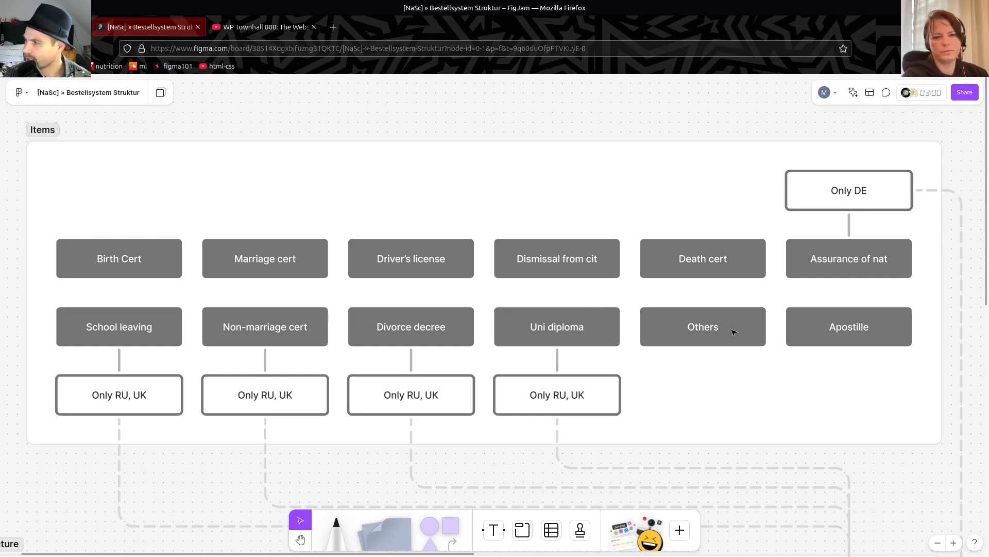
- Examine the Others item in the Items section and the Architecture diagram below it
click(692, 337)
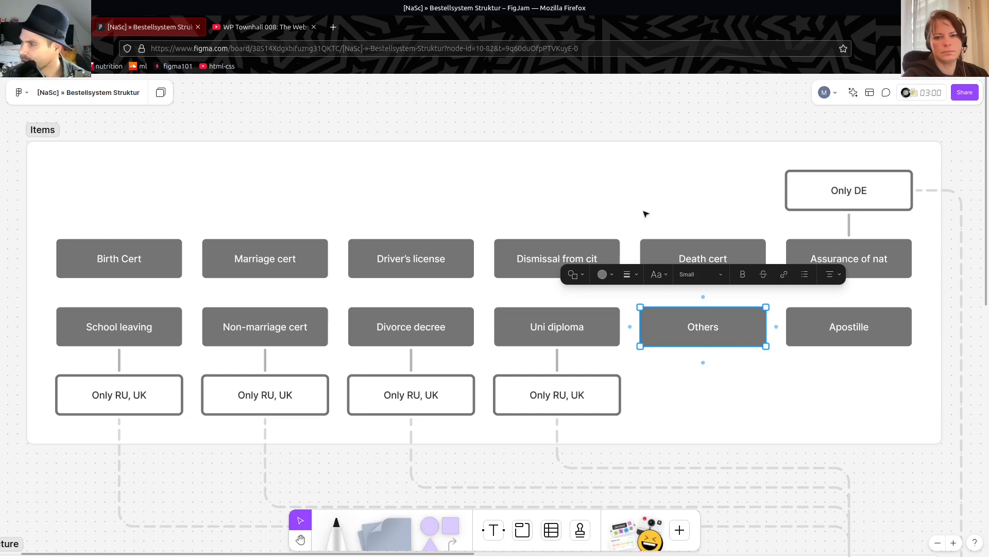
scroll(646, 214, down, 3)
drag(547, 362, 533, 196)
scroll(465, 245, up, 3)
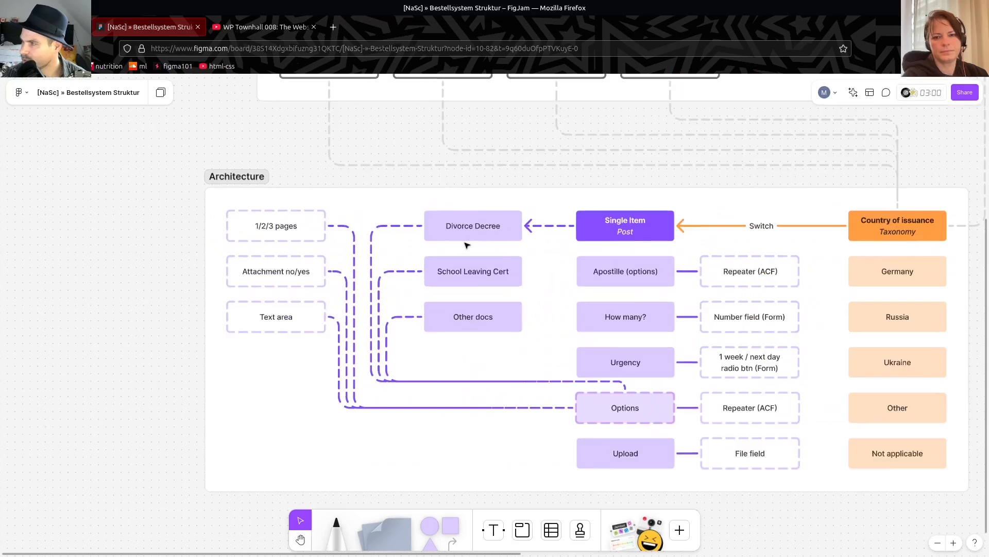
drag(562, 264, 494, 247)
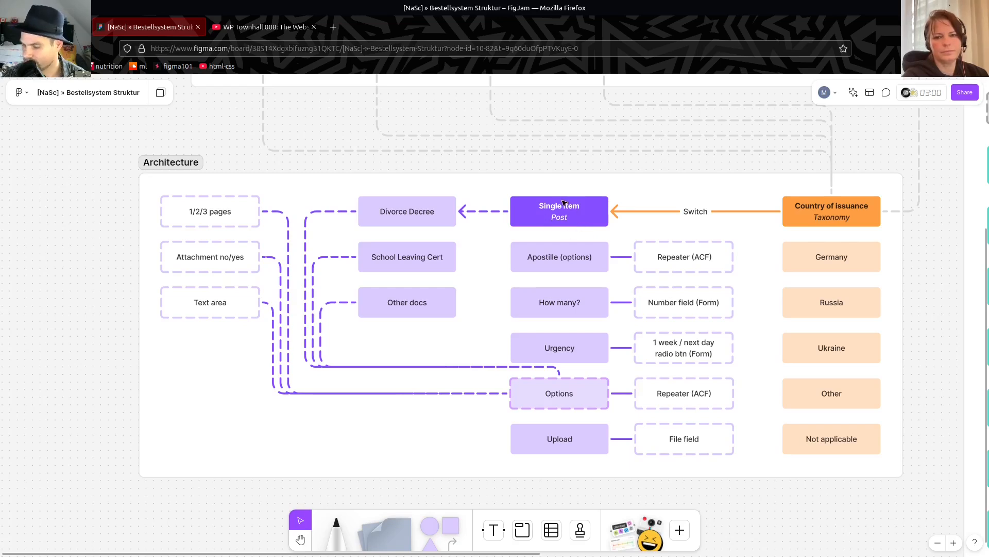
- Open the SN-Translations order page in a new browser tab by searching for "sn trans"
click(334, 29)
text(sn trans)
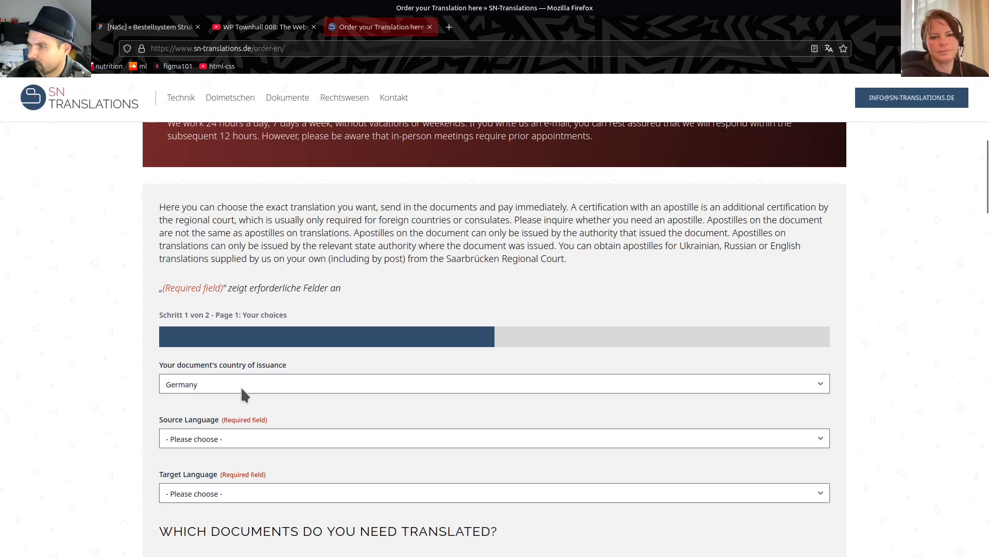
- Set the document's country of issuance to Ukraine, the source language to Ukrainian and the target language to German
click(239, 393)
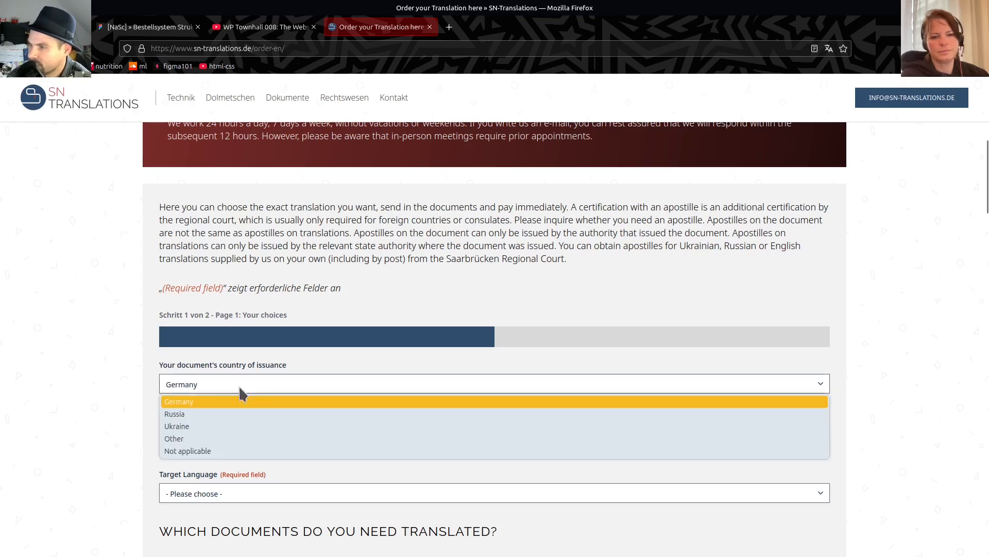
click(216, 424)
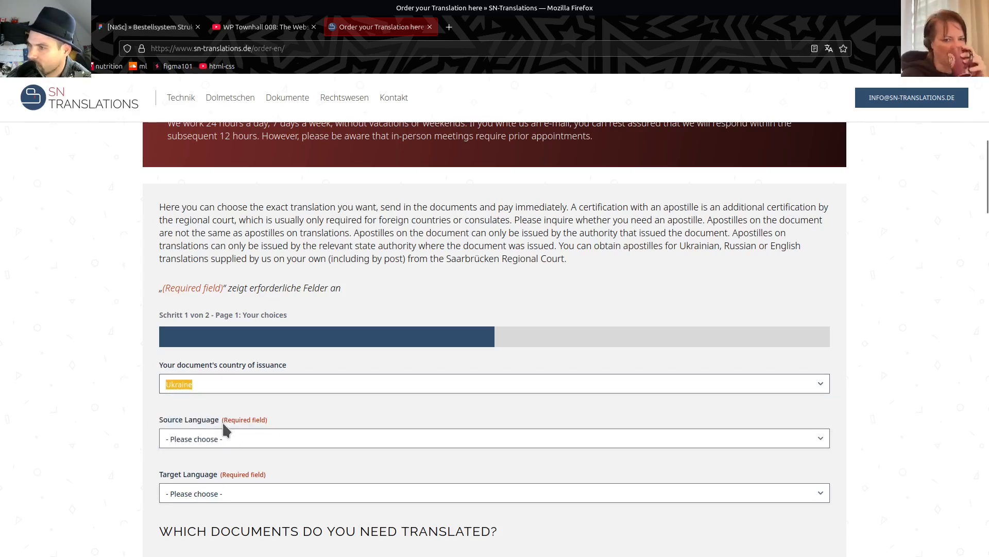
scroll(220, 430, down, 4)
click(202, 242)
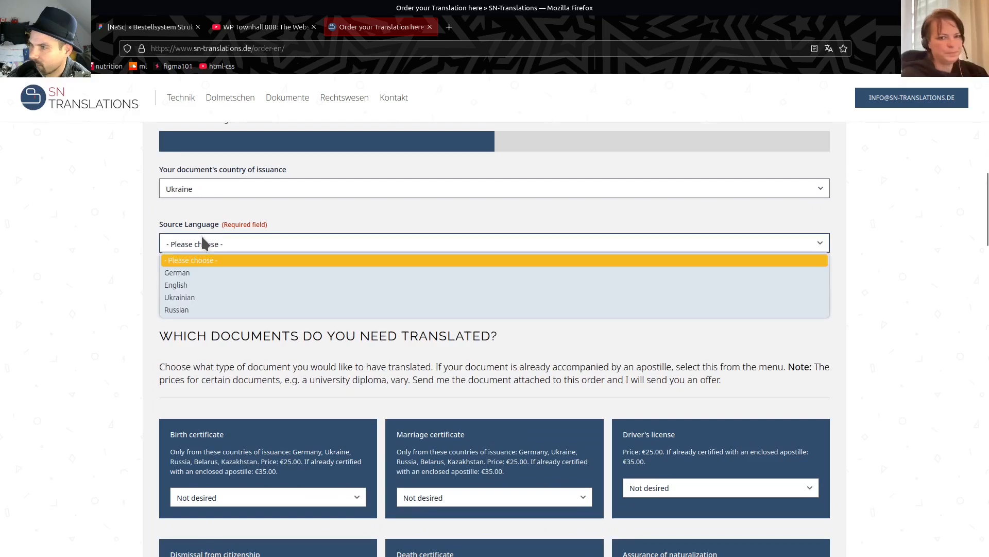
click(198, 298)
click(214, 300)
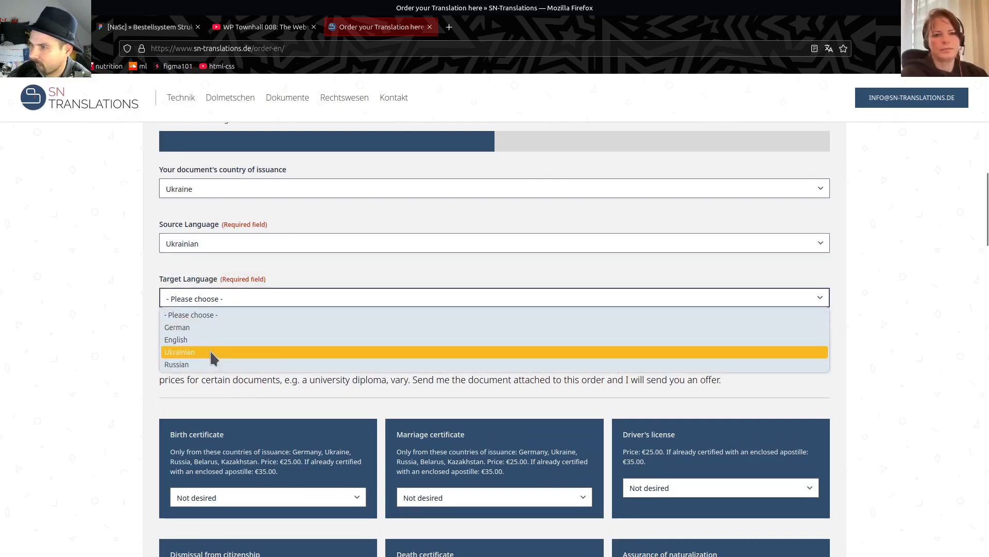
click(193, 328)
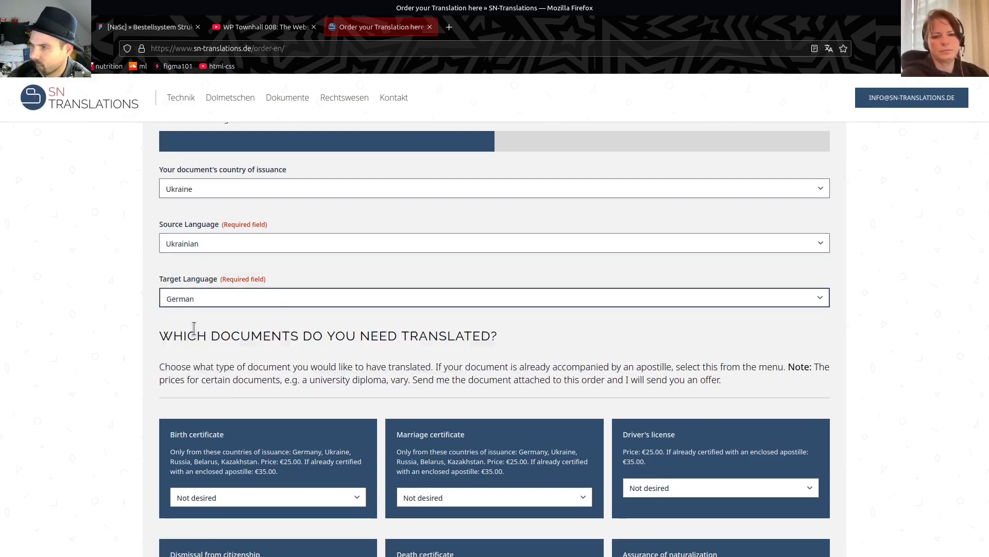
- Choose "Birth certificate - apostille enclosed" and "Driver's license - no apostille enclosed" as the documents for translation
scroll(126, 320, down, 4)
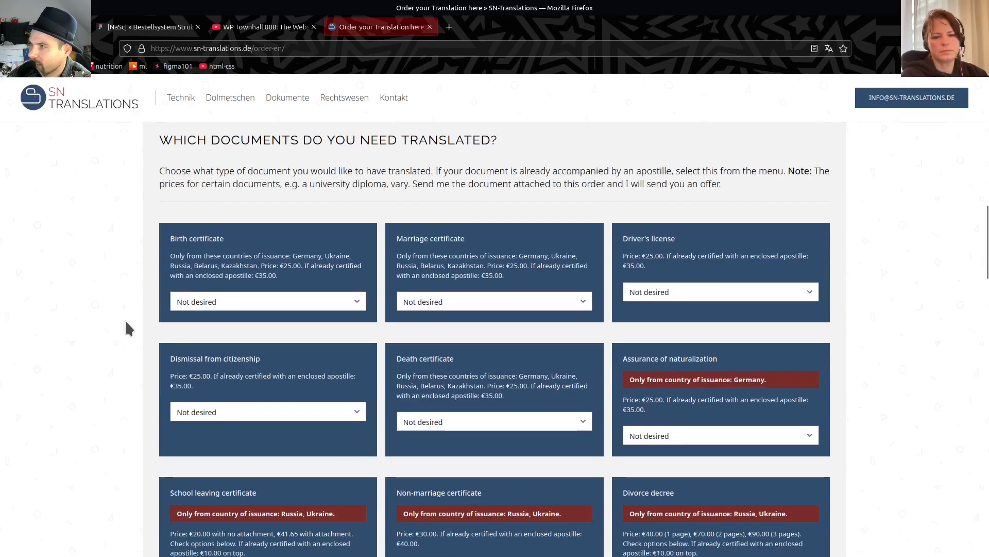
click(230, 303)
click(241, 344)
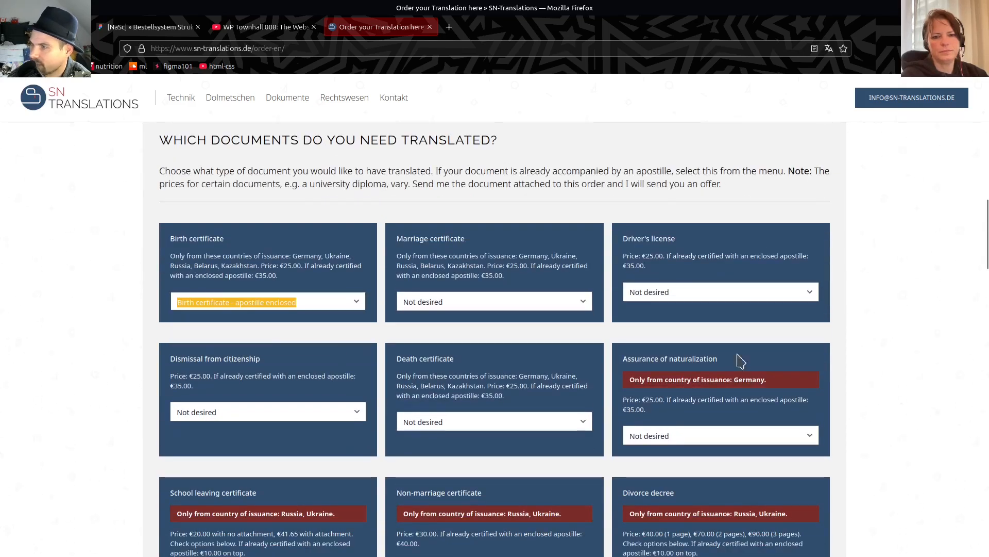
click(678, 293)
click(677, 326)
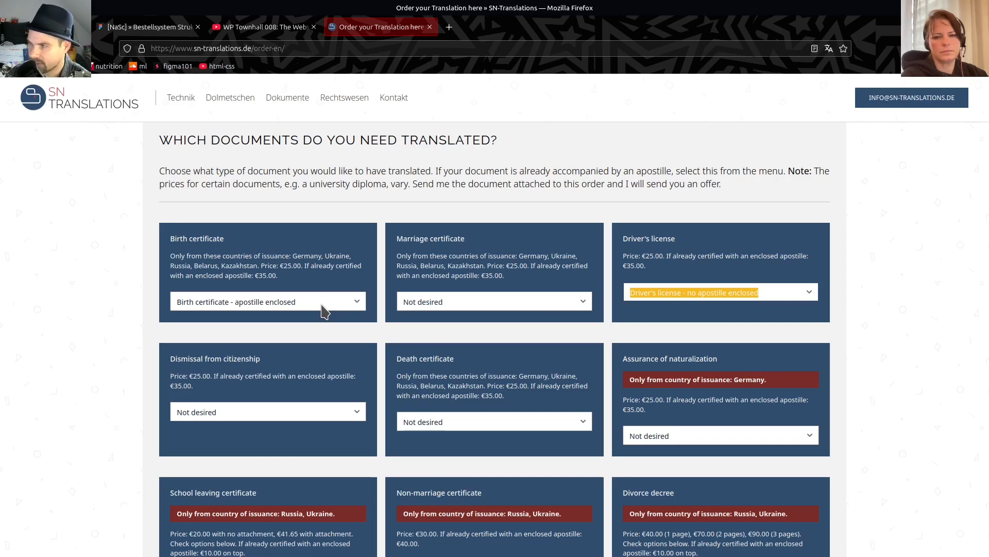
- Set the desired quantities to 1 birth certificate and 2 driver's licenses
scroll(361, 279, down, 7)
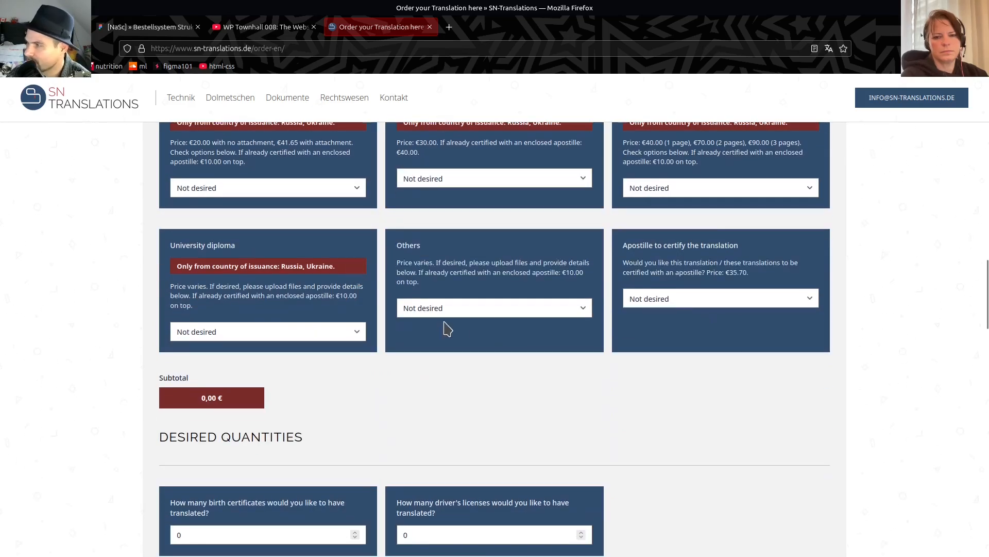
scroll(680, 310, down, 4)
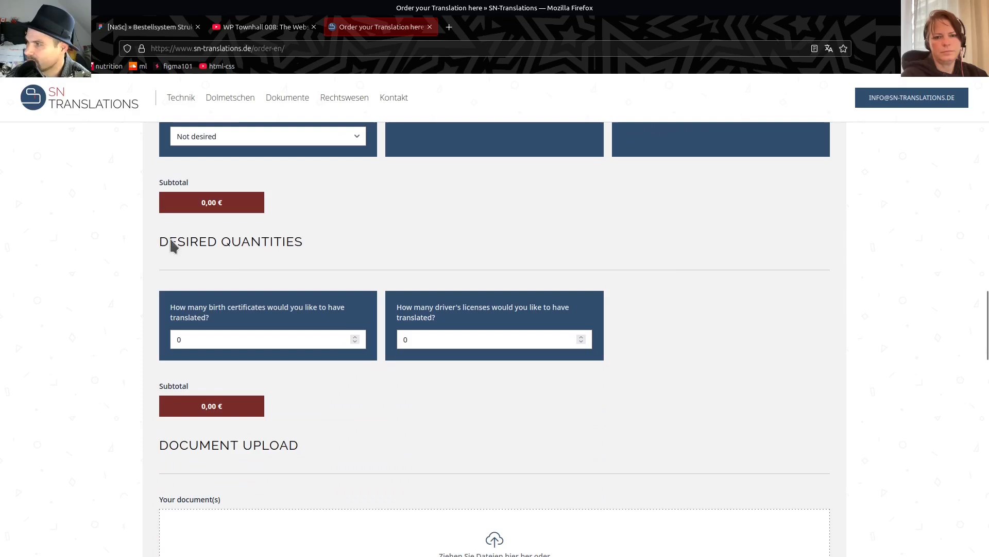
scroll(502, 225, up, 4)
scroll(331, 336, down, 4)
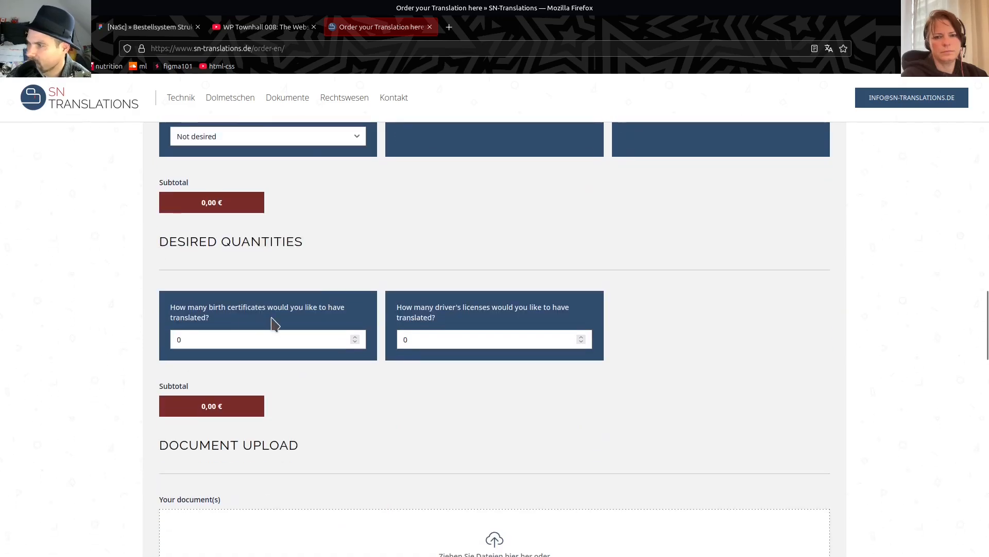
double_click(219, 341)
text(1)
key(Tab)
text(2)
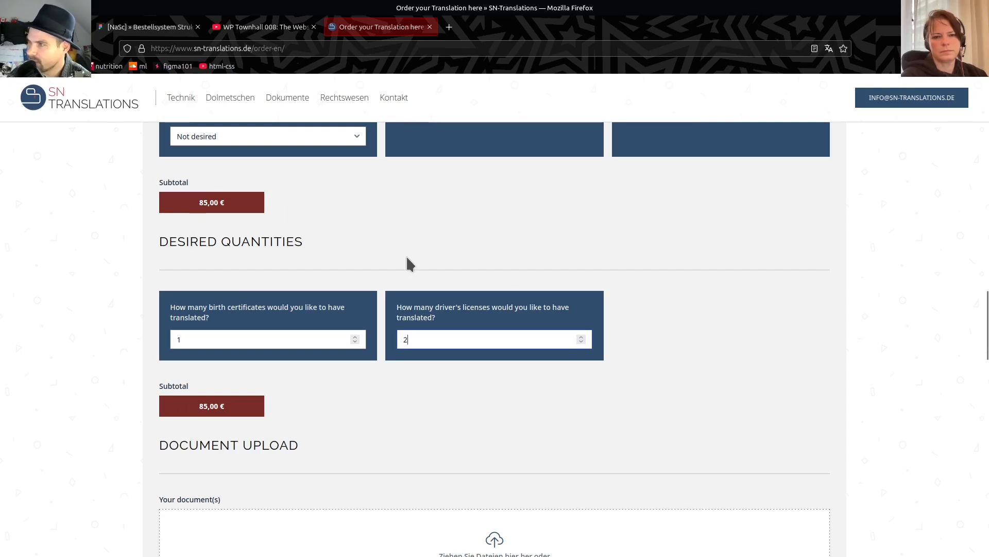
- Examine the order form's document choices, subtotals, document upload, document-specific options and urgency sections
scroll(408, 247, up, 10)
scroll(694, 283, down, 10)
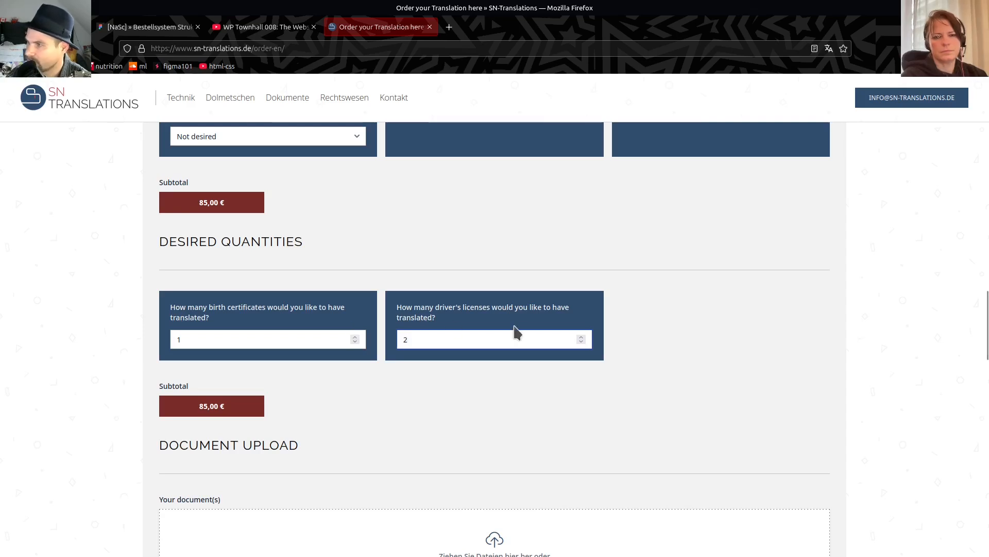
scroll(563, 294, down, 8)
scroll(561, 290, up, 4)
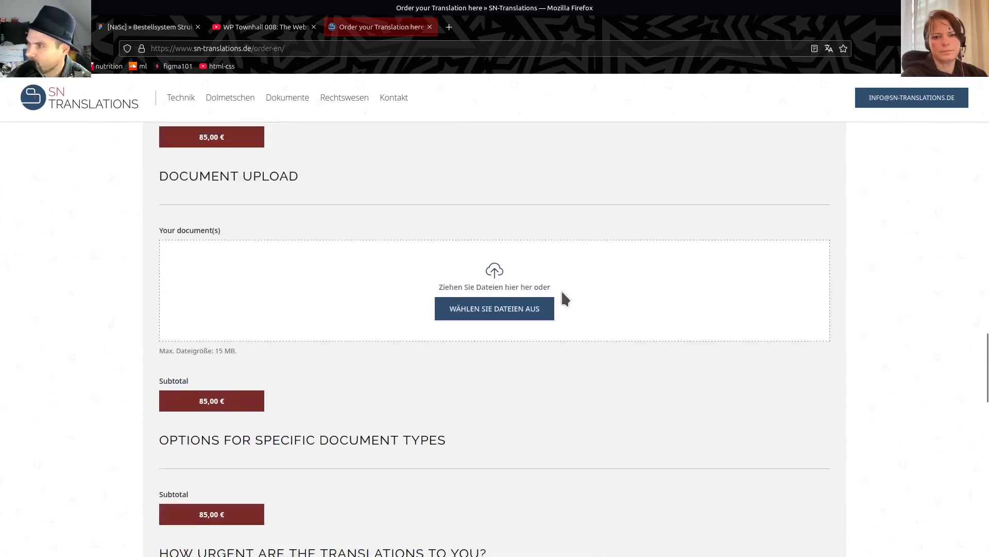
scroll(371, 350, down, 4)
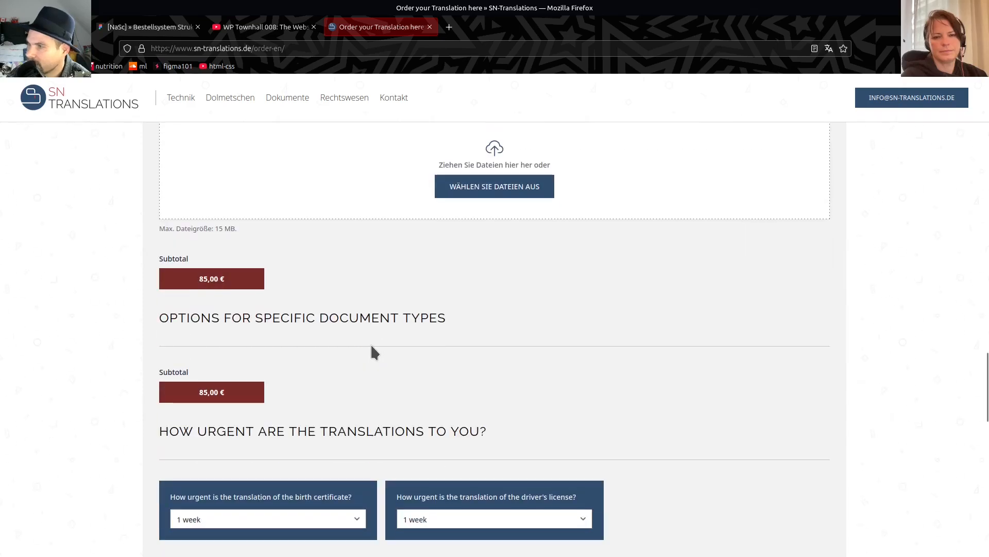
scroll(636, 357, up, 10)
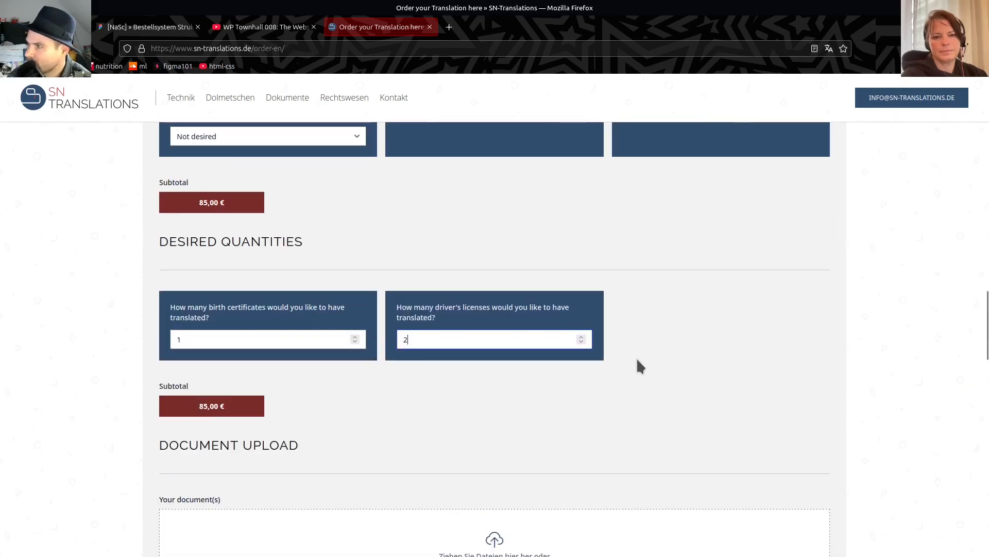
scroll(342, 254, up, 4)
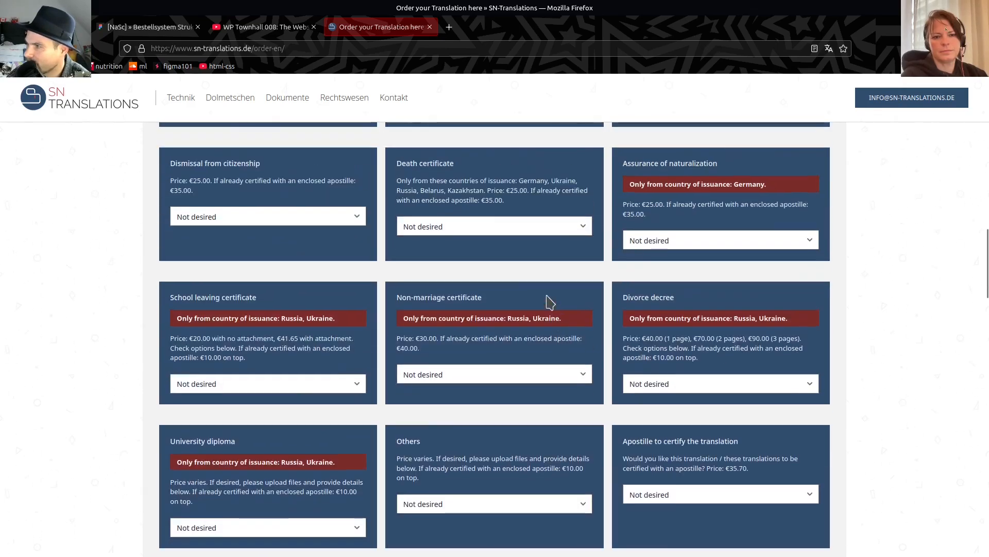
- Add a divorce decree to the requested translations and fill in its desired quantity
click(671, 384)
click(676, 423)
scroll(676, 428, down, 8)
click(667, 338)
- Set the divorce decree option to 3 pages and the birth certificate's urgency to 1 day (price x2)
scroll(554, 390, down, 10)
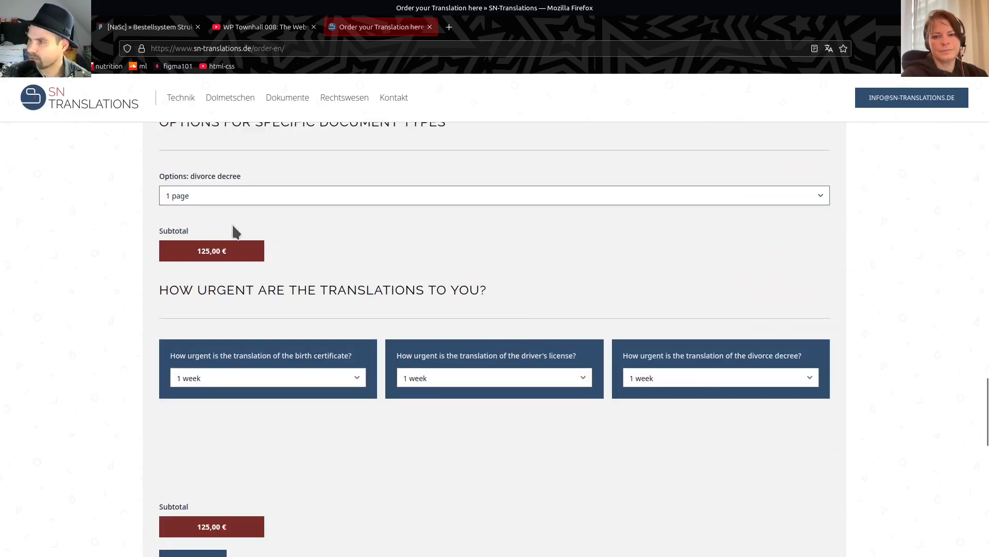
click(226, 197)
click(228, 238)
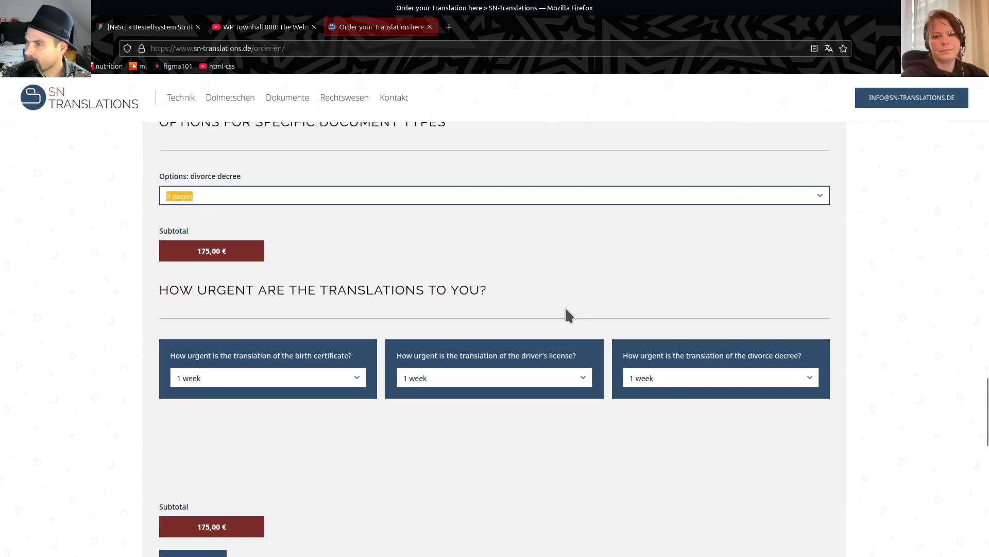
click(202, 379)
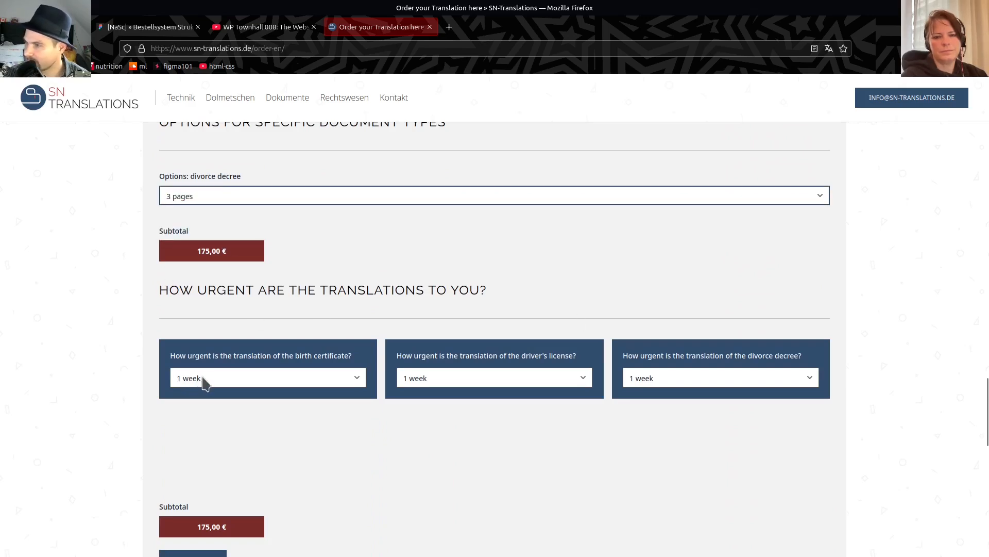
click(197, 406)
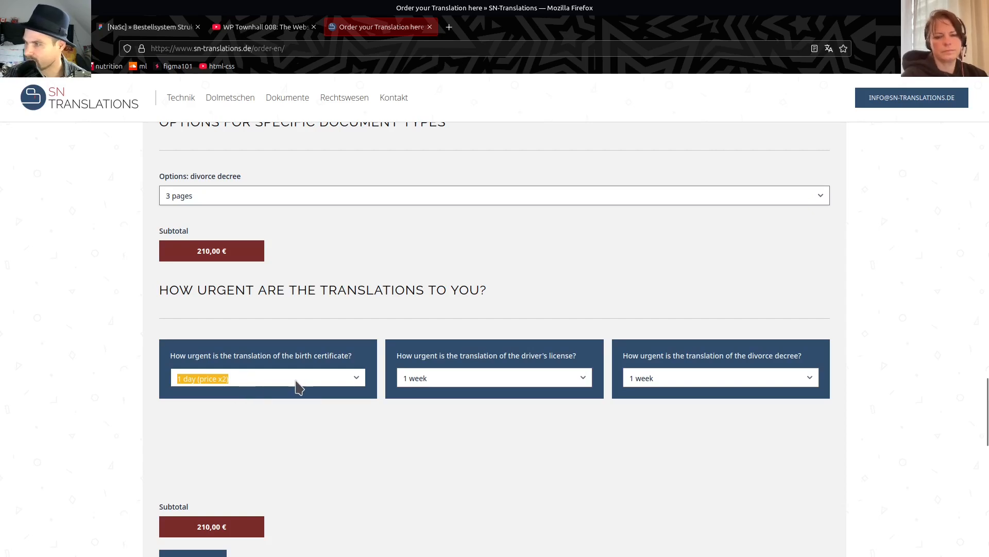
click(417, 461)
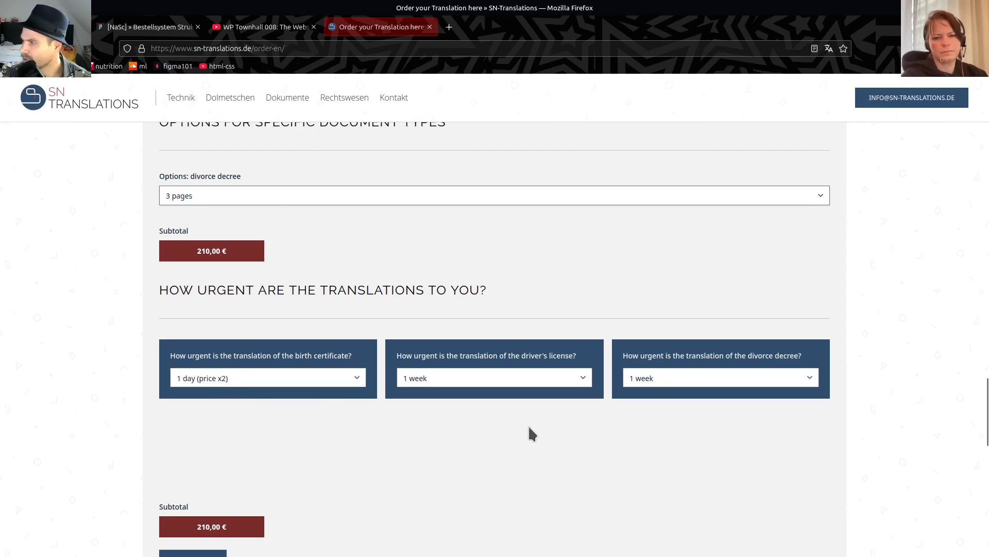
- Review the selections made further up the order form
scroll(526, 412, up, 8)
scroll(470, 283, up, 7)
scroll(477, 287, down, 15)
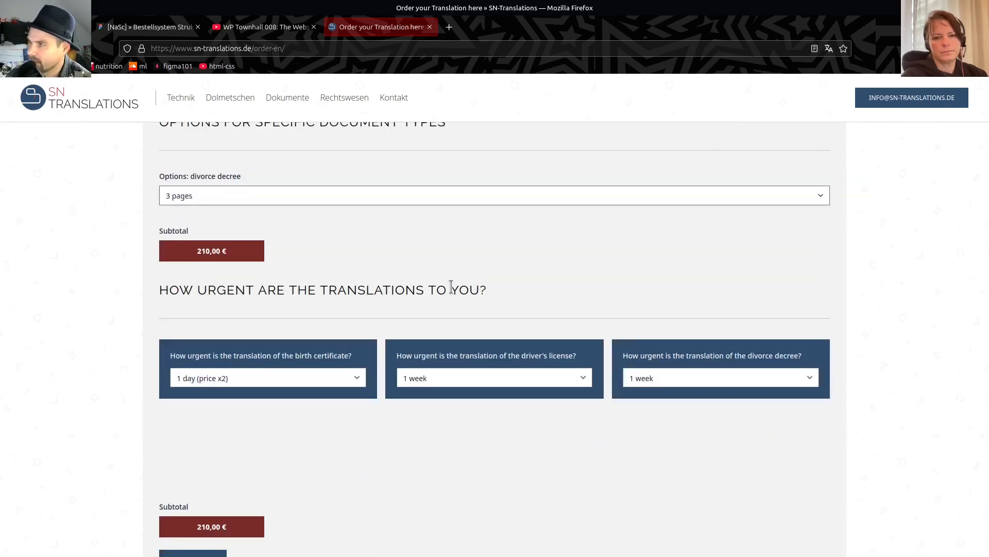
- Switch back to the FigJam board and examine the Divorce decree item and the Single Item post in the Architecture diagram
click(155, 29)
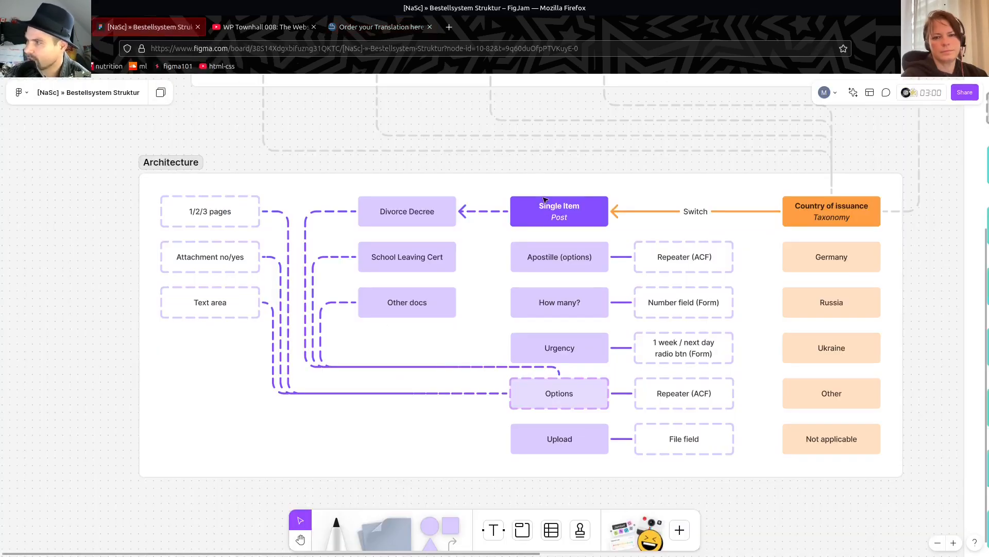
scroll(557, 218, up, 5)
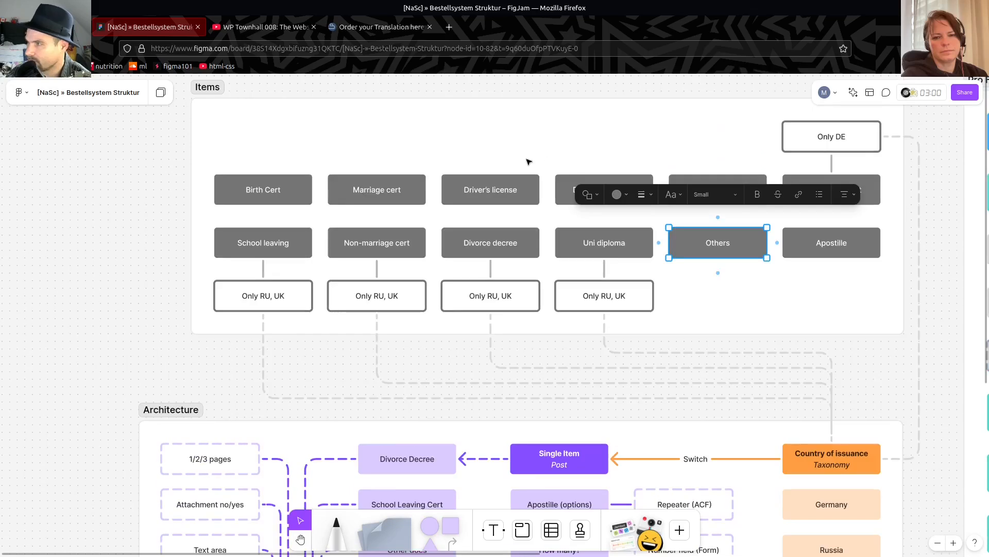
click(465, 247)
scroll(515, 246, down, 6)
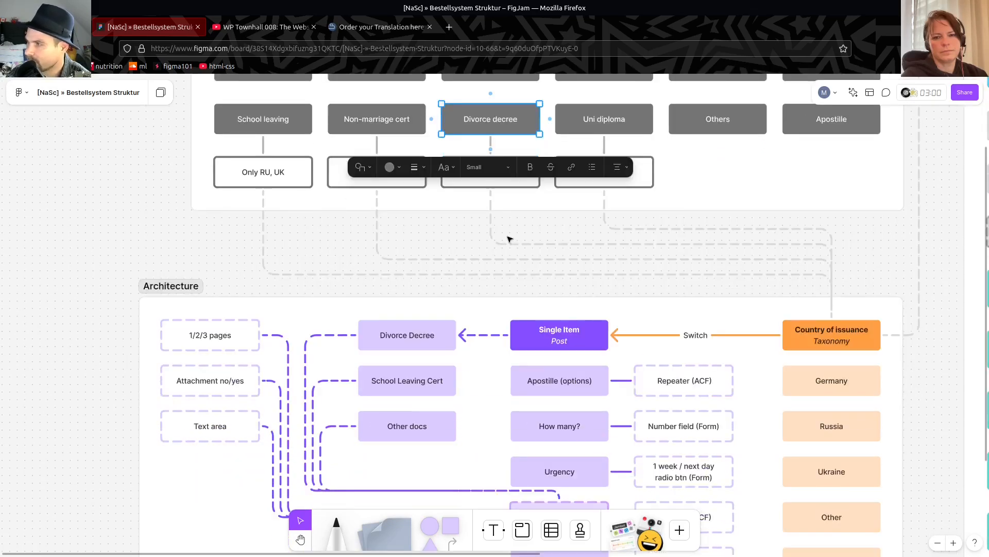
click(562, 137)
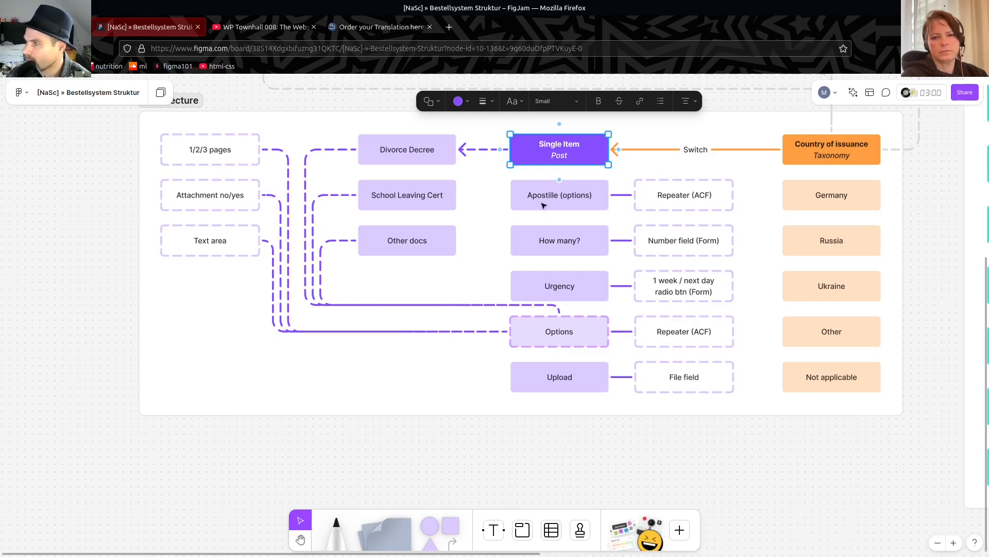
- Examine the How many? and Urgency nodes with their linked form field types in the Architecture diagram
click(677, 210)
click(583, 250)
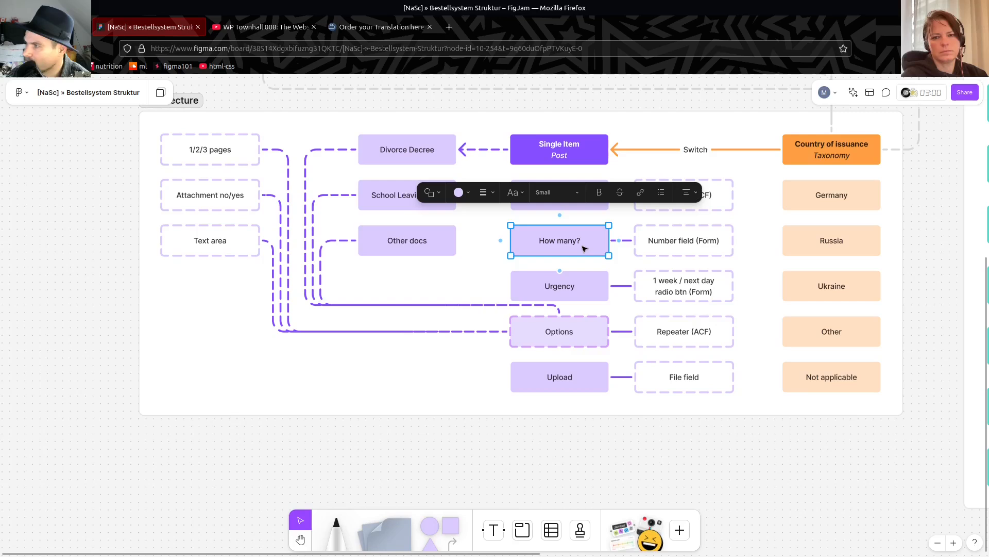
click(695, 251)
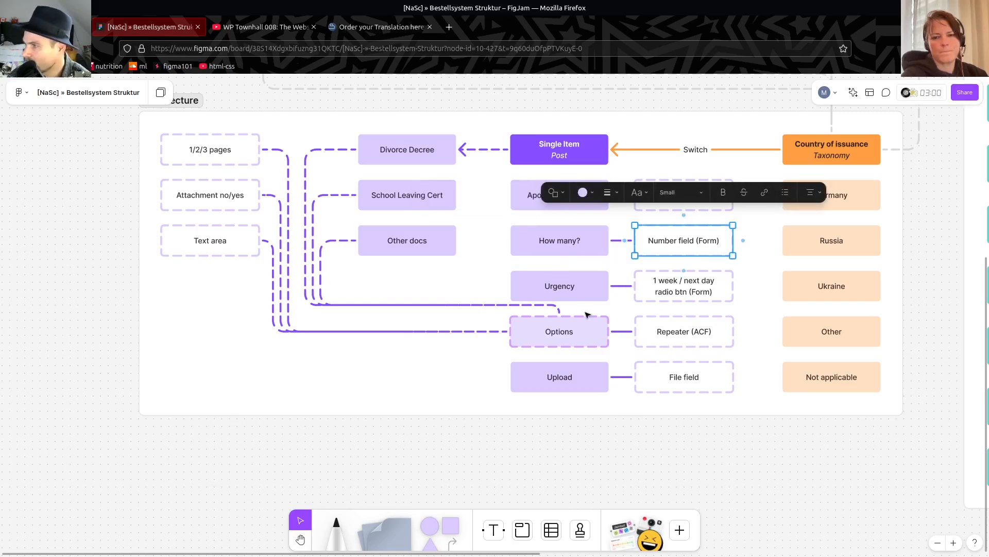
click(576, 293)
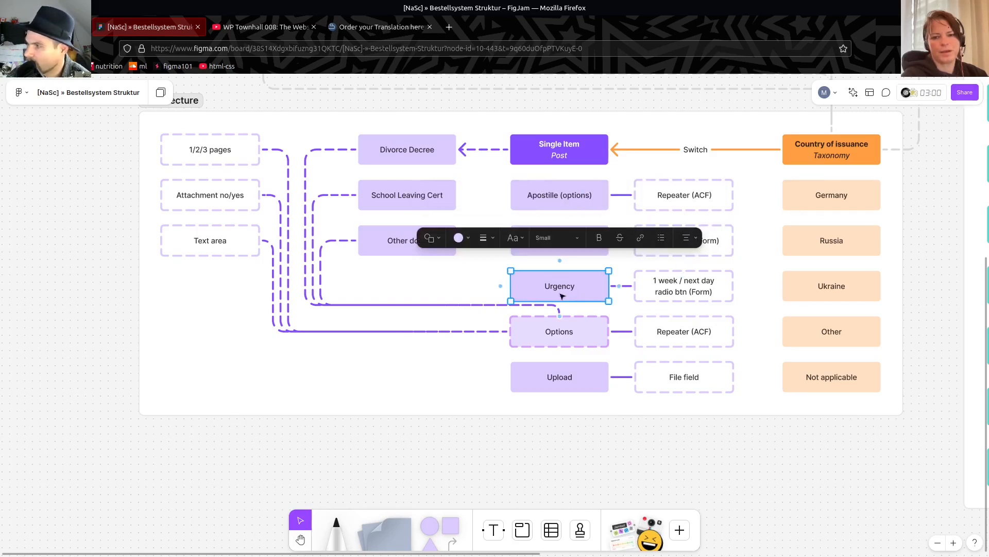
click(683, 300)
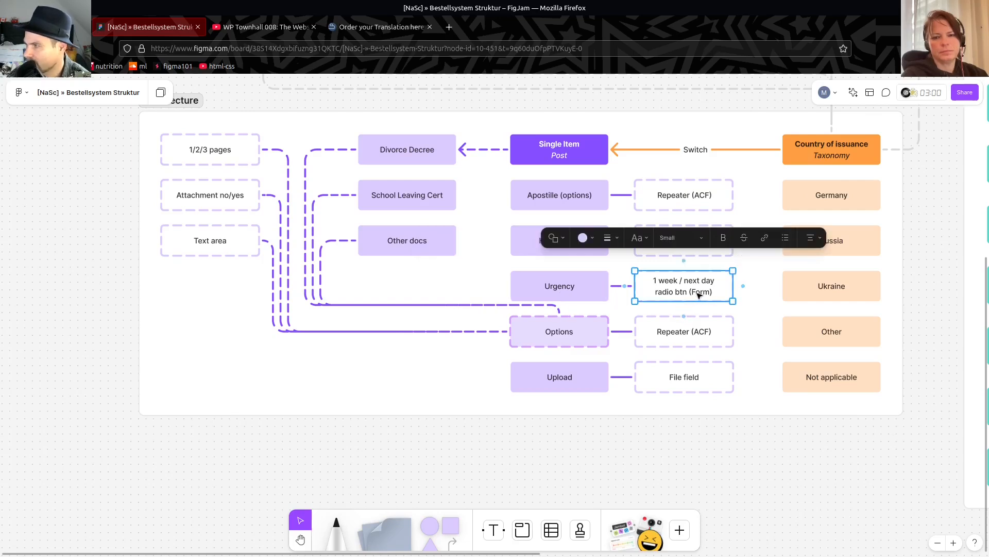
- Examine the Upload node and the document-specific options for Divorce Decree, School Leaving Cert and Other docs in the Architecture diagram
click(577, 387)
key(Escape)
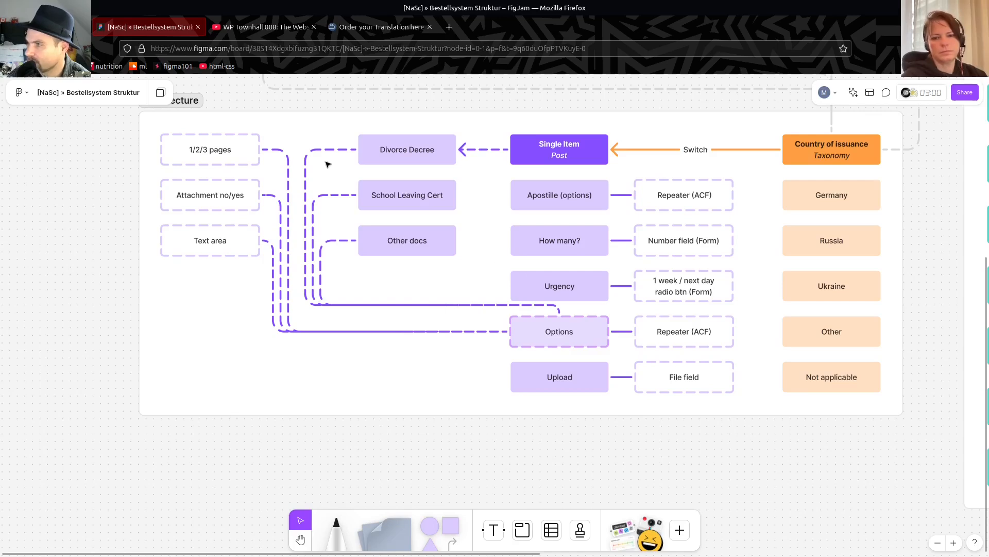
click(406, 149)
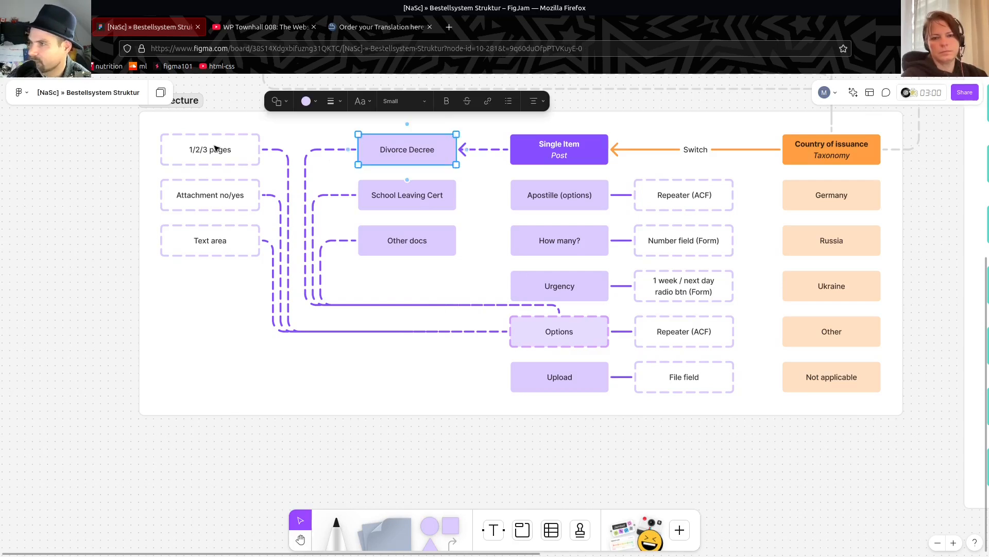
click(215, 148)
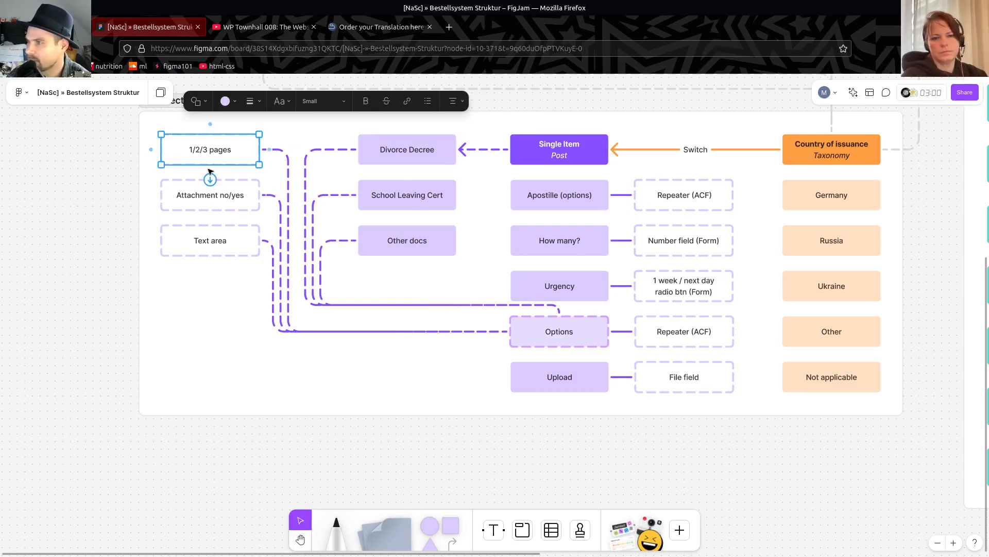
click(226, 200)
click(420, 207)
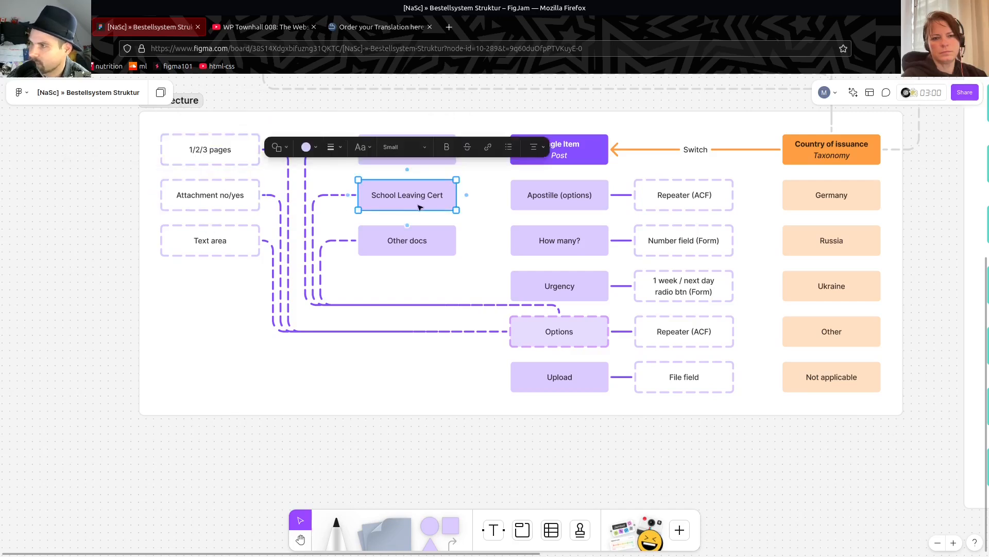
click(429, 246)
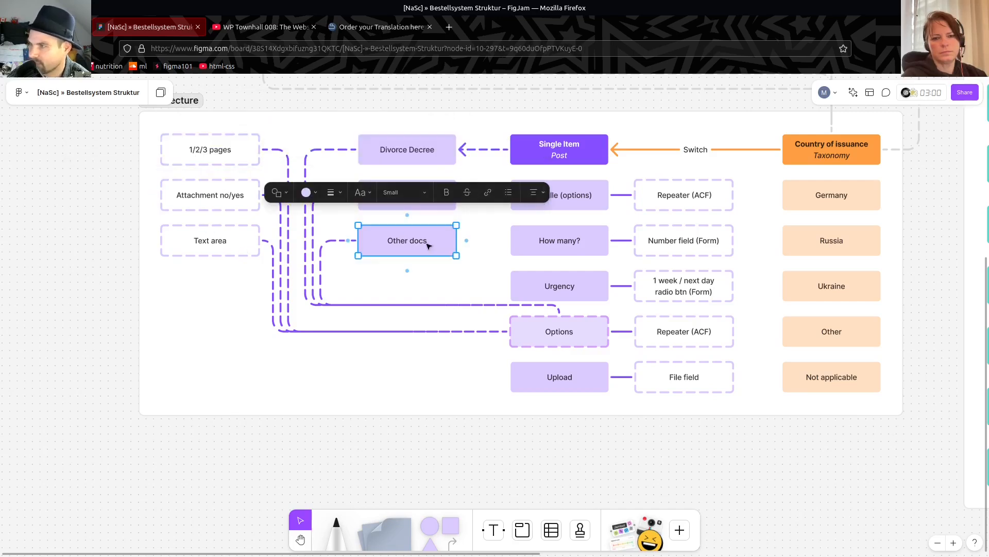
click(183, 231)
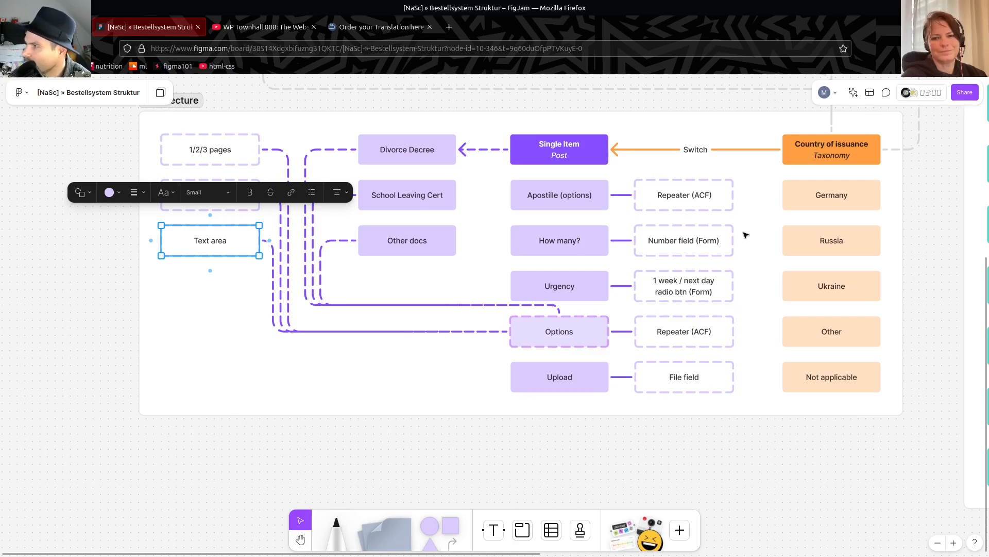
- Examine how the Items section's documents connect to the Country of issuance taxonomy in the Architecture diagram
drag(745, 235, 712, 275)
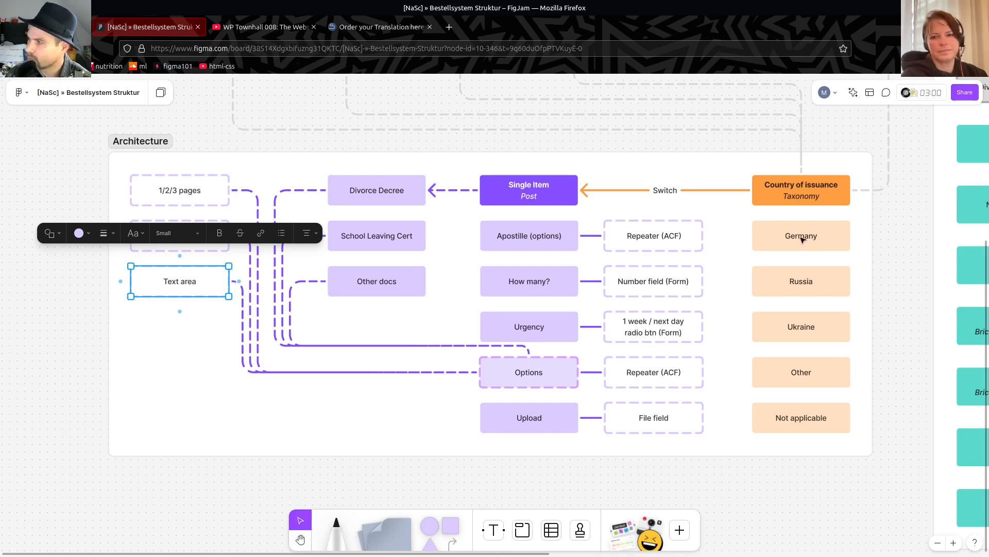
scroll(806, 241, up, 6)
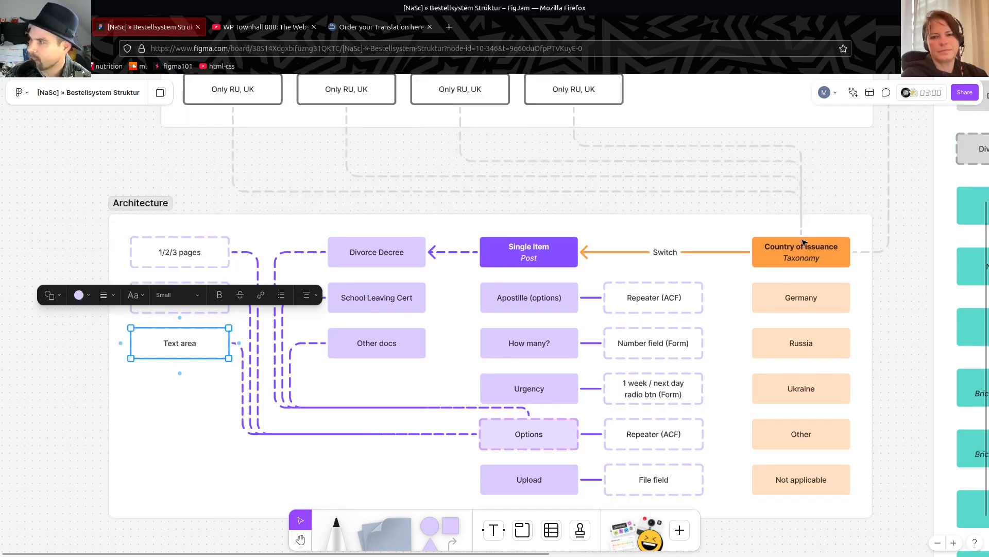
click(796, 231)
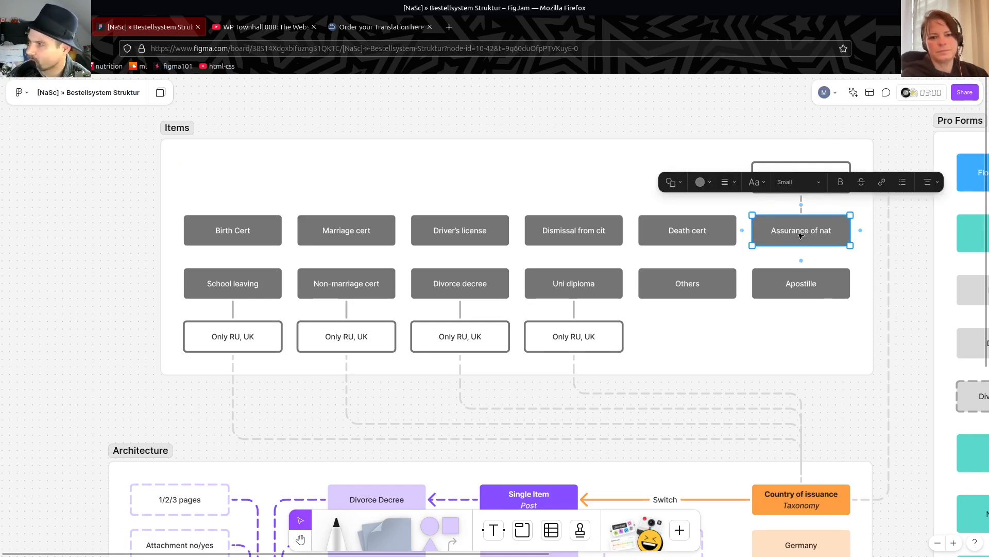
scroll(799, 242, down, 3)
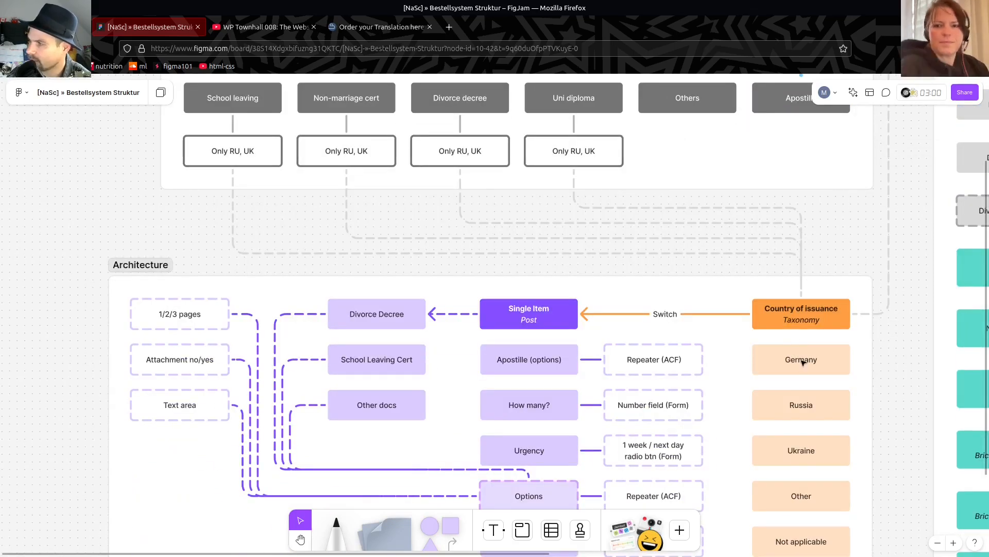
scroll(804, 356, up, 1)
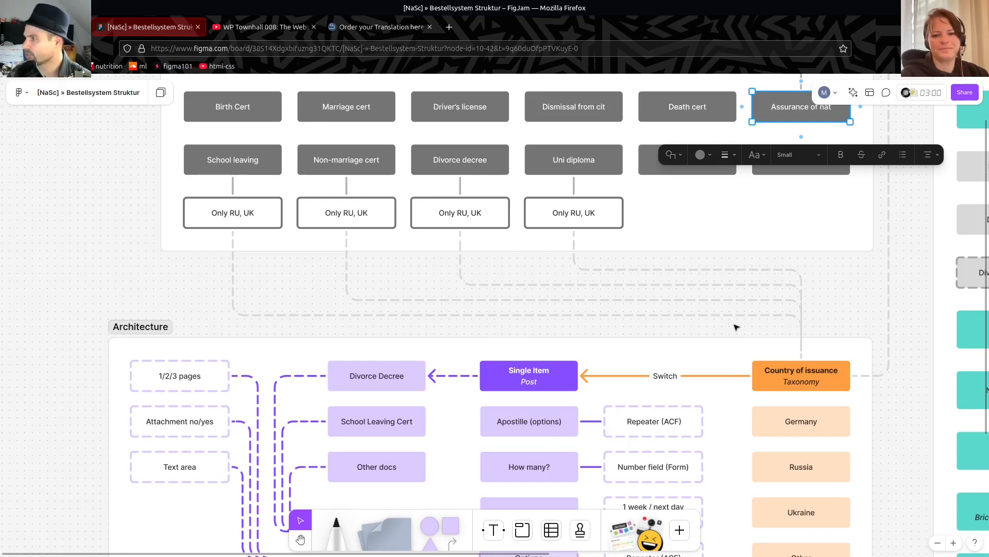
- Bring the board's Pro Forms section into view and compare it with the order form's subtotal and urgency fields
drag(809, 289, 387, 379)
drag(902, 342, 570, 353)
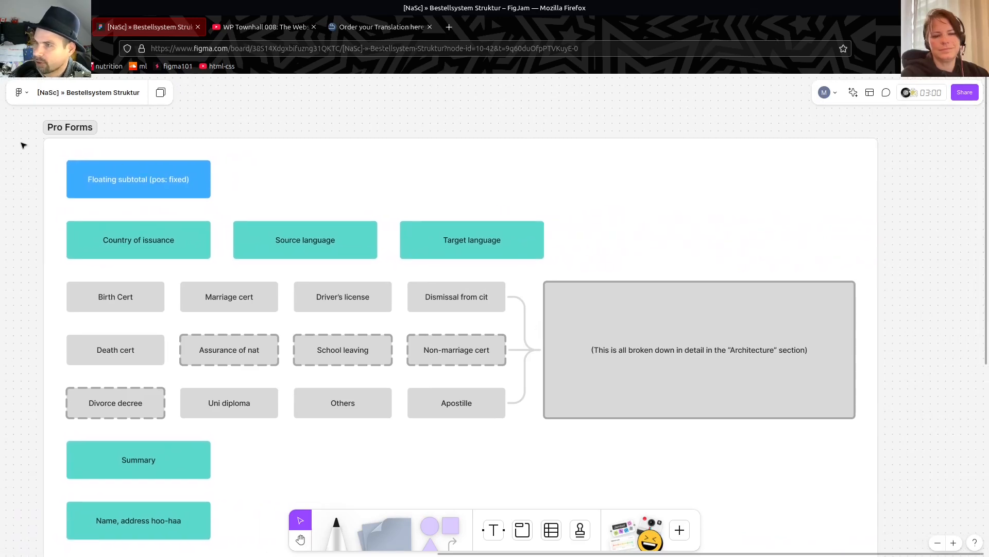
click(381, 27)
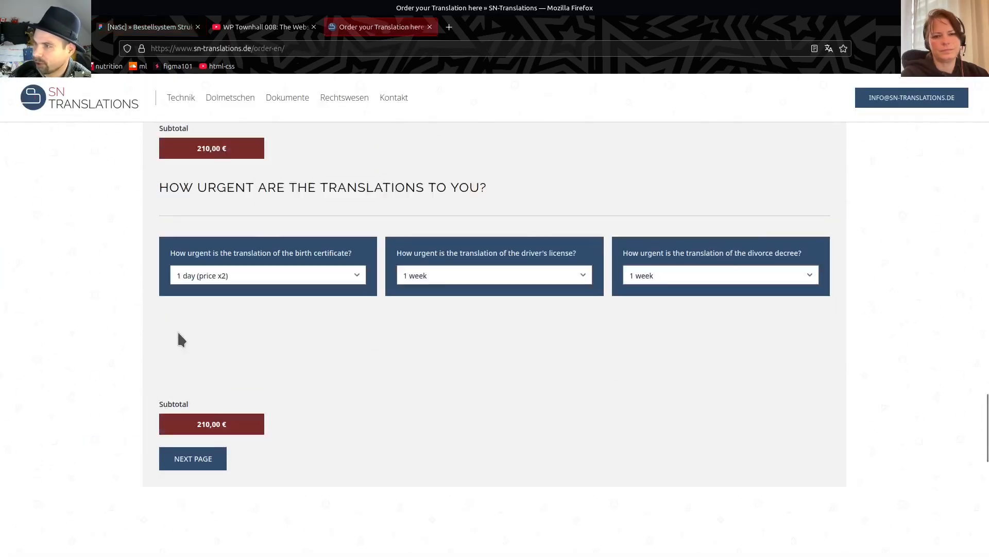
click(154, 26)
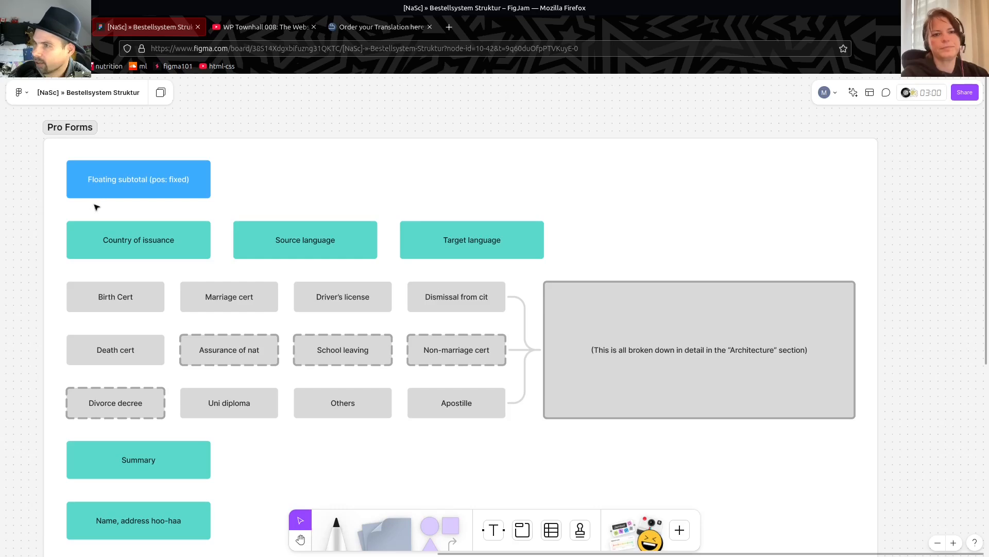
- Examine the Floating subtotal, Country of issuance, Source language and Target language nodes in the Pro Forms section
click(92, 176)
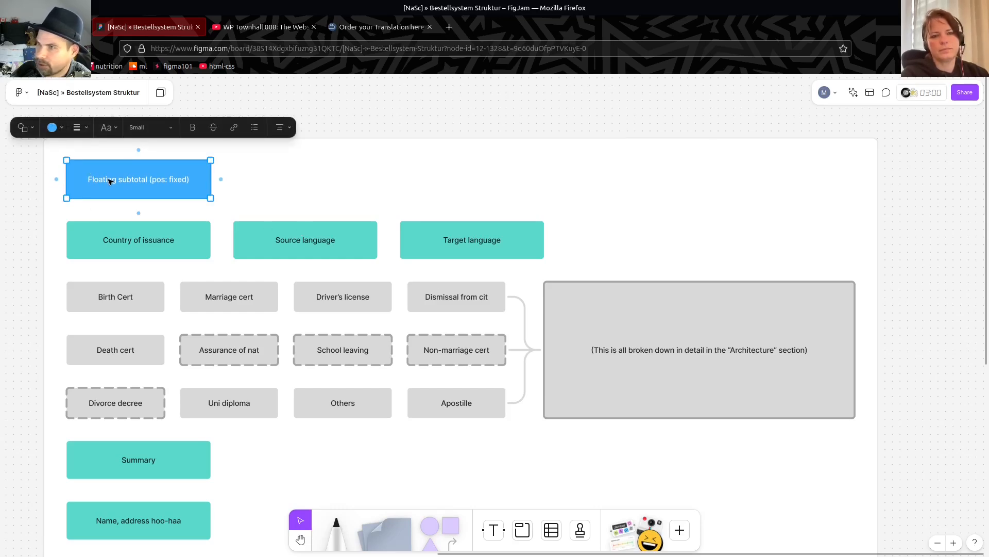
click(187, 242)
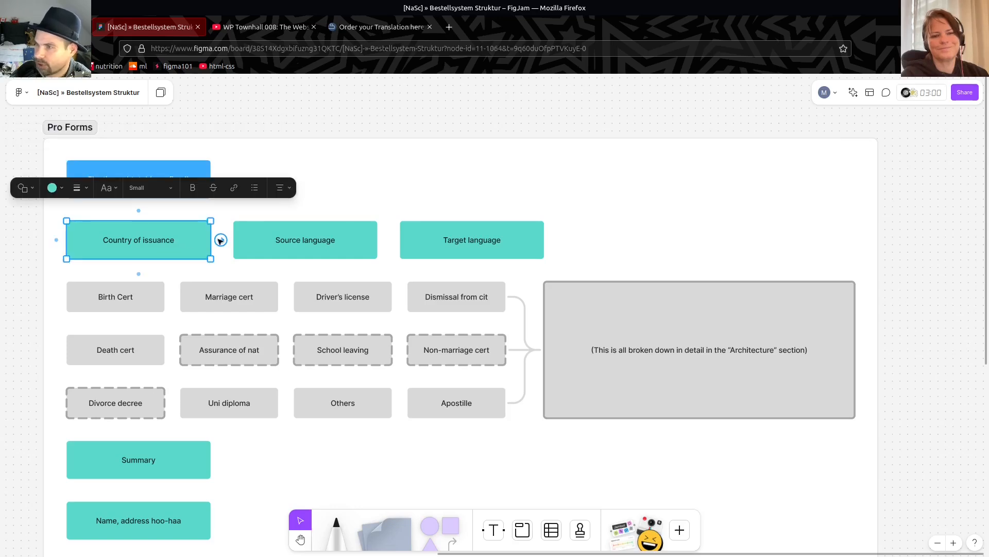
click(301, 245)
click(476, 248)
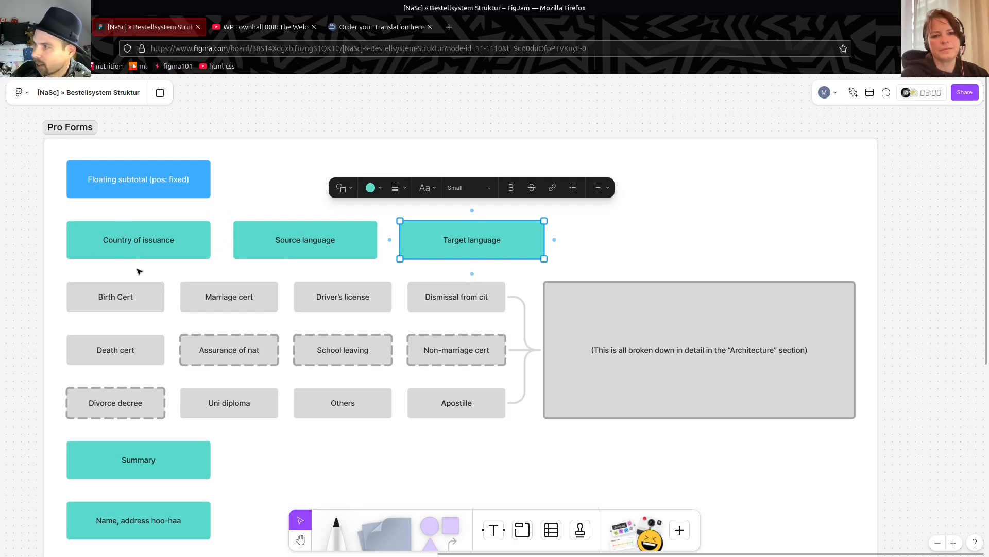
- Examine the block of document items and its Architecture reference box in the Pro Forms section
click(624, 354)
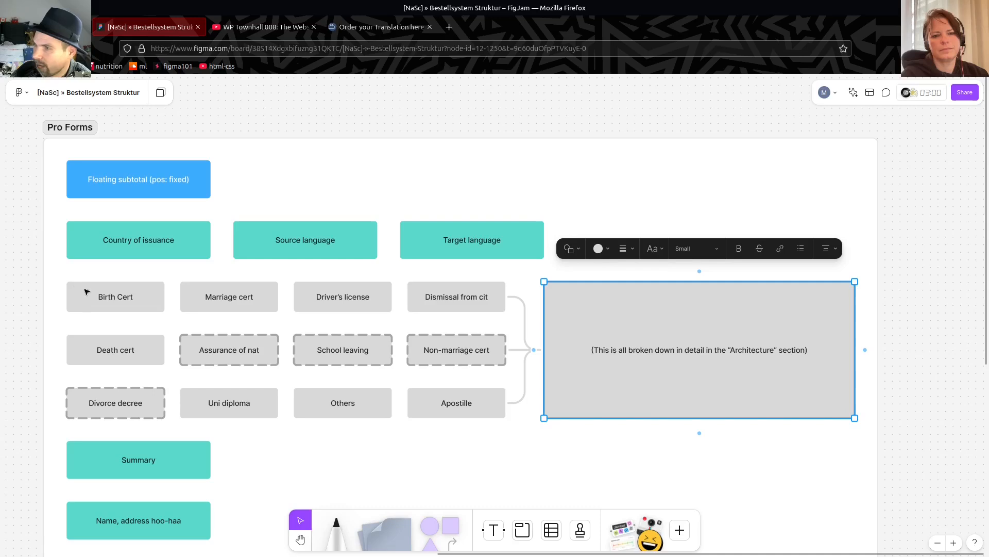
drag(51, 268, 866, 430)
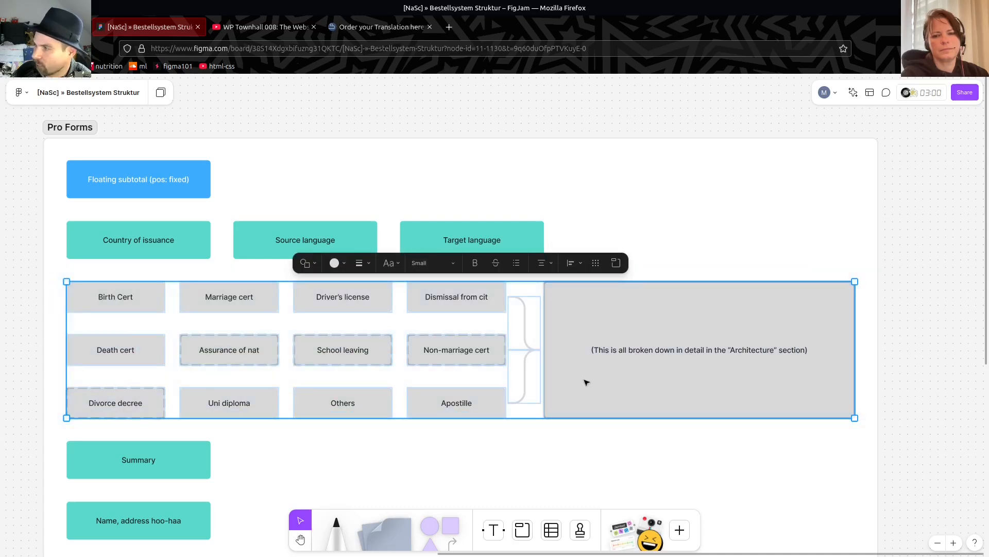
drag(128, 371, 128, 287)
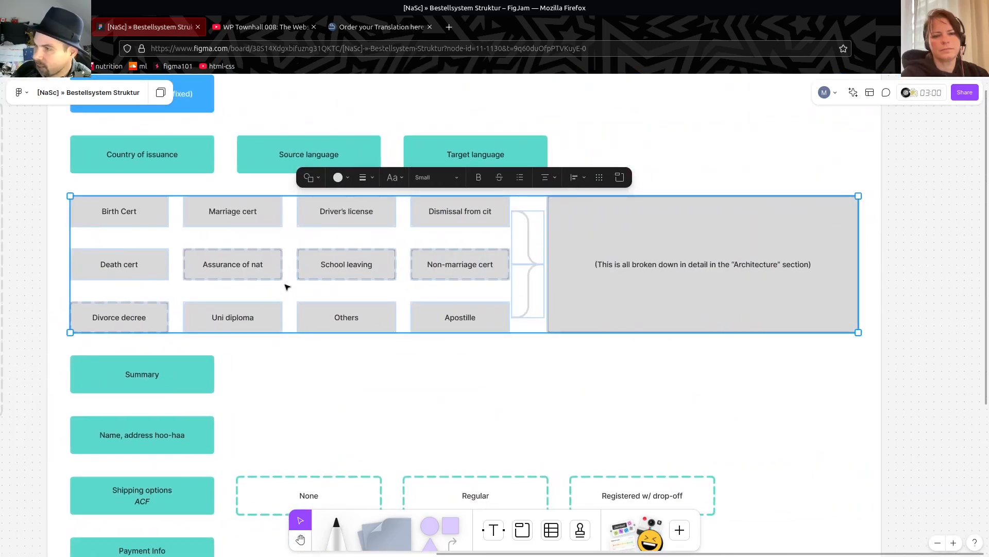
scroll(283, 364, down, 2)
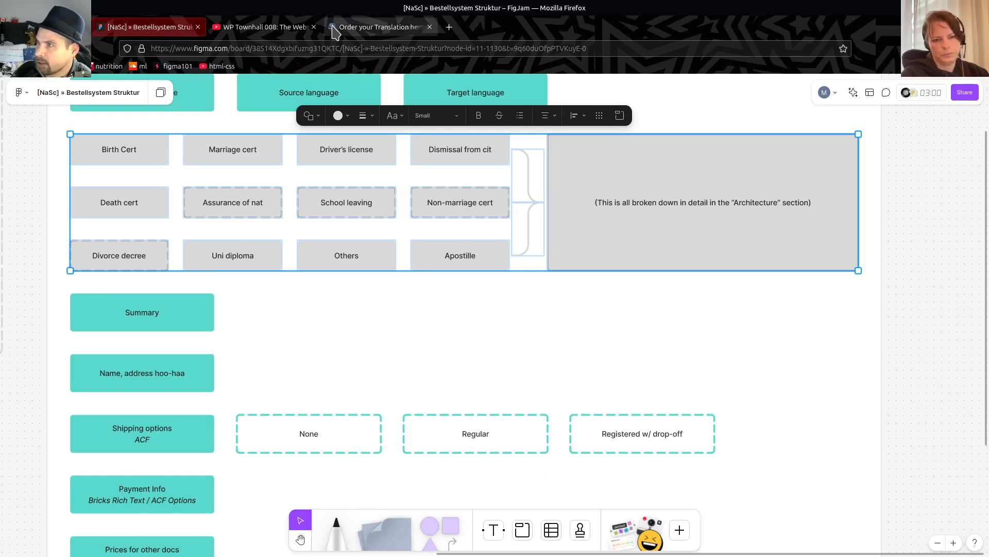
- Switch to the order form and advance it to the payment page
click(379, 26)
scroll(458, 305, down, 7)
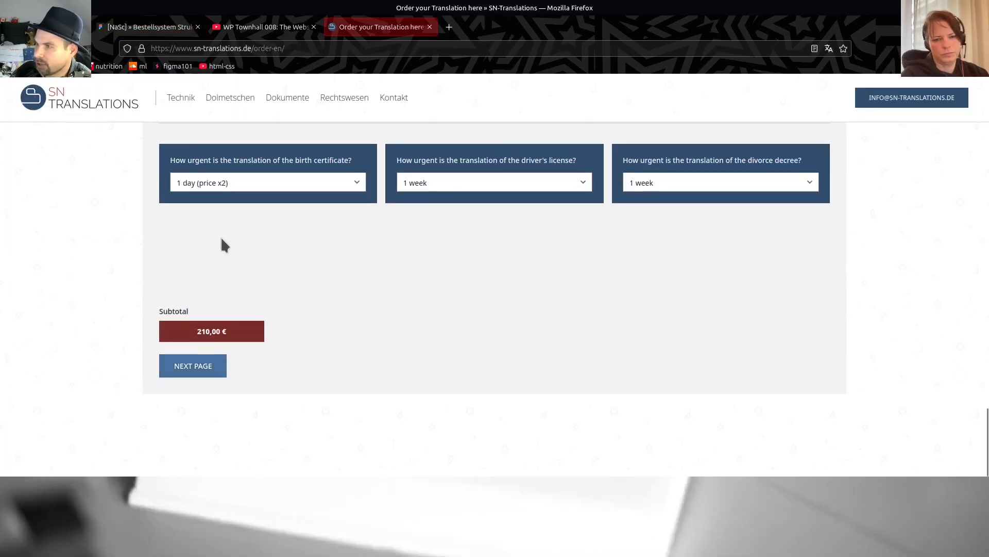
click(207, 367)
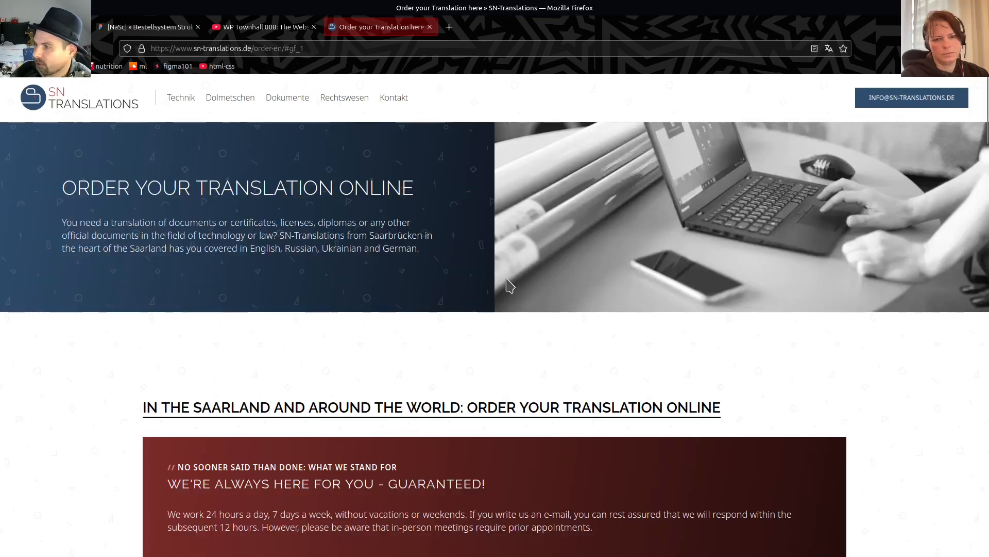
- Review the order summary and the name, shipping and e-mail fields on the payment page
scroll(500, 268, down, 10)
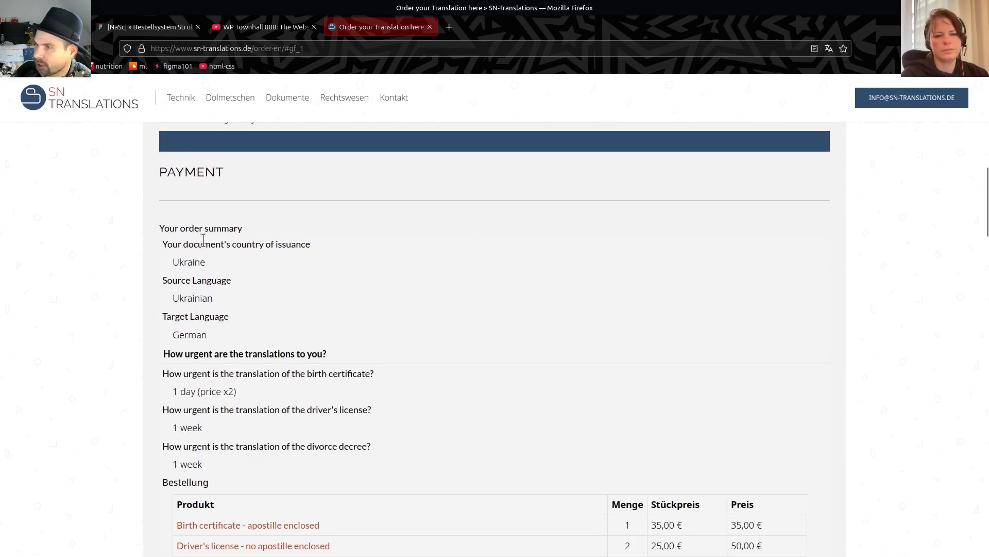
drag(157, 228, 467, 427)
scroll(475, 320, down, 8)
scroll(468, 430, down, 3)
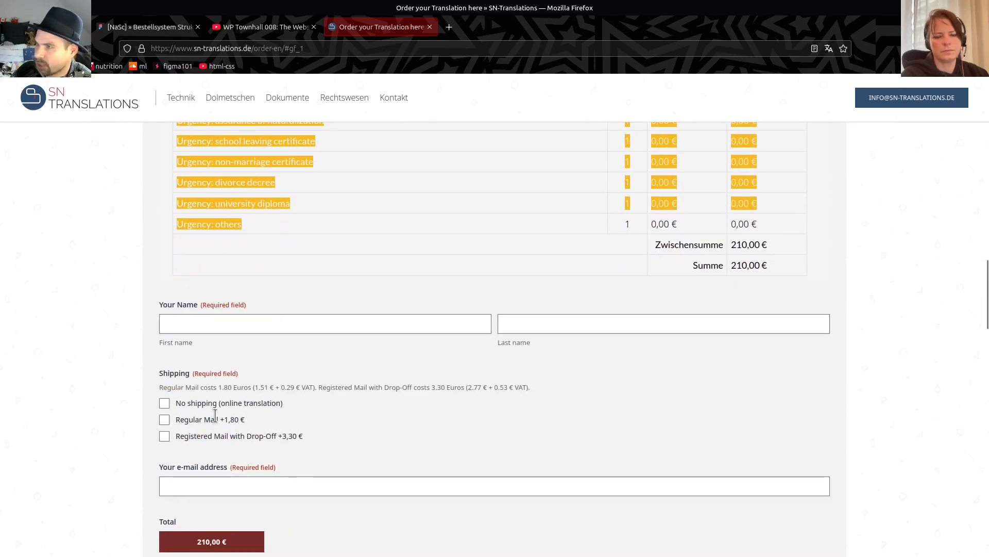
- Switch back to the FigJam board and single out the Summary node in the Pro Forms section
click(134, 27)
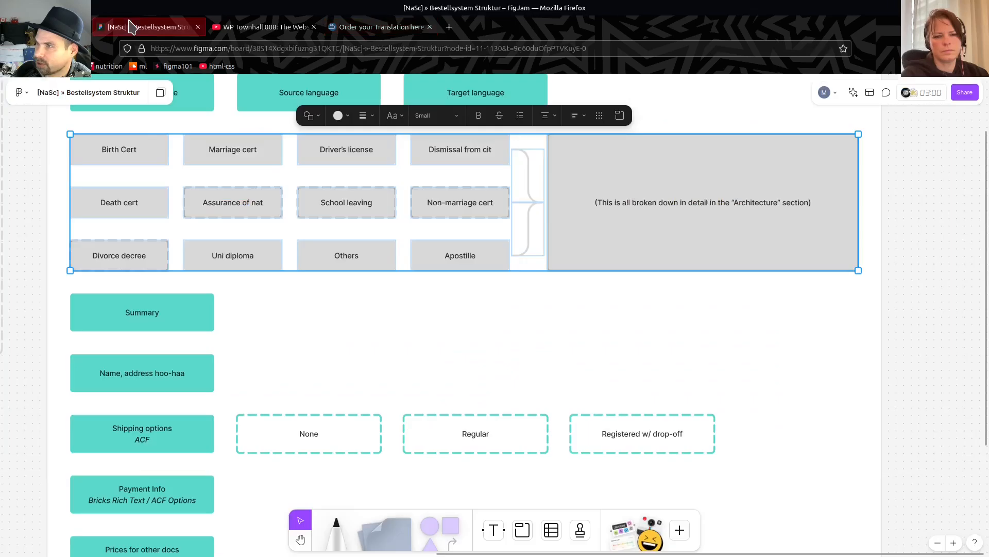
click(92, 287)
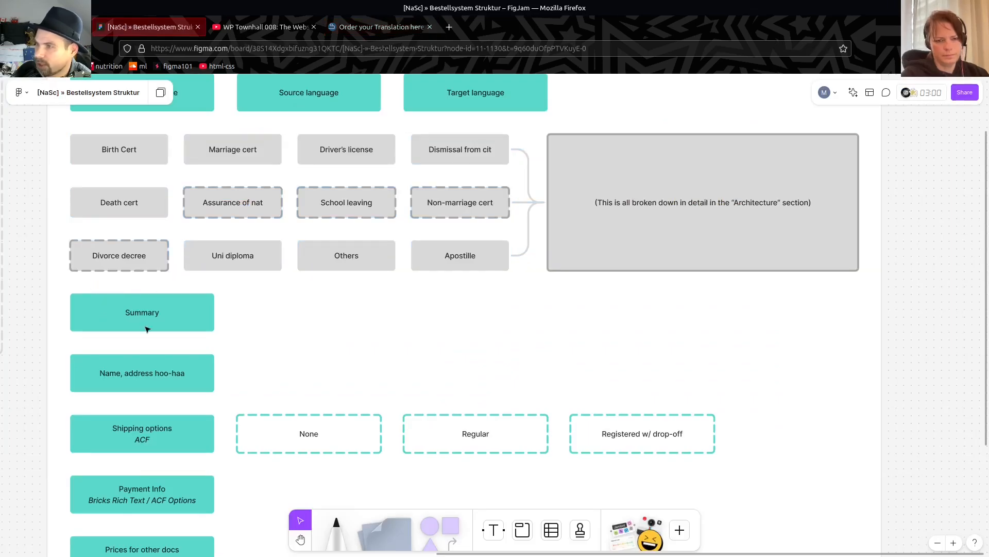
click(159, 319)
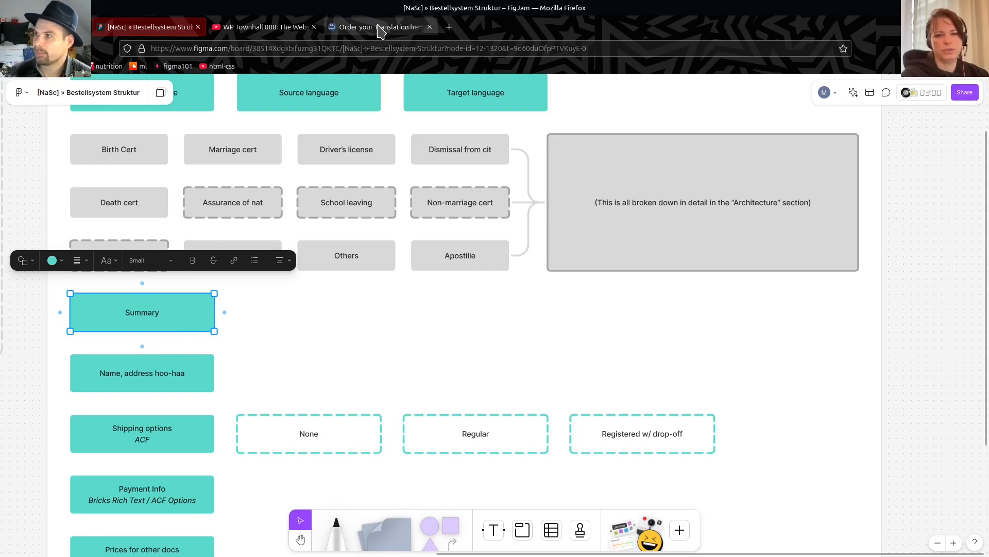
- Return to the order form and examine the zero-price urgency rows in the order summary's product table
click(375, 27)
scroll(407, 335, up, 7)
click(808, 297)
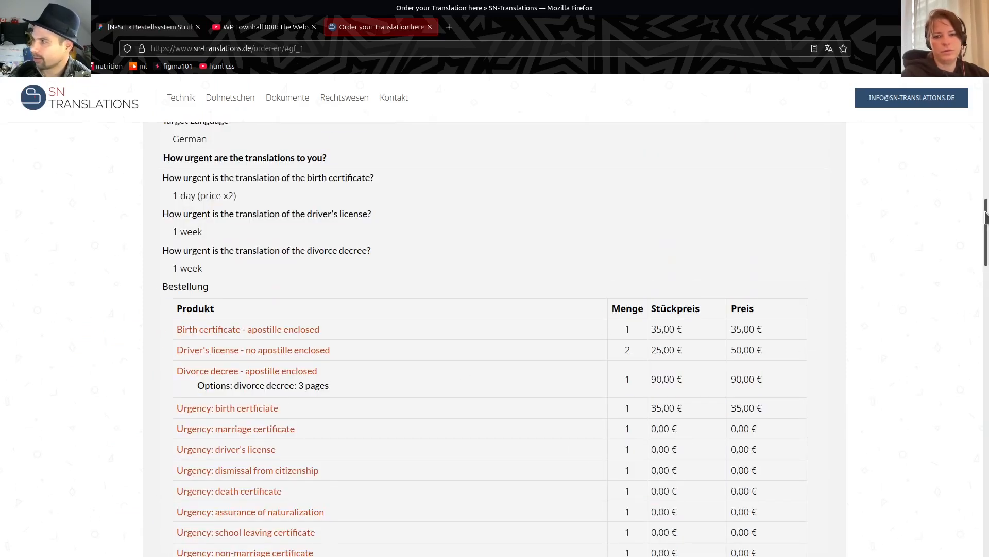
scroll(983, 219, up, 1)
drag(983, 209, 986, 241)
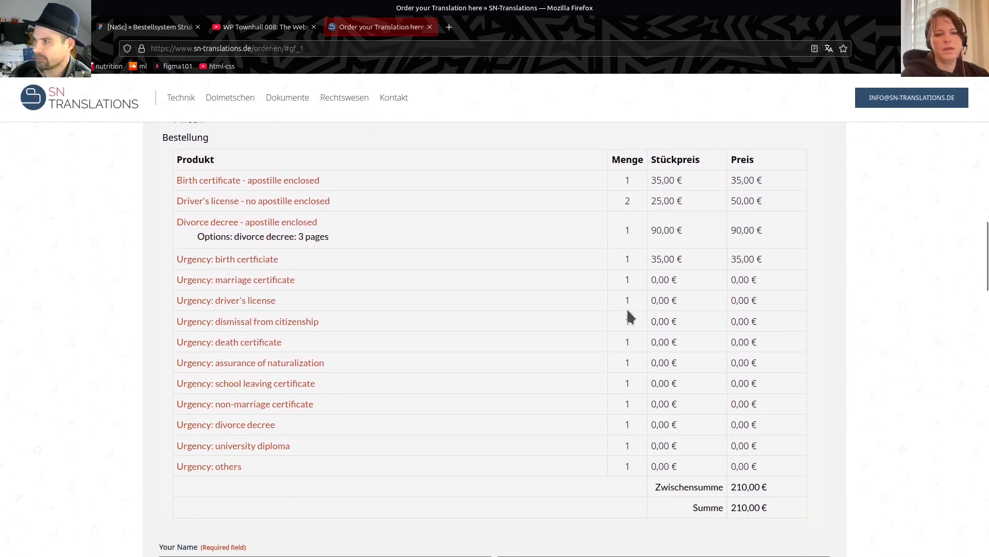
drag(771, 410, 180, 279)
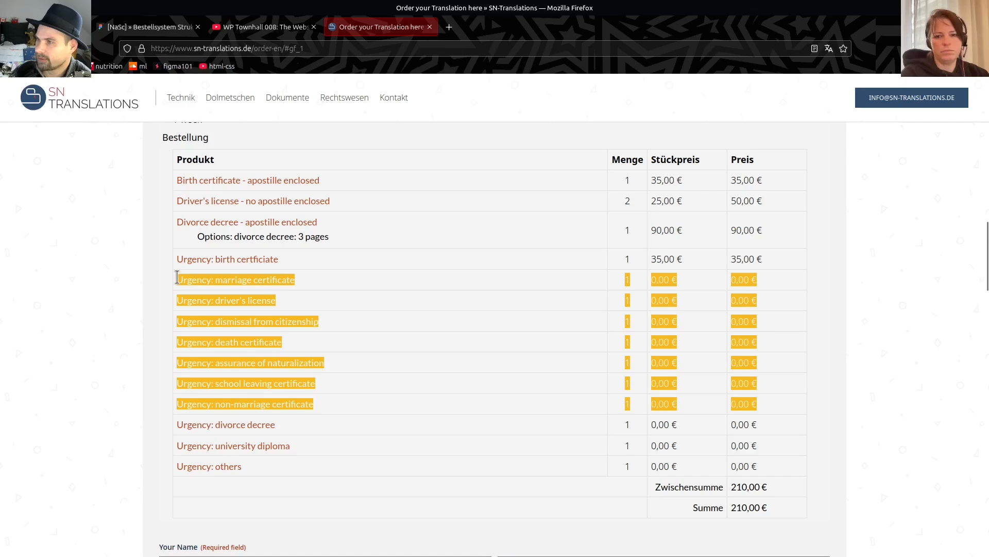
- Go back to the FigJam board and examine the Summary node and the nodes below it in the Pro Forms section
click(125, 30)
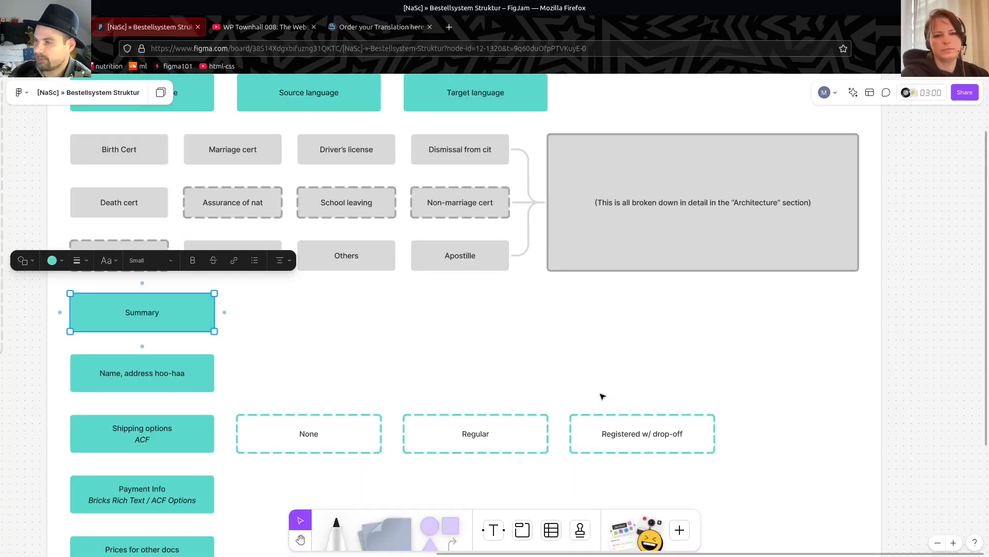
click(492, 332)
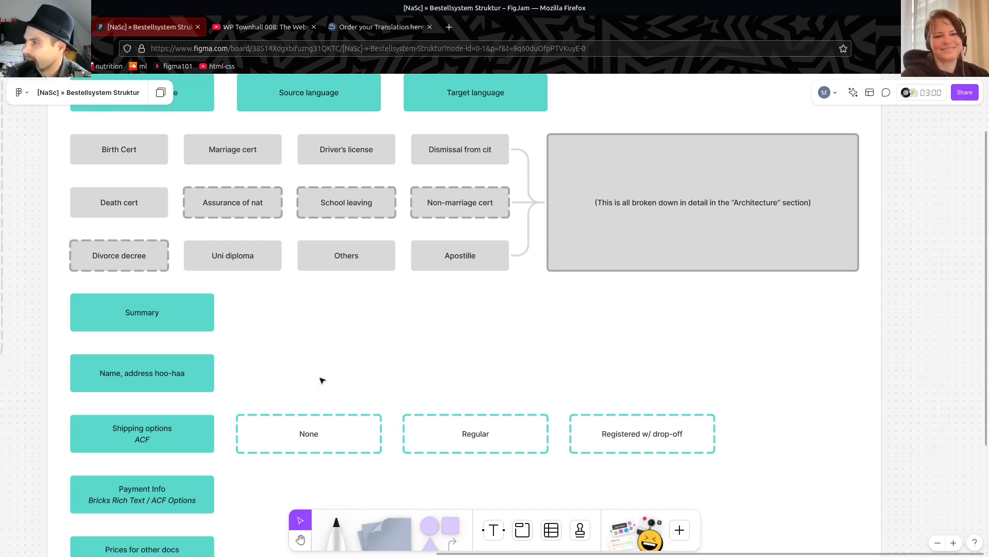
scroll(347, 350, down, 3)
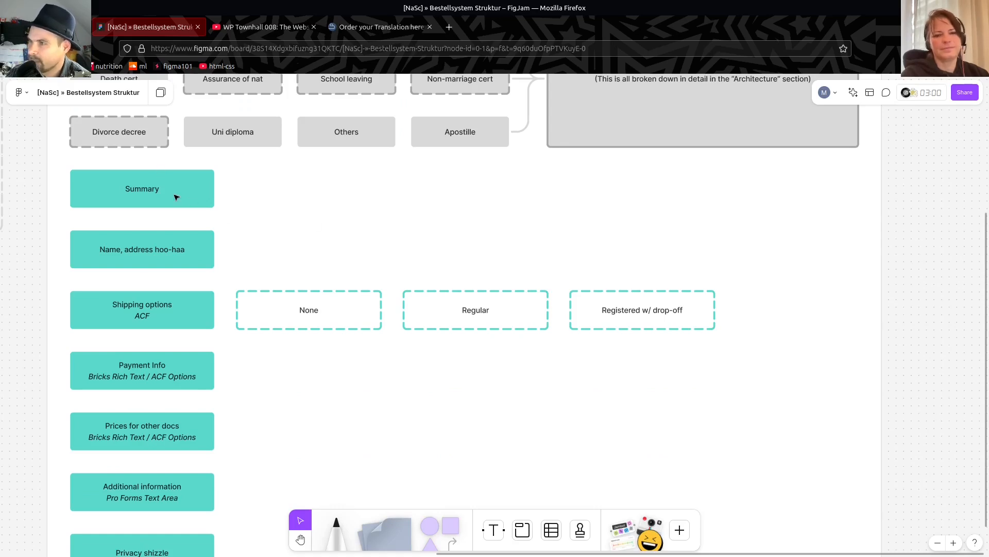
click(189, 201)
click(299, 198)
click(203, 196)
click(258, 196)
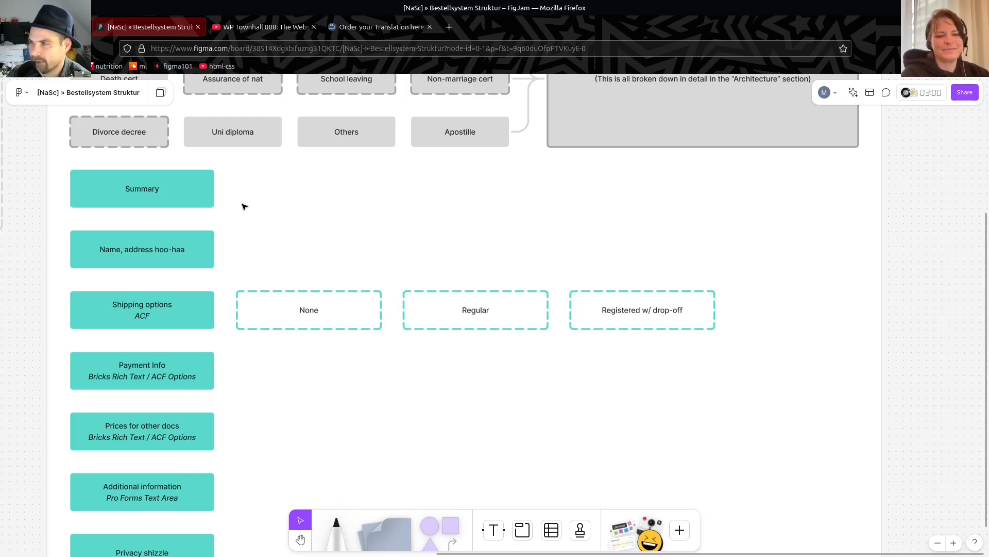
- Examine the Summary and "Name, address hoo-haa" nodes in the Pro Forms section
click(168, 190)
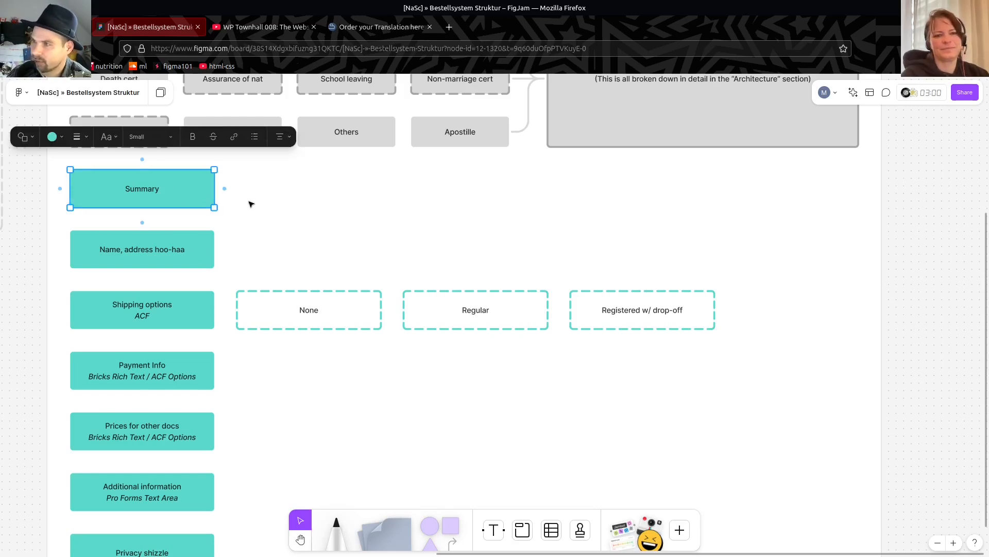
click(146, 263)
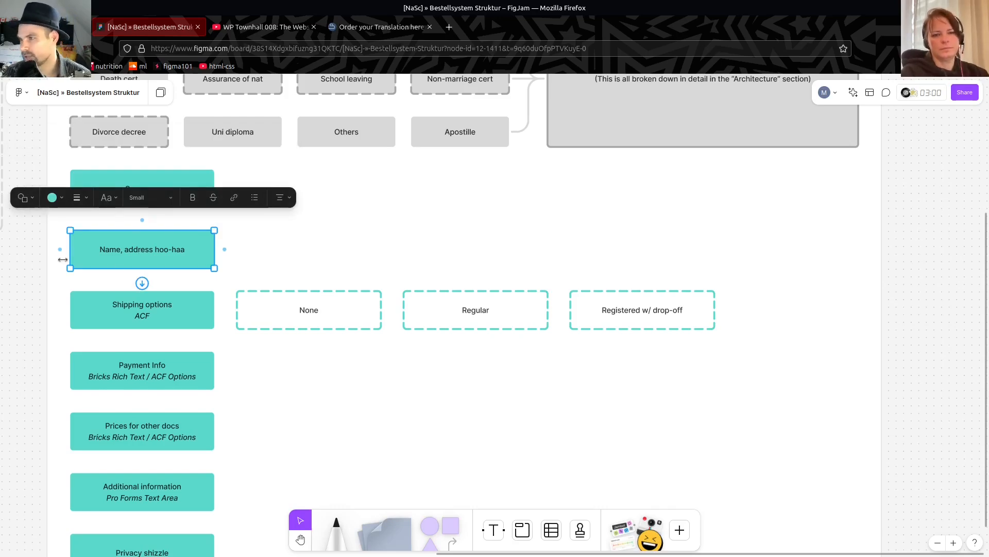
scroll(141, 270, up, 5)
drag(312, 269, 528, 264)
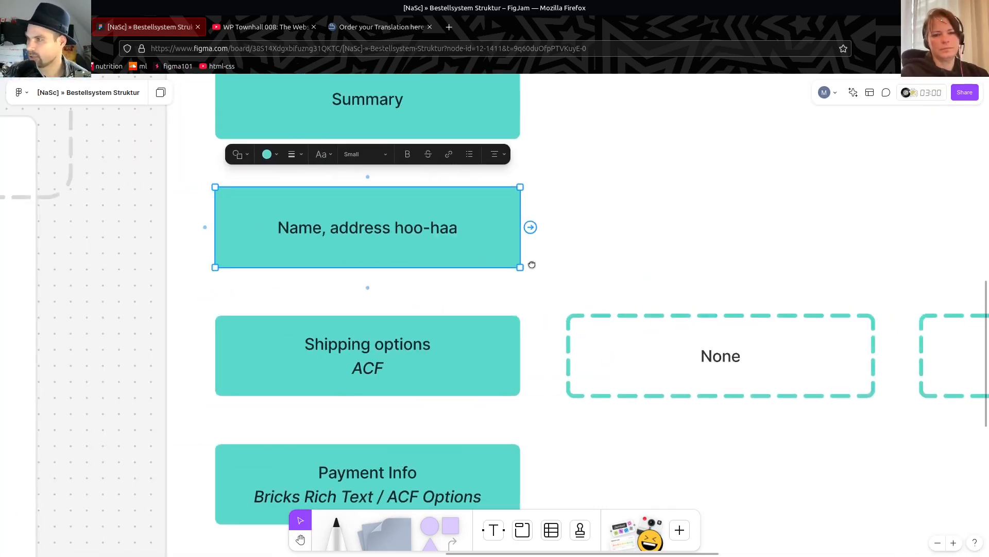
- Examine the Shipping options node together with its None, Regular and Registered w/ drop-off choices
click(417, 365)
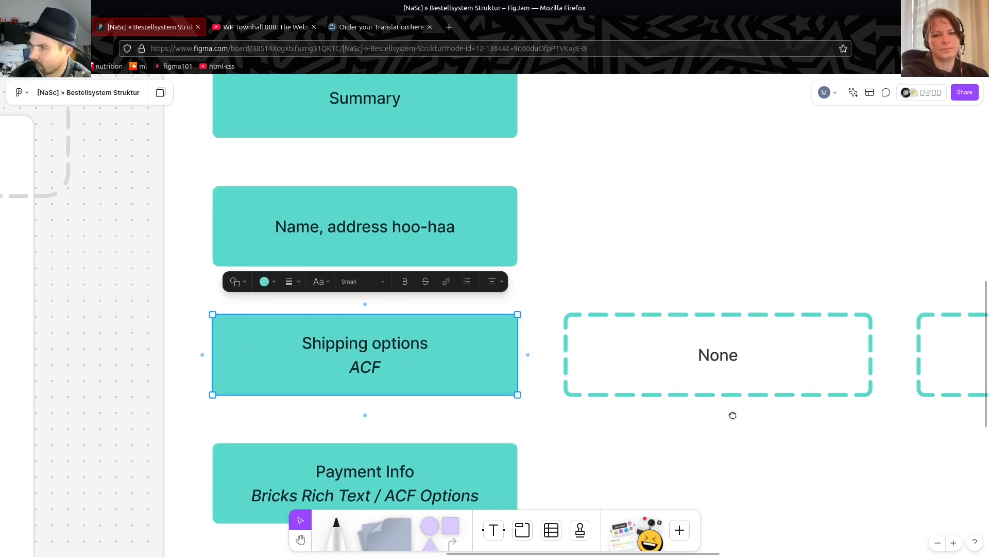
scroll(670, 401, right, 3)
scroll(670, 402, down, 1)
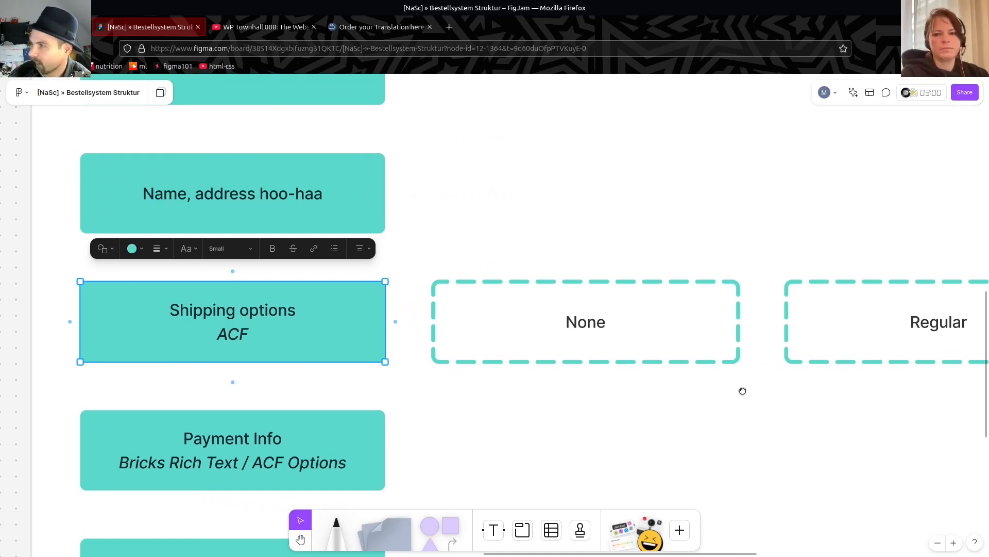
drag(742, 389, 370, 382)
drag(762, 404, 446, 404)
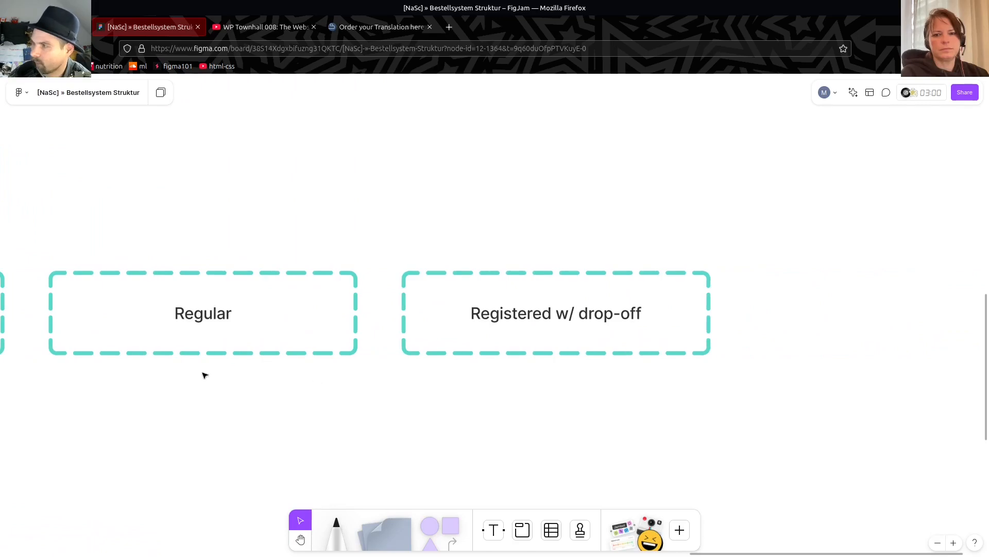
drag(240, 370, 691, 332)
drag(227, 346, 610, 349)
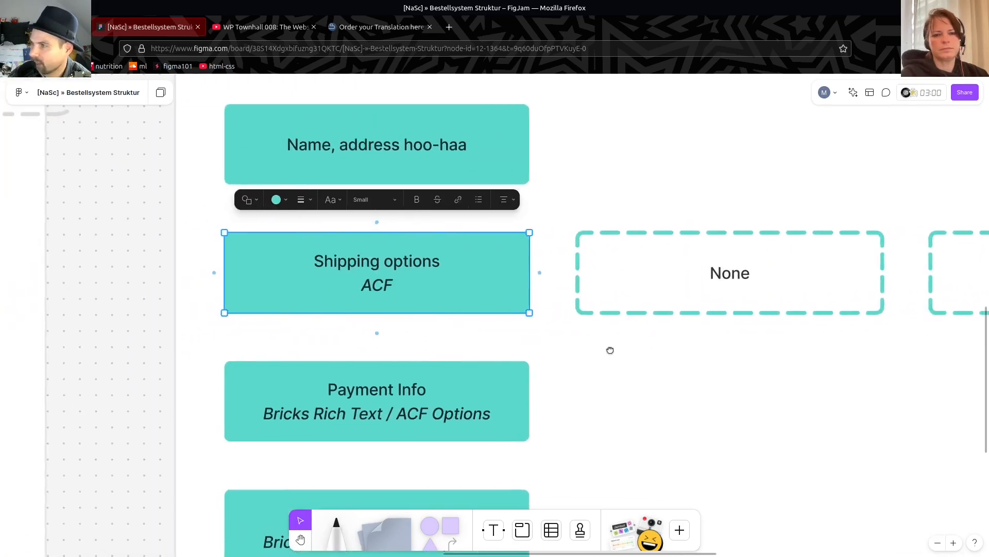
click(579, 349)
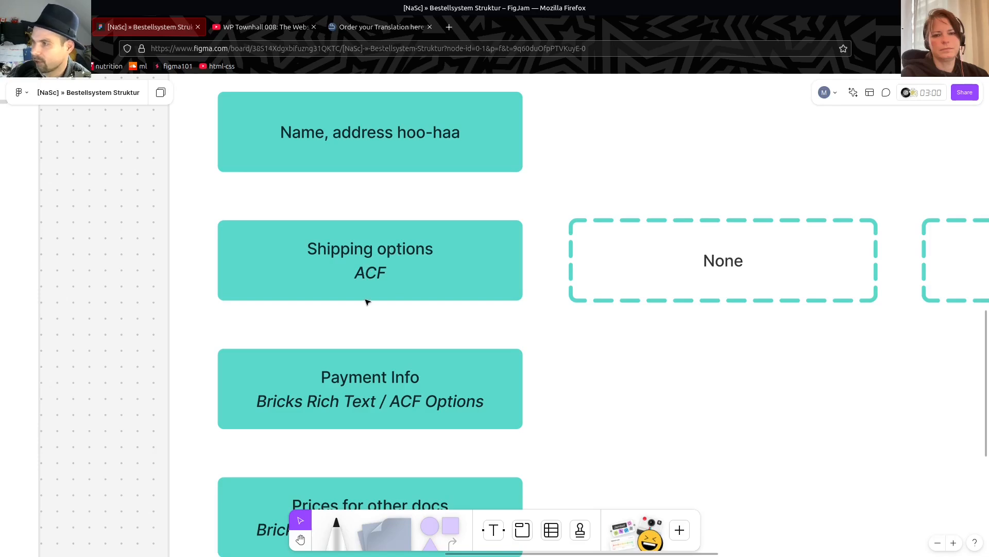
- Examine the Payment Info, Prices for other docs, Additional information and Privacy shizzle nodes in the Pro Forms section
scroll(378, 292, down, 2)
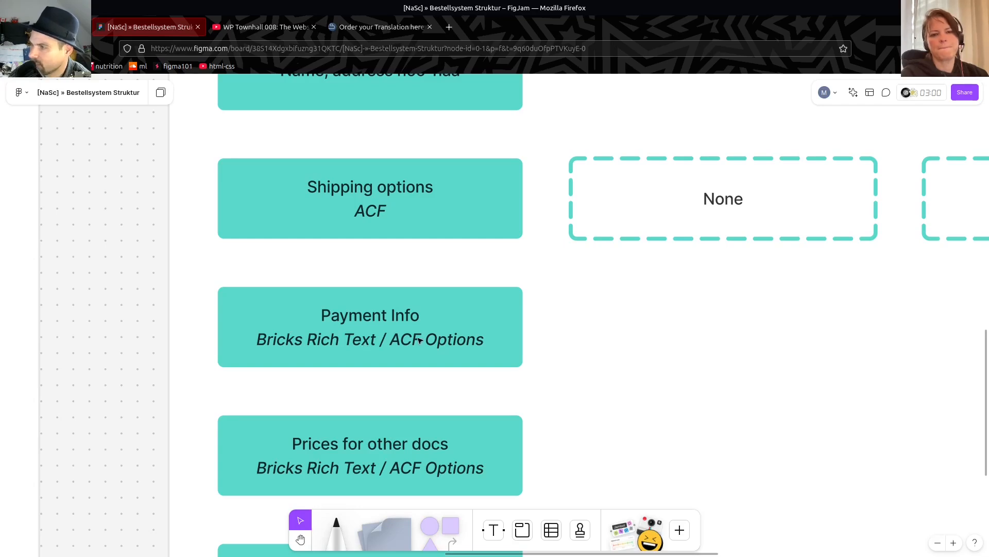
scroll(584, 341, down, 2)
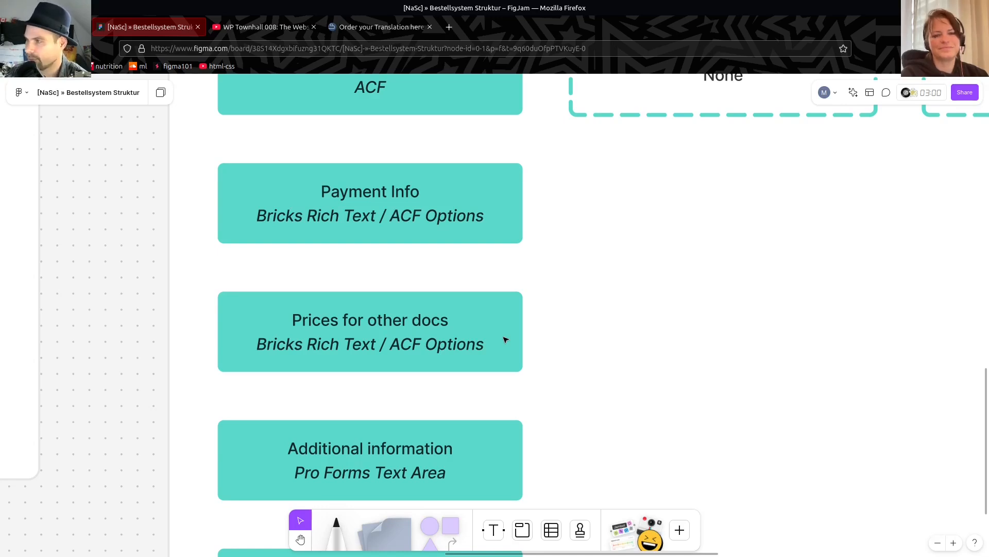
click(584, 329)
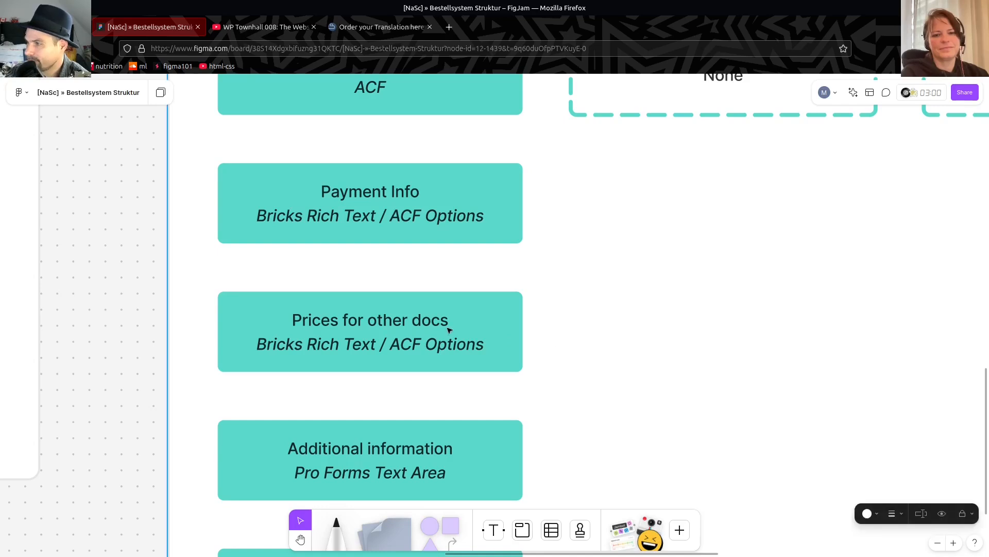
click(429, 320)
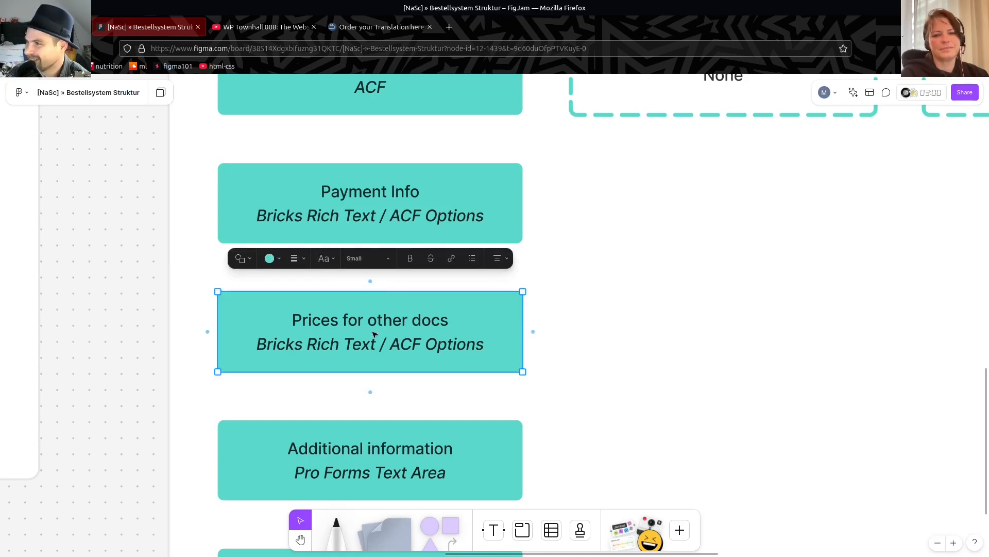
scroll(587, 368, down, 2)
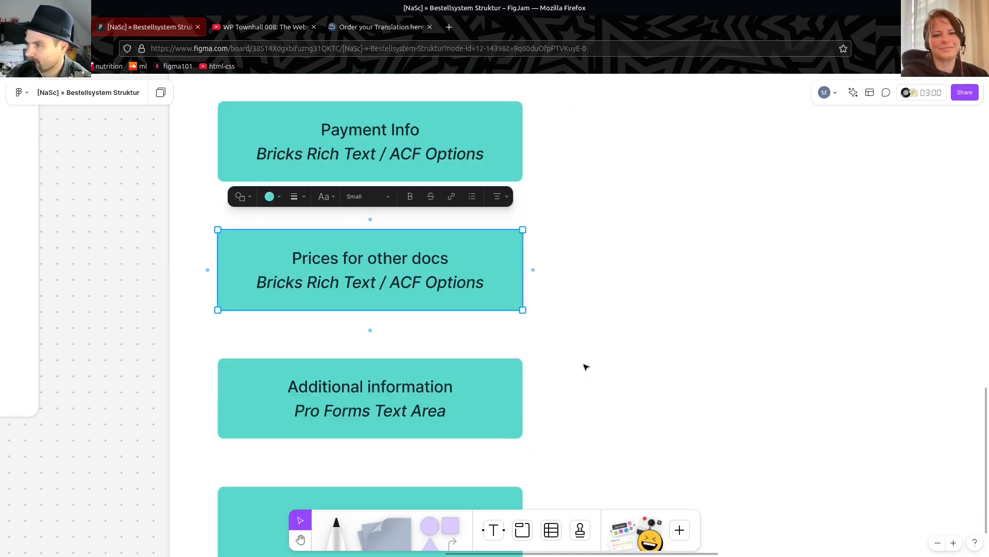
scroll(579, 360, down, 4)
click(378, 265)
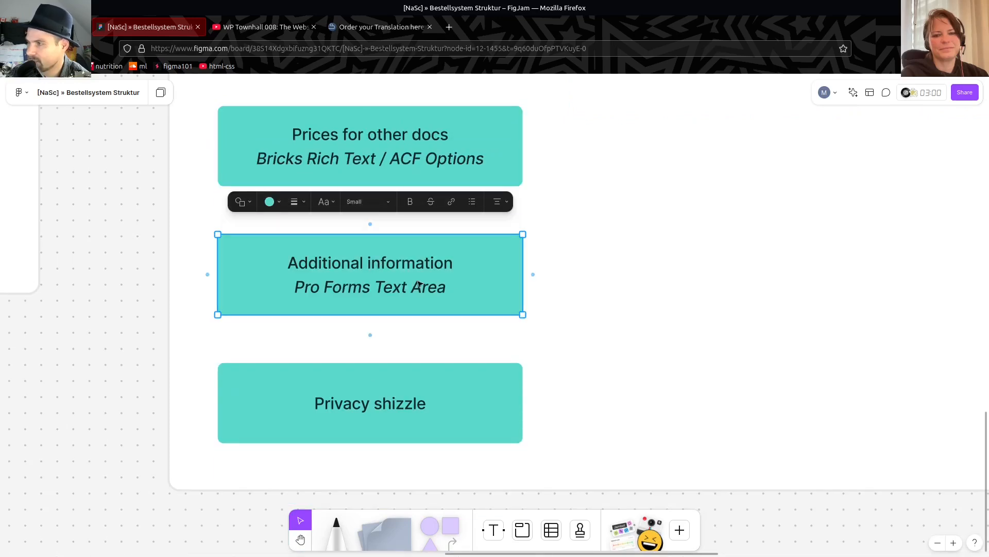
mouse_move(533, 275)
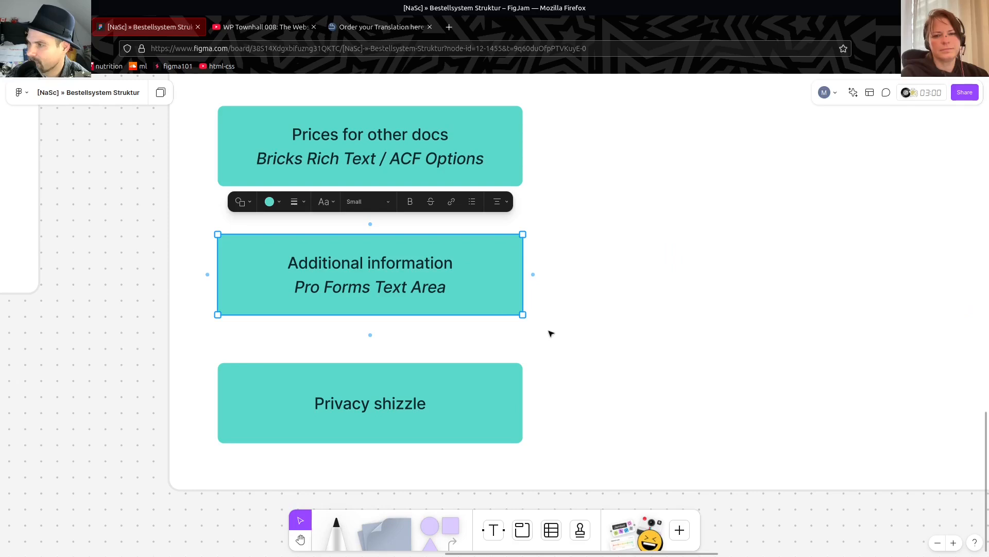
click(379, 432)
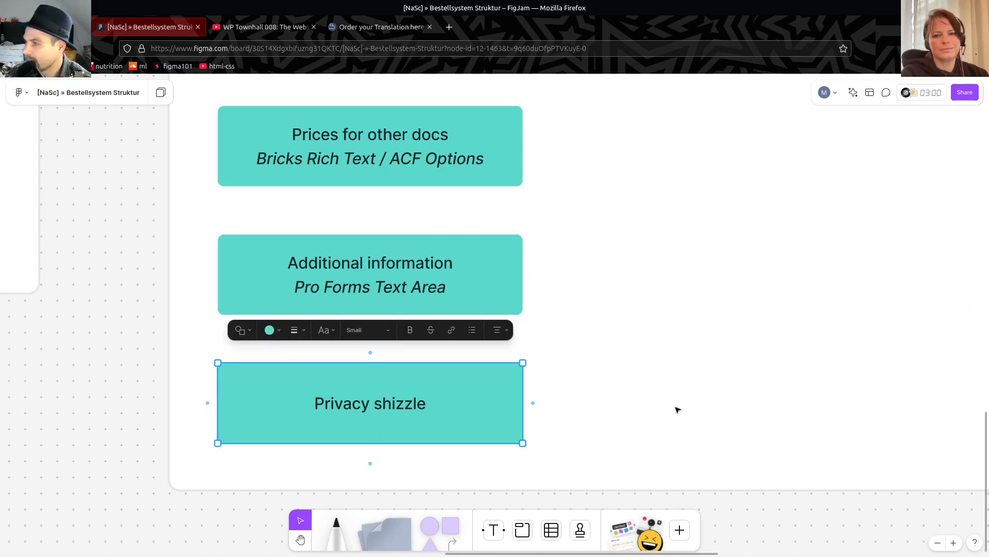
scroll(676, 405, up, 15)
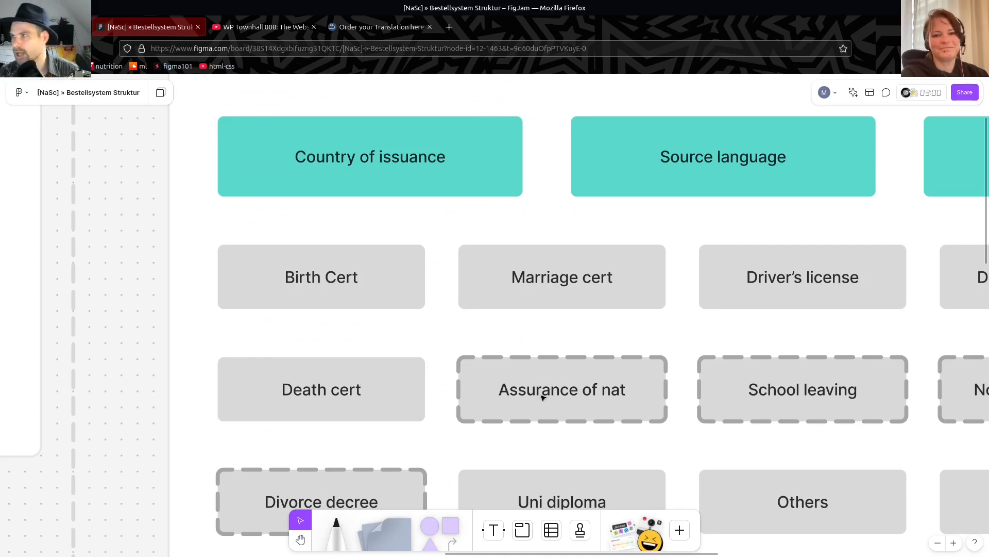
- Switch to the private Firefox window with the WordPress admin and close its Bricksforge license page
key(ctrl+alt+Down)
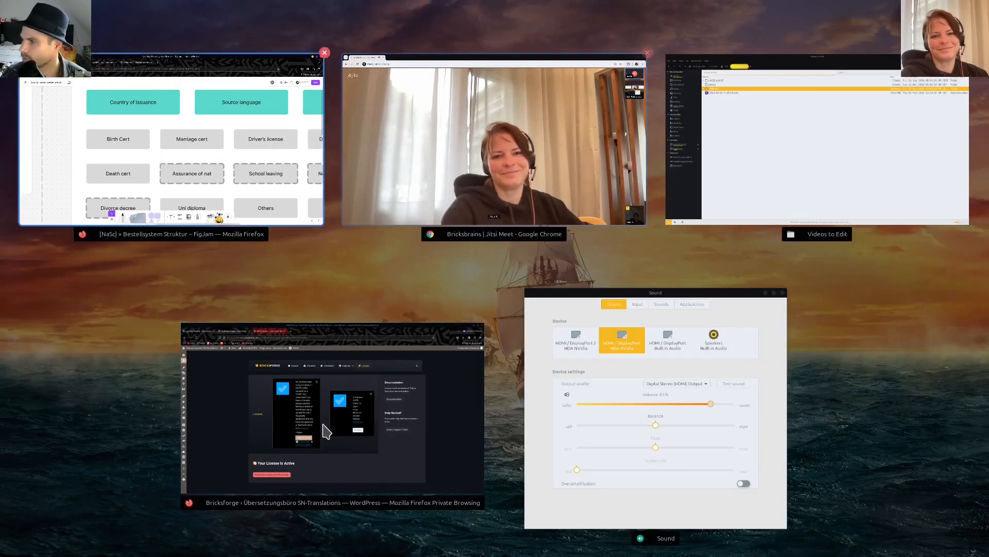
click(321, 457)
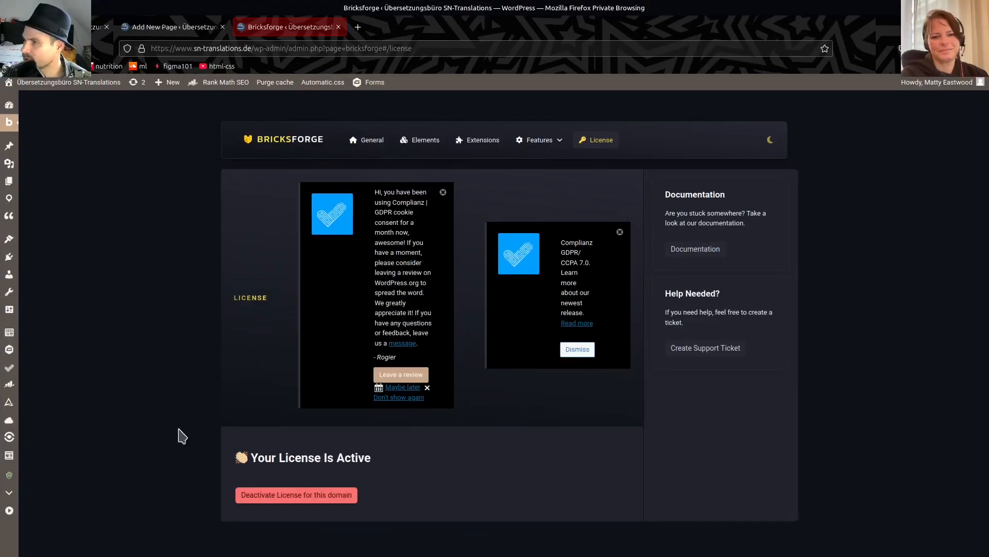
click(339, 27)
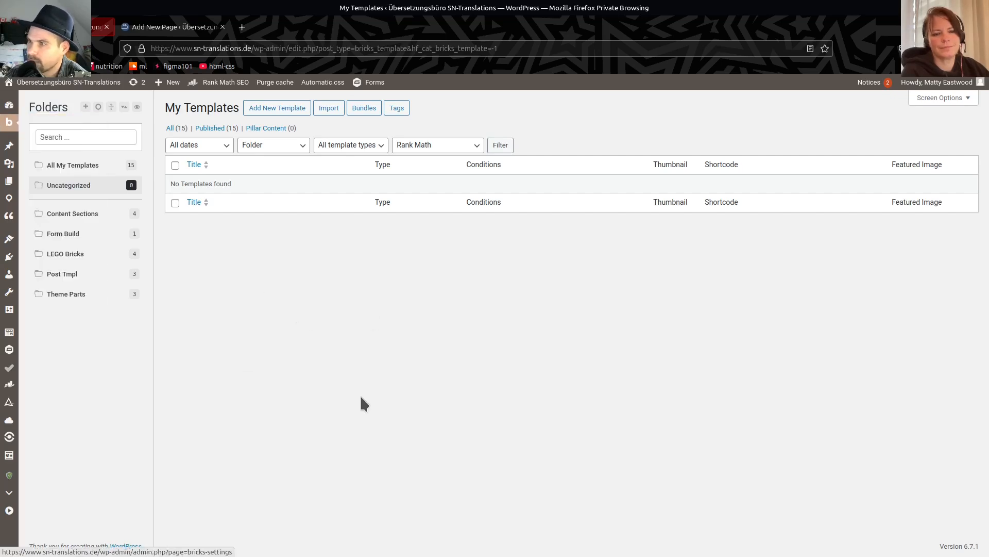
- Open the Pro Forms Build template from the Form Build folder in the Bricks editor
click(57, 233)
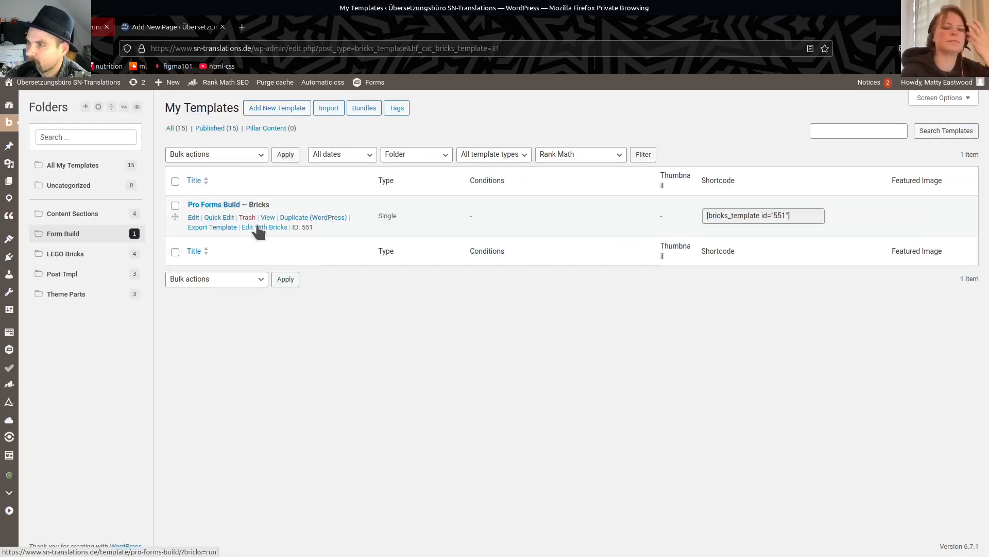
key(alt+Tab)
key(alt+Tab)
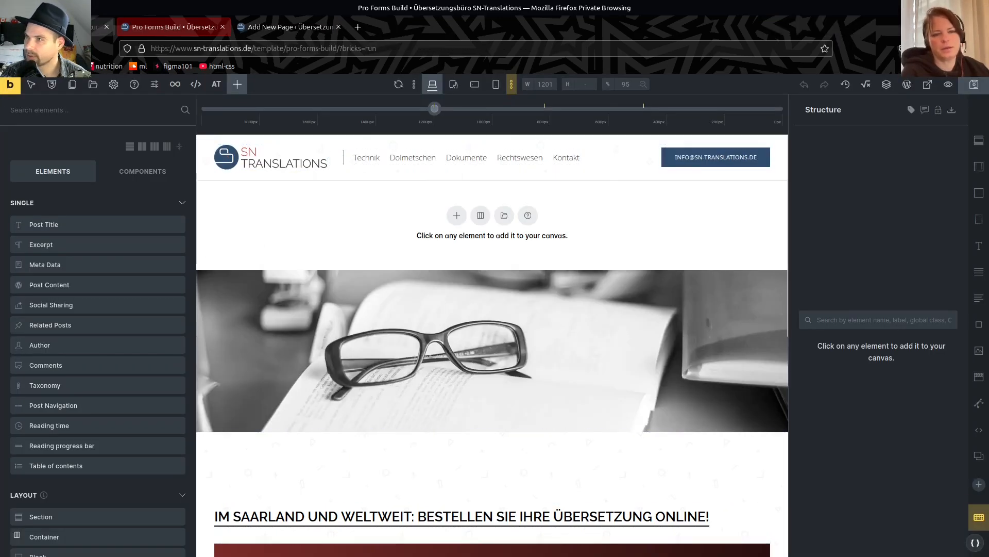
- Return to the WordPress templates page and open the ACF Post Types overview
click(101, 26)
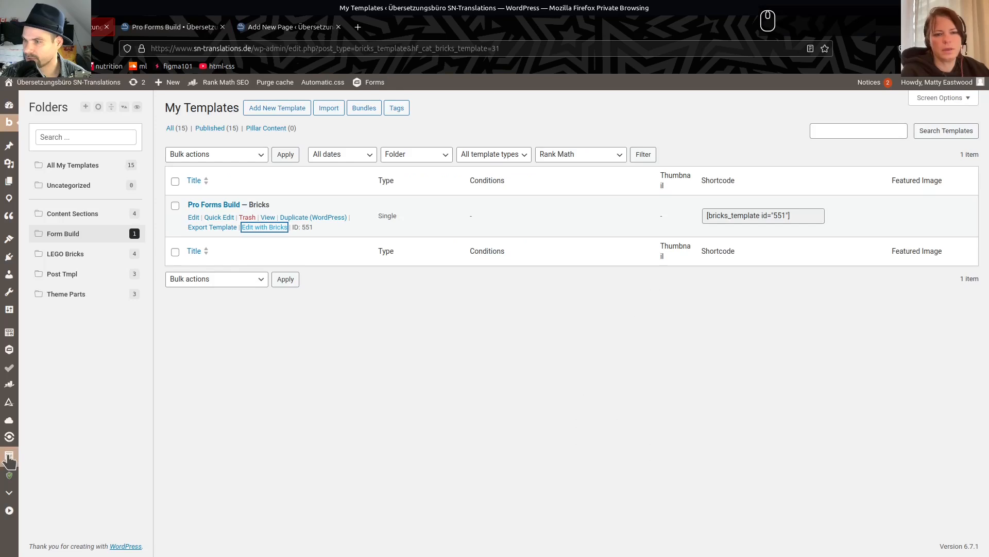
mouse_move(6, 460)
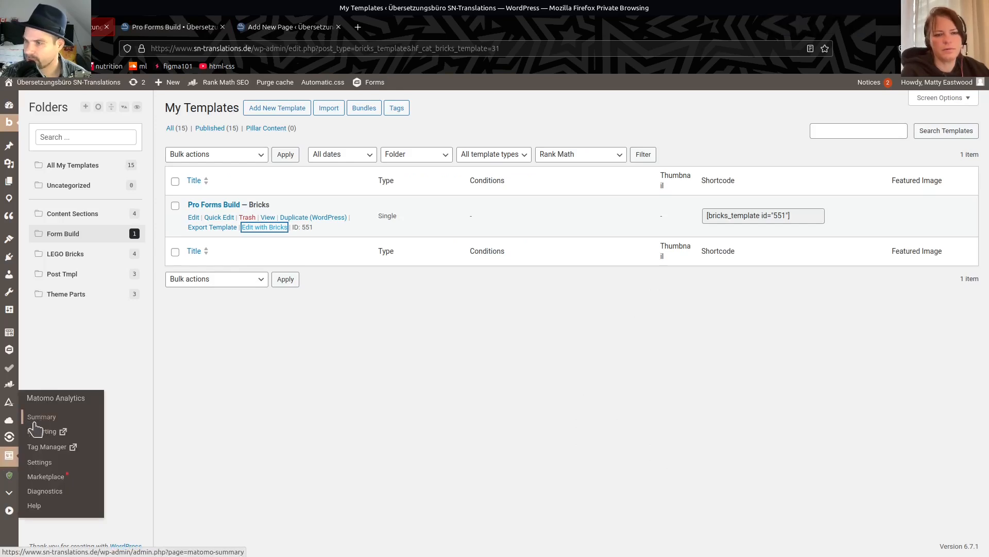
mouse_move(10, 331)
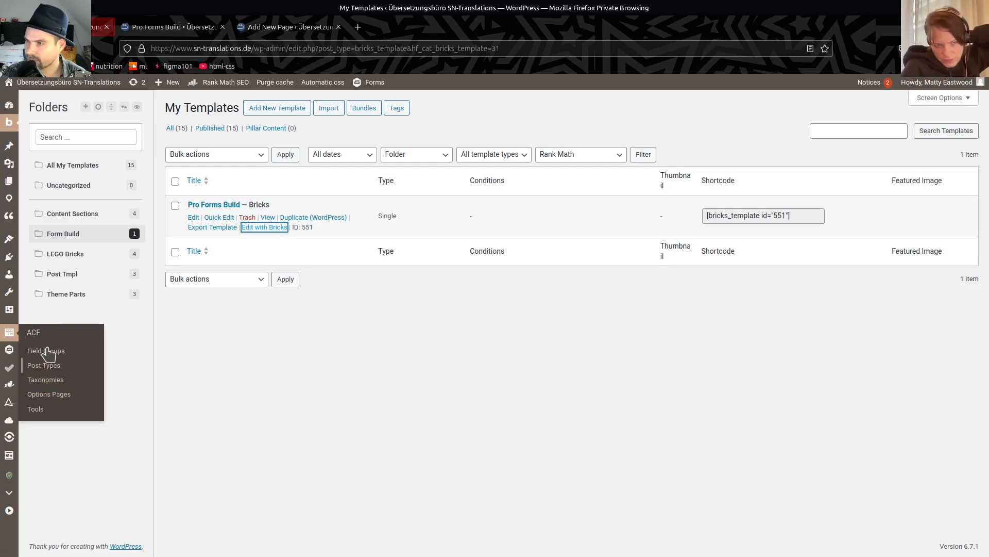
click(44, 366)
click(43, 366)
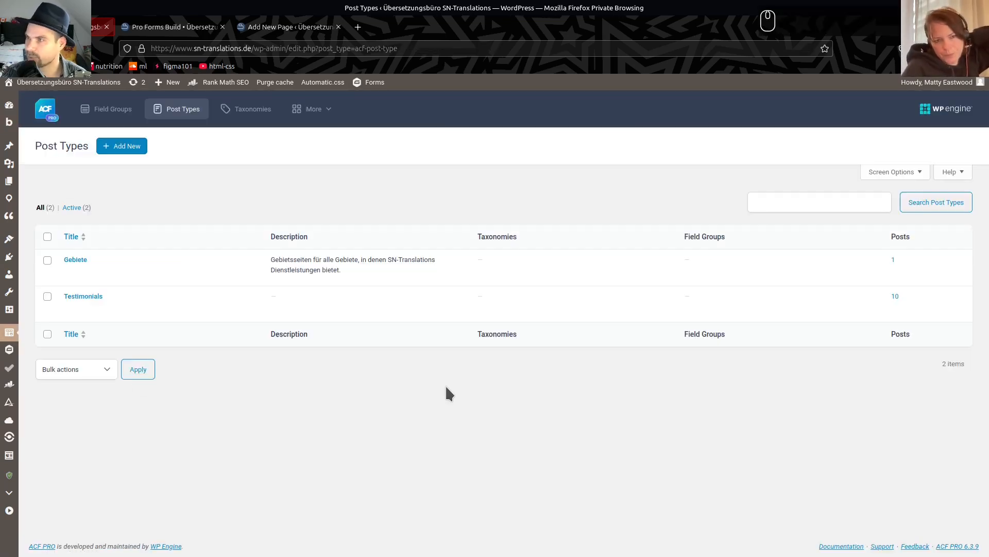
- Start a new ACF post type with the plural label "Translation Item" and the singular label "Item"
click(118, 147)
click(129, 239)
text(Transla)
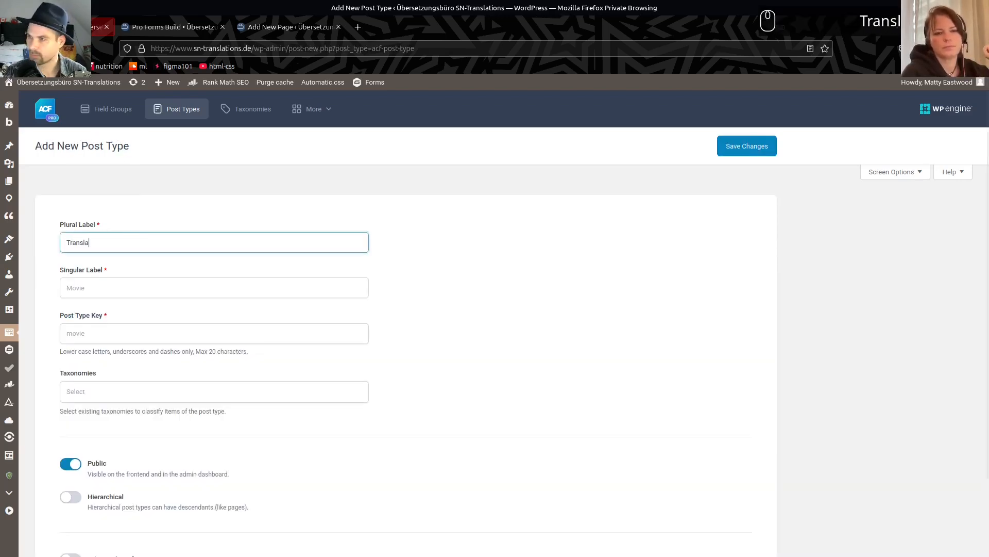
text(tion Item)
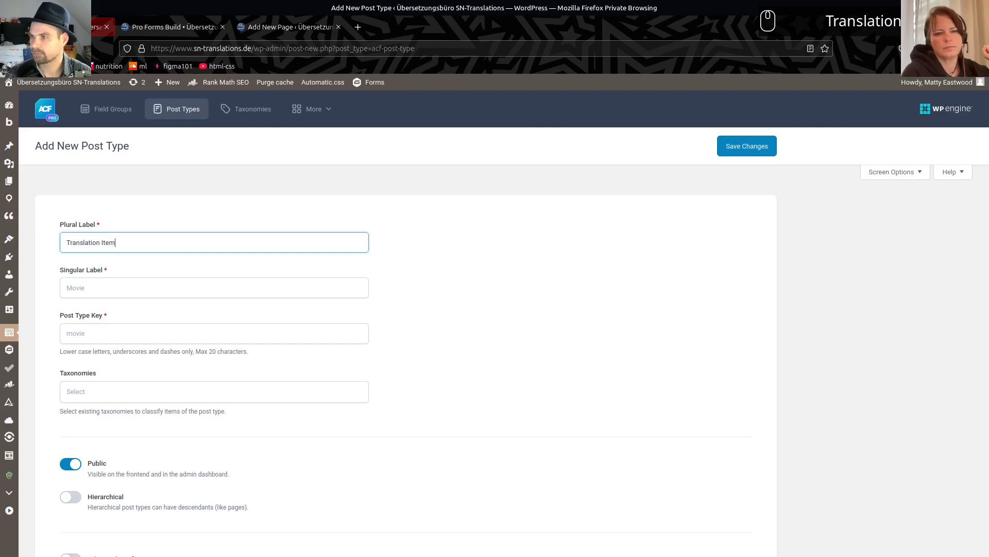
click(134, 290)
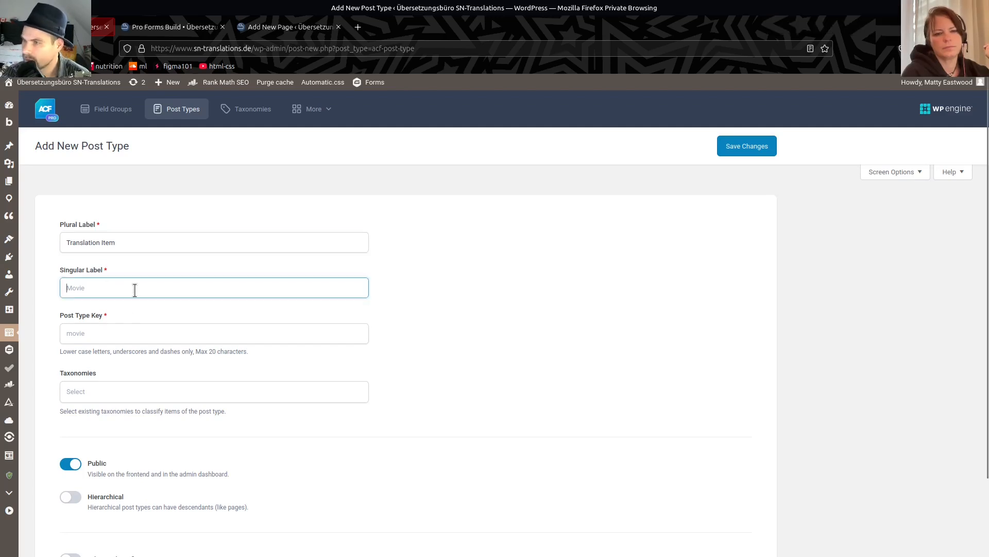
text(Item)
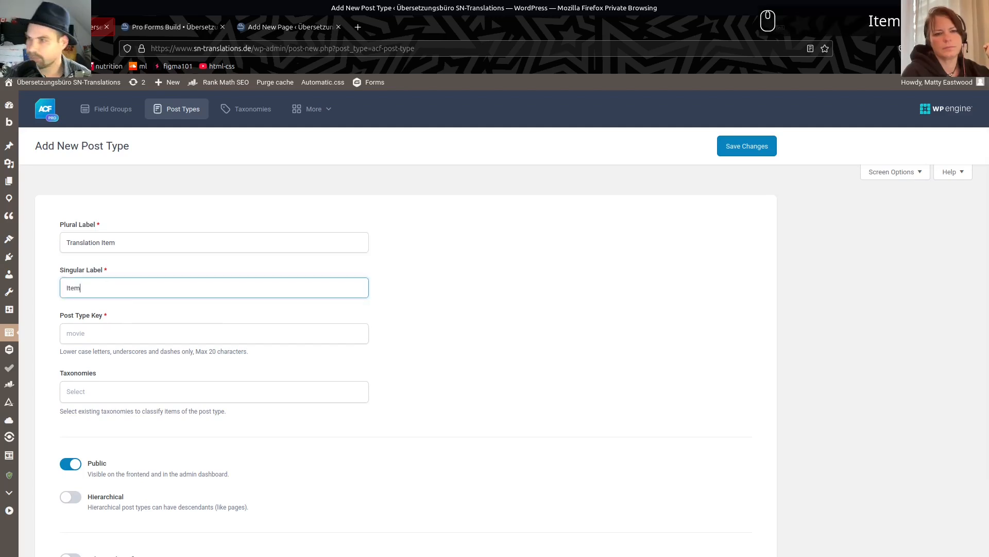
- Change the new post type's plural label to "Items"
click(127, 242)
text(s)
click(100, 242)
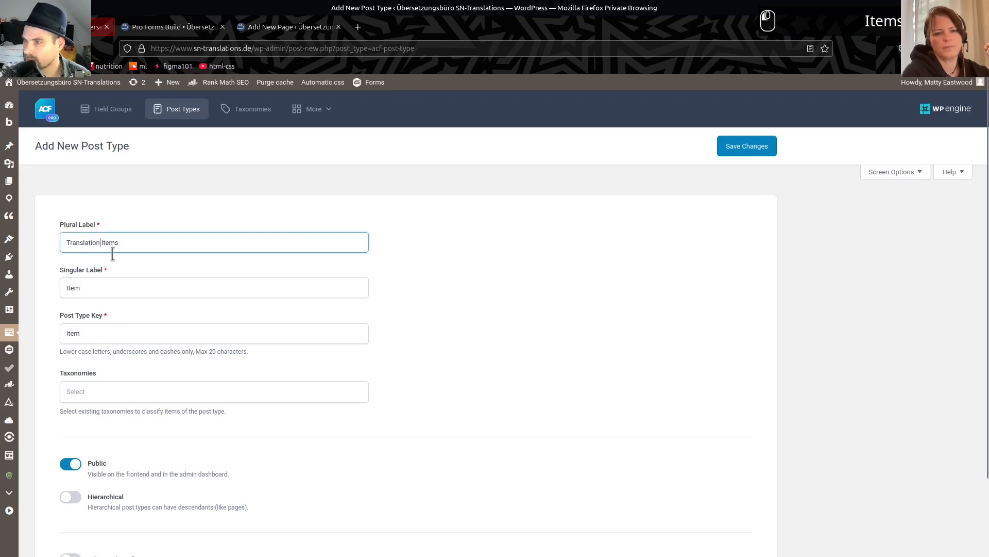
key(shift+Home)
key(BackSpace)
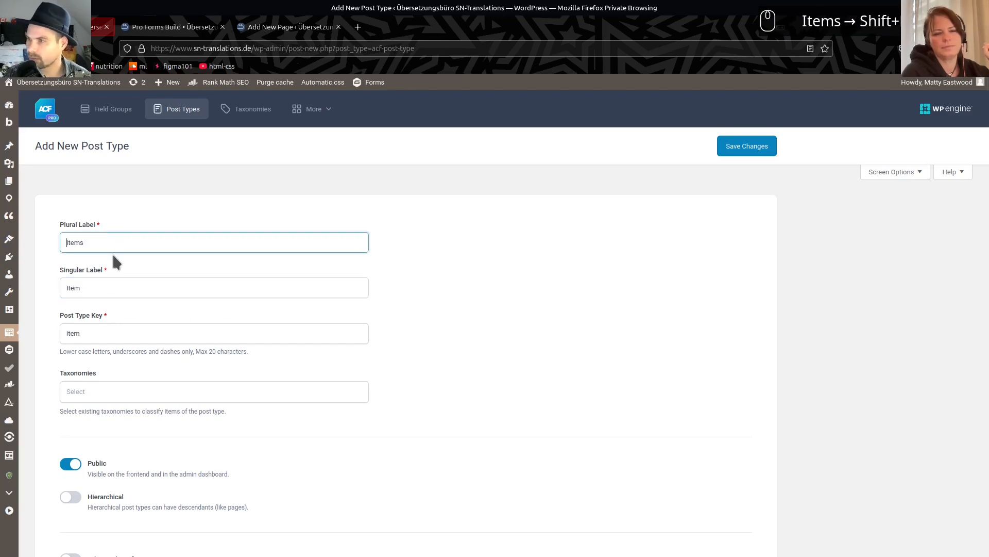
- Turn off the Public setting for the new Item post type
double_click(84, 334)
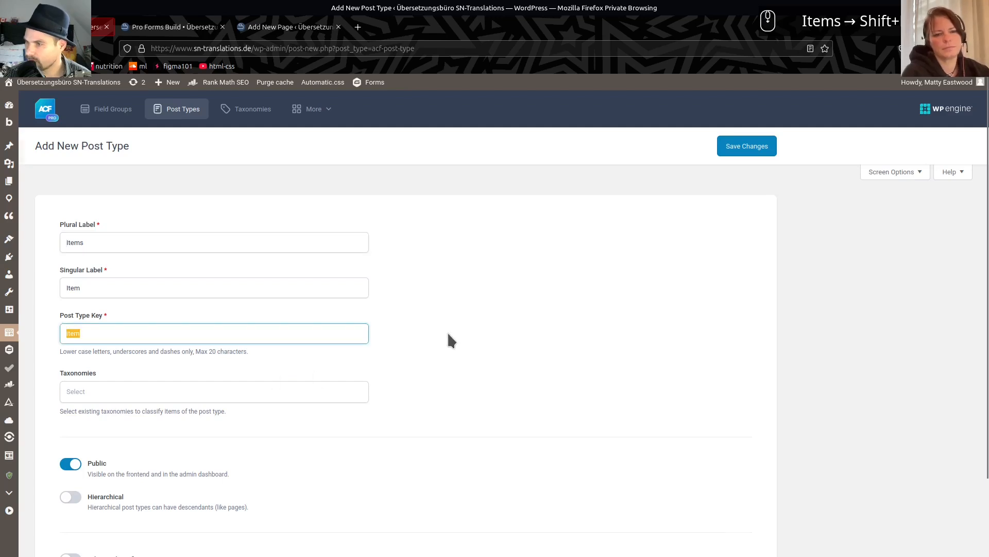
scroll(447, 332, down, 2)
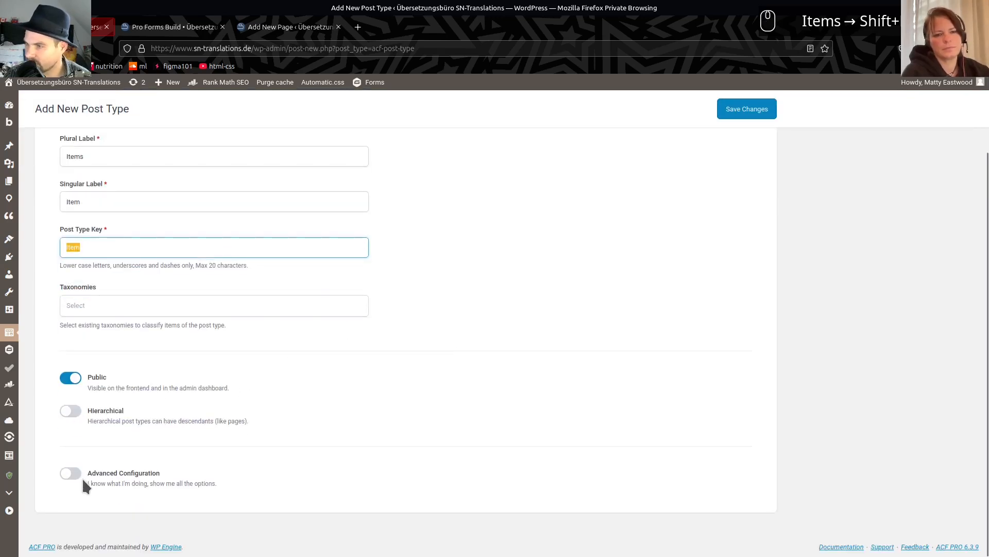
click(69, 378)
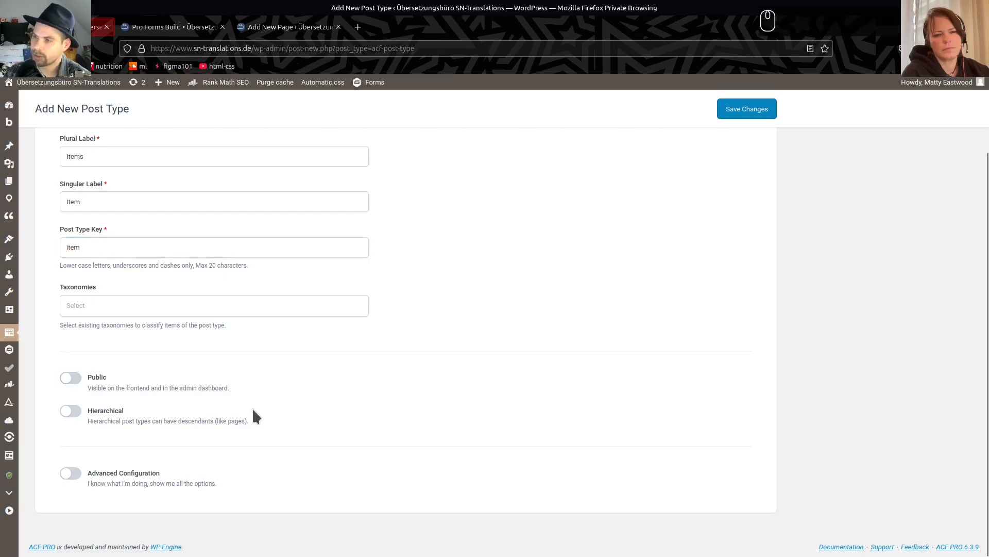
- Enable Advanced Configuration for the new Item post type and look over its general settings
click(71, 472)
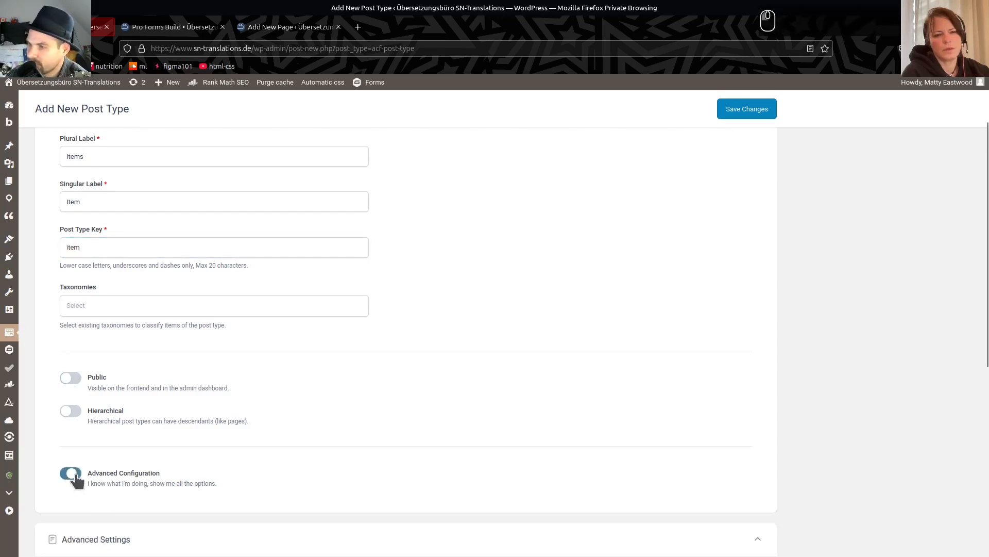
scroll(347, 304, down, 6)
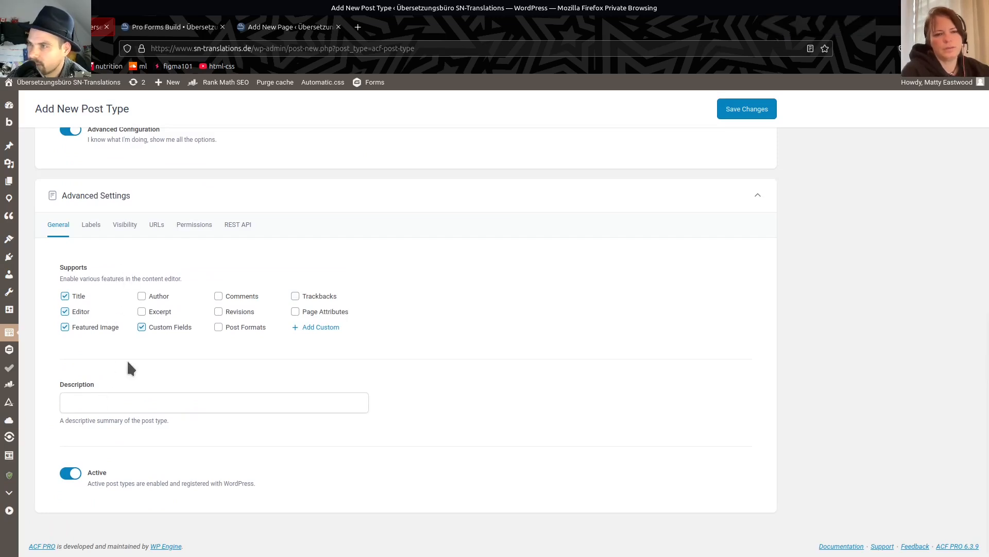
scroll(402, 381, up, 8)
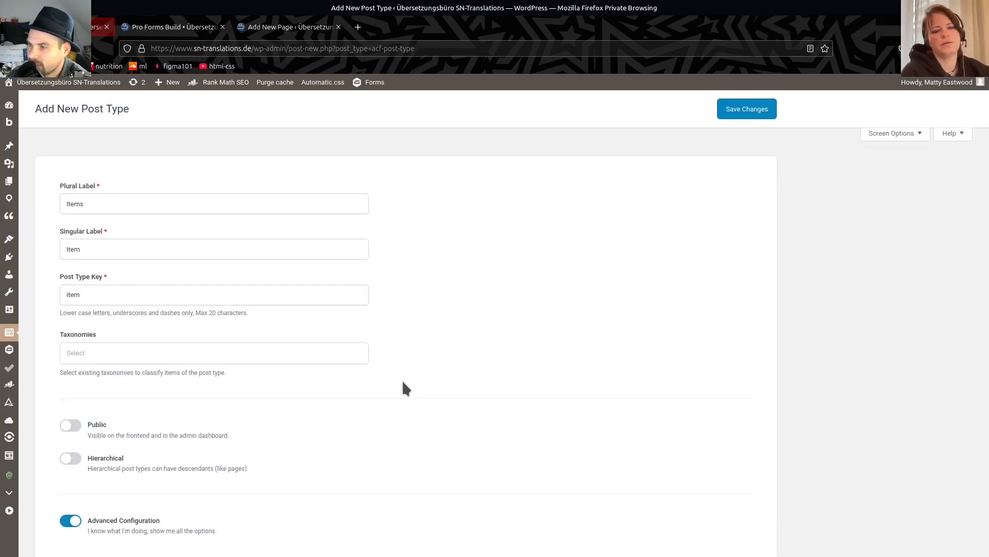
scroll(404, 383, down, 4)
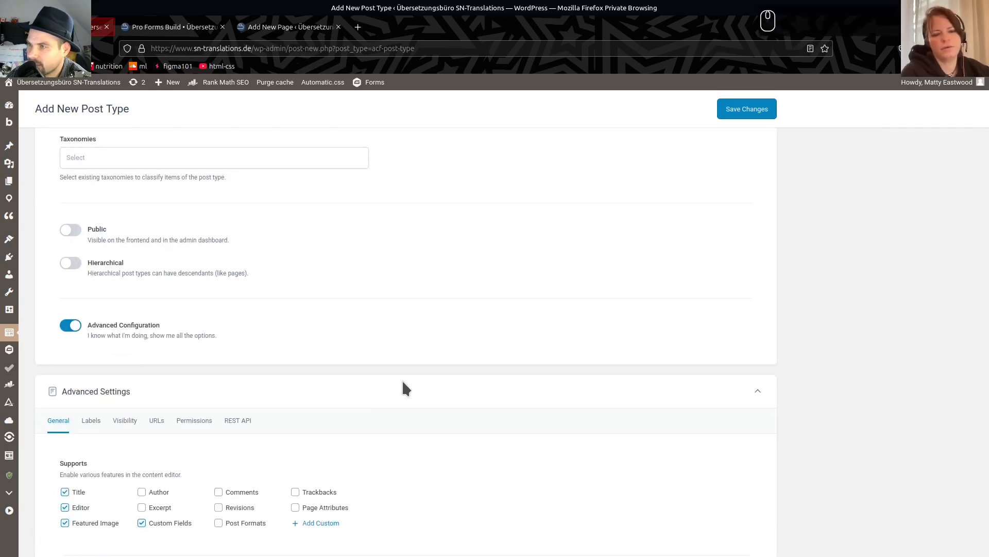
scroll(404, 387, down, 4)
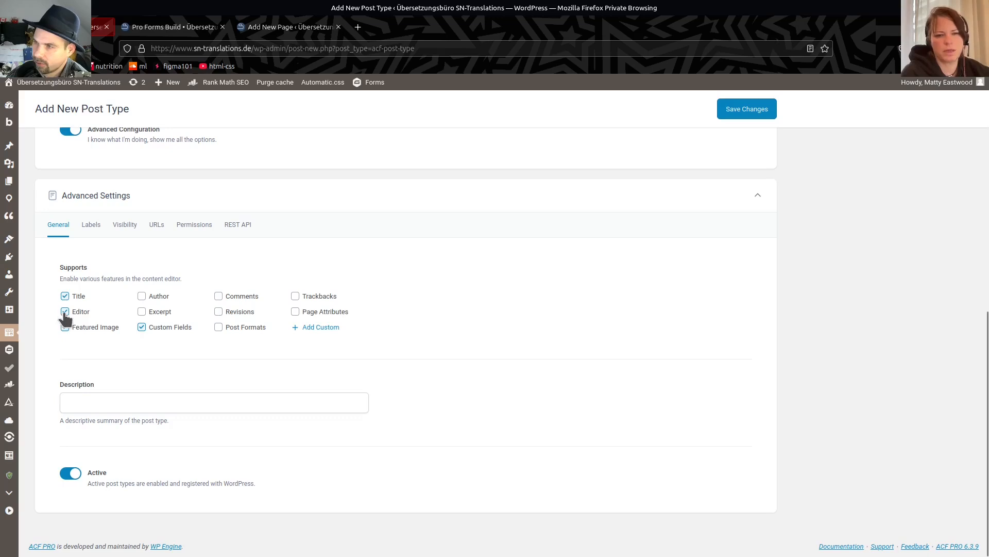
scroll(342, 326, up, 2)
scroll(341, 323, up, 6)
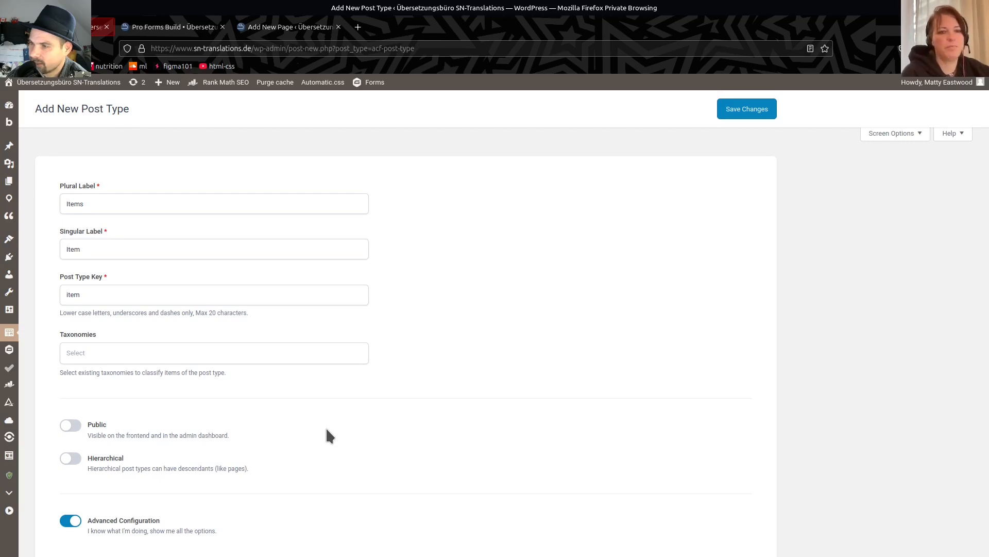
- Turn on the Public setting for the Item post type and check its general support options
click(71, 425)
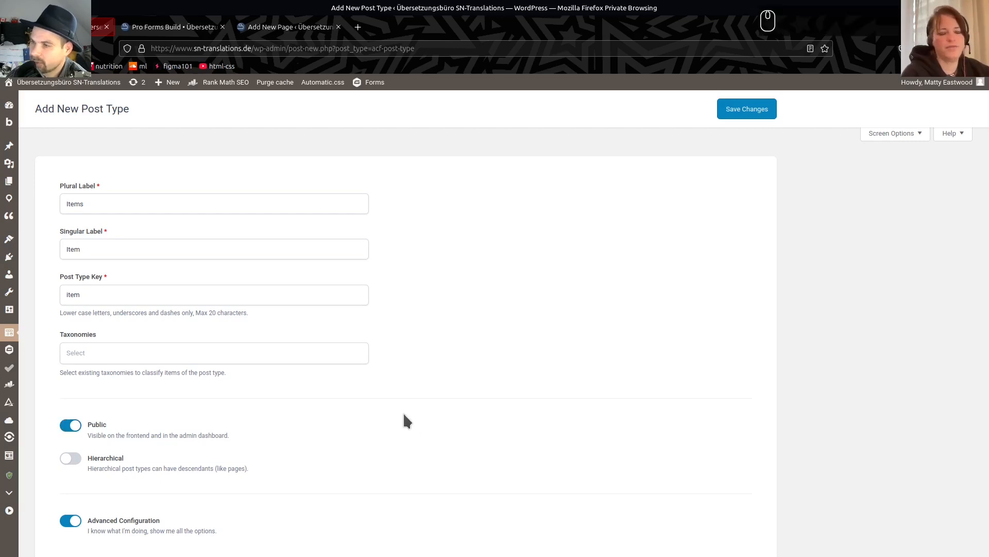
scroll(349, 423, down, 1)
scroll(349, 422, down, 5)
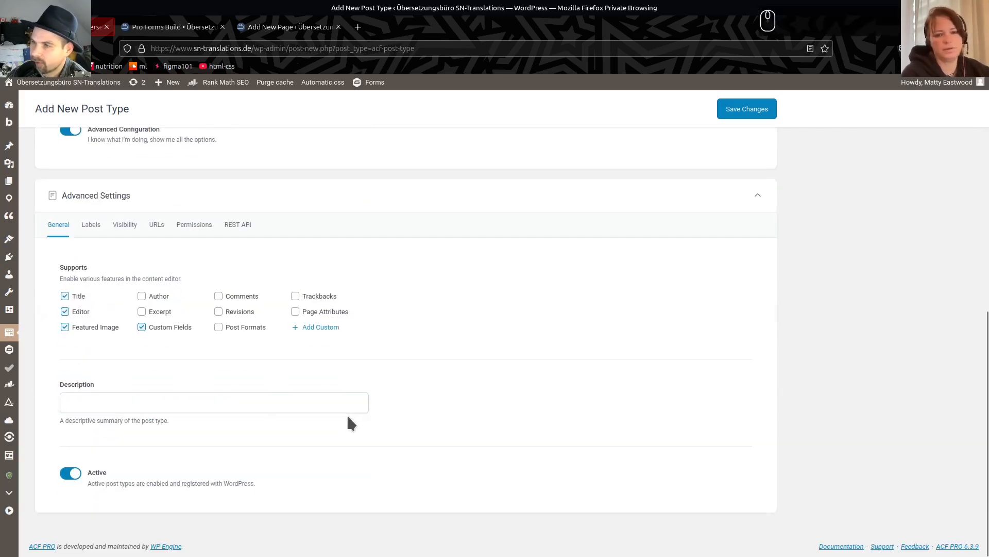
scroll(349, 419, up, 4)
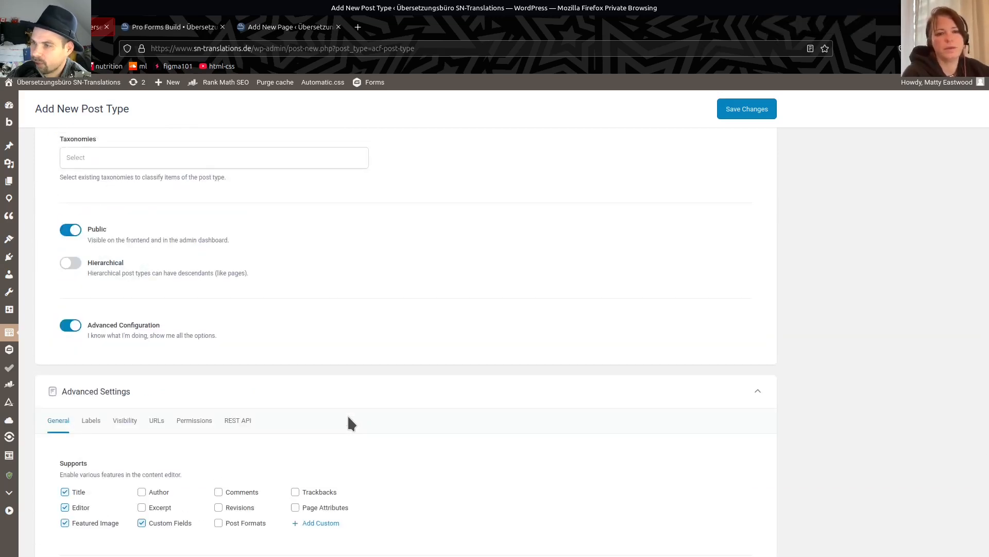
scroll(348, 422, down, 4)
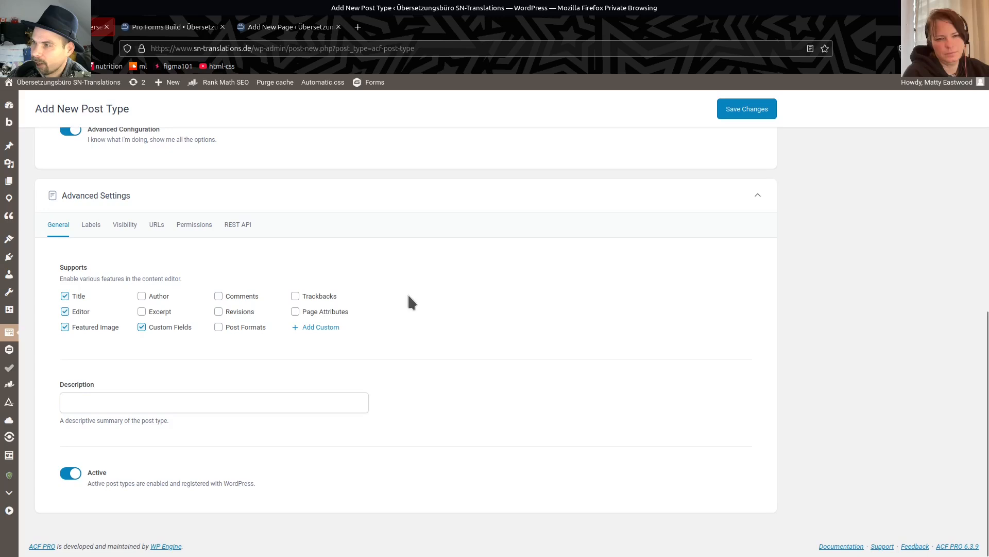
- Remove Editor and Featured Image from the features the Item post type supports, leaving Title and Custom Fields
scroll(444, 308, up, 7)
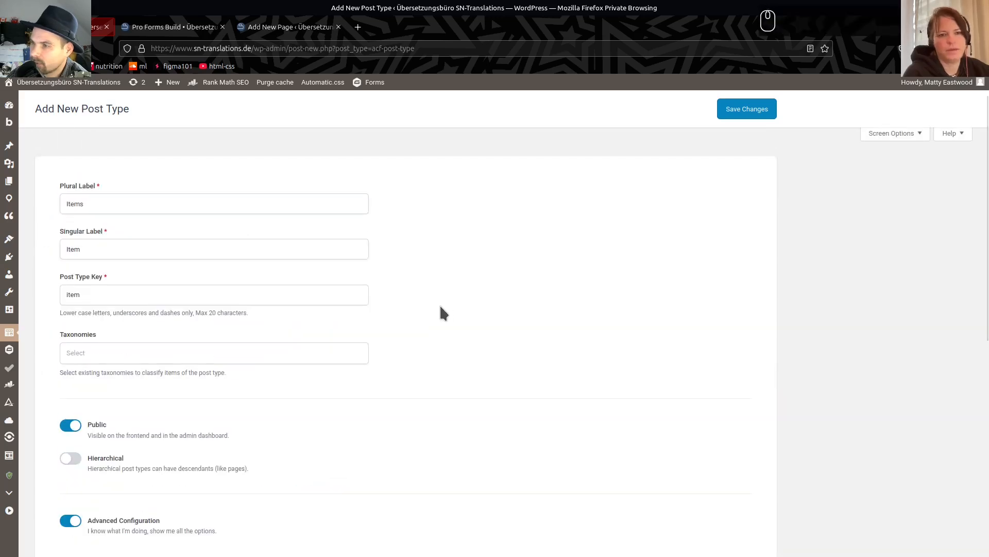
scroll(441, 307, down, 8)
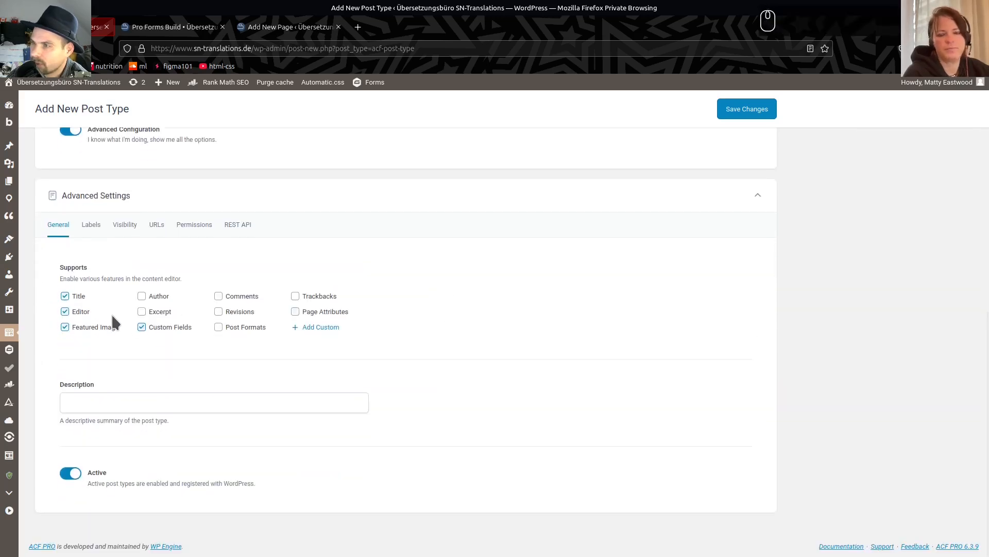
click(65, 312)
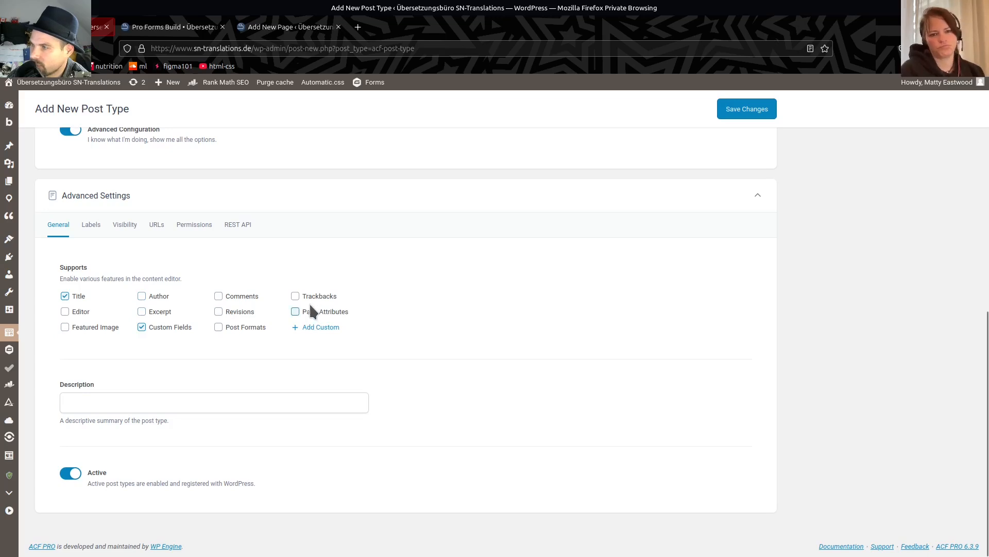
- Describe the post type as "An item that can be ordered for translation."
click(180, 404)
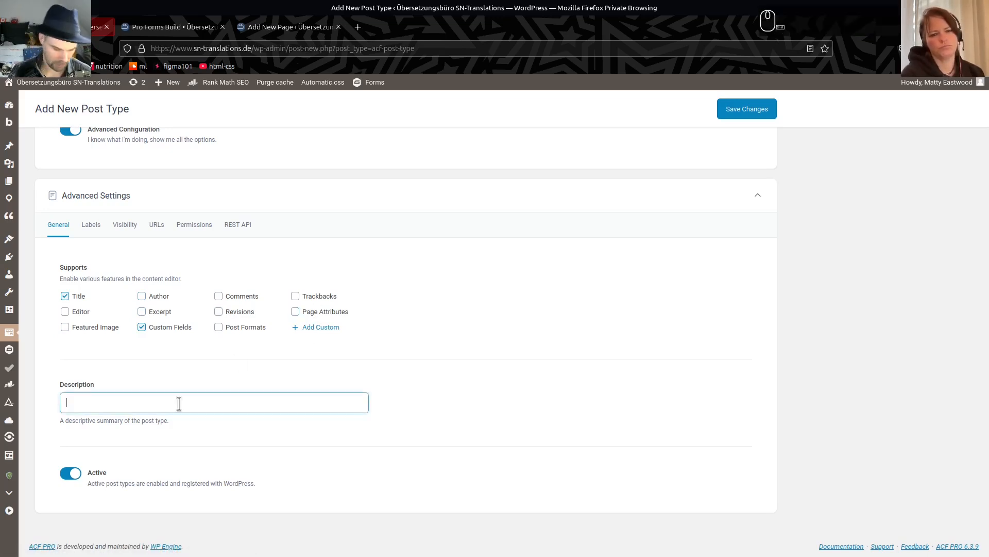
text(An item tha)
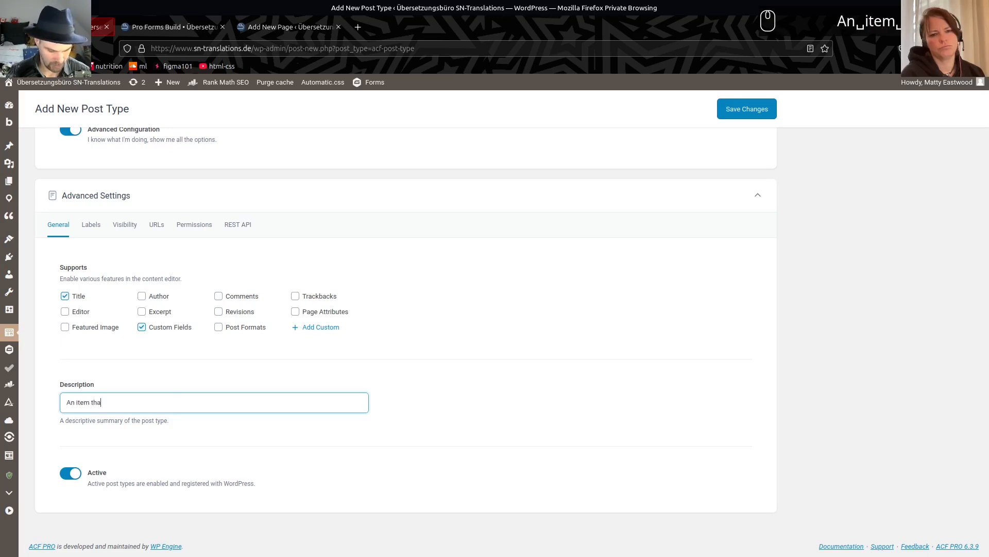
text(t can be orderer)
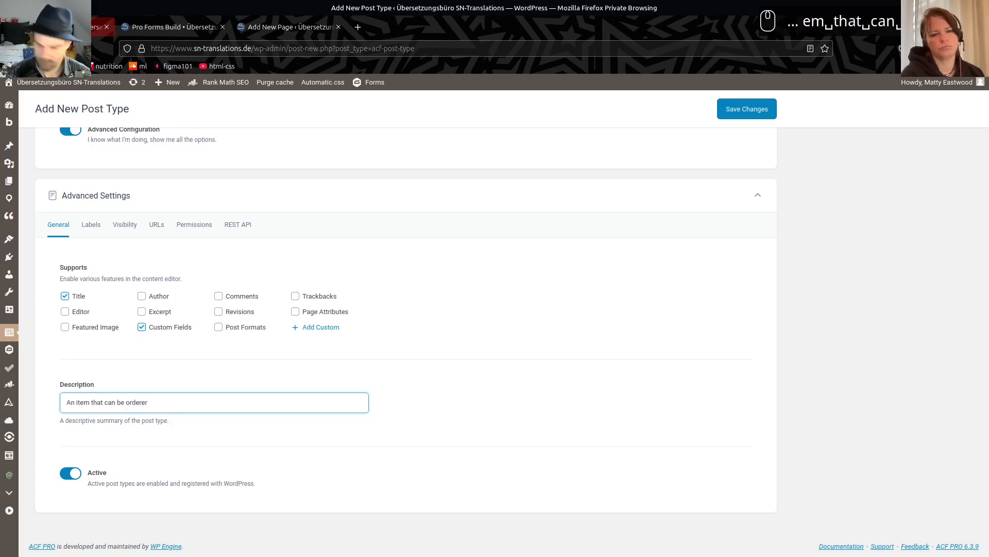
key(BackSpace)
text(d for transl)
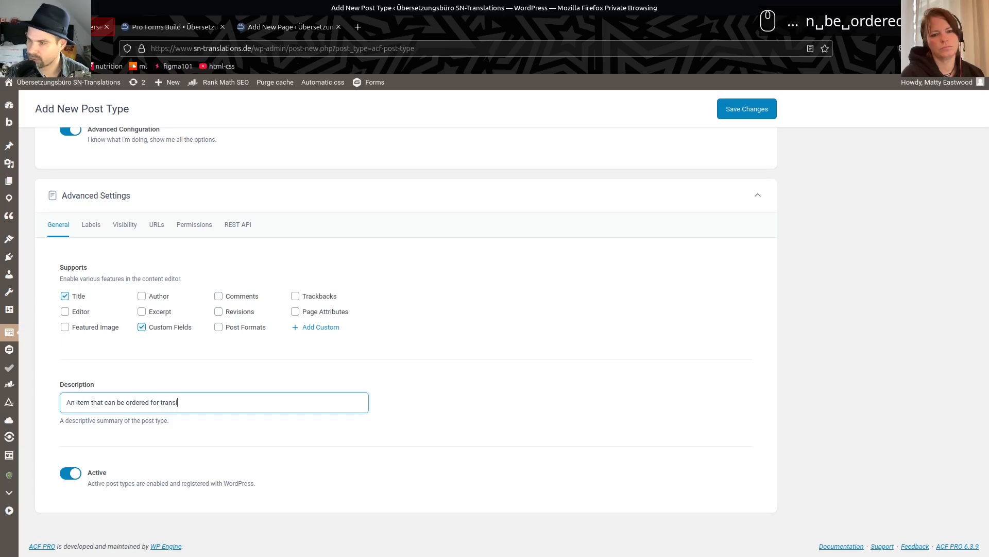
text(ation.)
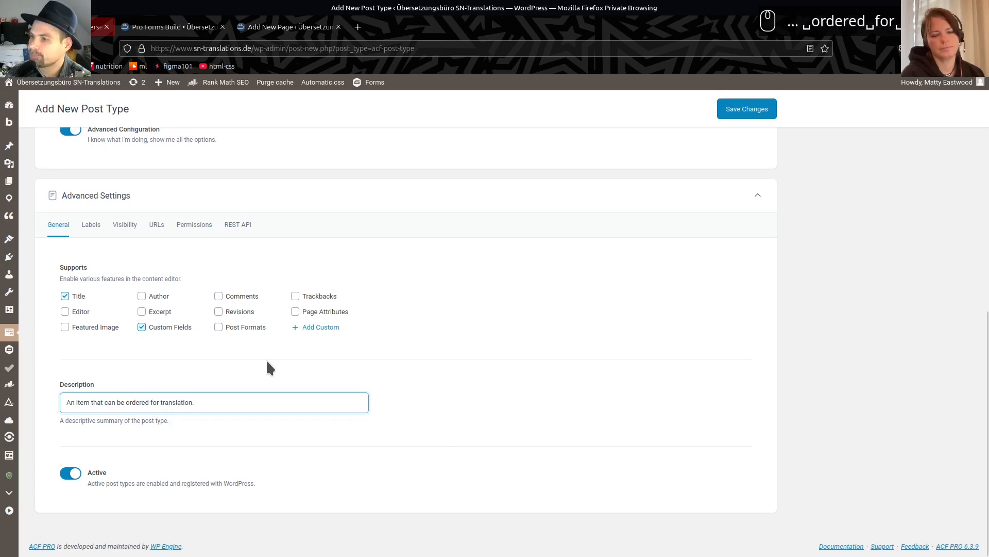
- Look through the post type's labels and choose the speech-bubble Dashicon as its admin menu icon
scroll(449, 431, up, 8)
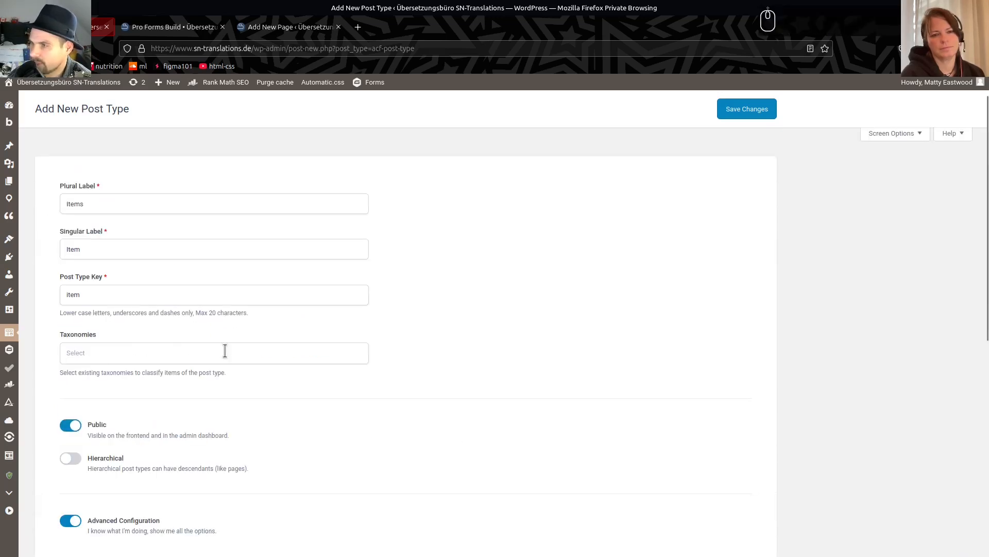
scroll(146, 392, down, 3)
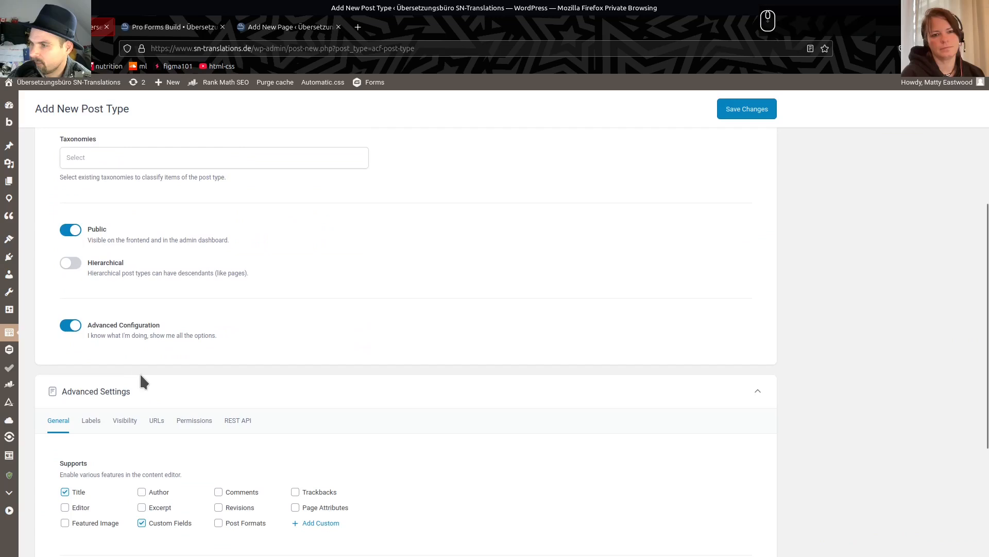
click(90, 420)
scroll(325, 373, down, 3)
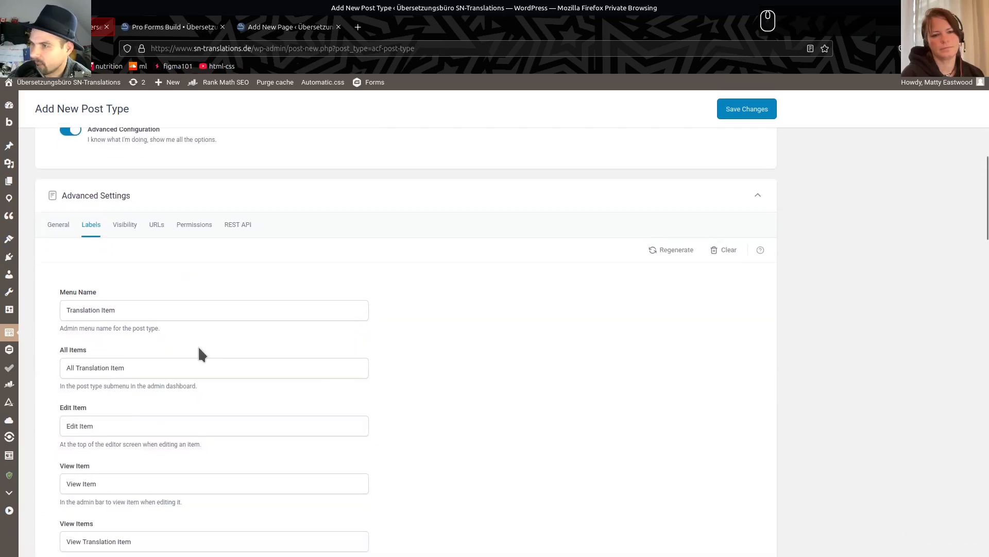
click(126, 226)
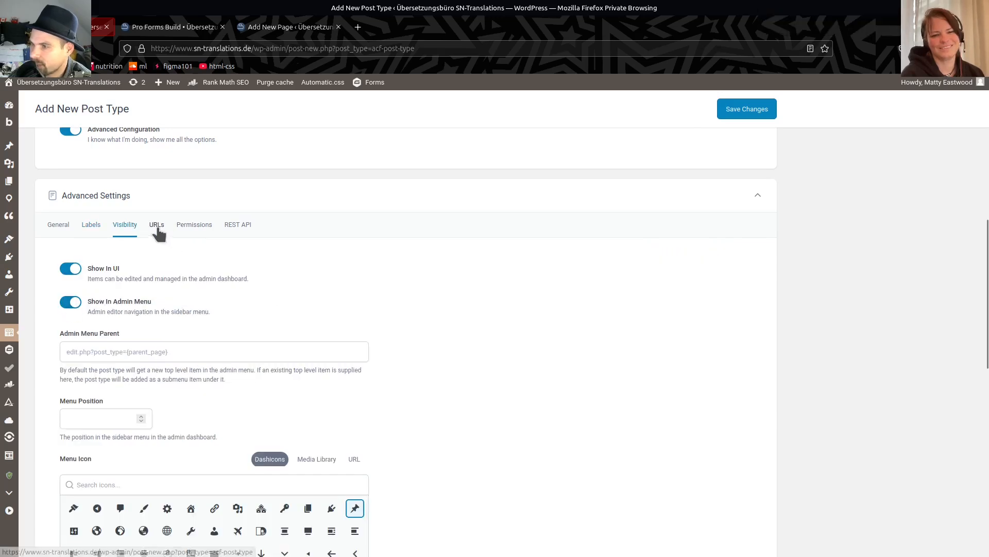
scroll(453, 384, down, 7)
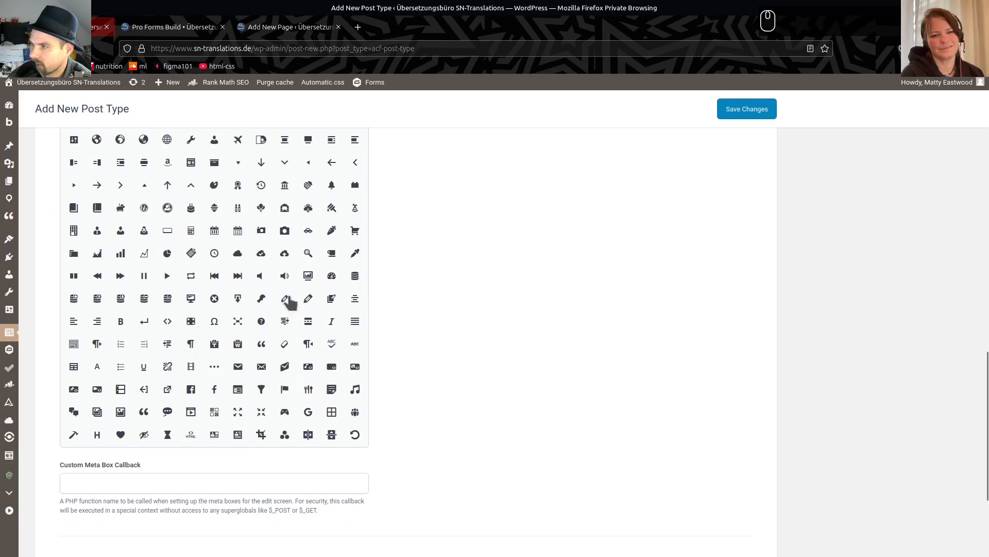
click(284, 320)
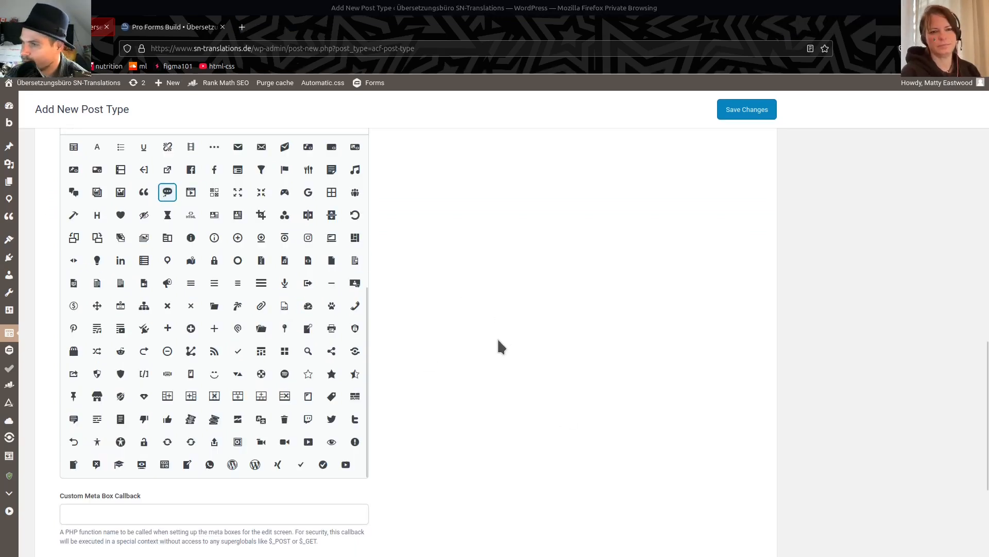
scroll(498, 341, up, 8)
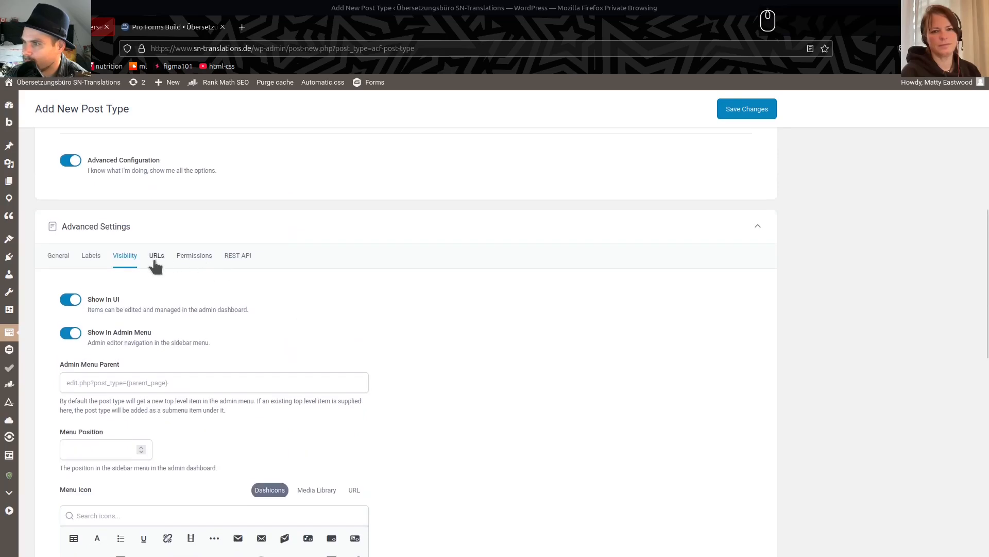
- Turn off Front URL Prefix in the post type's URL settings and review the remaining URL options
click(154, 260)
click(71, 364)
scroll(147, 401, down, 2)
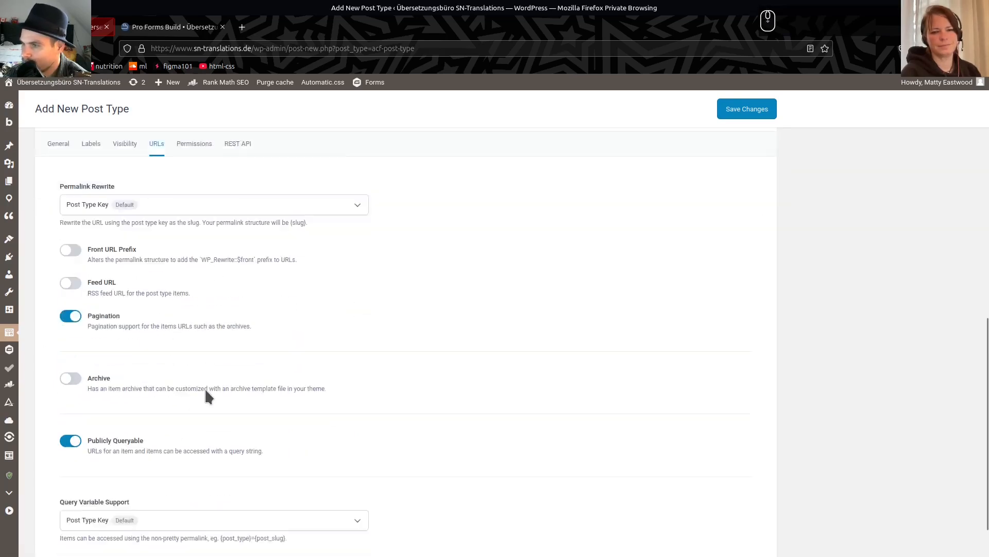
scroll(207, 390, down, 1)
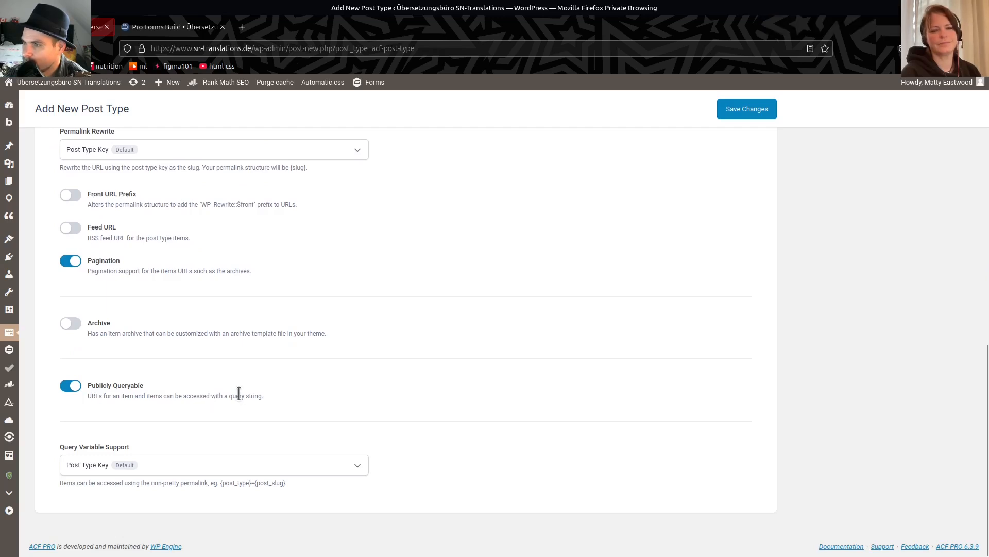
- Review the post type's permission and URL settings, and save the new Items post type
scroll(237, 397, up, 4)
click(194, 285)
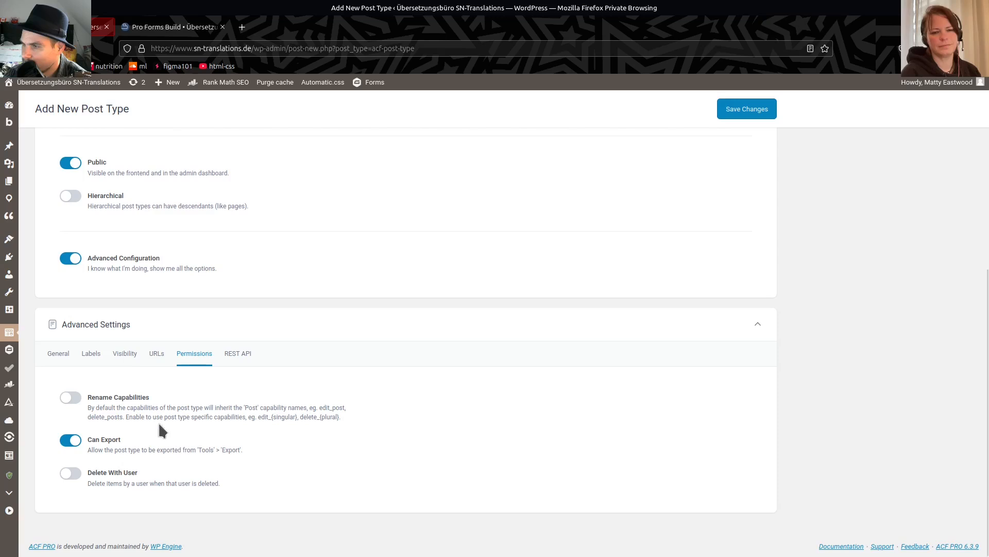
click(157, 353)
scroll(267, 363, down, 4)
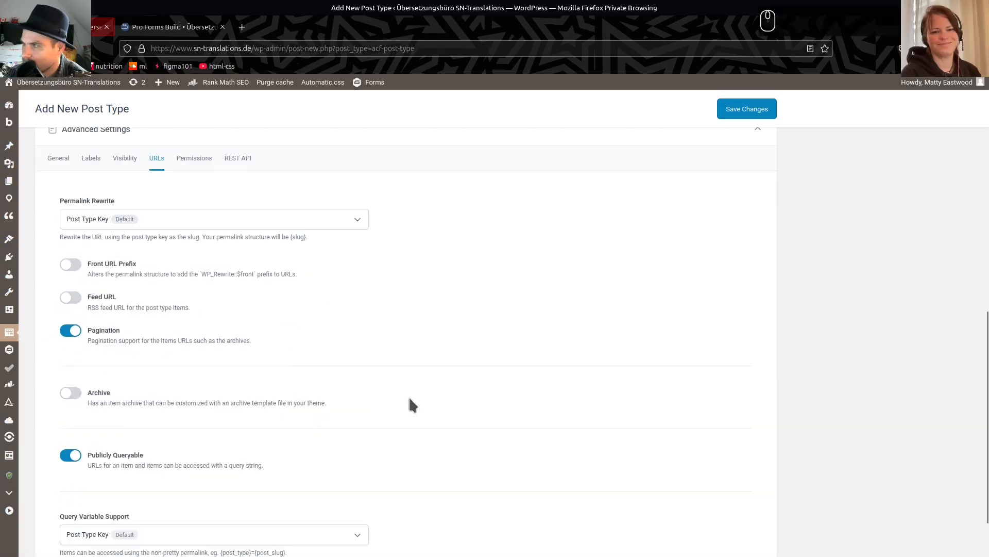
scroll(515, 283, up, 10)
click(754, 149)
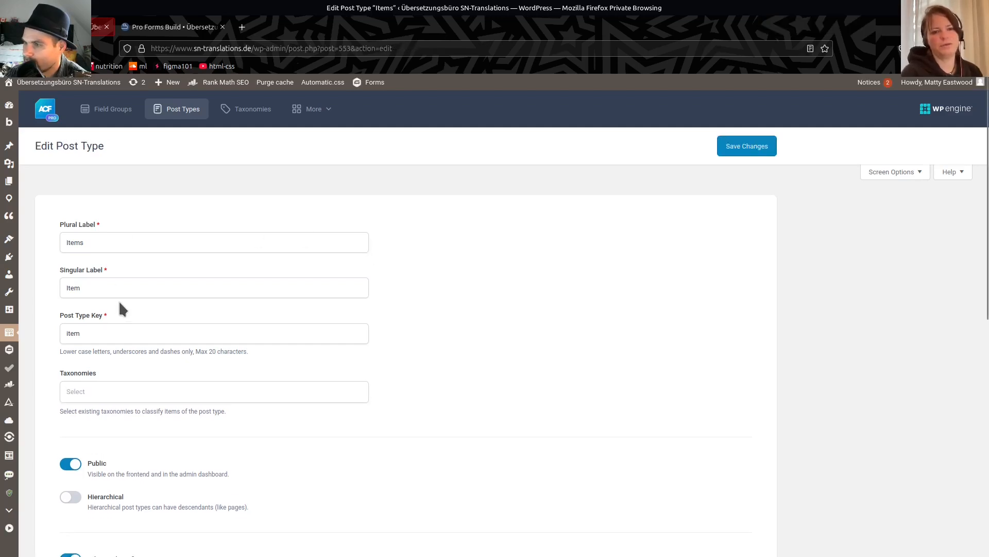
- Turn off the Public and Publicly Queryable settings of the Items post type, saving each change
click(74, 463)
click(743, 151)
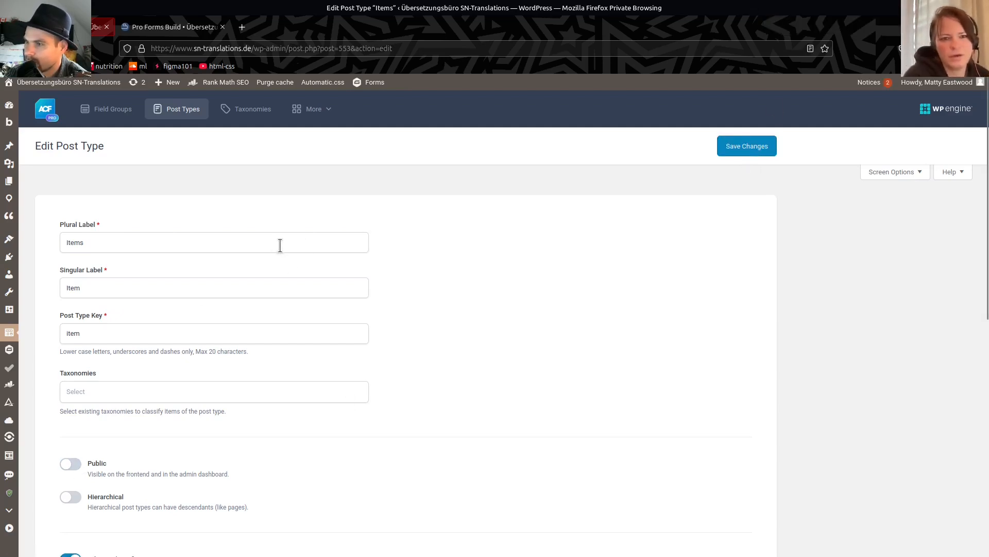
scroll(281, 245, down, 10)
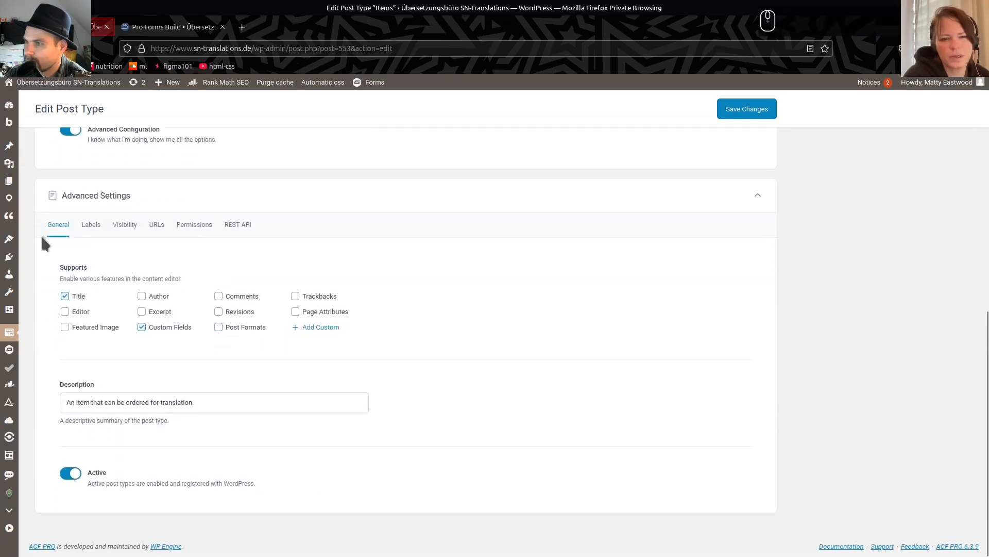
click(157, 227)
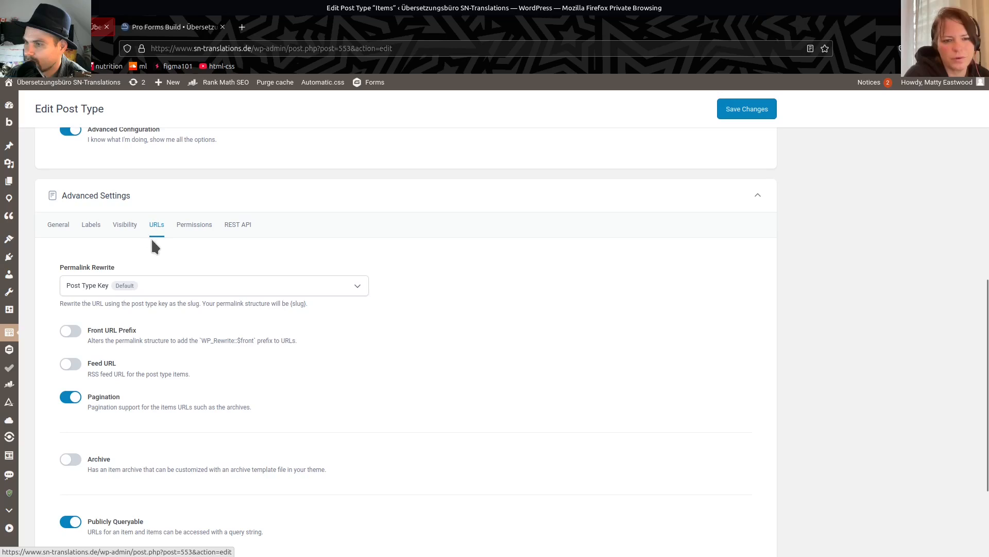
click(110, 522)
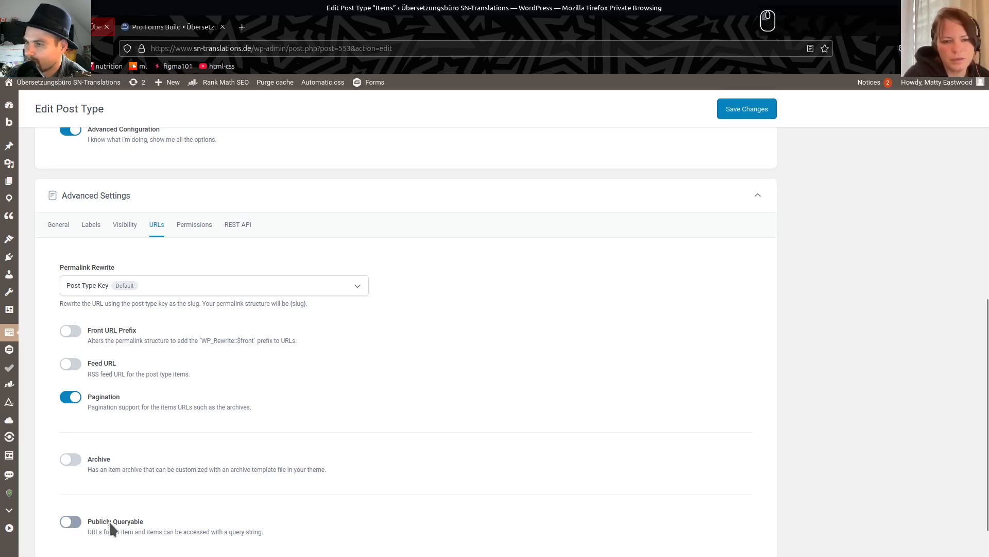
click(732, 111)
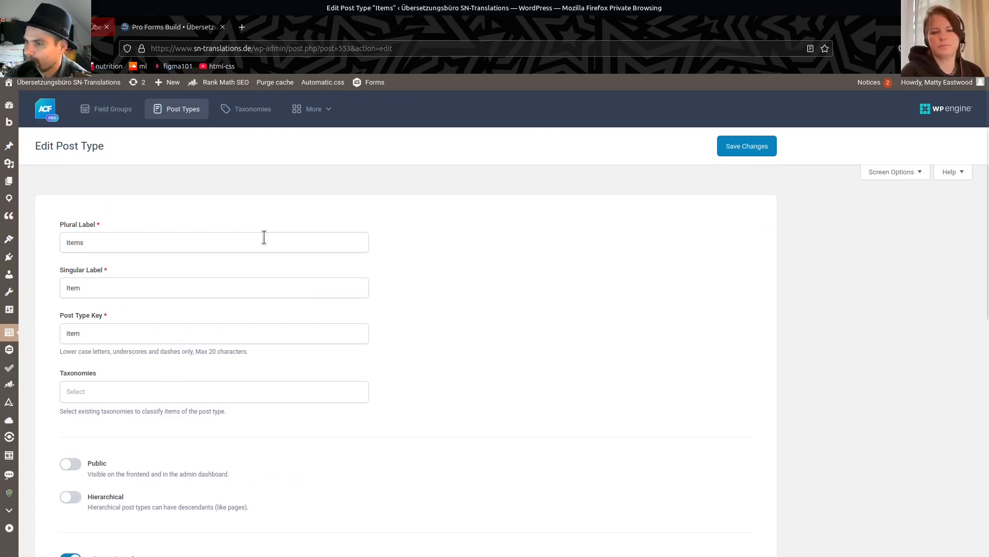
- Turn the Public setting of the Items post type back on and save the change
mouse_move(15, 340)
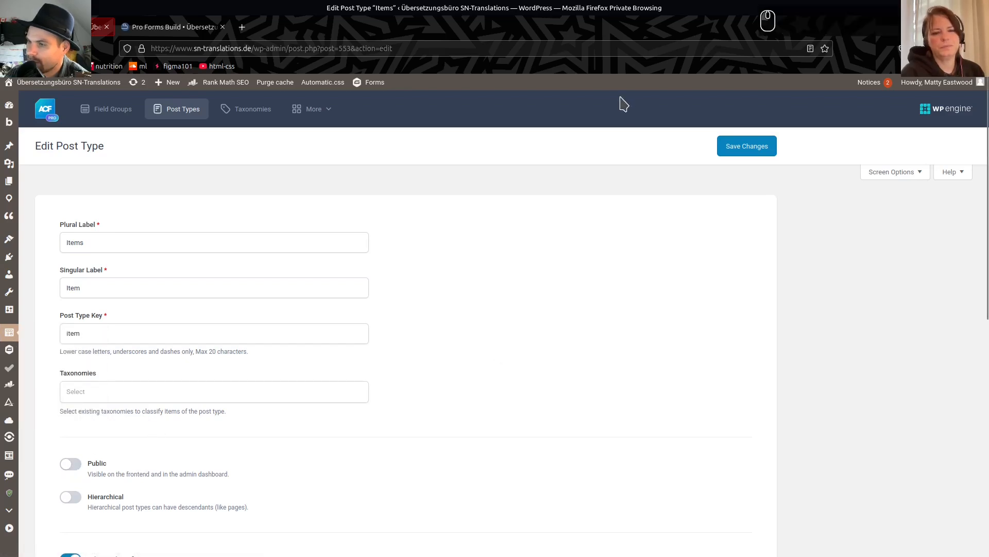
click(70, 465)
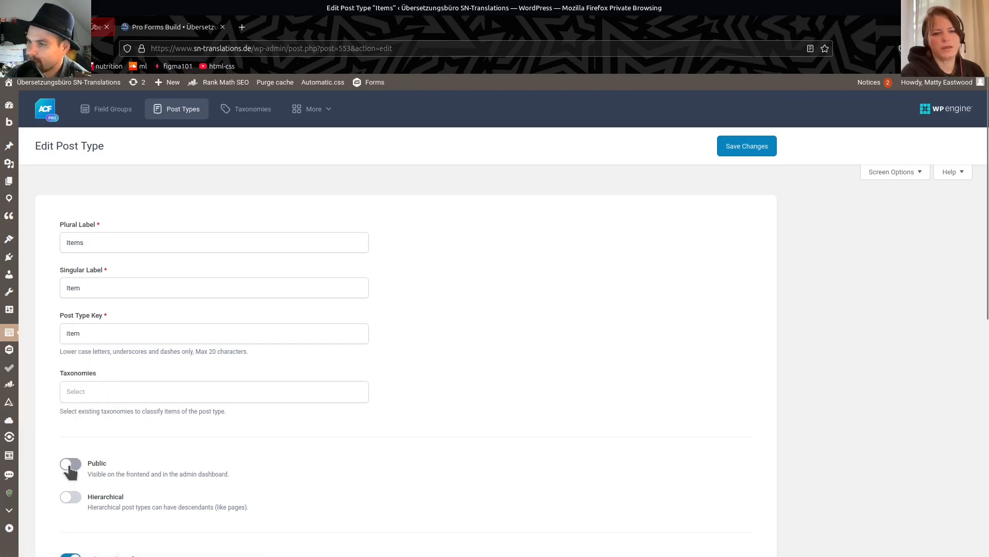
click(757, 150)
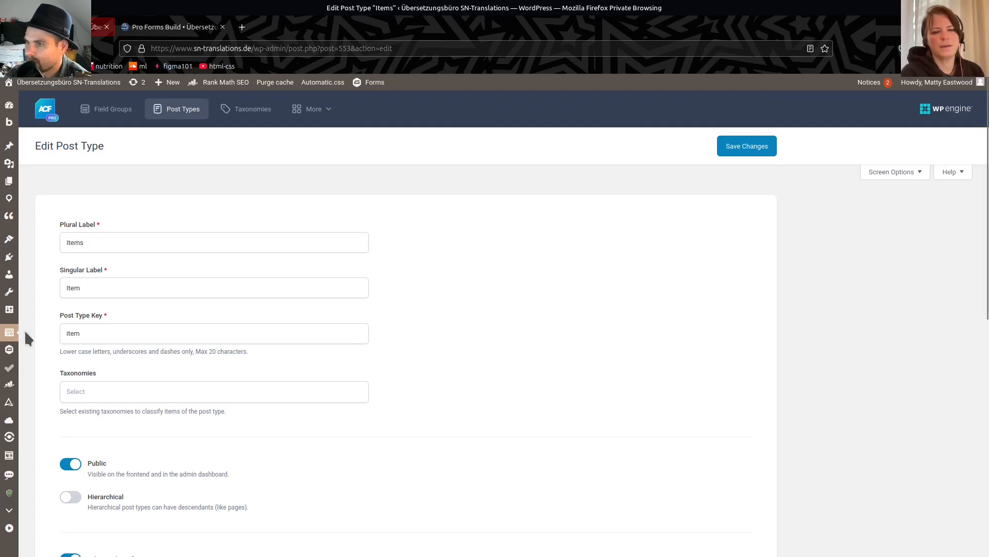
- Move the Translation Item entry up to directly below Testimonials in the ASE Admin Menu Organizer and save the new order
mouse_move(9, 295)
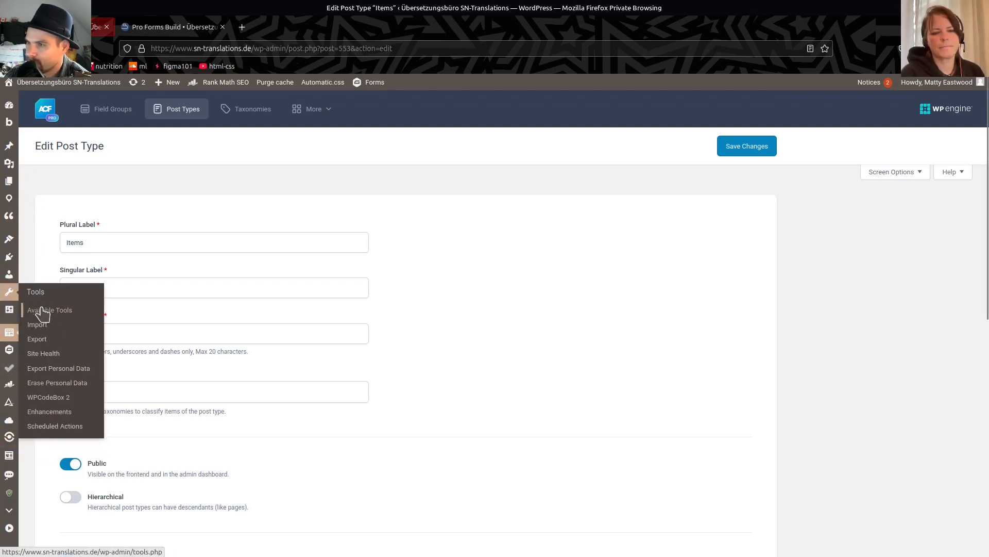
click(53, 412)
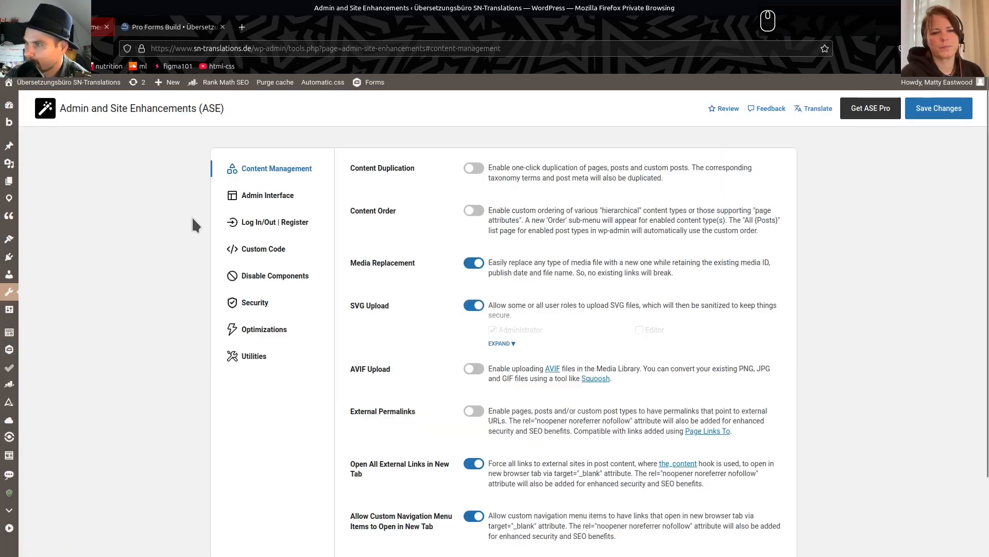
click(266, 195)
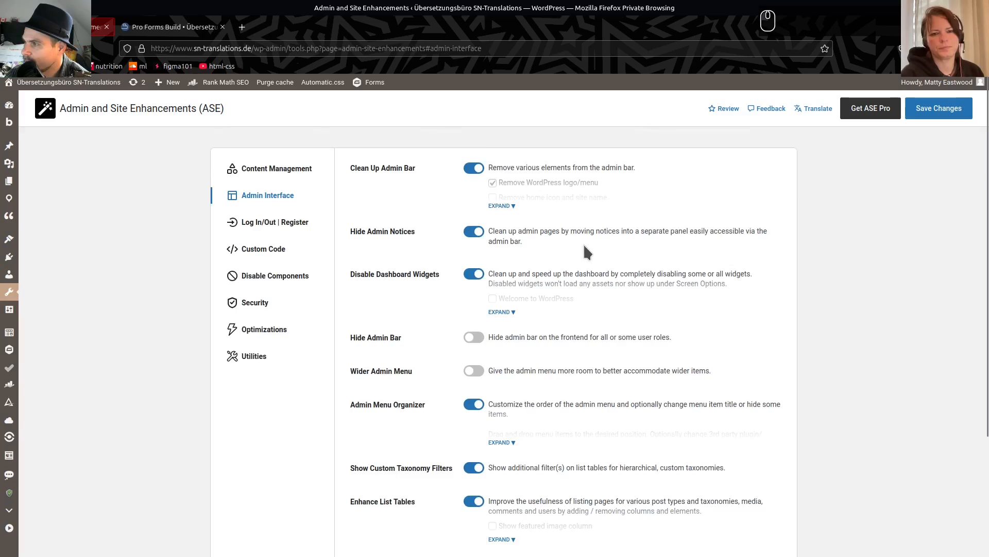
scroll(584, 246, down, 3)
click(502, 296)
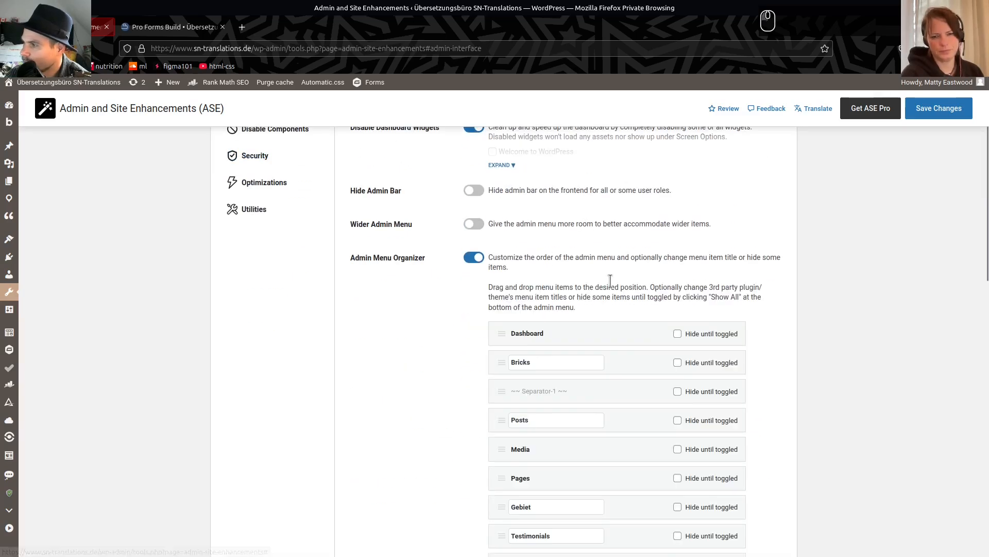
scroll(552, 338, down, 10)
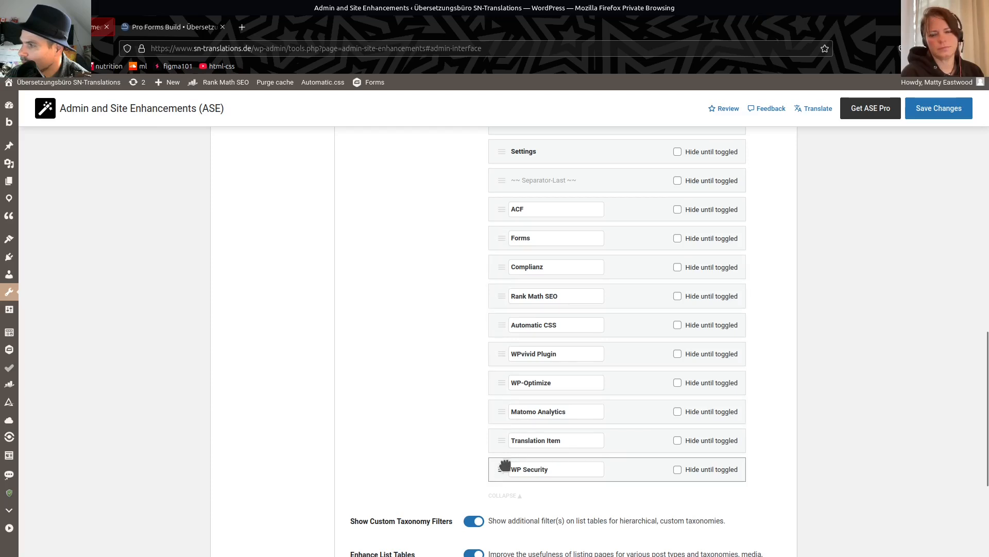
drag(502, 441, 506, 370)
click(924, 115)
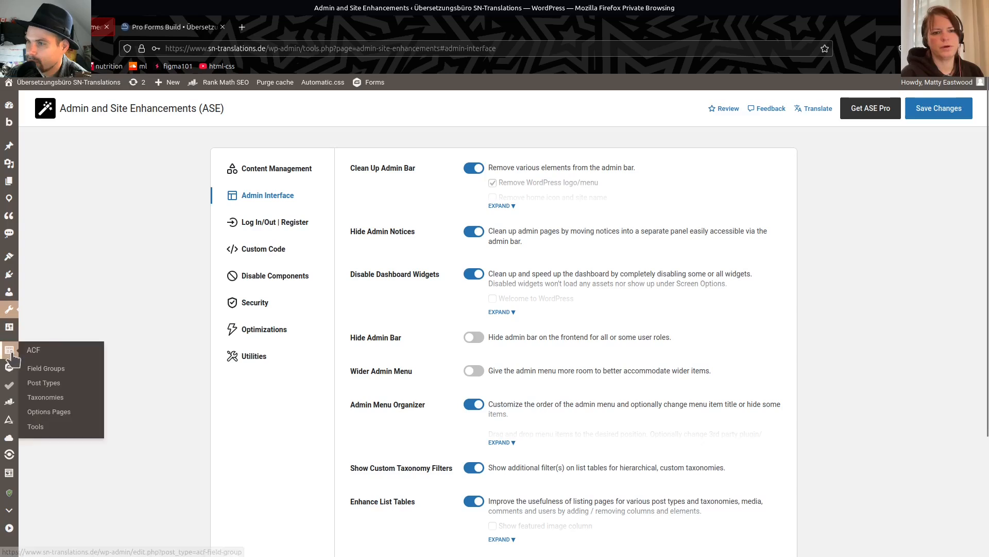
- Start a new ACF taxonomy and enter "Country of Issuance" as its plural label
click(52, 397)
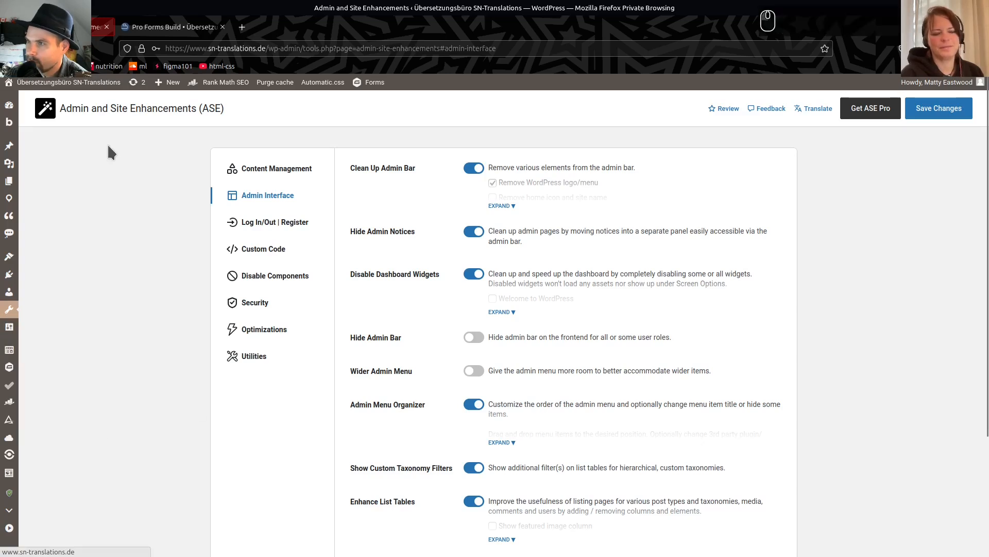
click(129, 148)
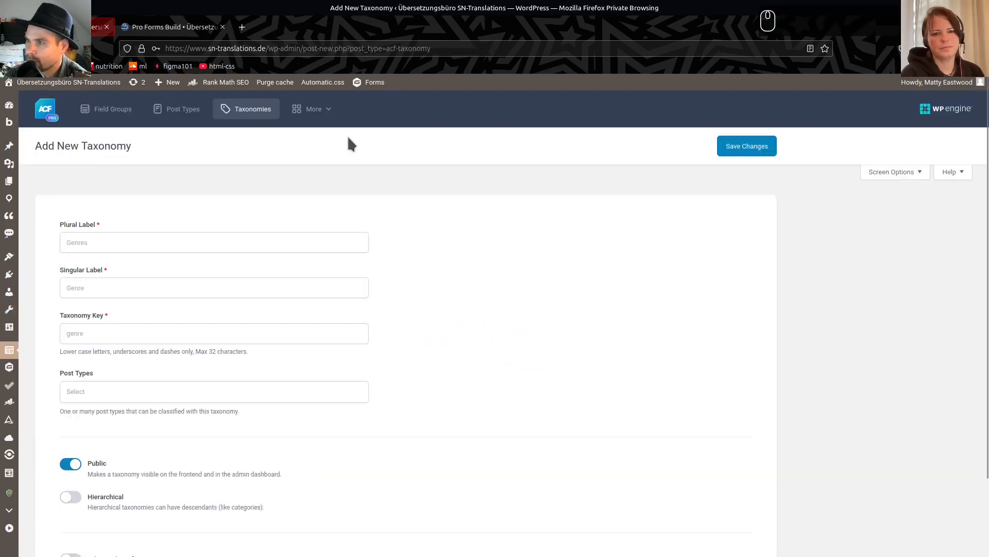
click(124, 238)
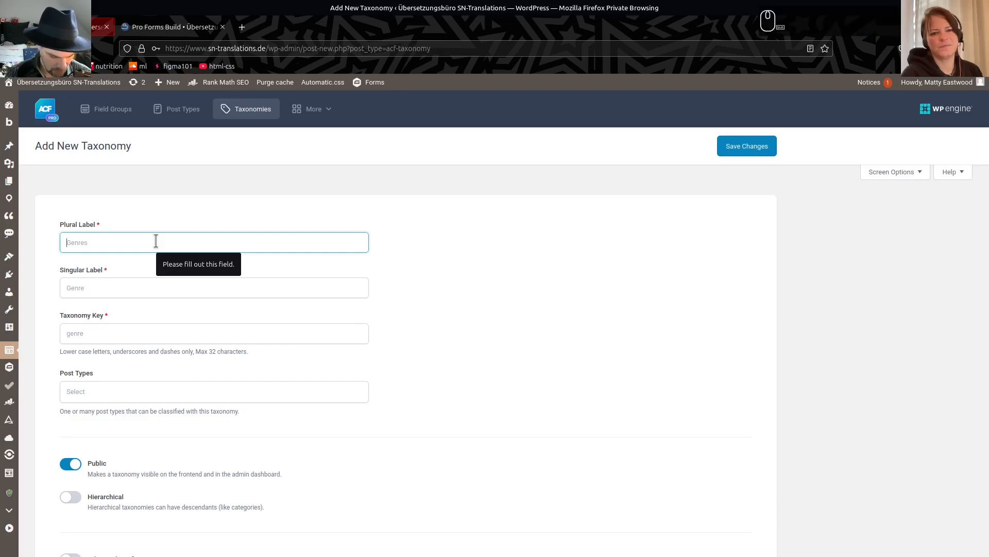
text(Country of Issuance)
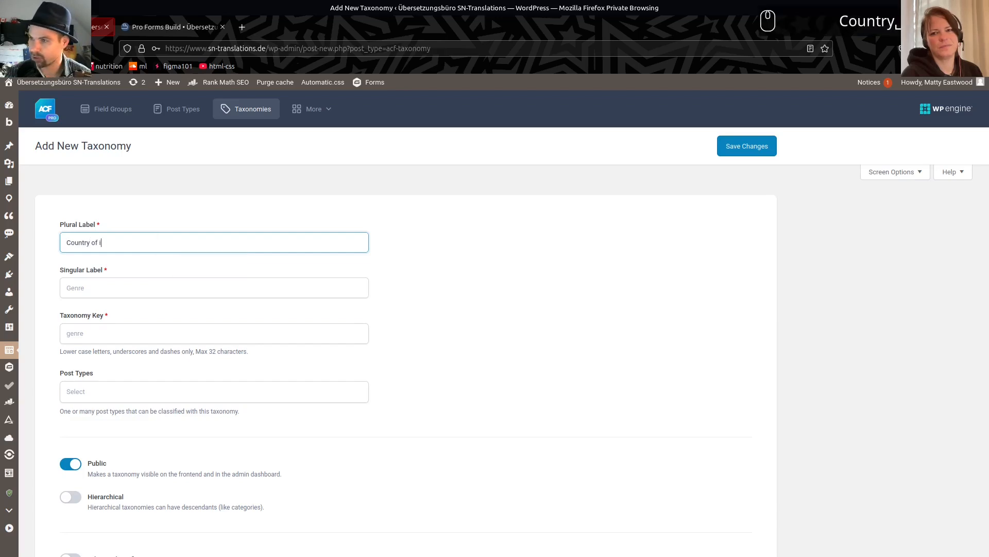
key(Tab)
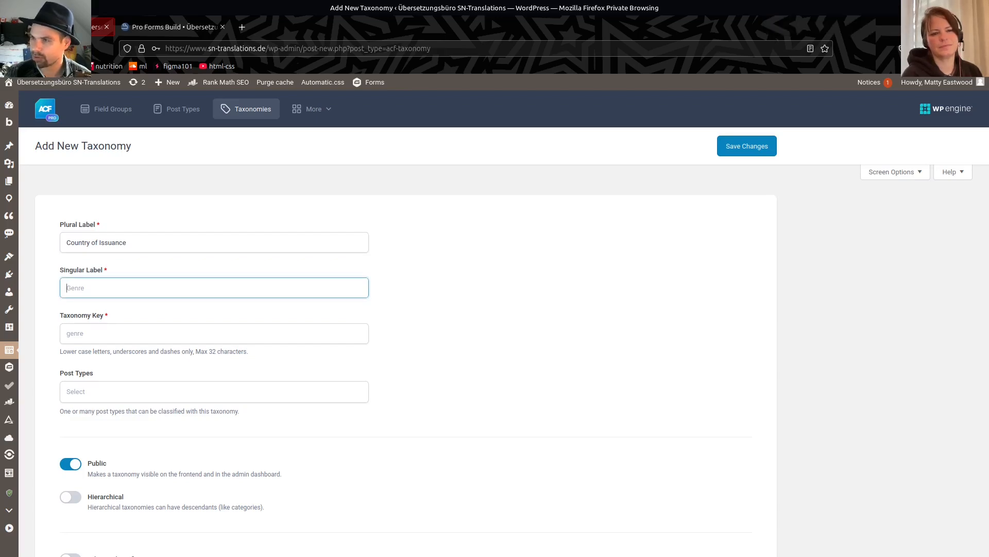
- Correct the taxonomy's plural label to "Countries of Issuance" and set its singular label to "Country of Issuance"
key(shift+Tab)
key(Tab)
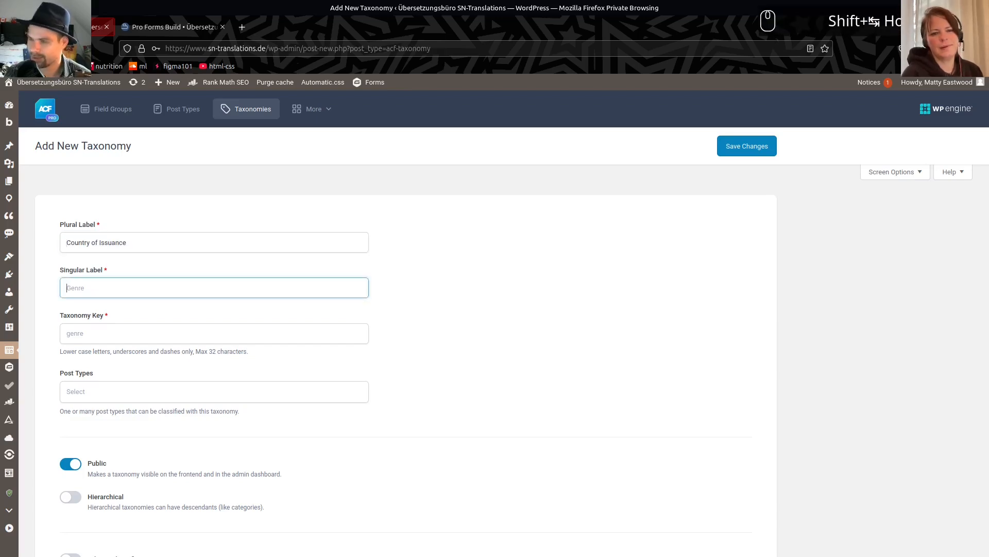
key(shift+Tab)
key(Home)
key(Right)
key(ctrl+Right)
key(BackSpace)
text(ies)
key(Tab)
text(Country of Issuance)
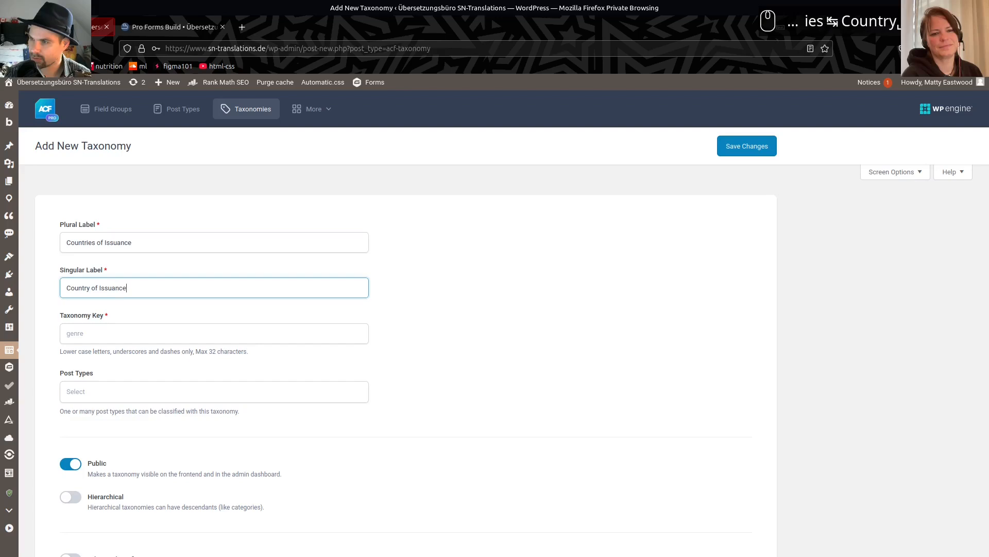
- Shorten the generated taxonomy key to "country"
key(Tab)
key(Home)
key(ctrl+Right)
key(Left)
key(shift+End)
key(BackSpace)
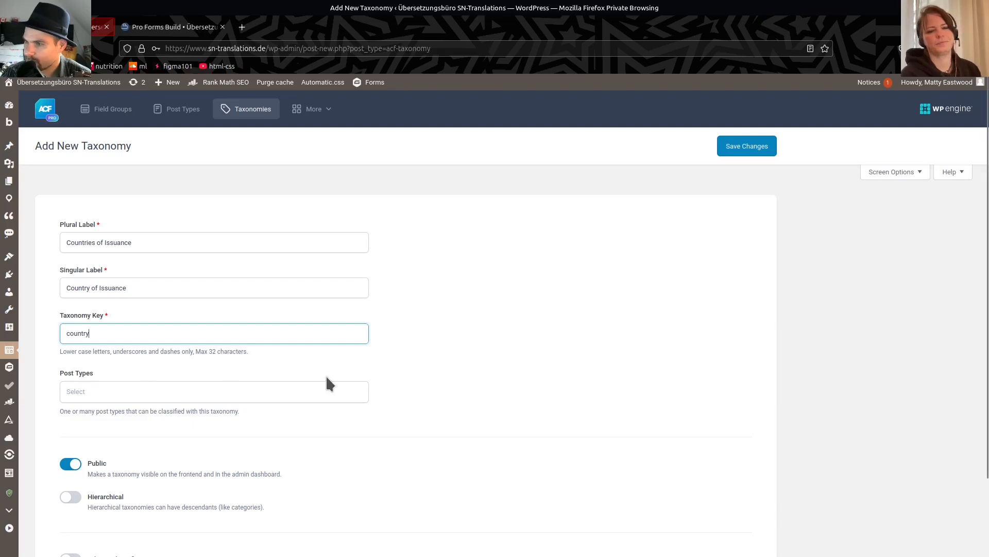
- Assign the Countries of Issuance taxonomy to the Item post type
scroll(327, 382, down, 2)
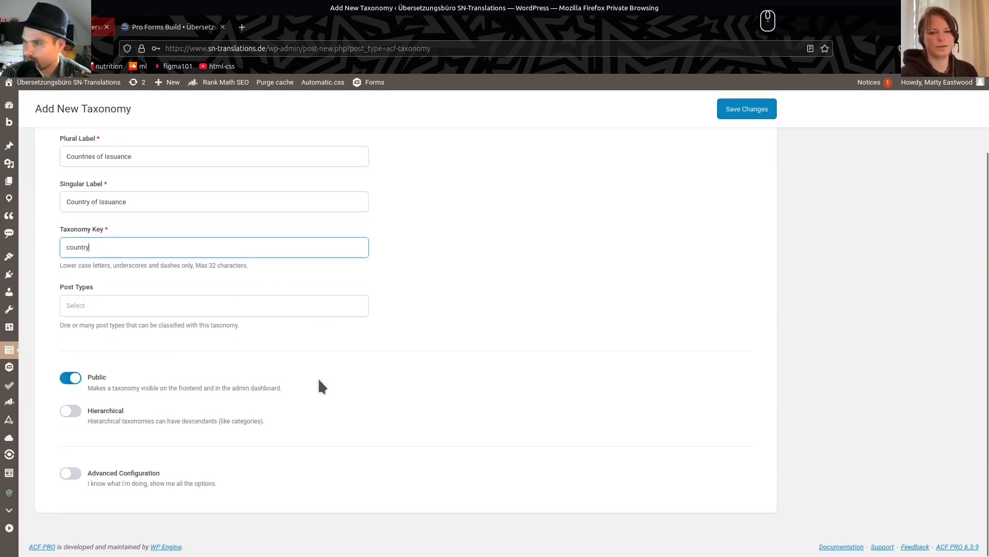
click(154, 304)
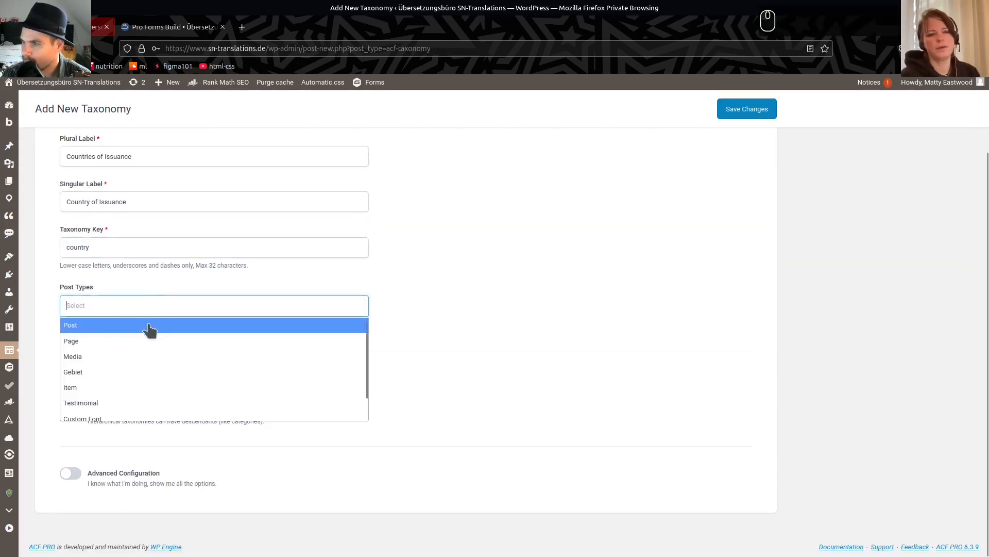
scroll(135, 388, down, 1)
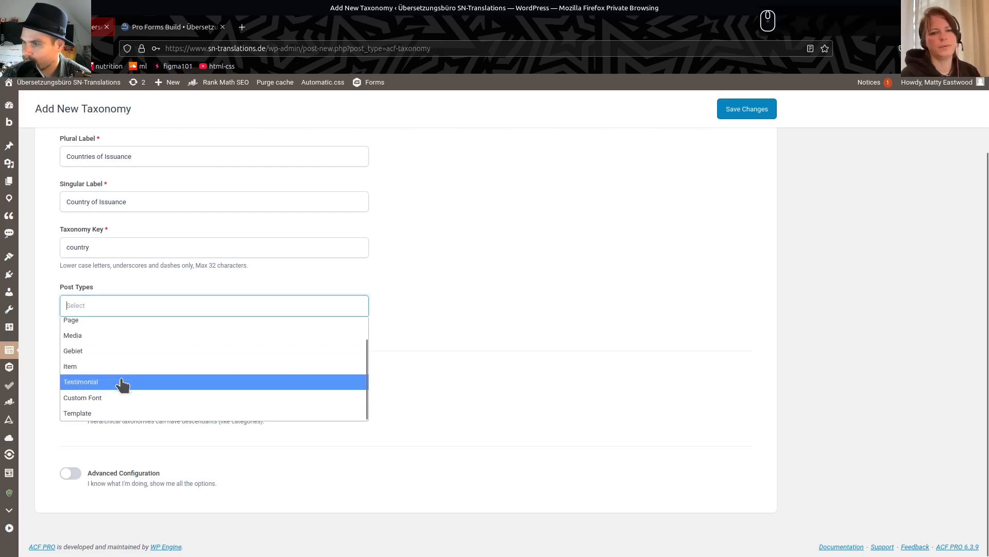
click(106, 368)
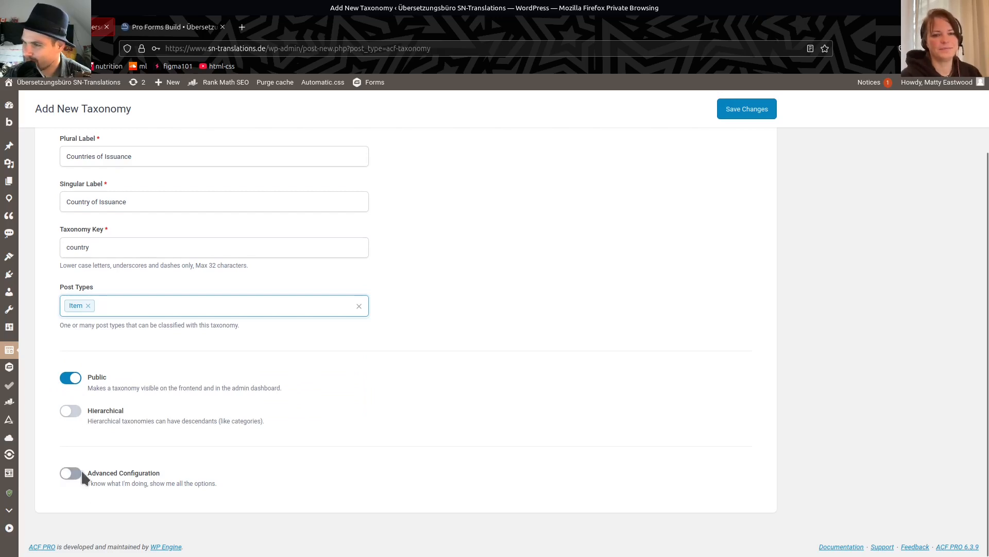
- Turn on the taxonomy's Advanced Configuration and review its general, label and visibility settings
click(55, 471)
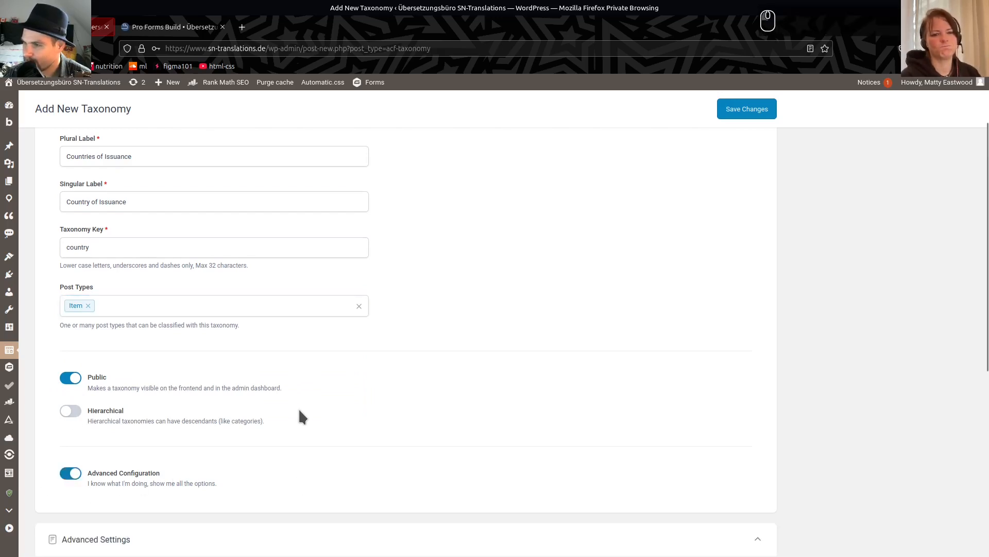
scroll(298, 407, down, 5)
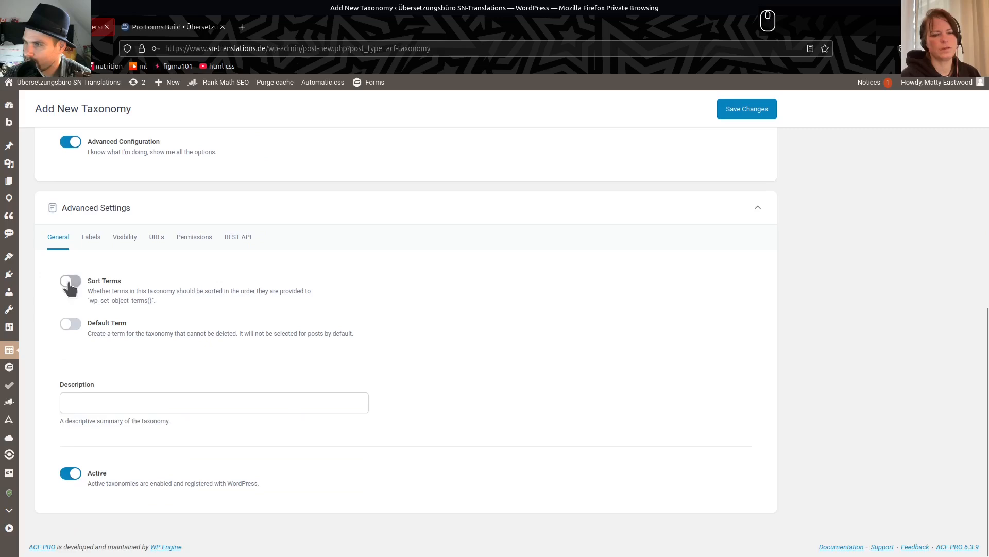
click(97, 244)
click(122, 245)
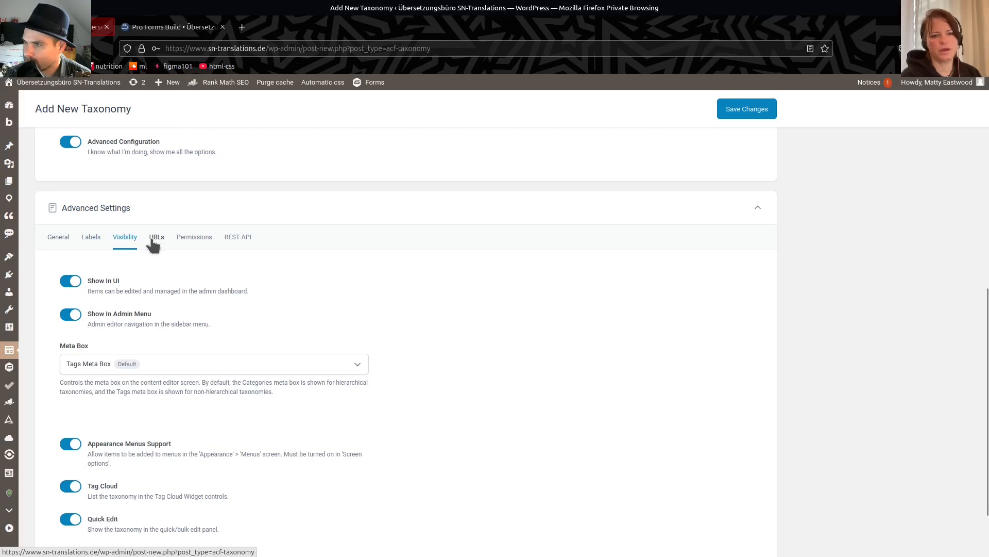
click(90, 240)
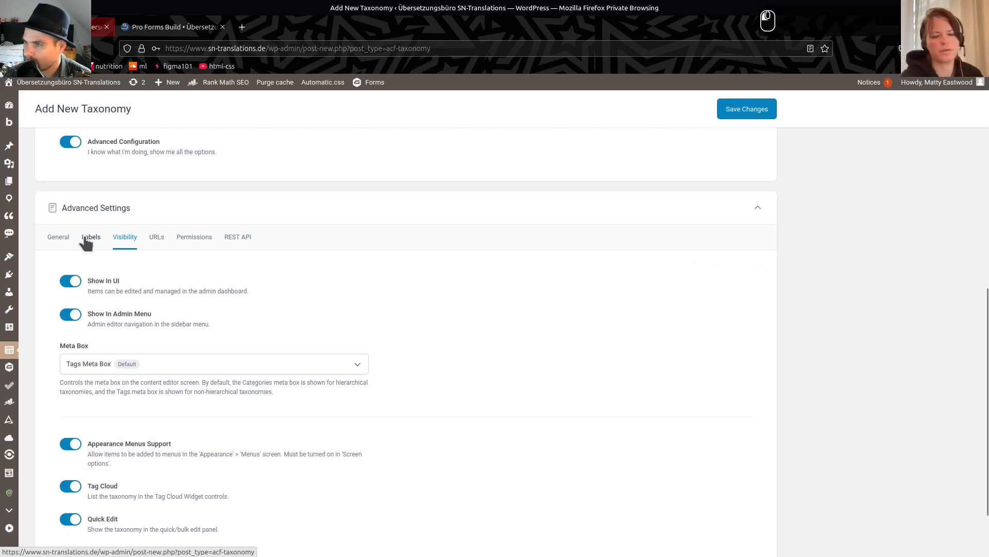
click(59, 239)
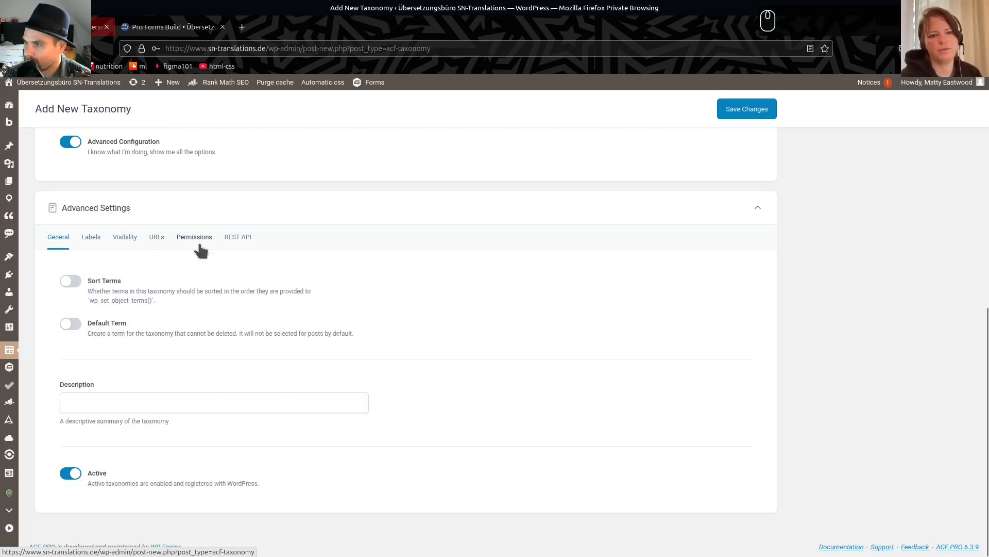
- Turn off Publicly Queryable in the taxonomy's URL settings
click(157, 240)
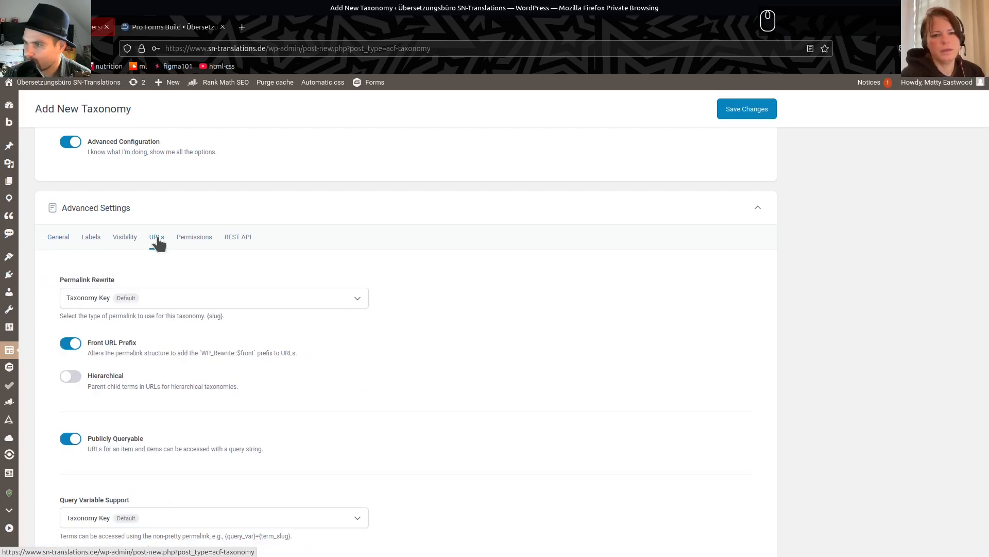
scroll(315, 399, down, 2)
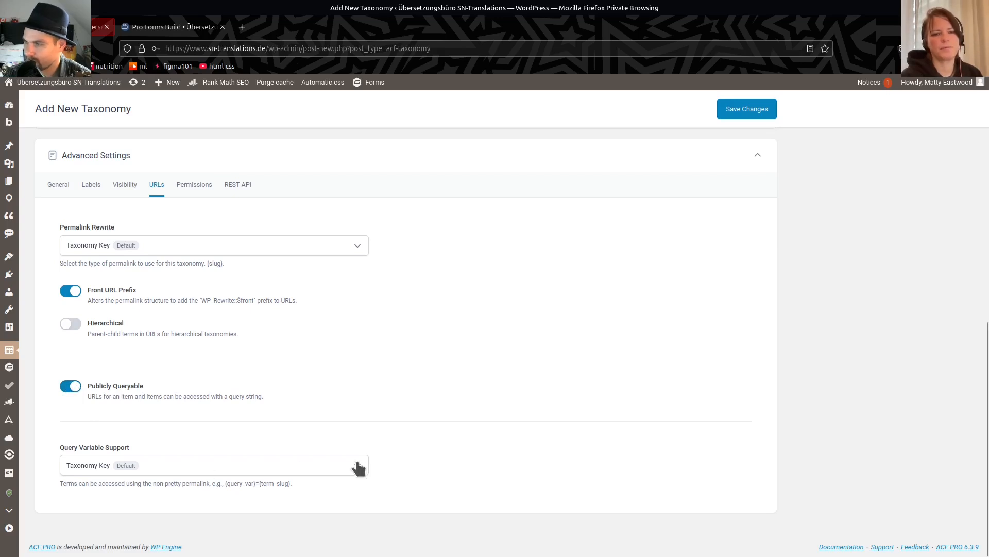
click(75, 386)
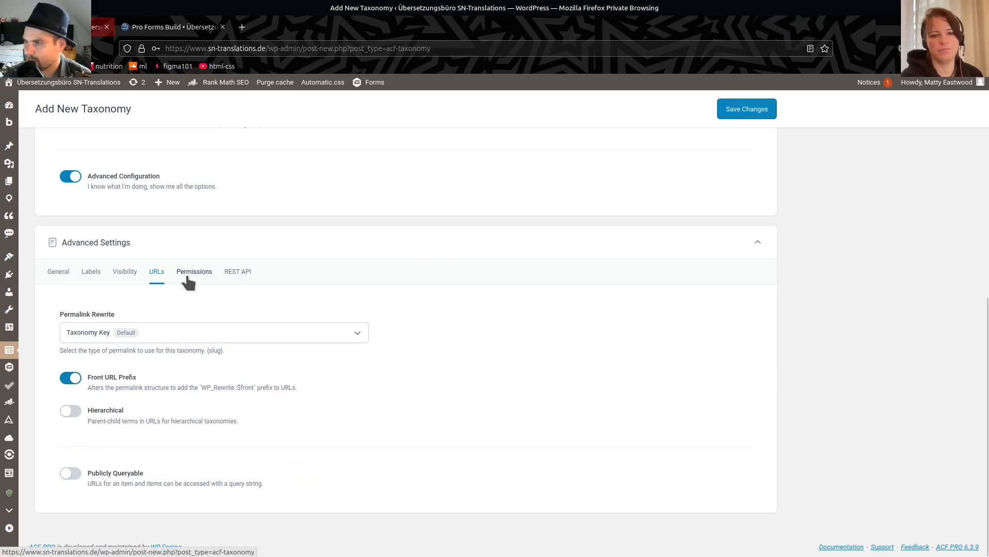
scroll(334, 304, up, 7)
scroll(336, 311, down, 7)
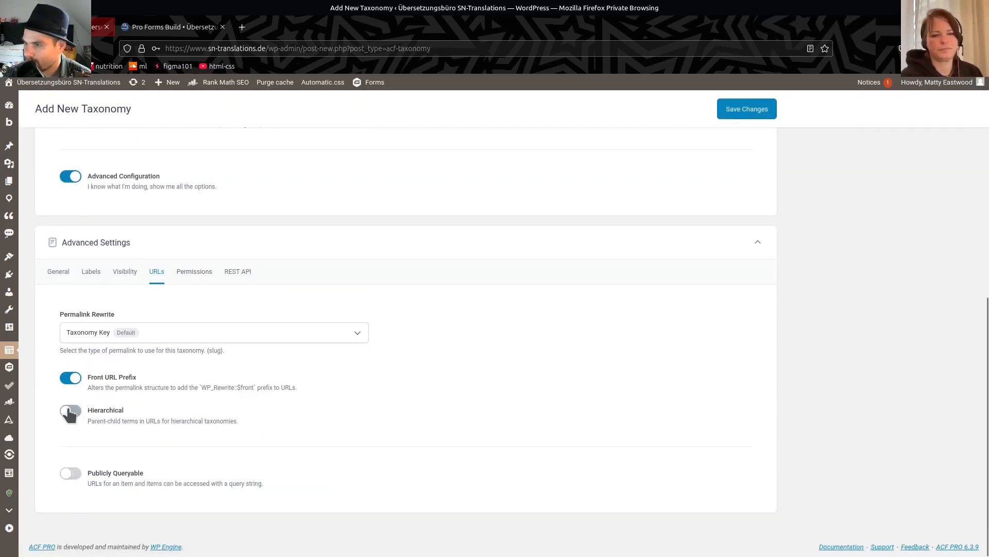
- Turn on Hierarchical in the taxonomy's URL settings and review its permission and REST API settings
click(196, 273)
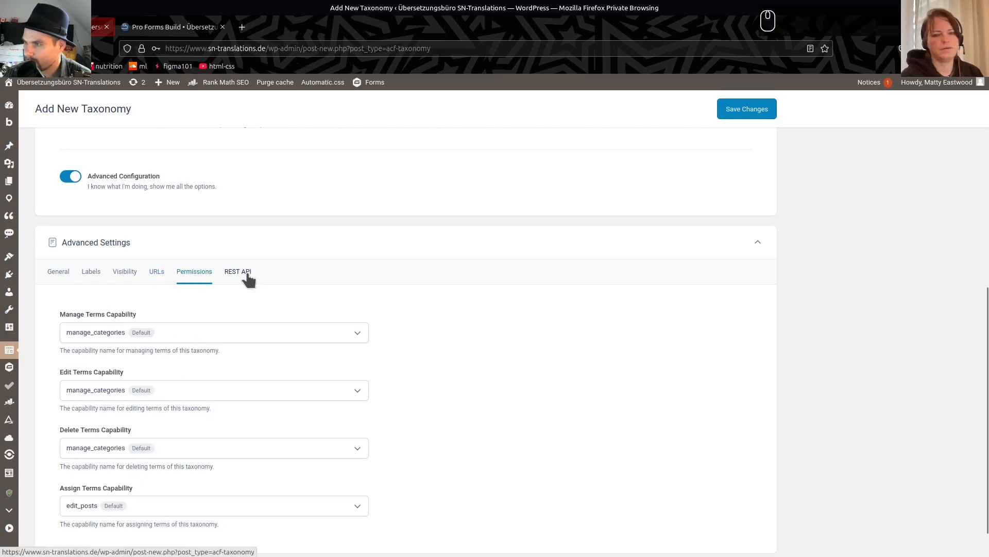
click(156, 272)
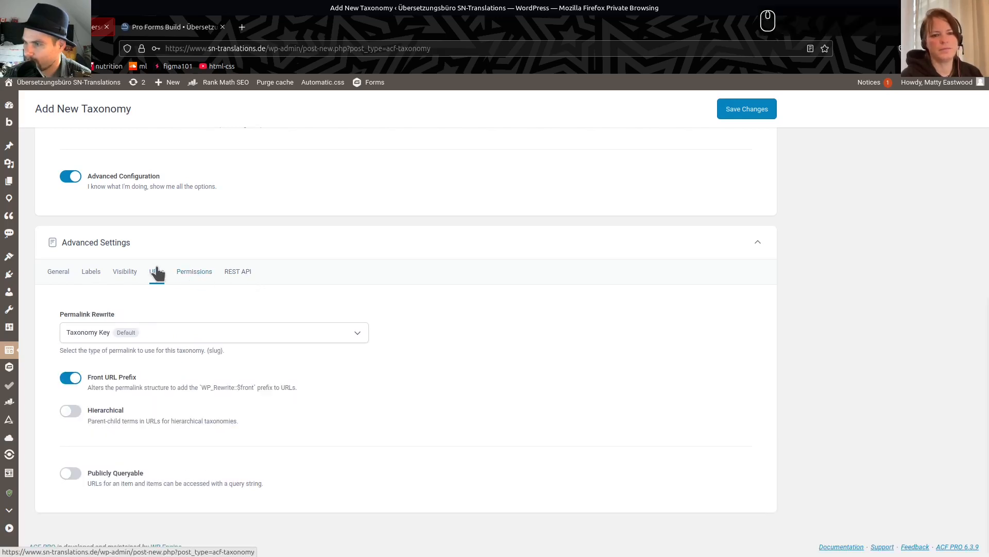
click(79, 411)
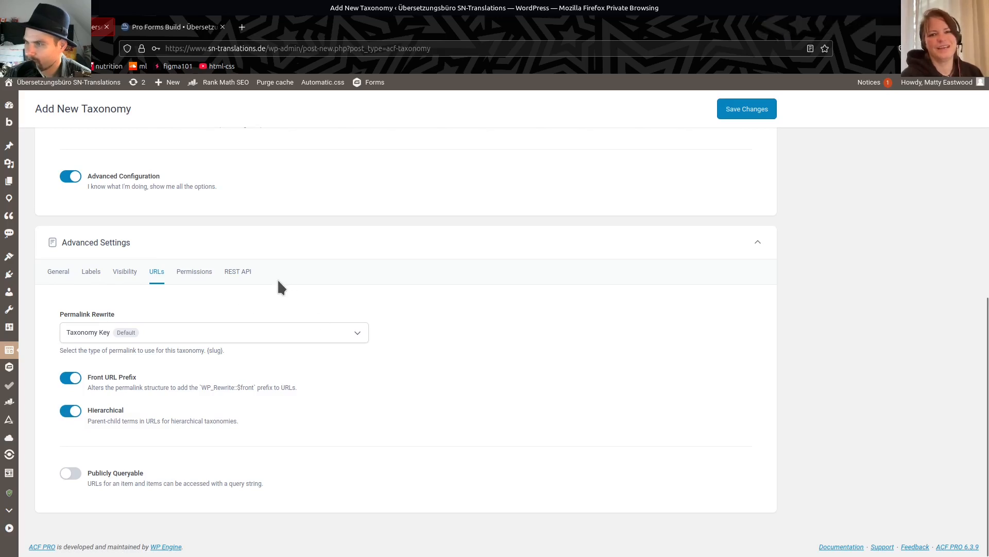
click(236, 278)
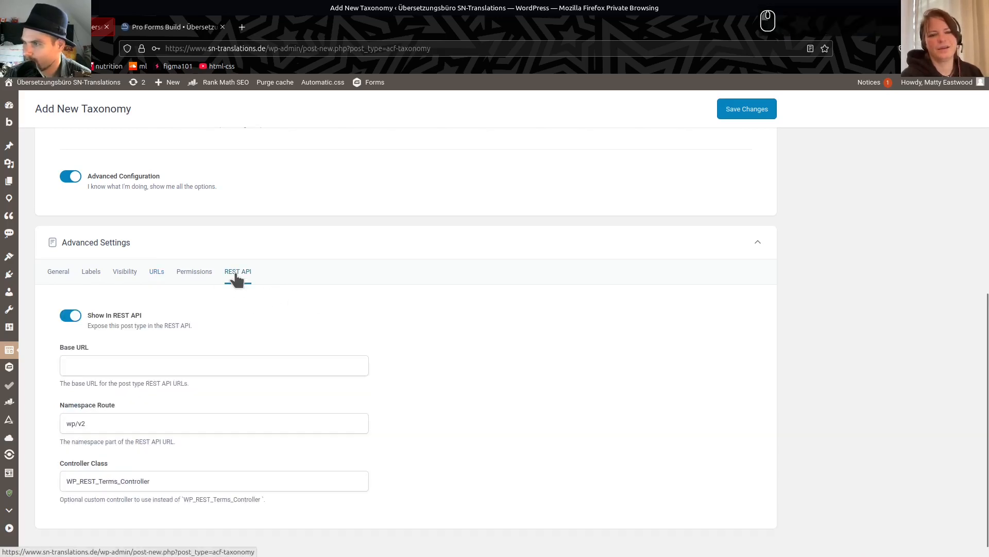
click(196, 279)
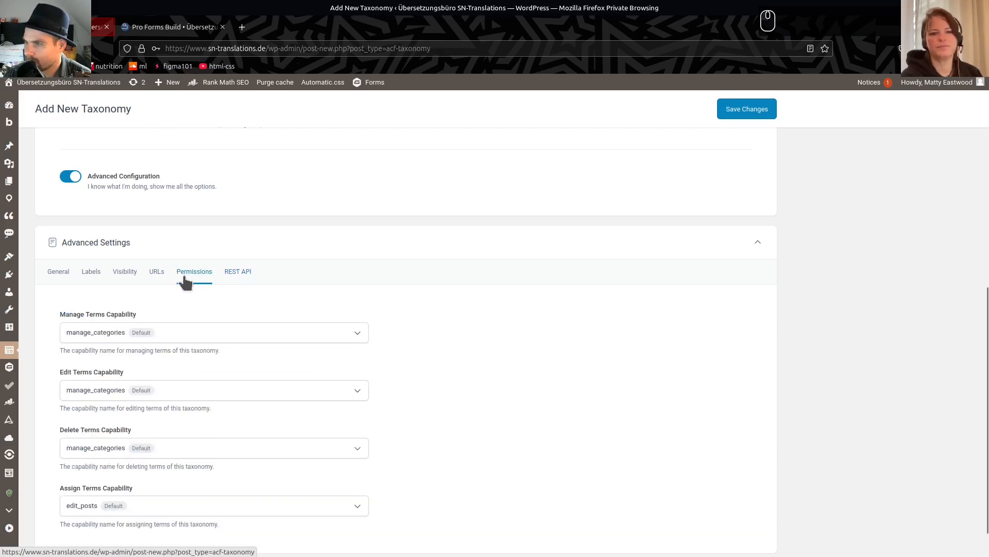
- Recheck the general and URL settings of the Countries of Issuance taxonomy and save it
click(58, 273)
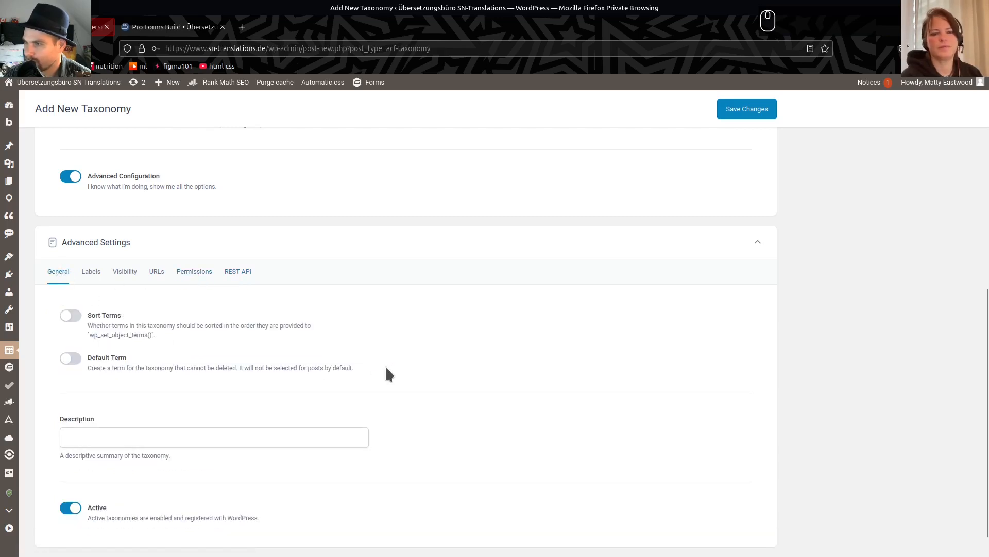
click(151, 273)
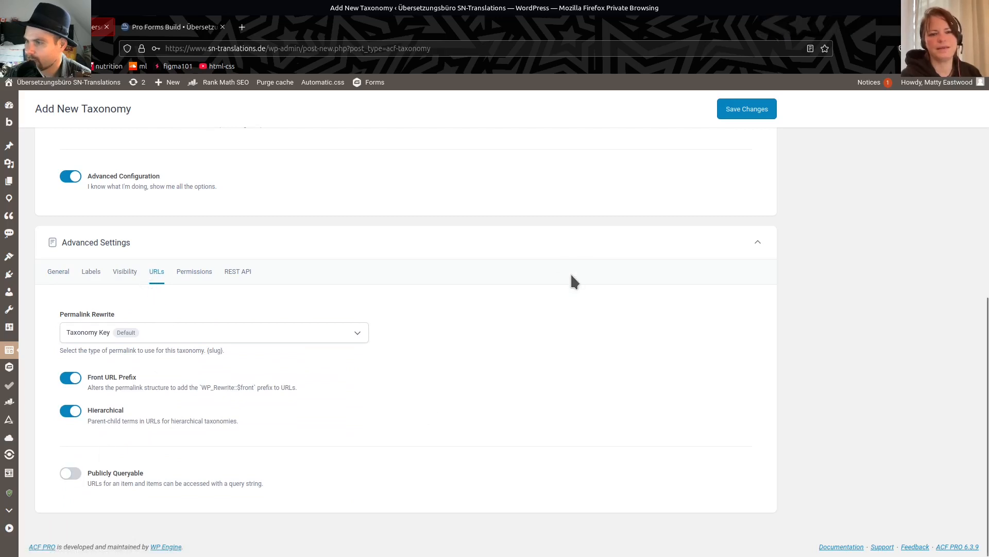
scroll(570, 281, up, 7)
click(753, 146)
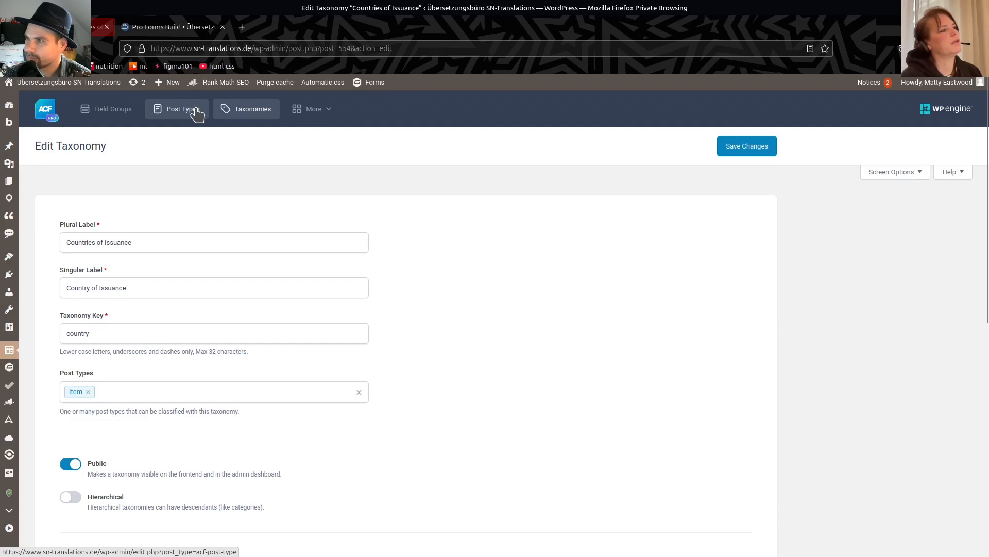
- Create a new ACF field group titled Translation Items
click(113, 118)
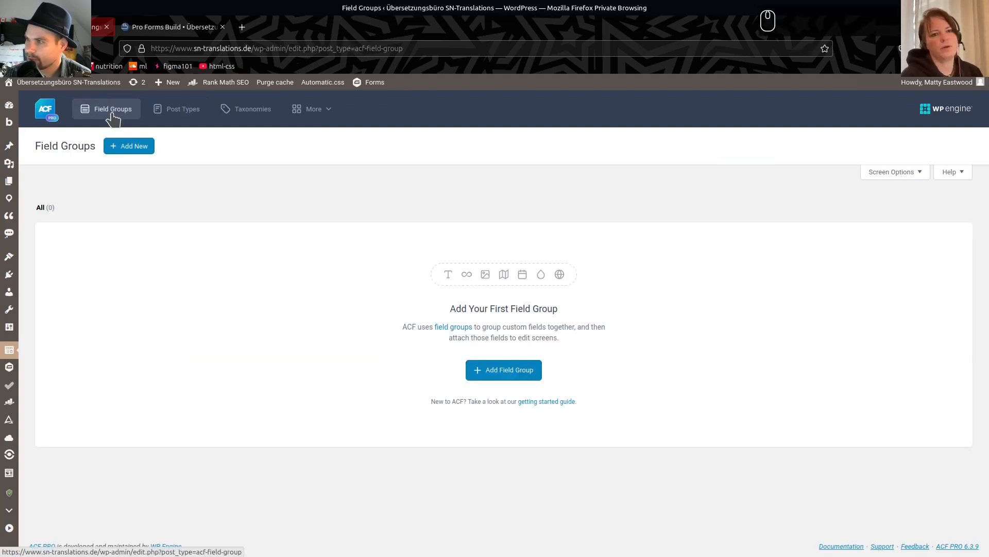
click(506, 375)
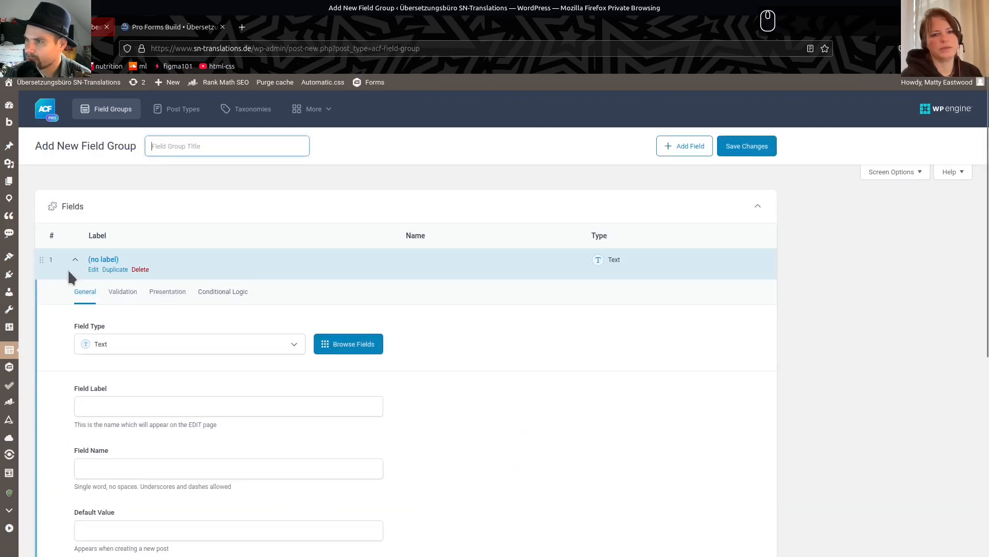
text(Translation Items)
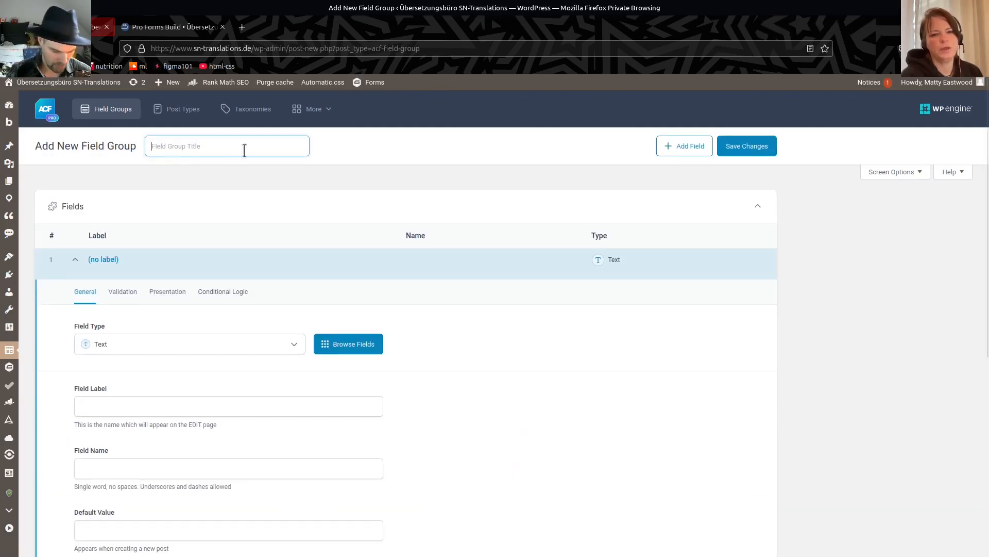
- Set the first field's type to Repeater
click(136, 355)
scroll(169, 216, down, 1)
scroll(169, 216, down, 8)
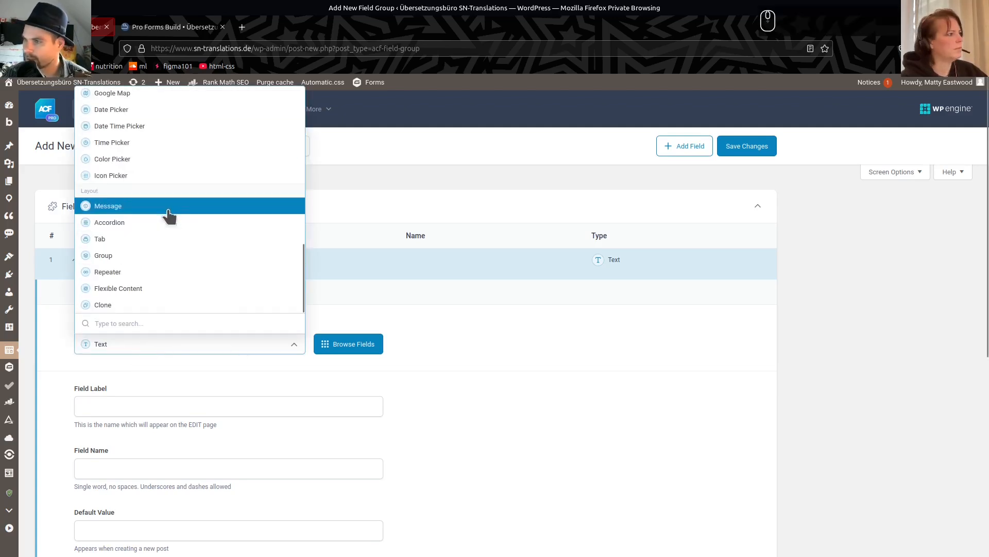
click(146, 343)
click(126, 345)
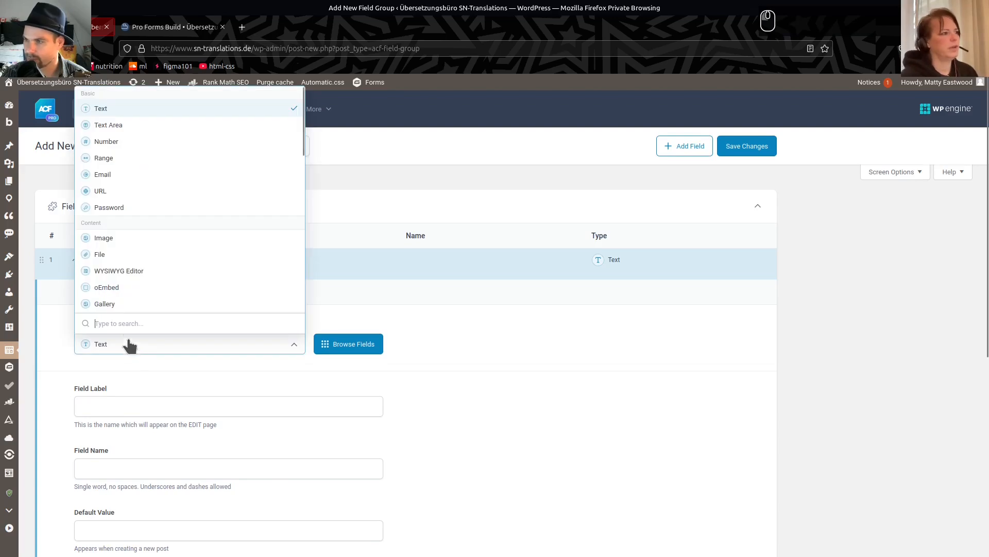
text(repe)
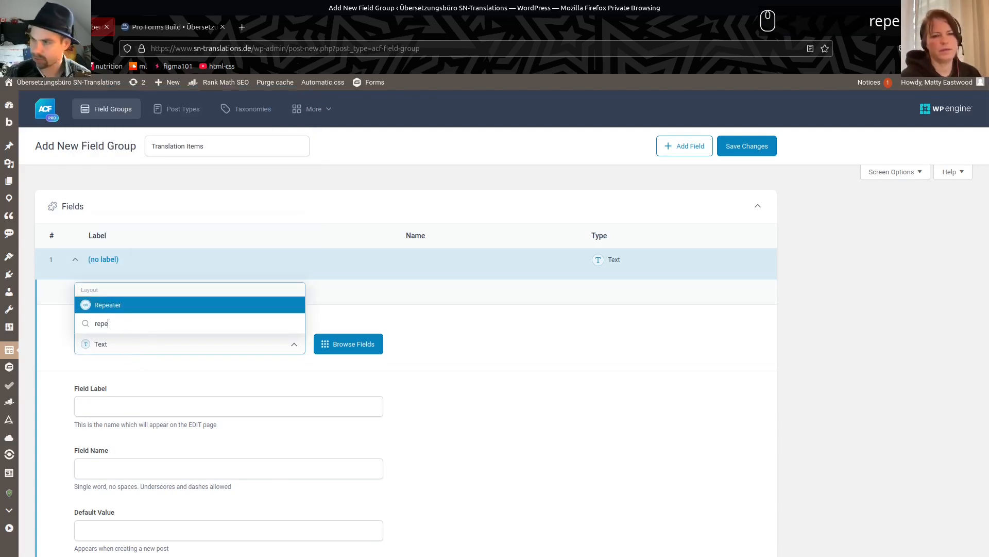
click(108, 307)
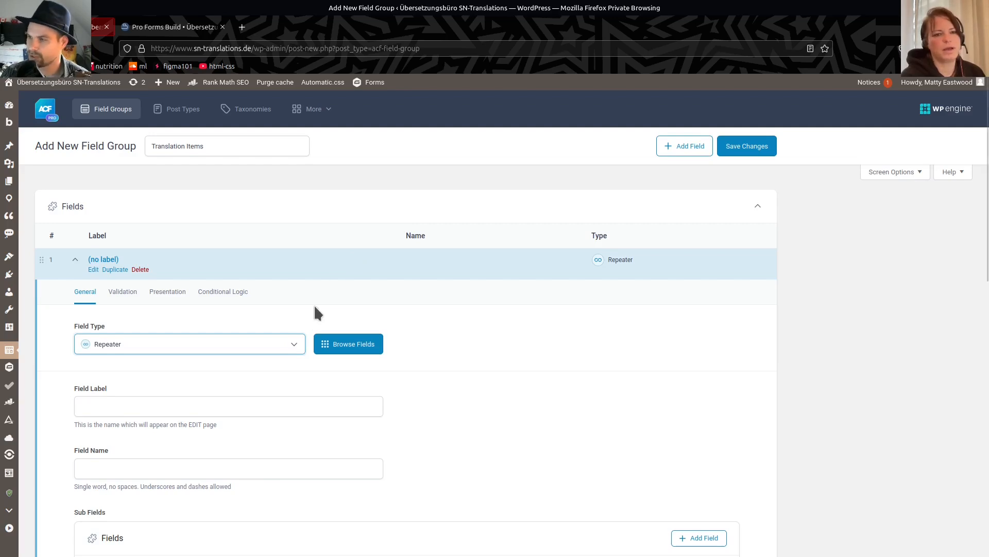
- Change the first field's type to Number and label it Base Price
click(268, 341)
scroll(187, 201, up, 10)
click(139, 146)
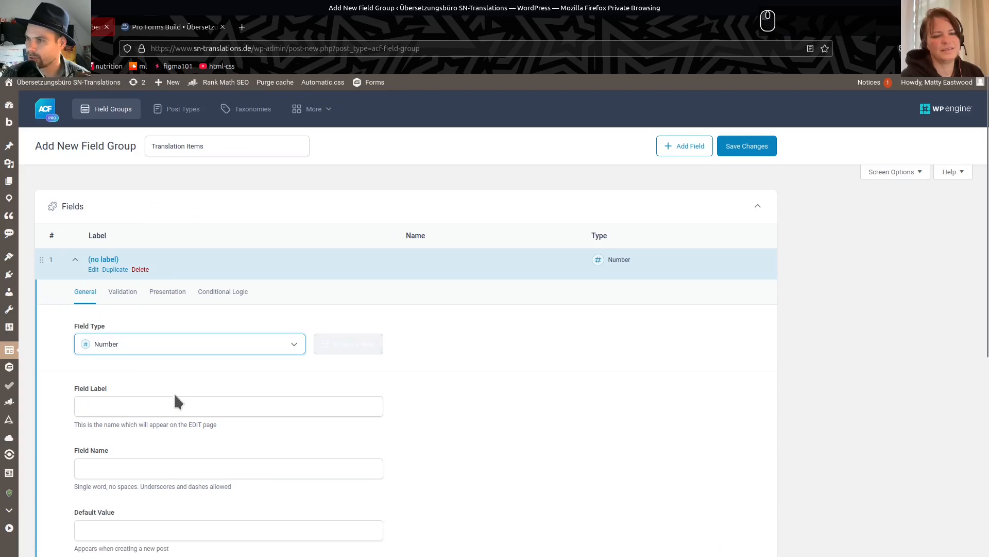
click(117, 400)
text(Base PRice)
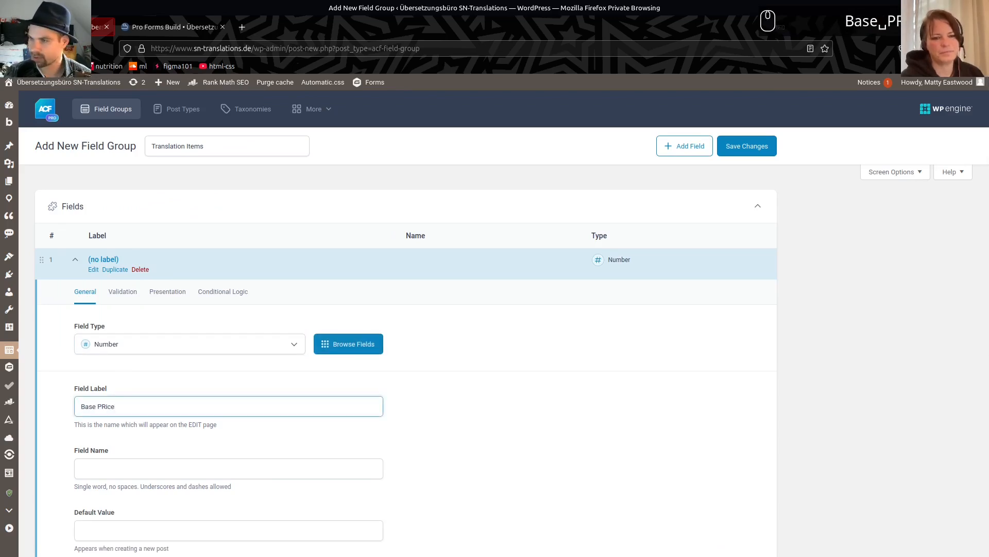
key(ctrl+Left)
key(Right)
key(Delete)
text(r)
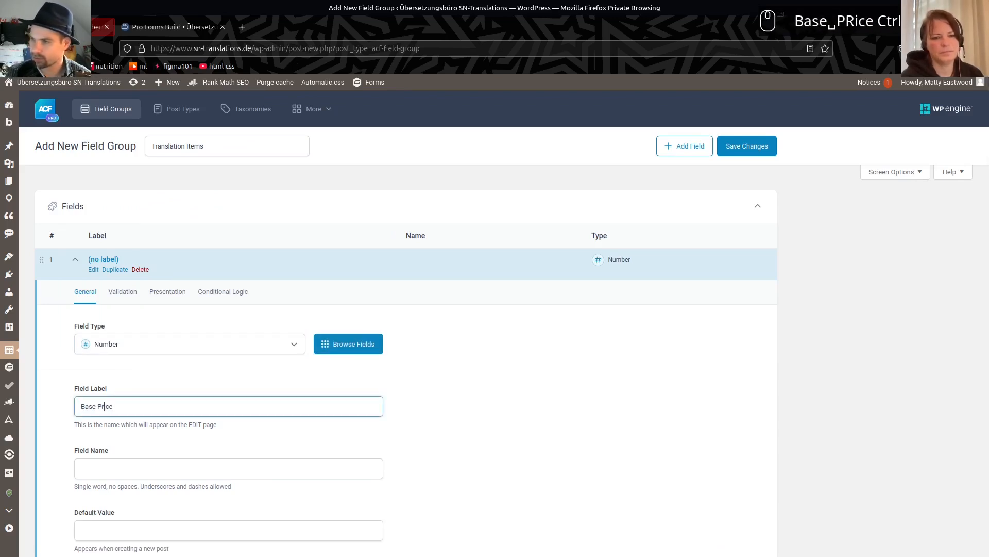
- Set the Base Price field's name to en_base_price
click(119, 470)
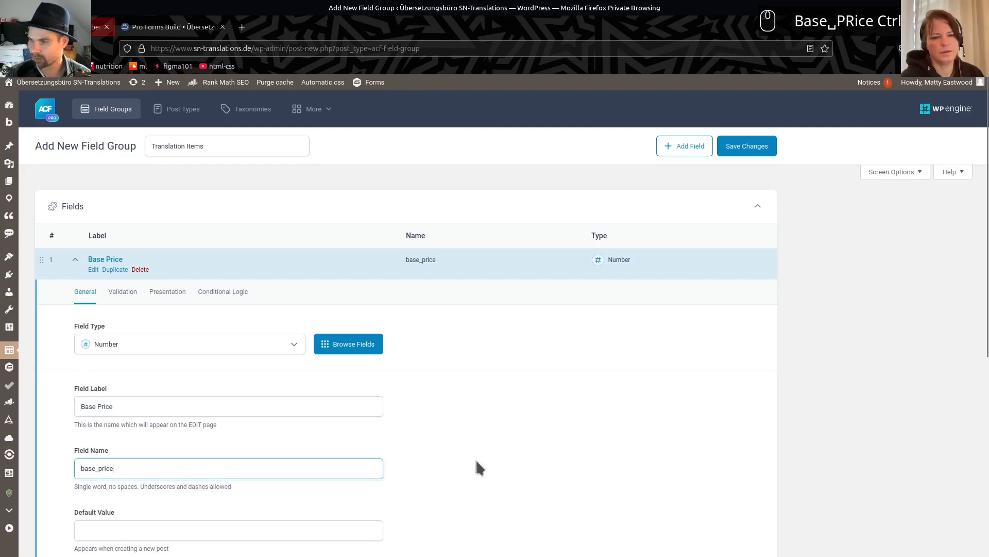
key(Home)
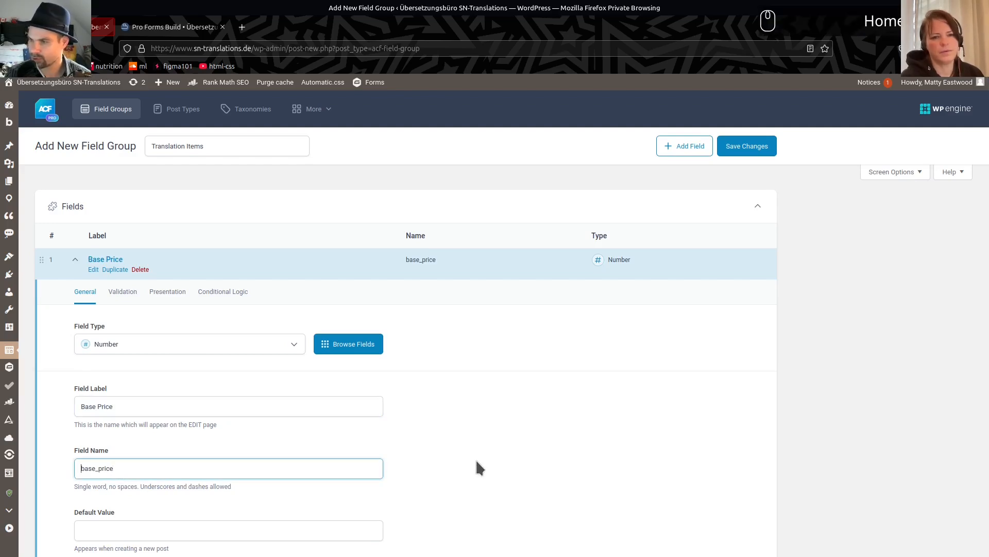
scroll(476, 462, down, 4)
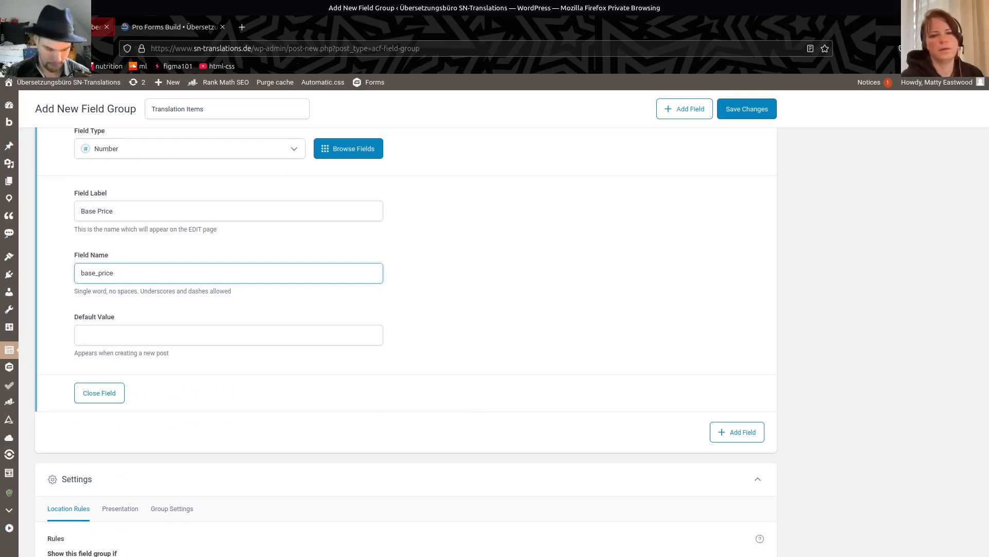
text(en_)
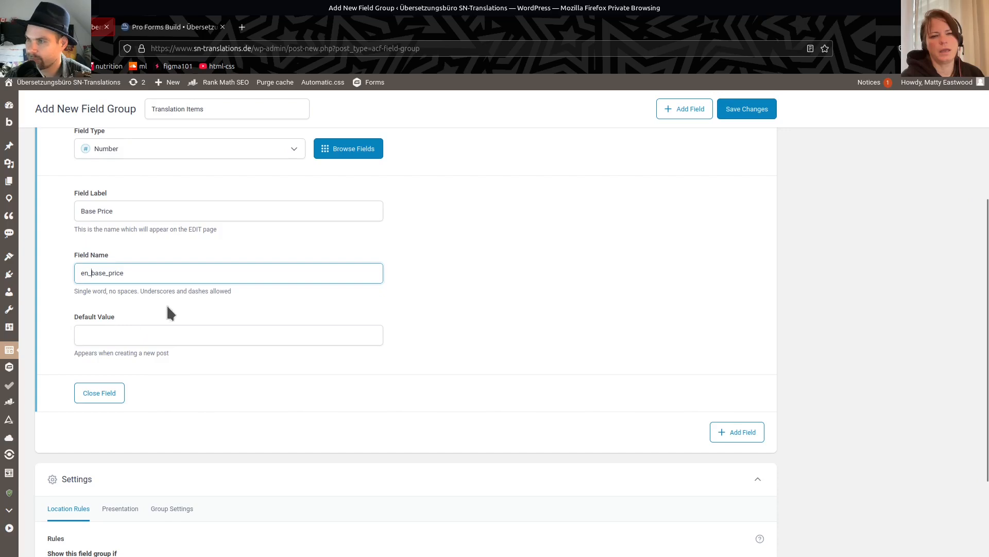
click(139, 336)
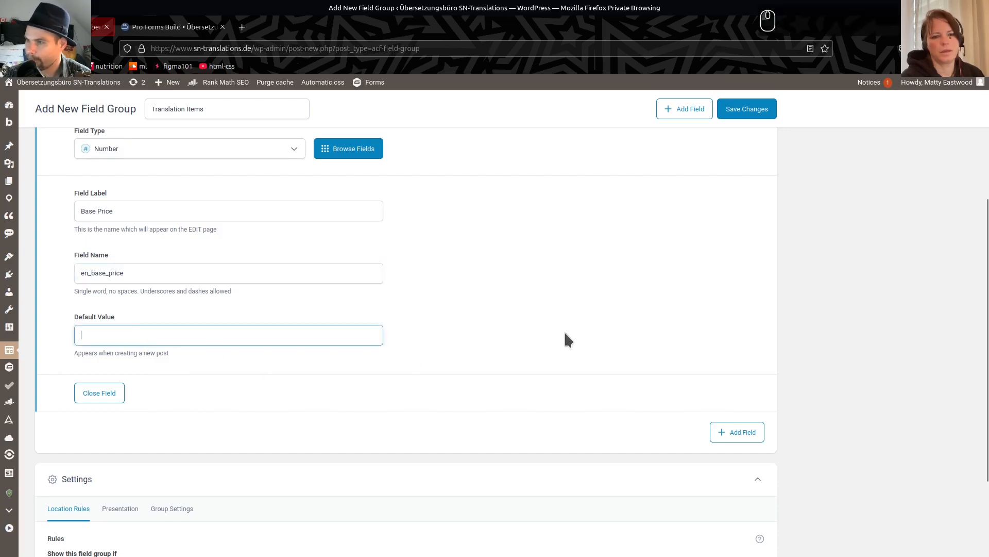
- Make the Base Price field required in its validation settings
scroll(541, 335, up, 4)
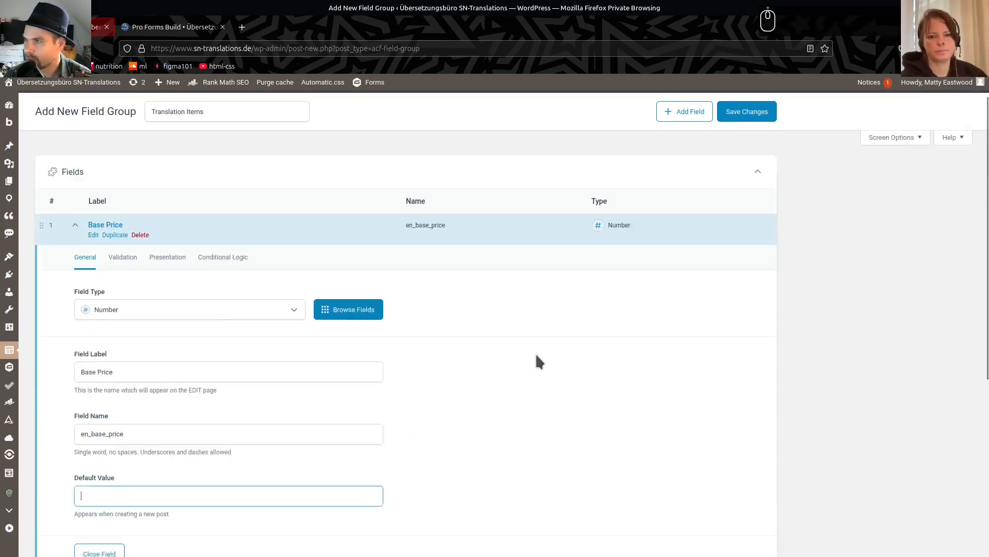
click(118, 292)
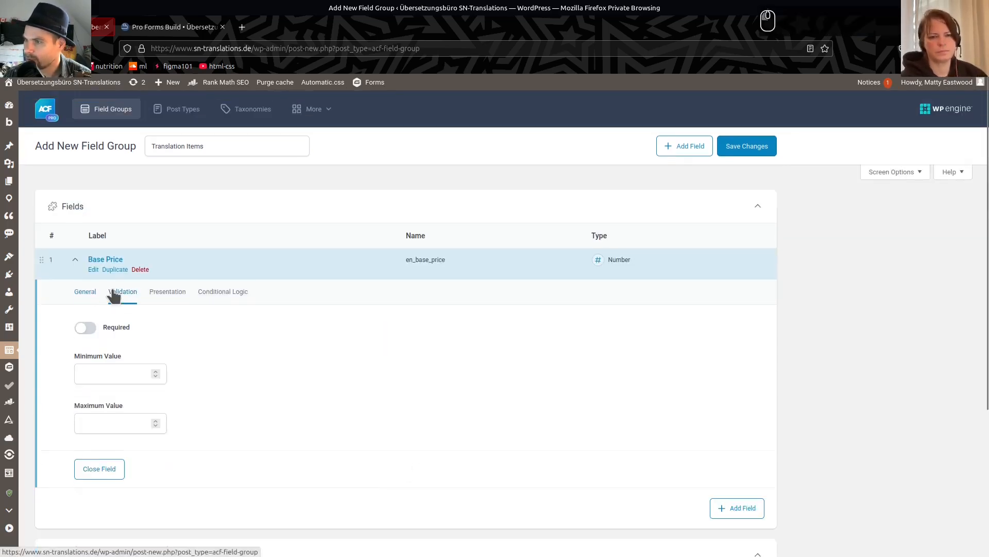
click(86, 328)
- Append a € sign after the Base Price input in the field's presentation settings
click(169, 292)
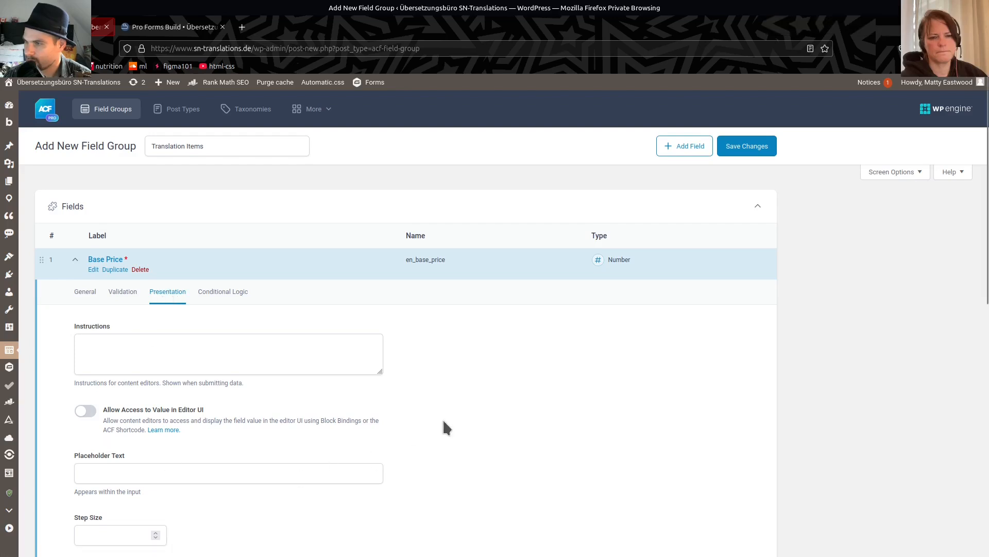
scroll(441, 371, down, 1)
scroll(440, 368, down, 3)
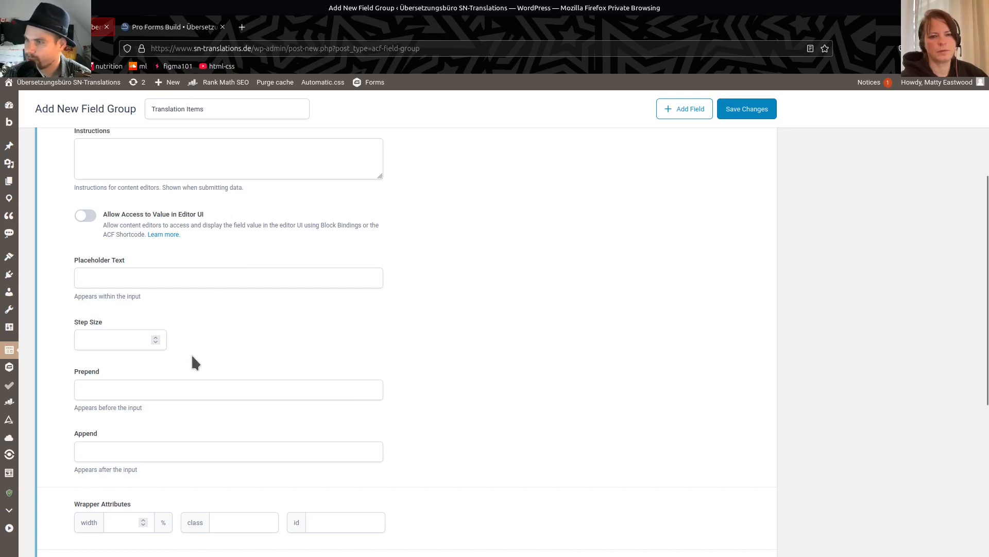
scroll(222, 342, down, 3)
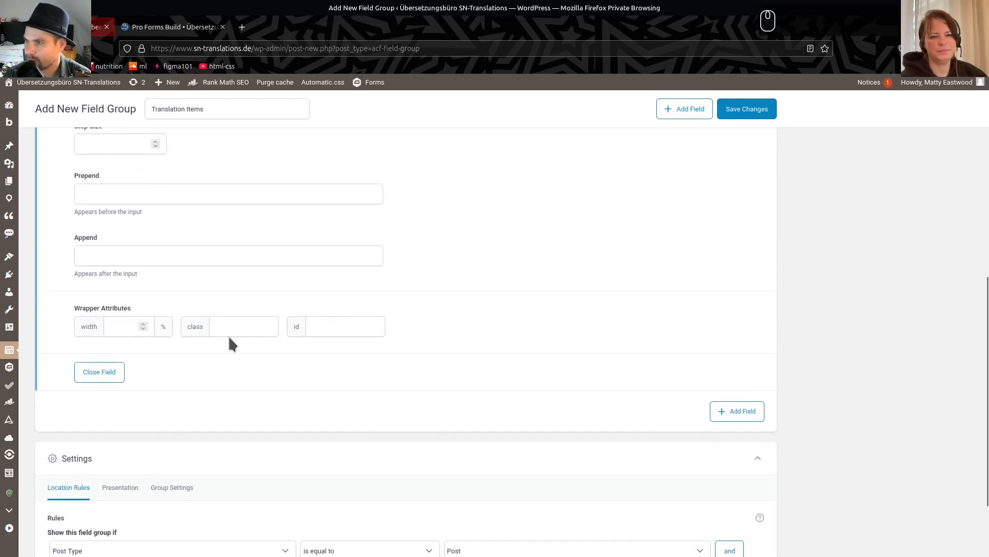
click(107, 190)
click(114, 254)
text(€)
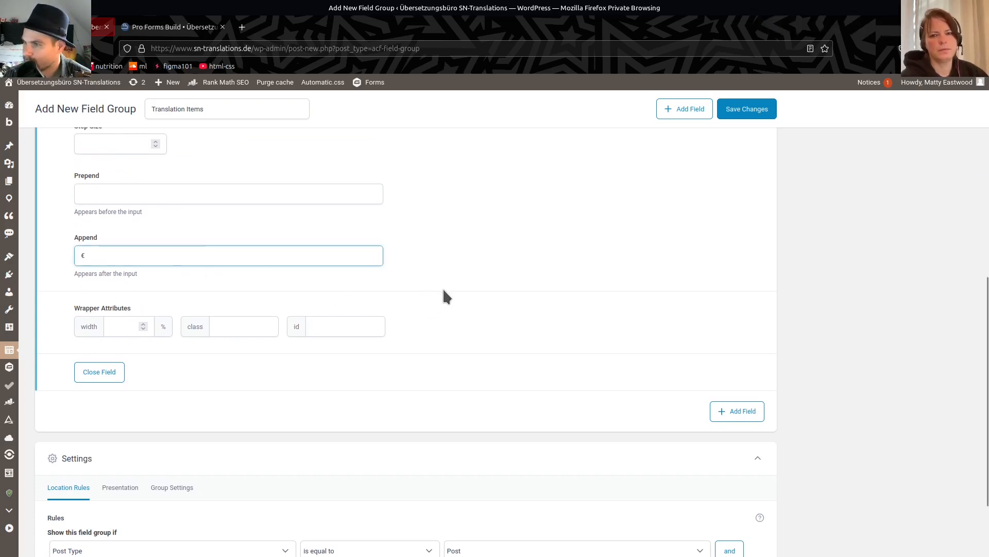
- Set the location rule to show the field group for the Item post type and save the group
scroll(446, 294, down, 3)
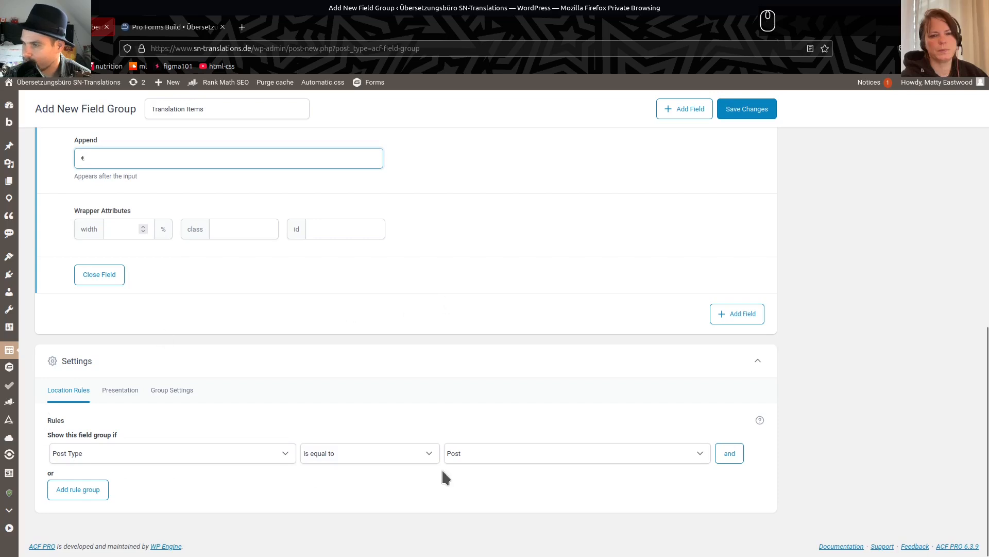
click(512, 458)
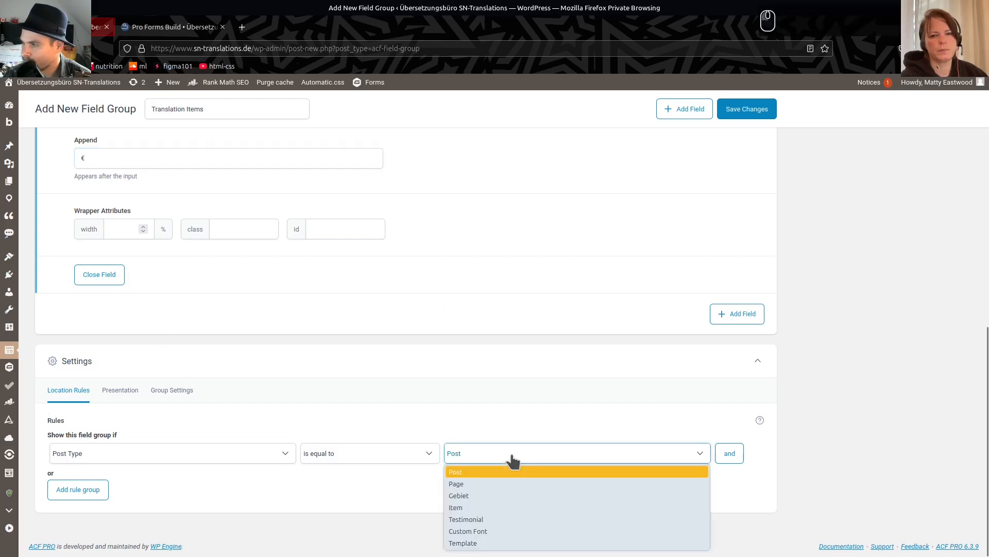
click(489, 509)
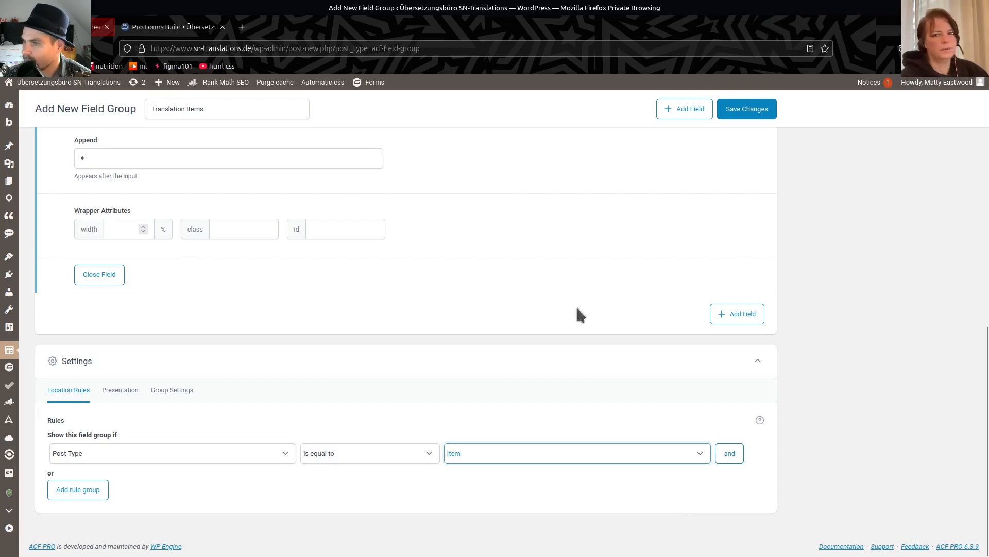
scroll(578, 309, up, 10)
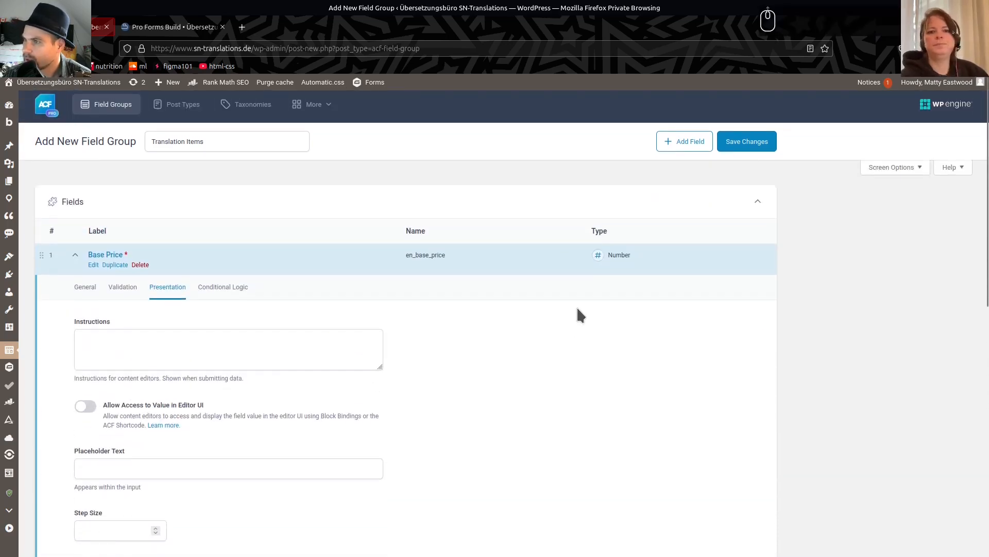
click(230, 297)
click(747, 146)
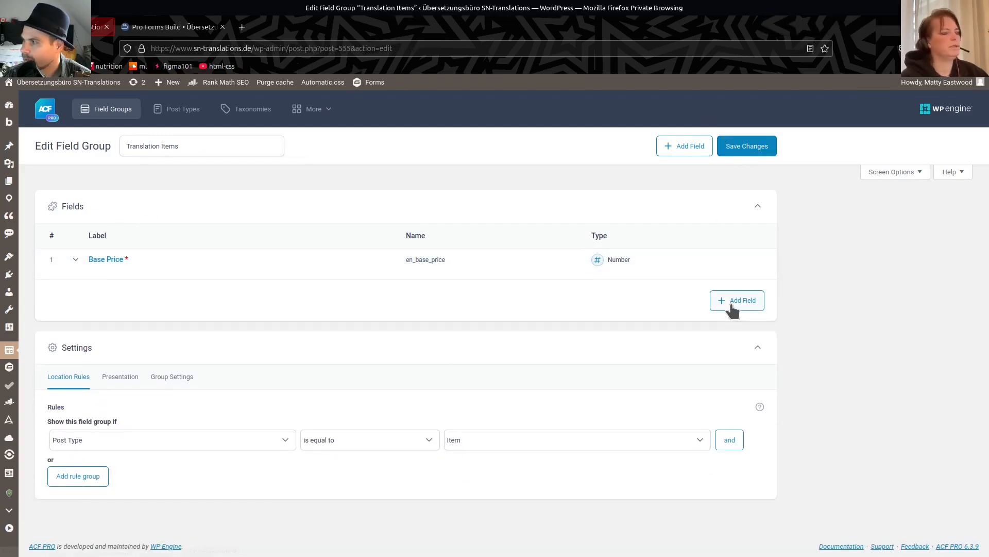
- Add a second field to the group and consult the Architecture section of the FigJam board for the planned item fields
click(734, 303)
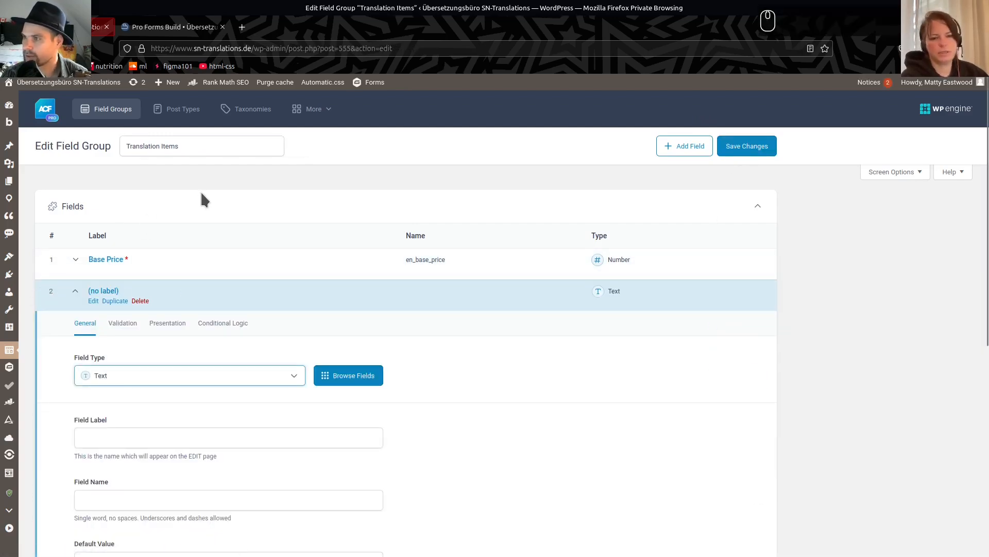
key(alt+Tab)
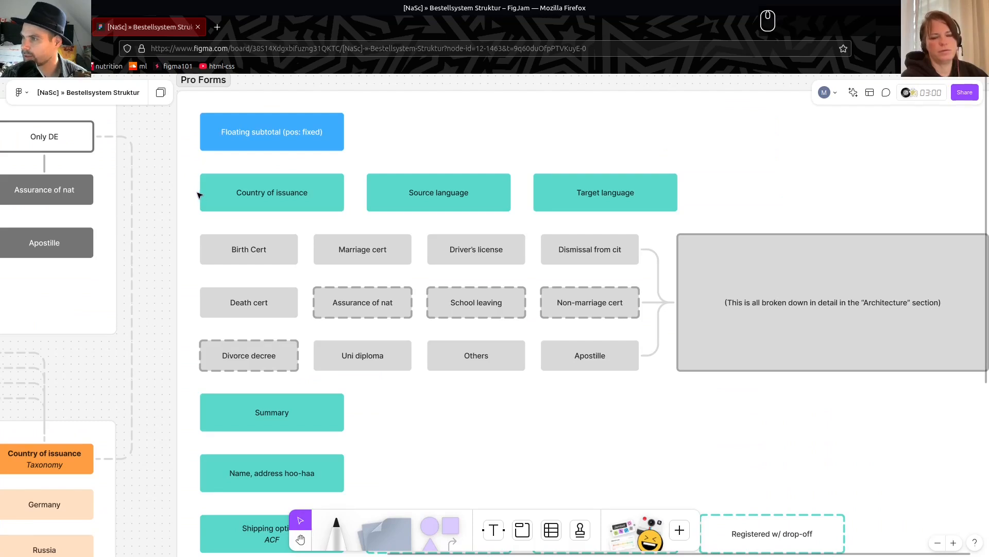
drag(115, 355, 389, 297)
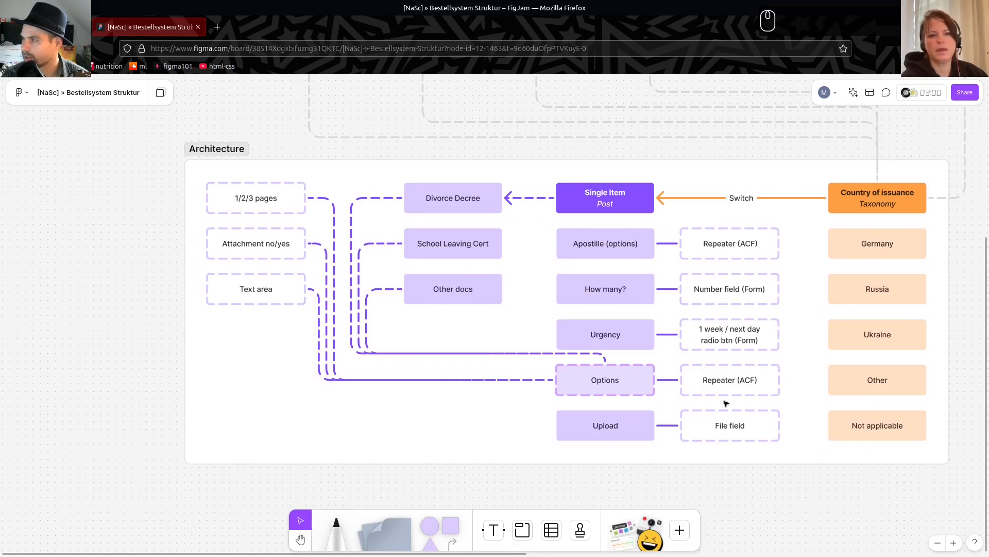
key(alt+Tab)
- Set the second field's type to Repeater
click(137, 376)
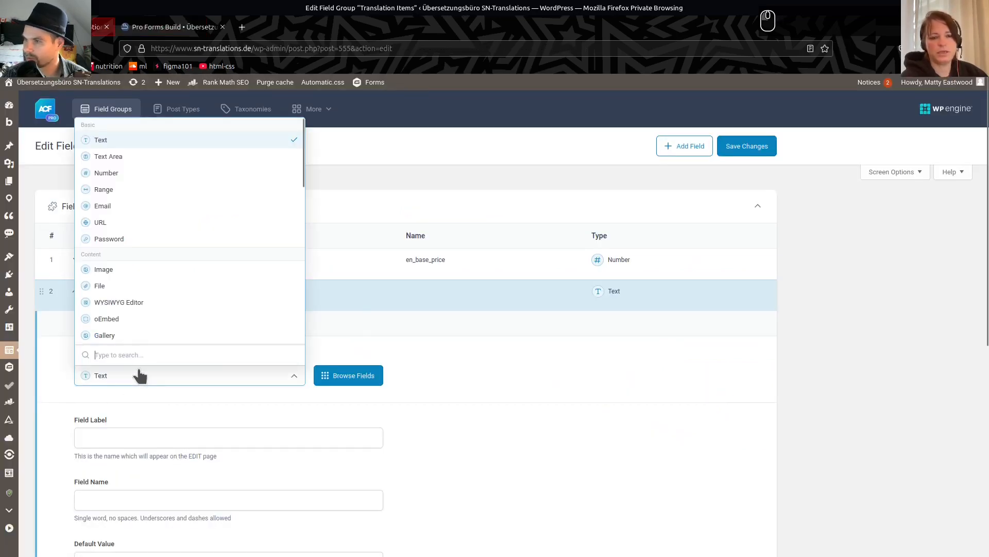
text(re)
click(119, 336)
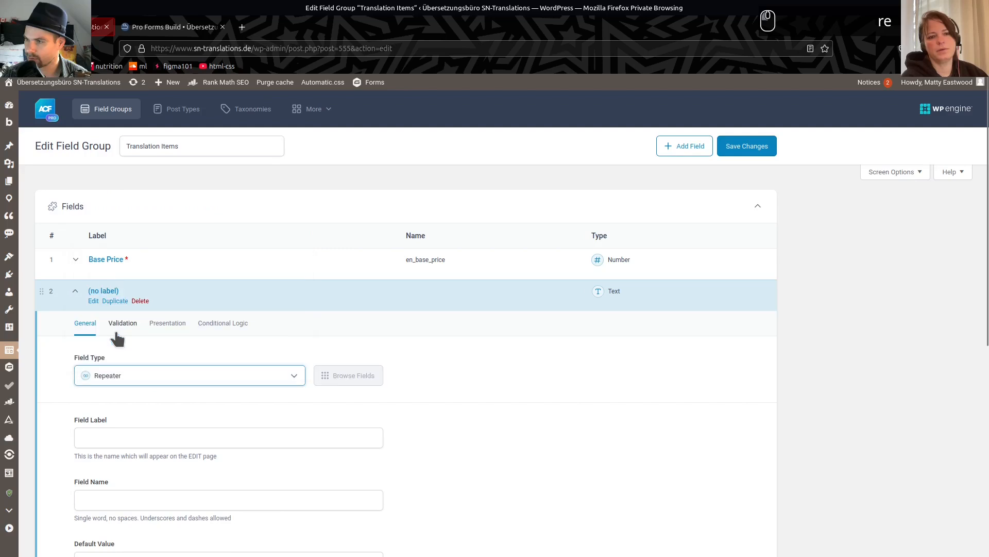
- Label the repeater field "Additional Options" and set its field name to en_additional_options
click(126, 435)
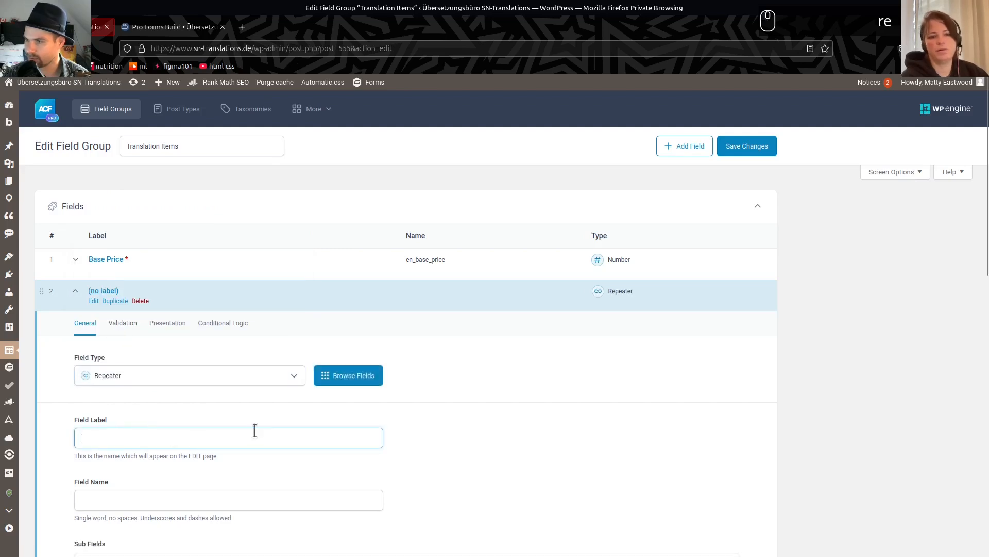
text(Additio)
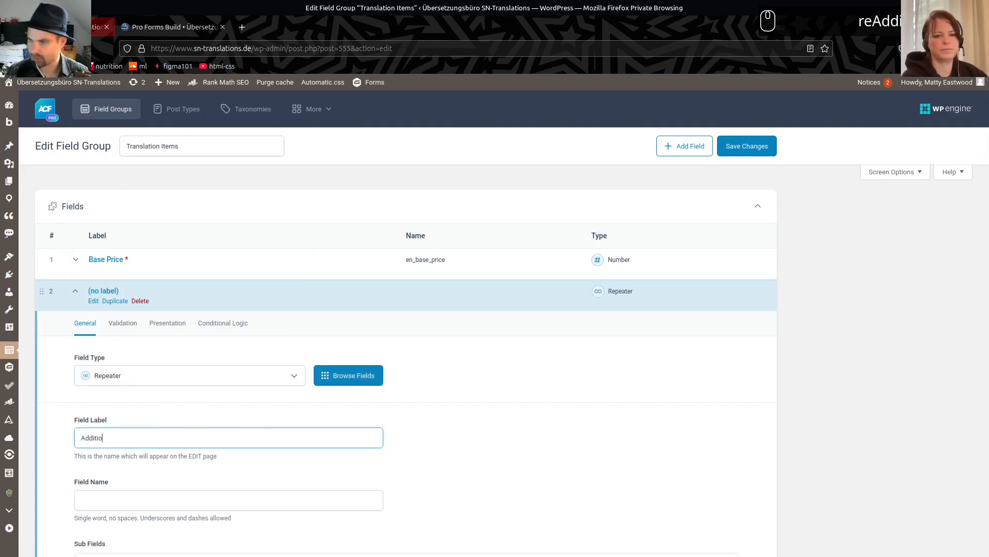
text(nal Options)
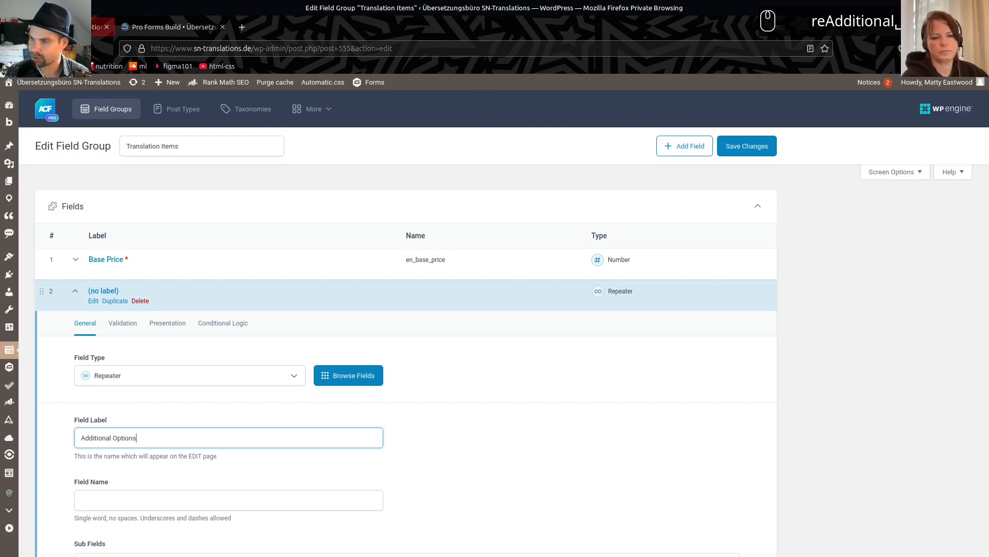
click(149, 498)
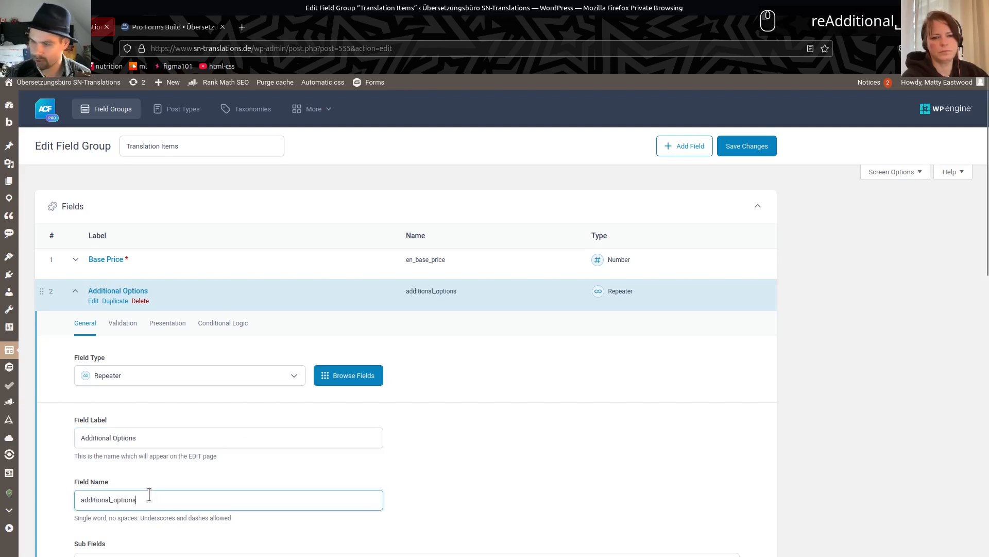
key(Home)
text(en_)
- Add a first sub field to the Additional Options repeater
scroll(451, 431, down, 2)
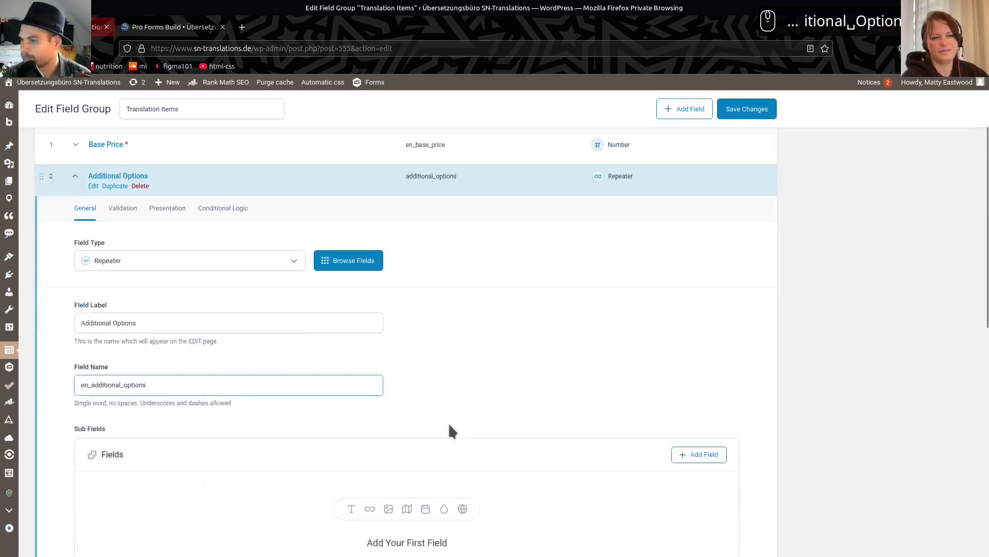
scroll(449, 425, down, 5)
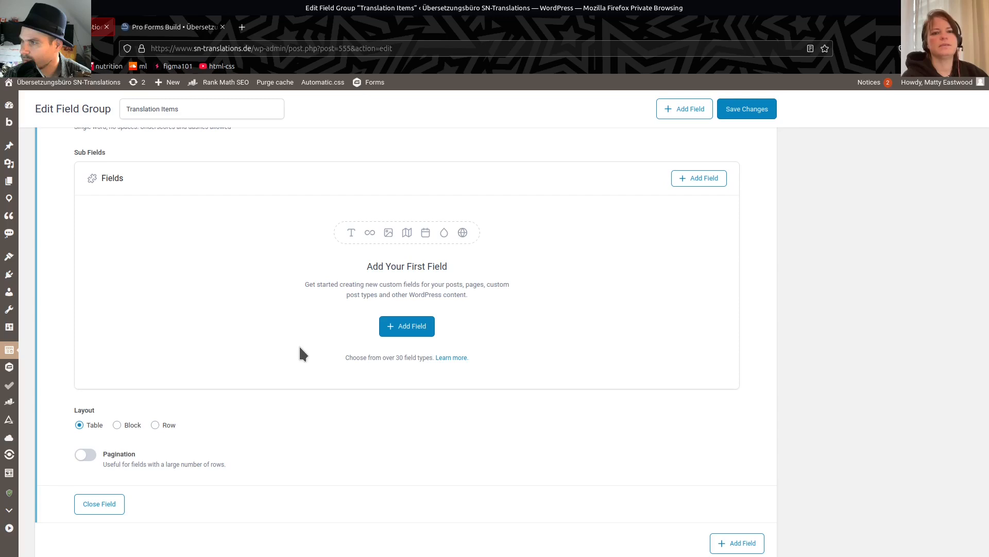
click(407, 330)
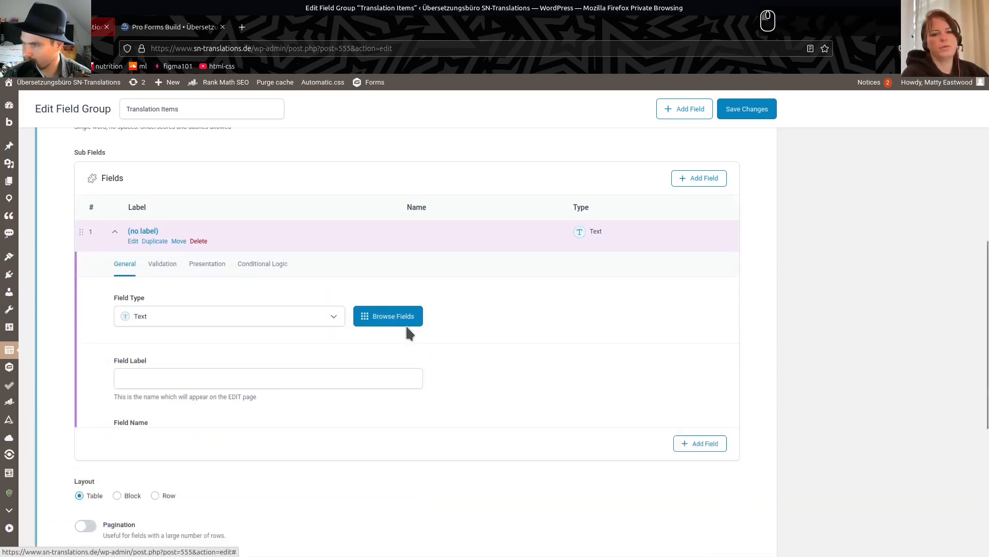
- Review the available field types for the sub field and consult the Architecture section of the FigJam board for the planned options
click(221, 324)
click(221, 324)
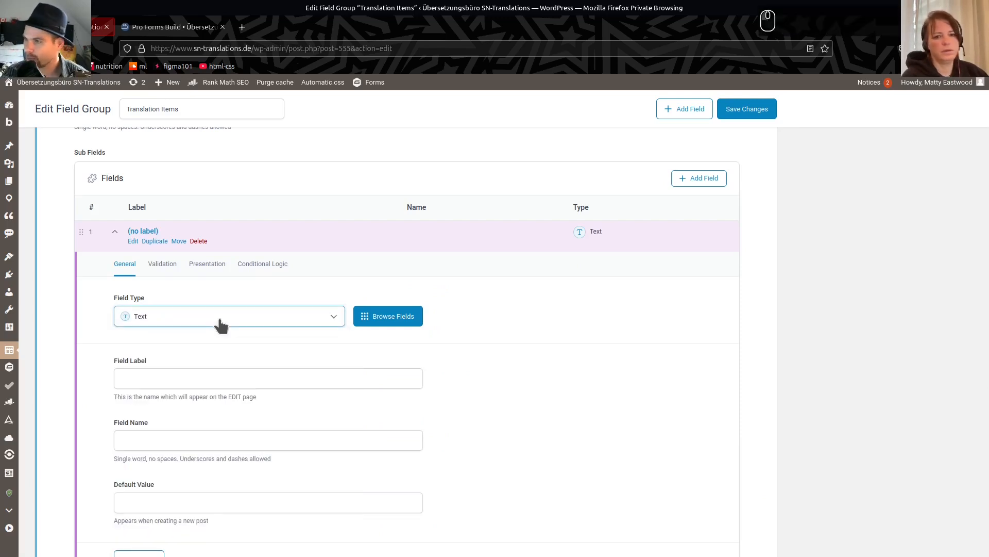
key(alt+Tab)
key(alt+Tab)
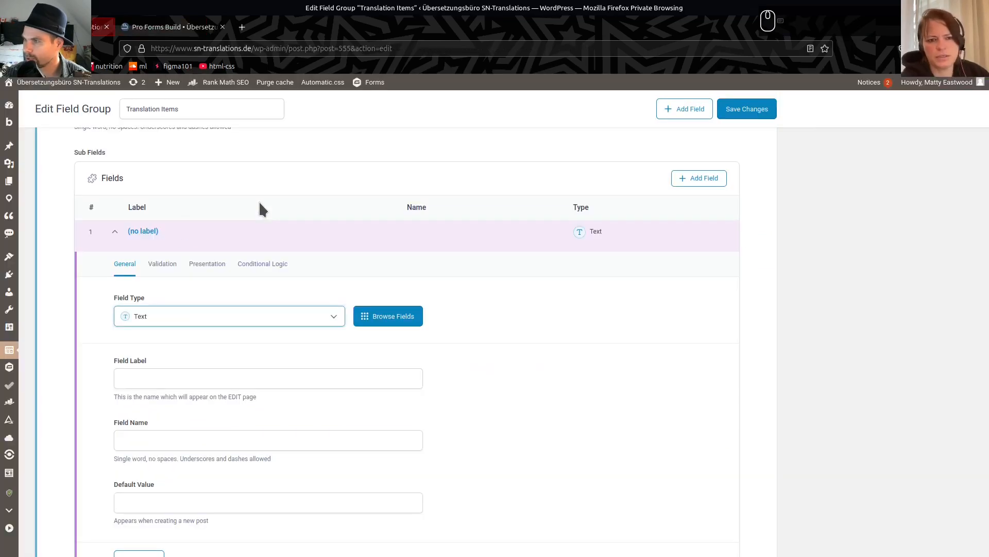
click(170, 323)
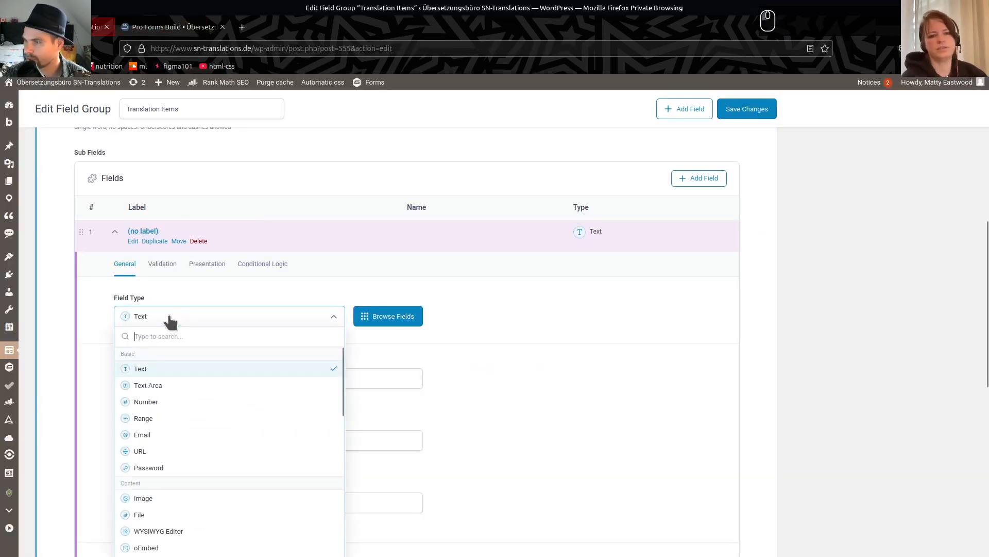
scroll(194, 441, down, 3)
click(502, 370)
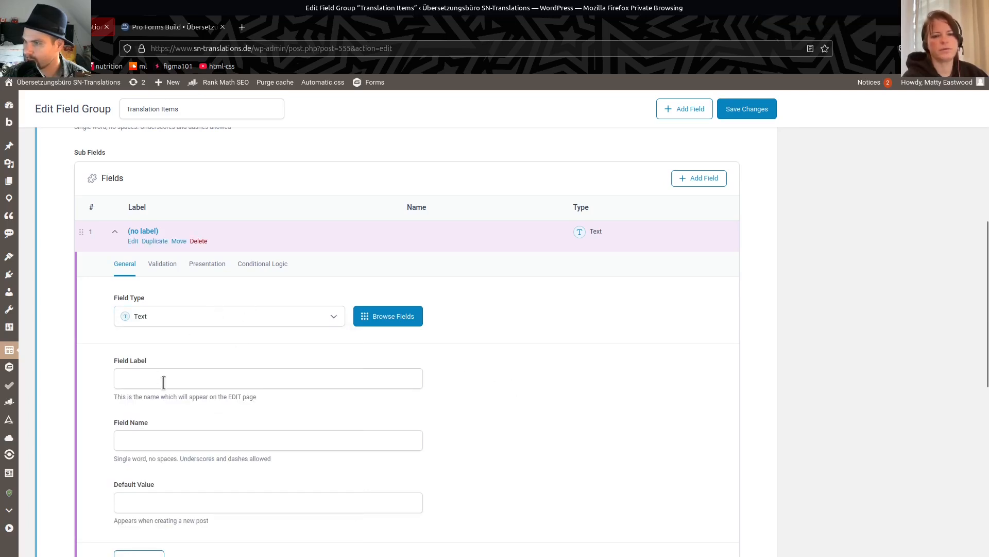
key(alt+Tab)
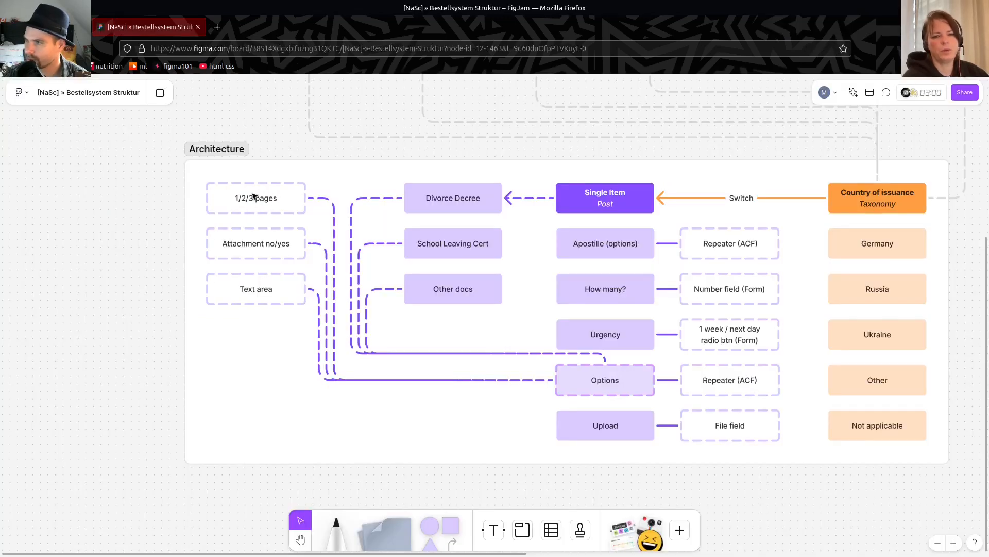
key(alt+Tab)
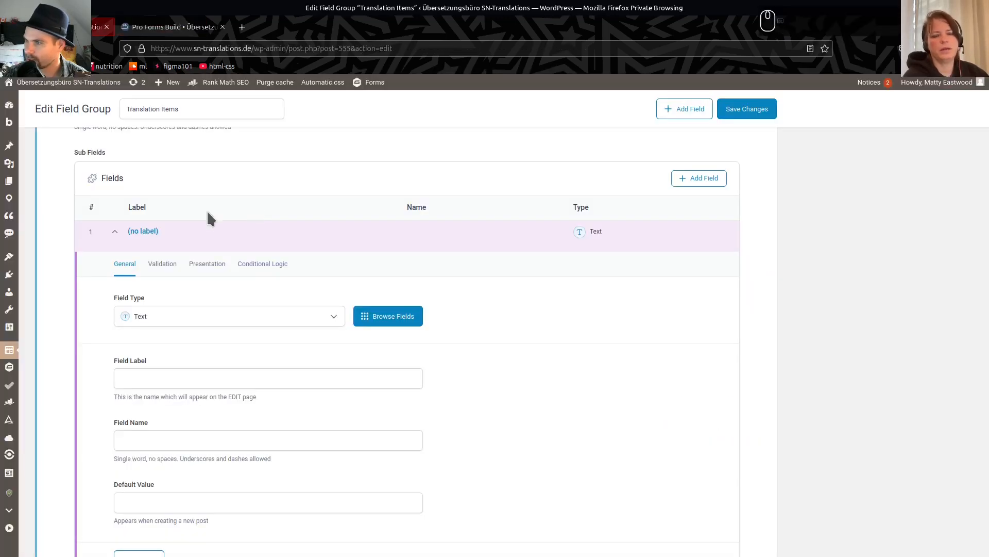
click(152, 378)
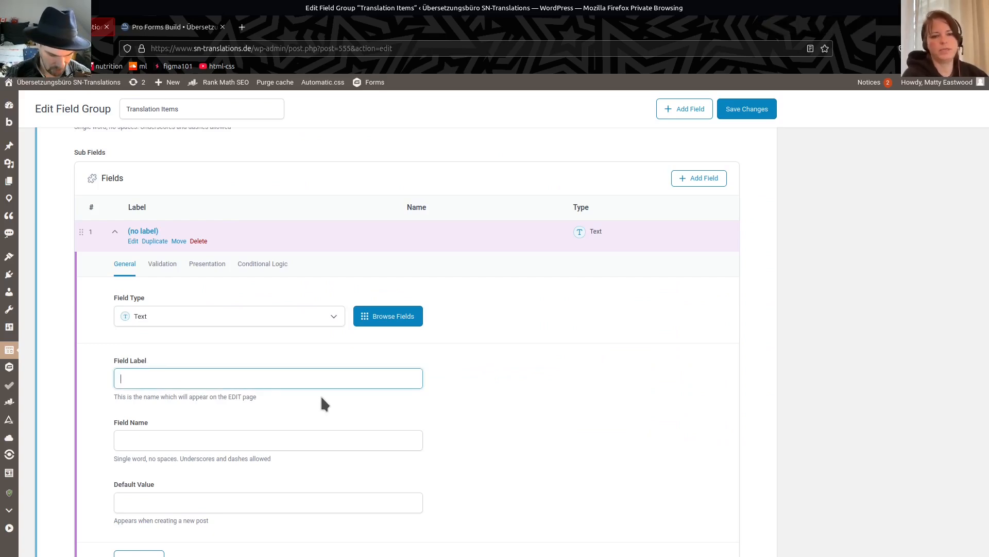
text(1 Page)
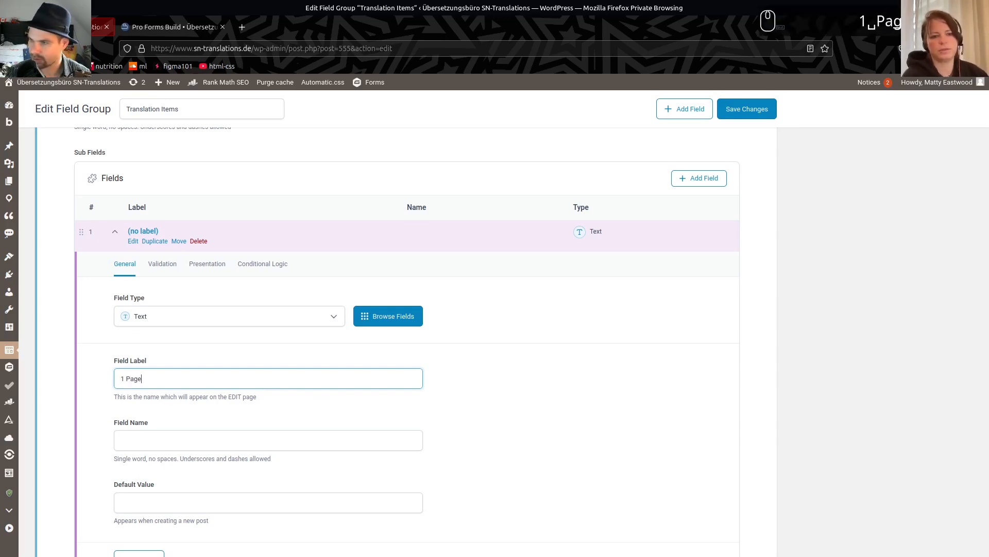
key(Tab)
key(Home)
text(en_)
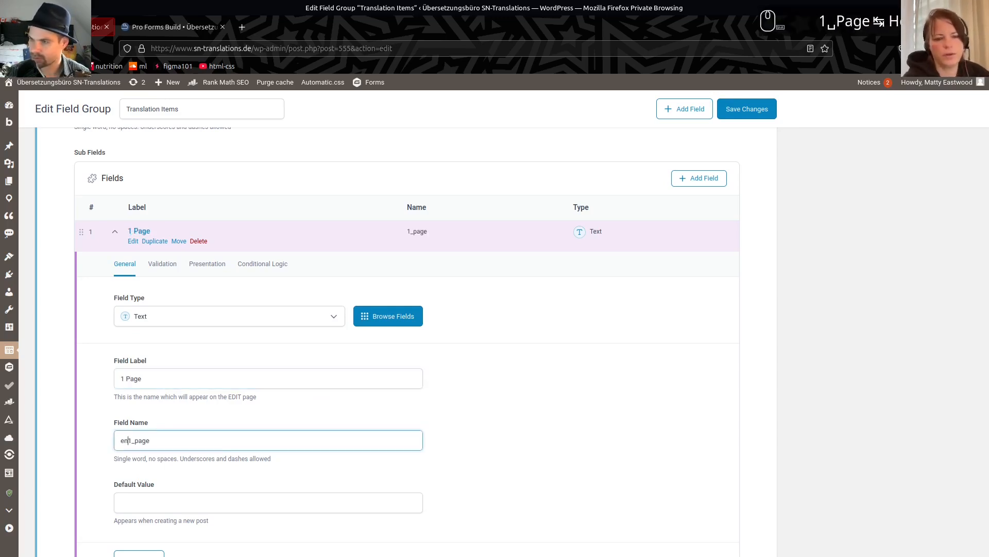
key(shift+Tab)
key(BackSpace)
key(Tab)
key(BackSpace)
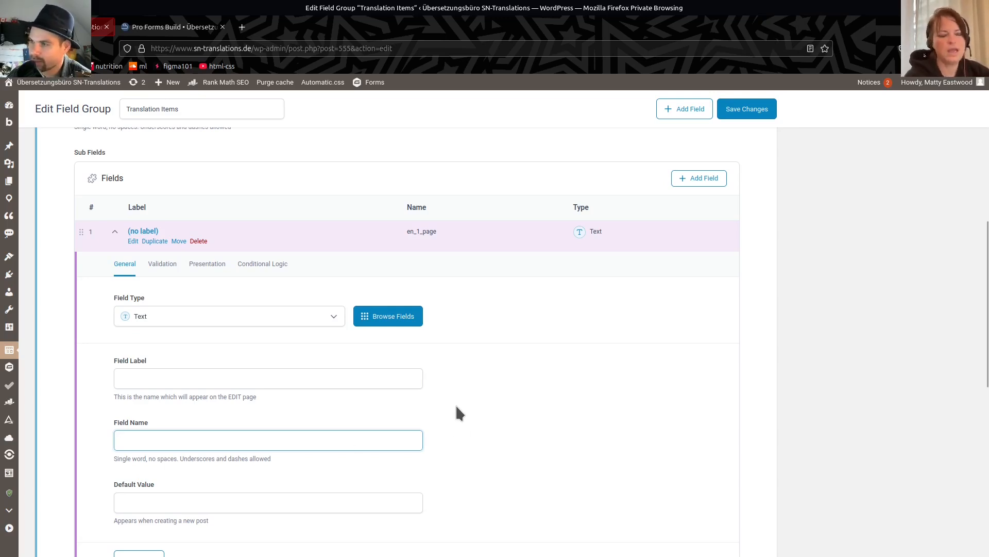
- Label the first sub field "Option Title" and set its field name to en_option_title
click(364, 376)
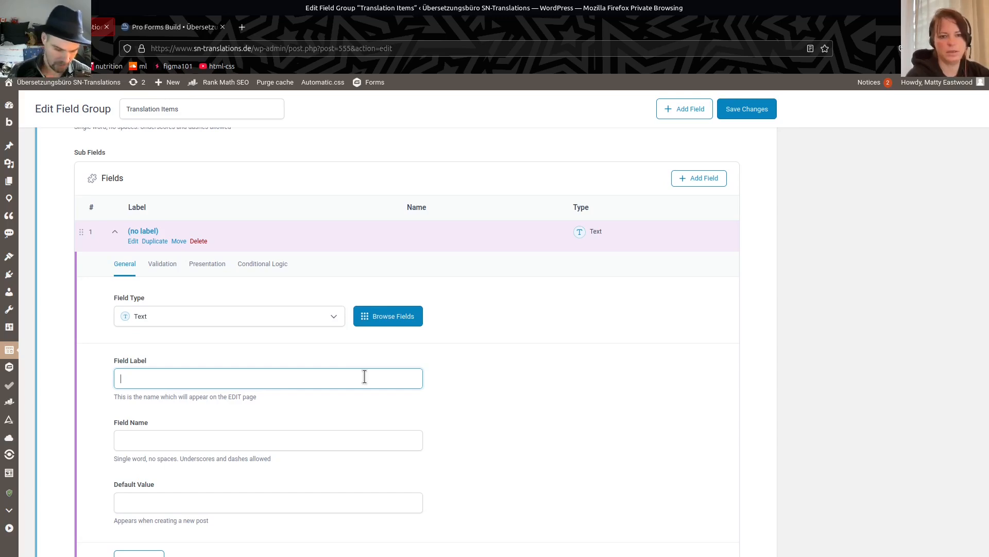
text(Option )
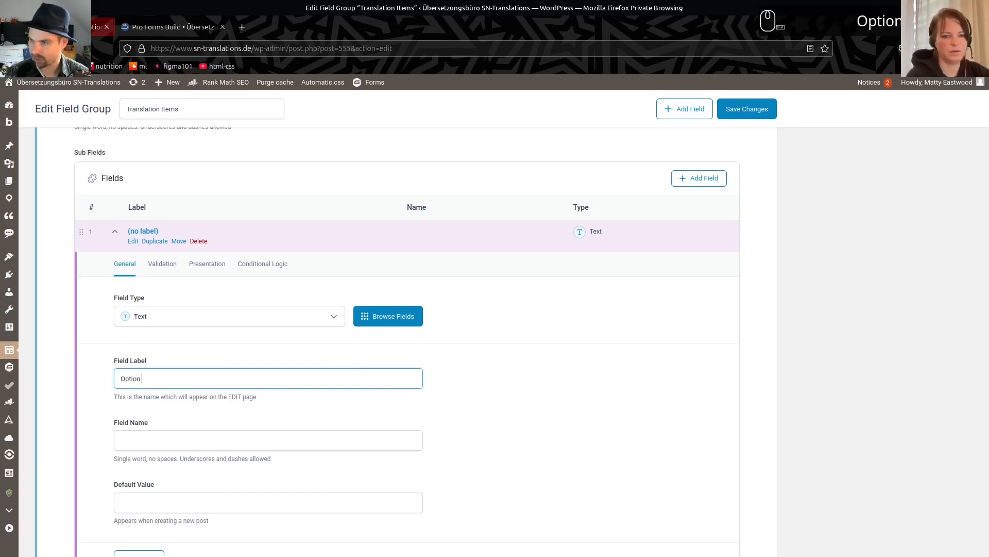
text(Title)
key(Tab)
key(Home)
text(en_)
- Add a second sub field to the Additional Options repeater and set its type to Number
scroll(342, 405, down, 4)
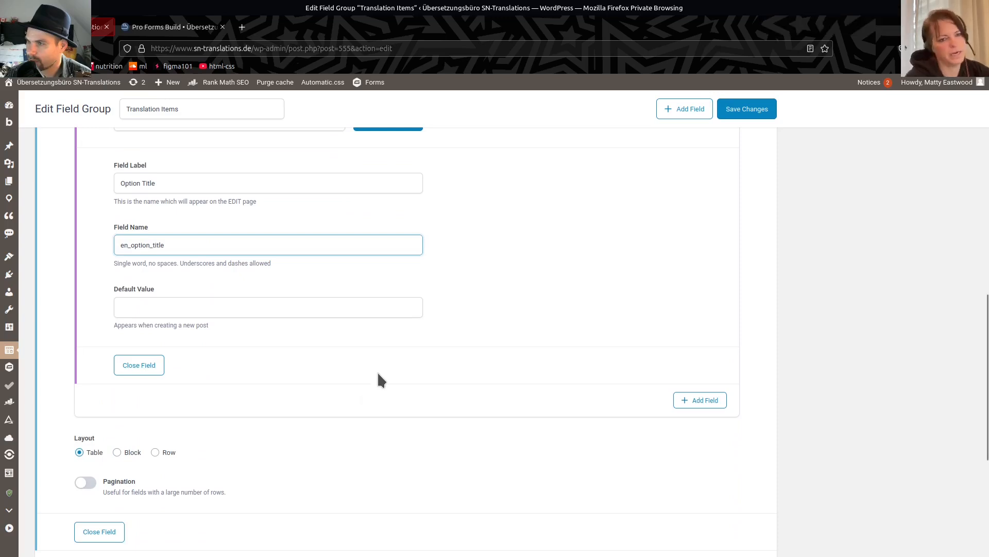
scroll(378, 372, up, 4)
scroll(567, 381, down, 4)
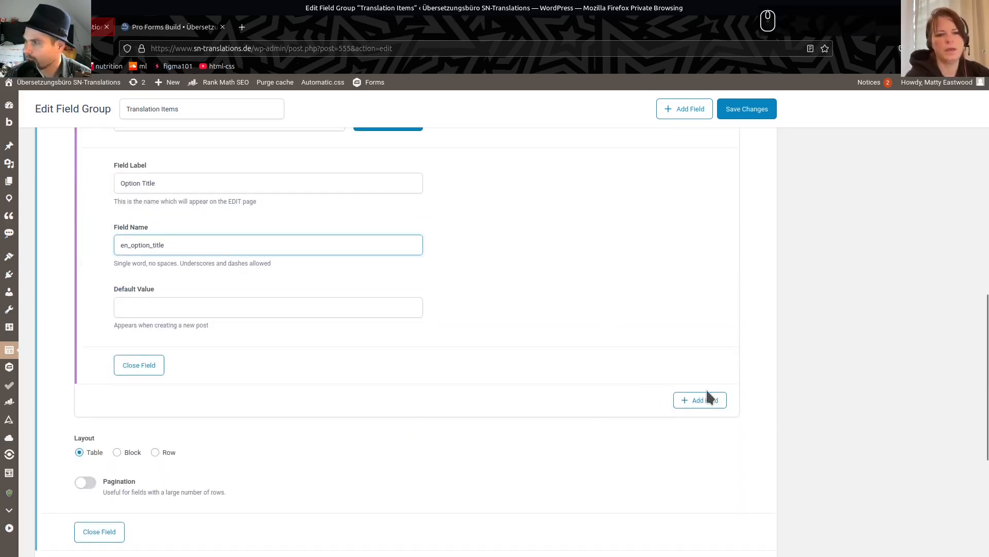
click(699, 402)
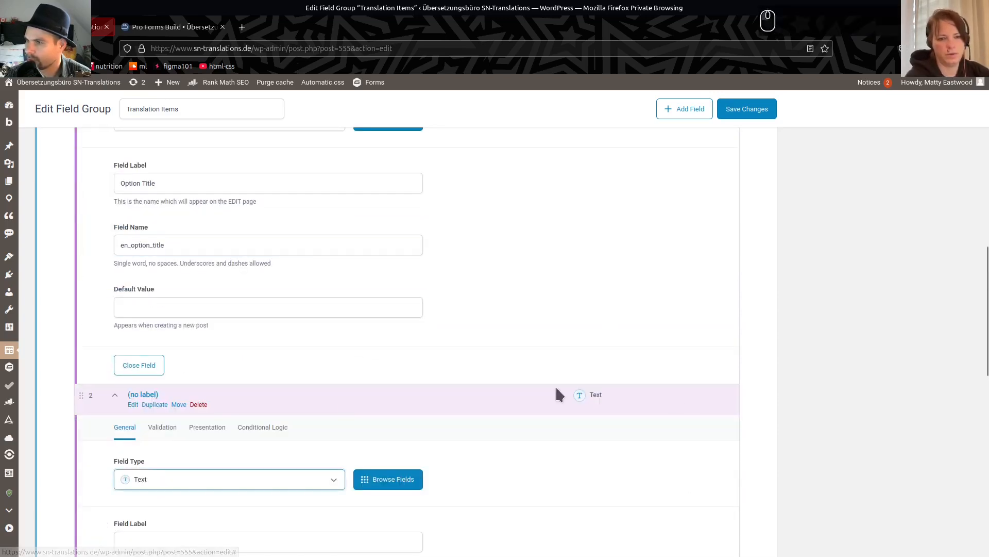
click(170, 478)
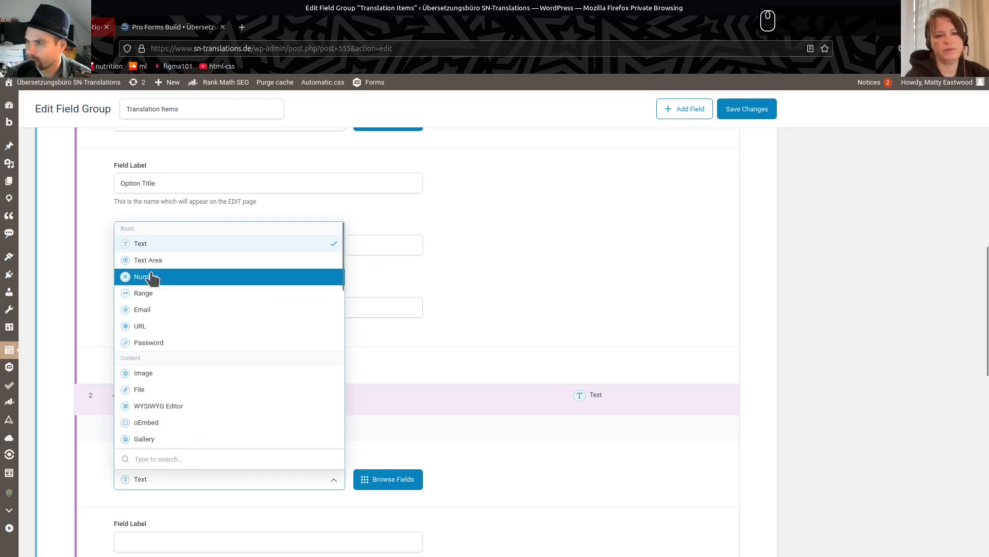
click(150, 277)
click(186, 479)
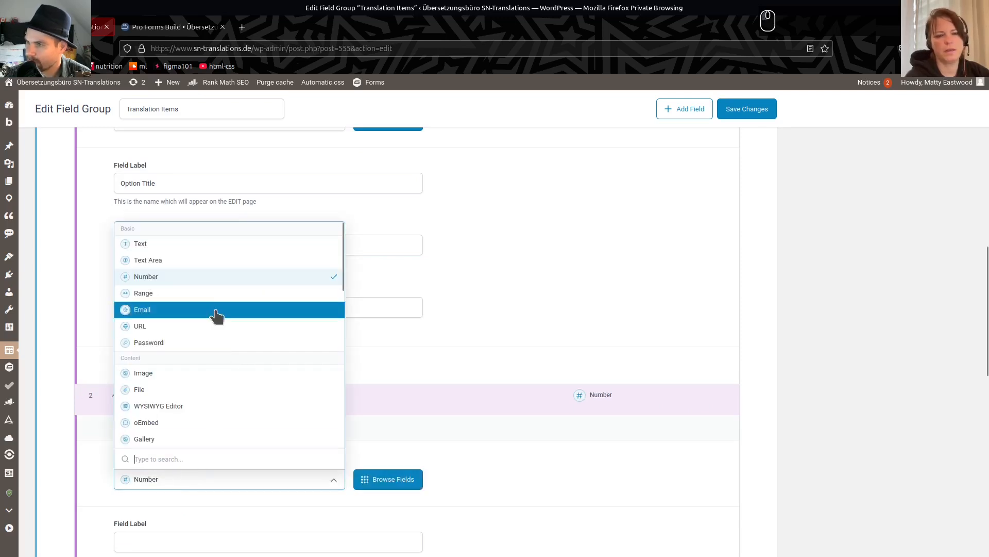
scroll(216, 311, down, 3)
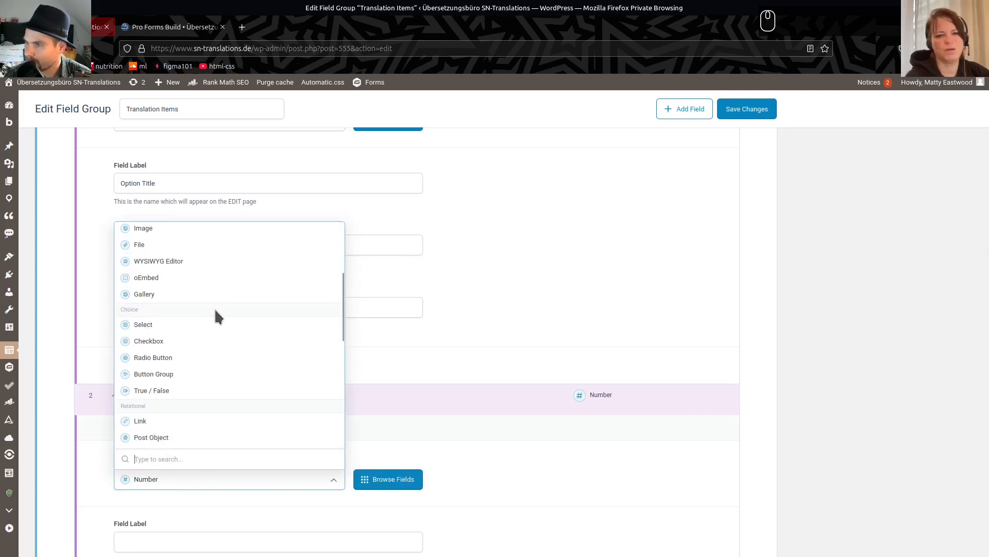
scroll(215, 311, down, 3)
scroll(216, 314, down, 3)
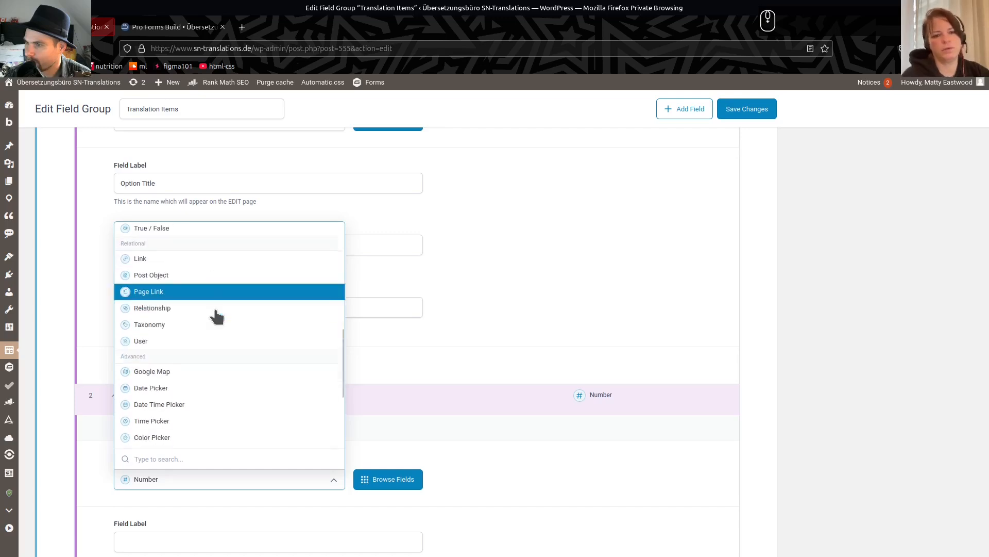
click(603, 474)
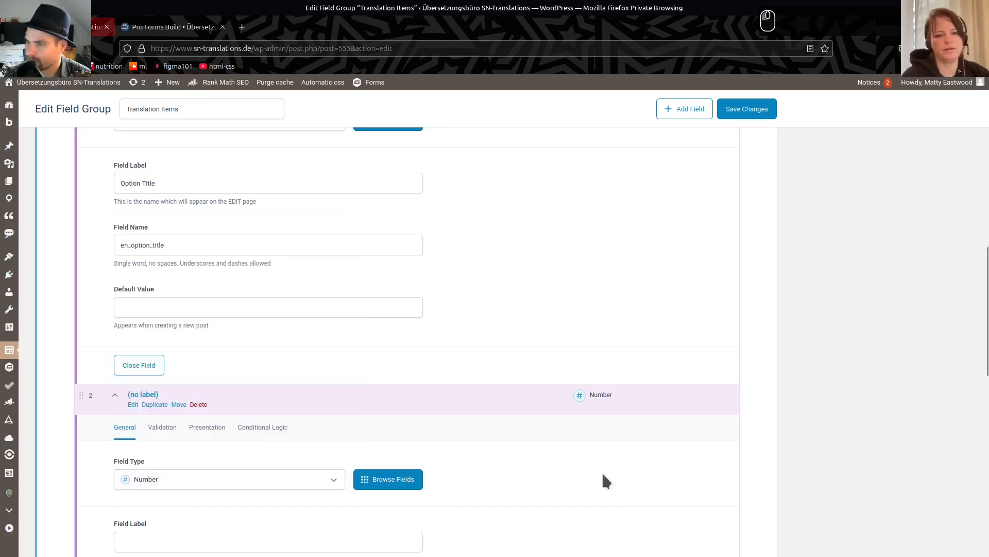
- Label the Number sub field "Price" and set its field name to en_option_price
scroll(602, 472, down, 4)
click(175, 346)
text(Prc)
key(BackSpace)
text(ice)
key(Tab)
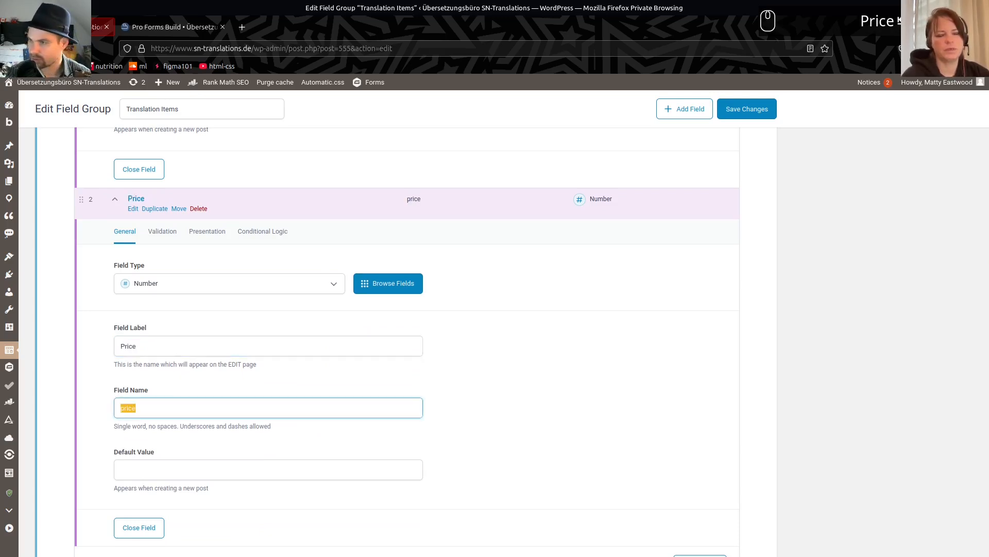
key(Home)
text(en_)
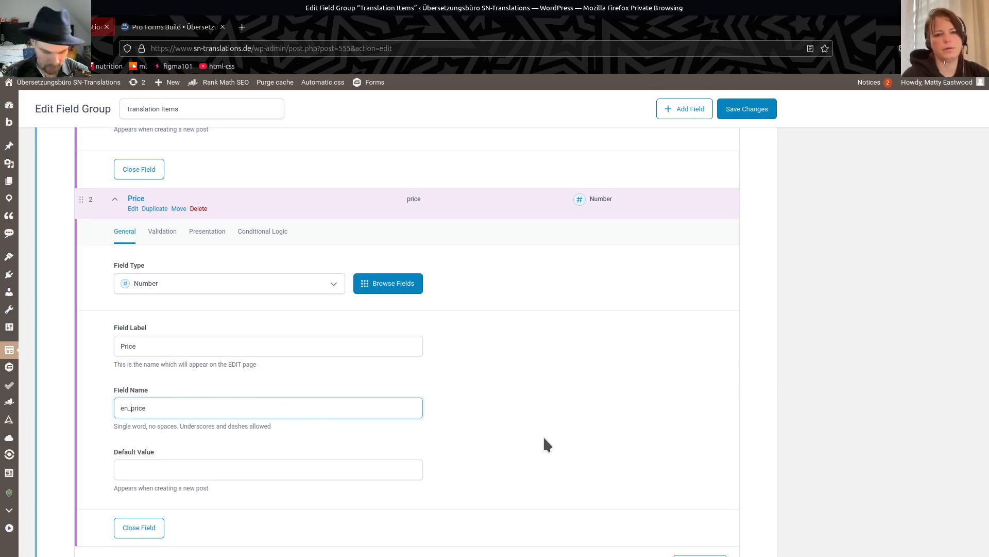
text(option-)
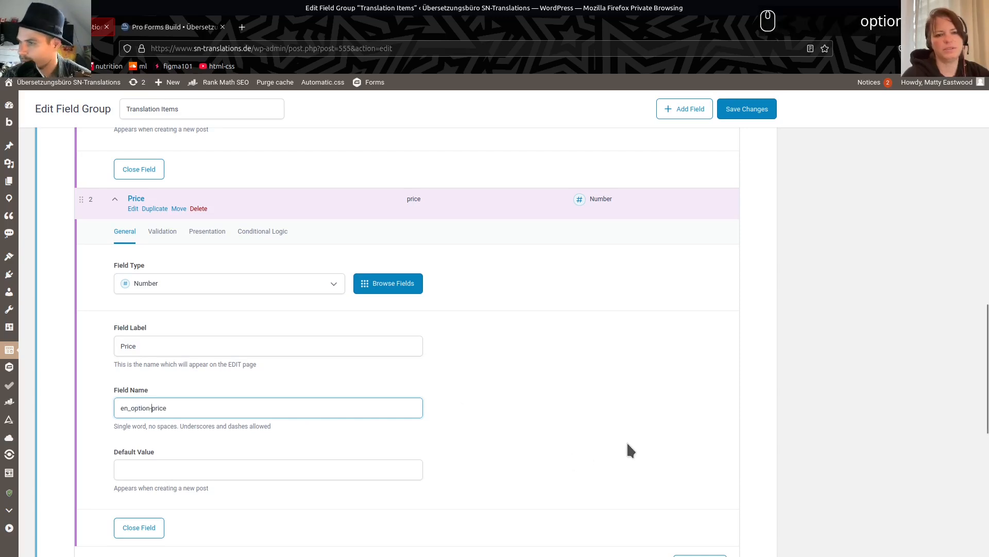
click(151, 407)
key(BackSpace)
text(_)
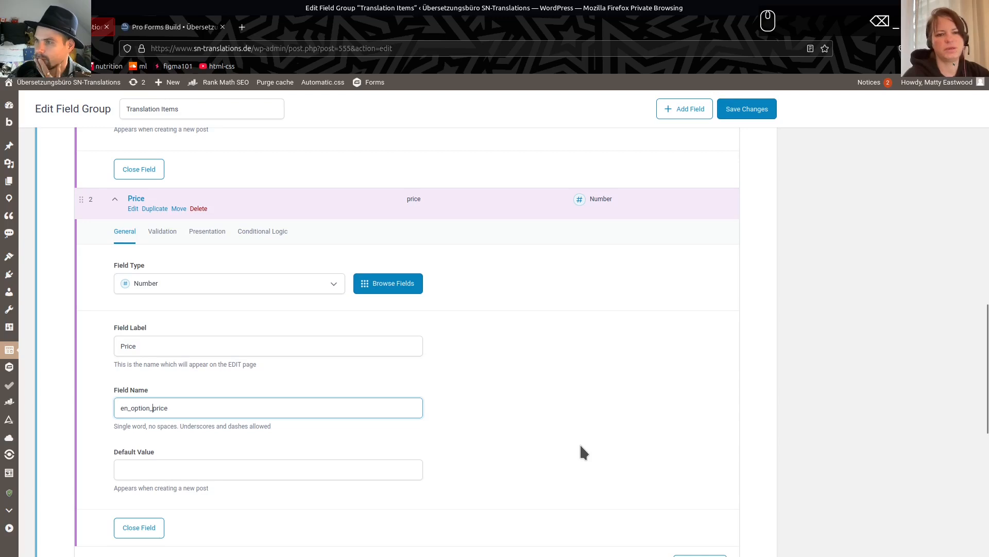
- Save the changes to the Translation Items field group
scroll(579, 444, down, 3)
click(747, 108)
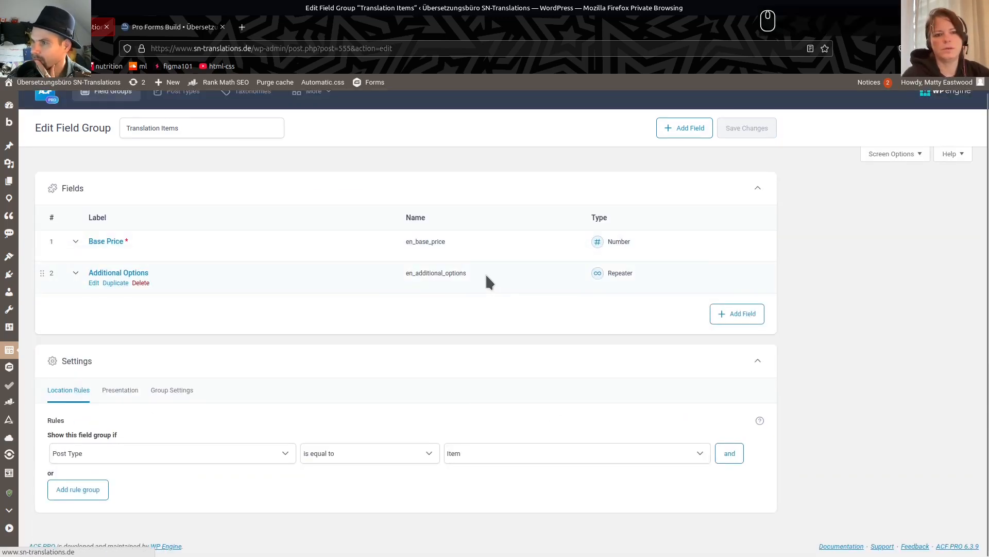
scroll(486, 273, up, 1)
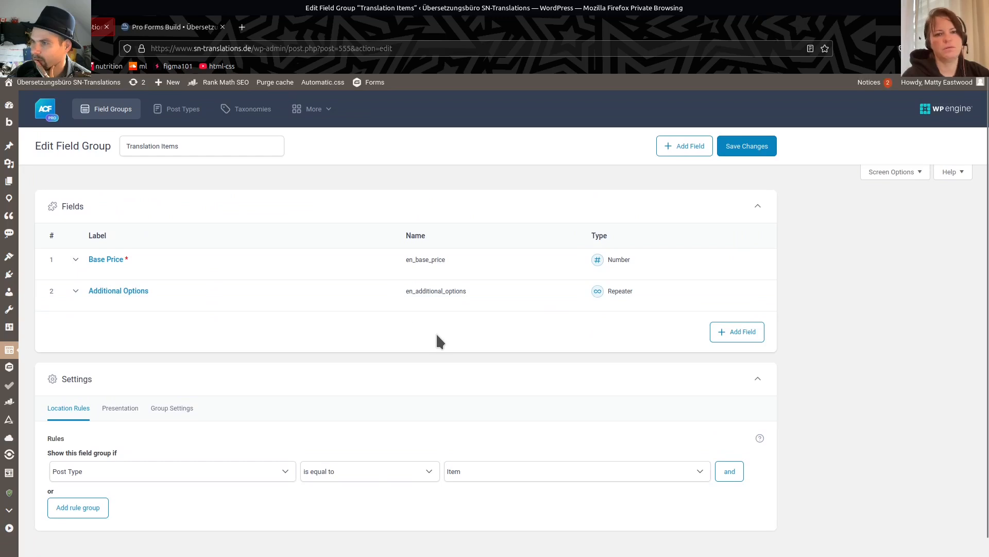
- Open the form for adding a new Translation Item in a separate browser tab and switch to it
mouse_move(50, 294)
mouse_move(9, 236)
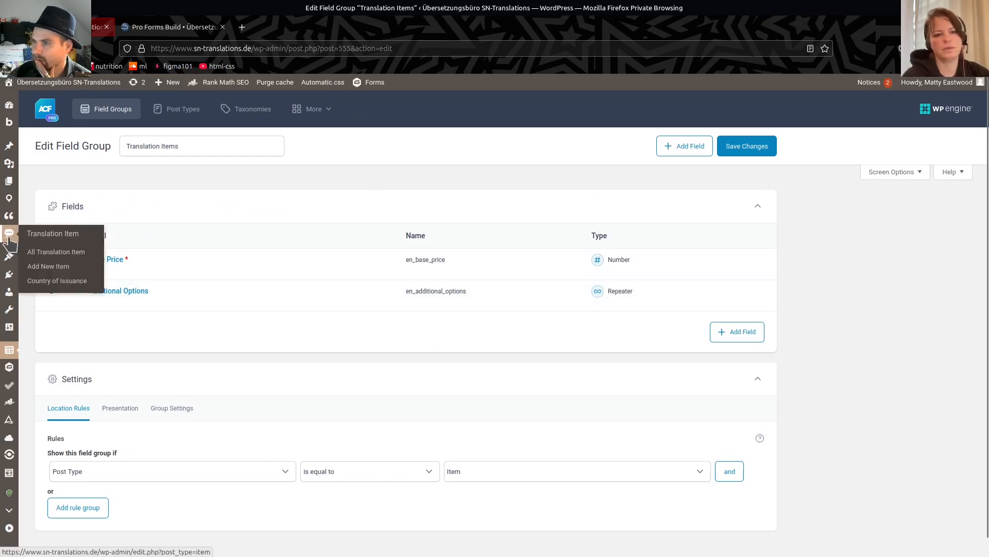
middle_click(49, 267)
middle_click(49, 267)
middle_click(50, 267)
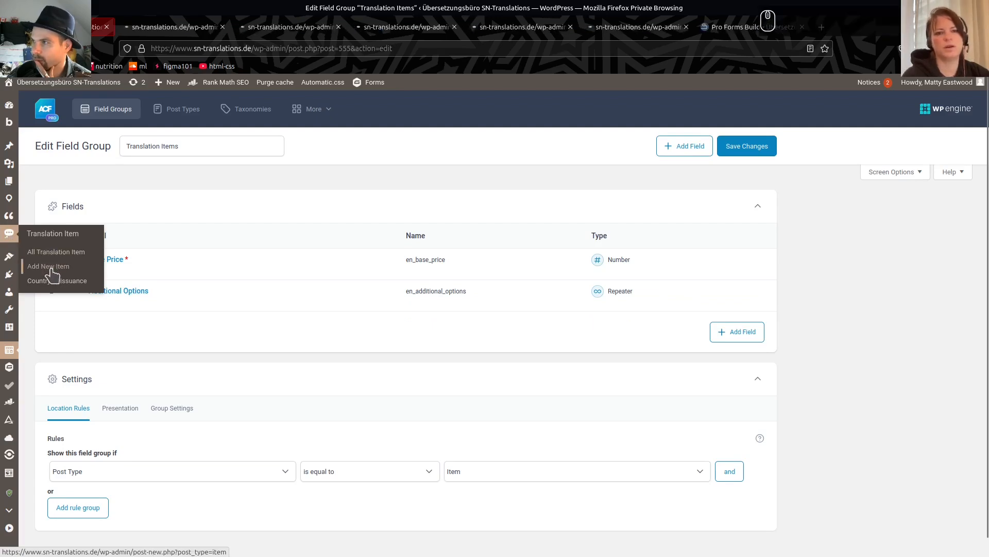
click(148, 27)
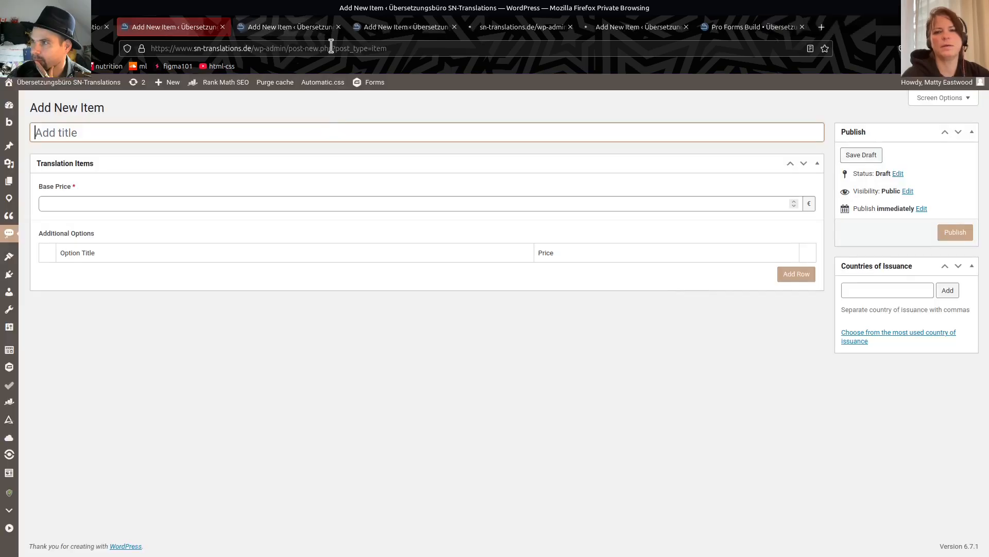
- Close the four surplus Add New Item browser tabs, keeping a single one open
click(338, 28)
click(338, 28)
click(339, 27)
click(340, 28)
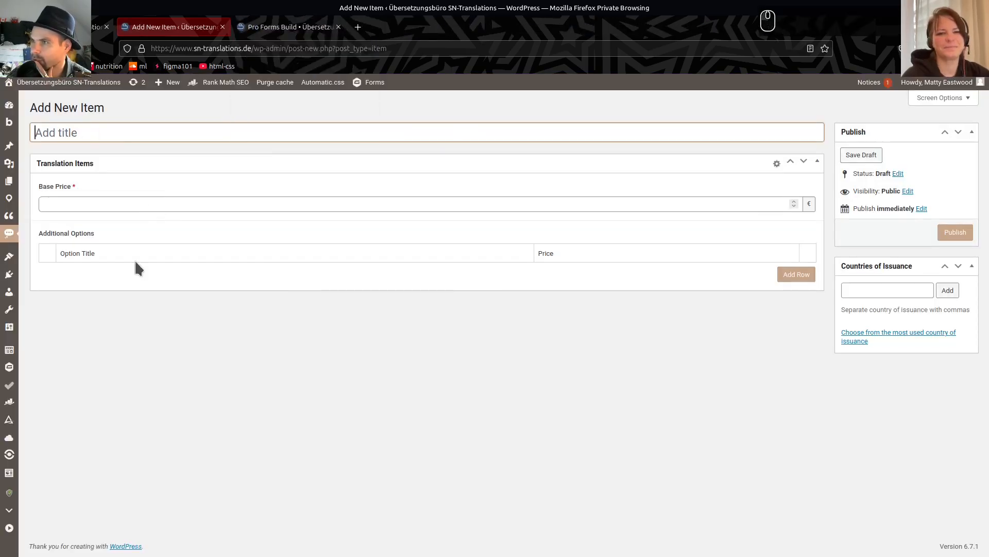
click(95, 134)
text(Drive)
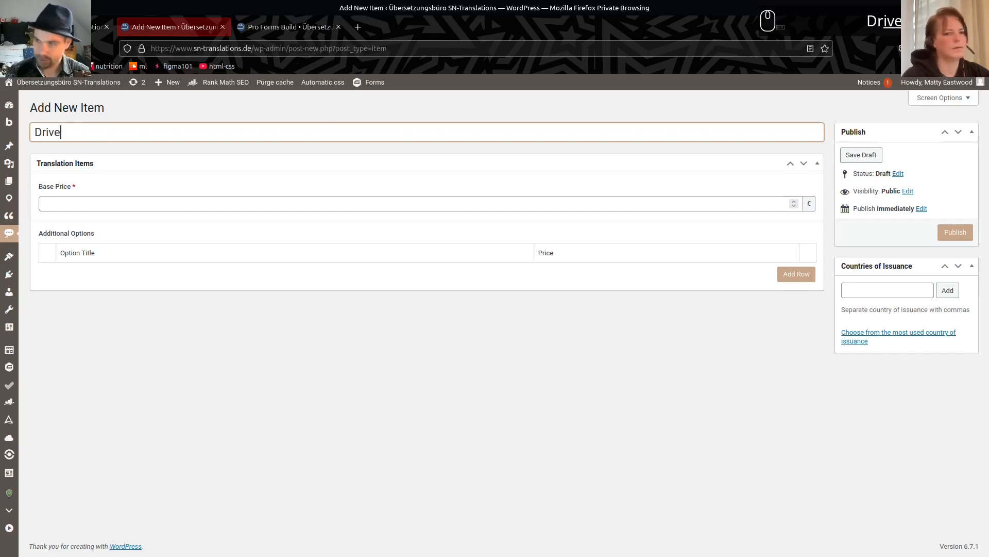
text(r's)
- Consult the Architecture diagram on the FigJam board for document names and title the new WordPress item "Divorce Decree"
key(super)
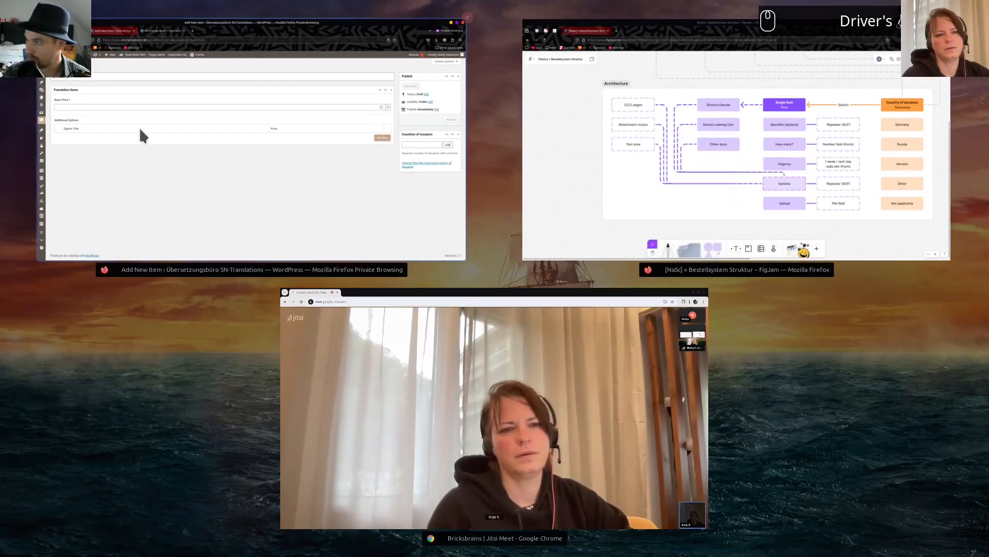
click(572, 143)
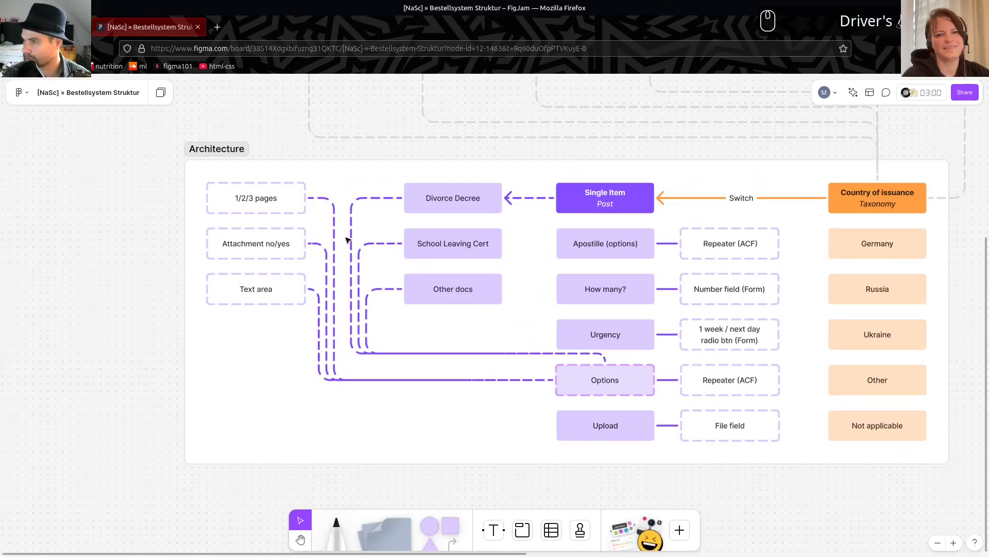
key(super+Tab)
triple_click(134, 137)
text(Divorce Decree)
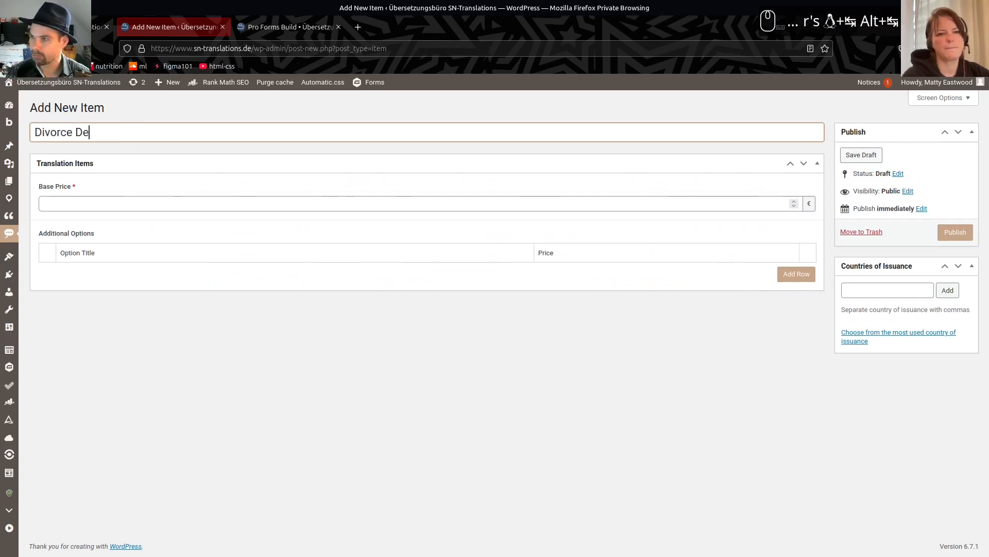
- Begin filling in the Base Price of the Divorce Decree item, glancing at the FigJam board for reference
click(73, 206)
key(alt+Tab)
key(alt+Tab)
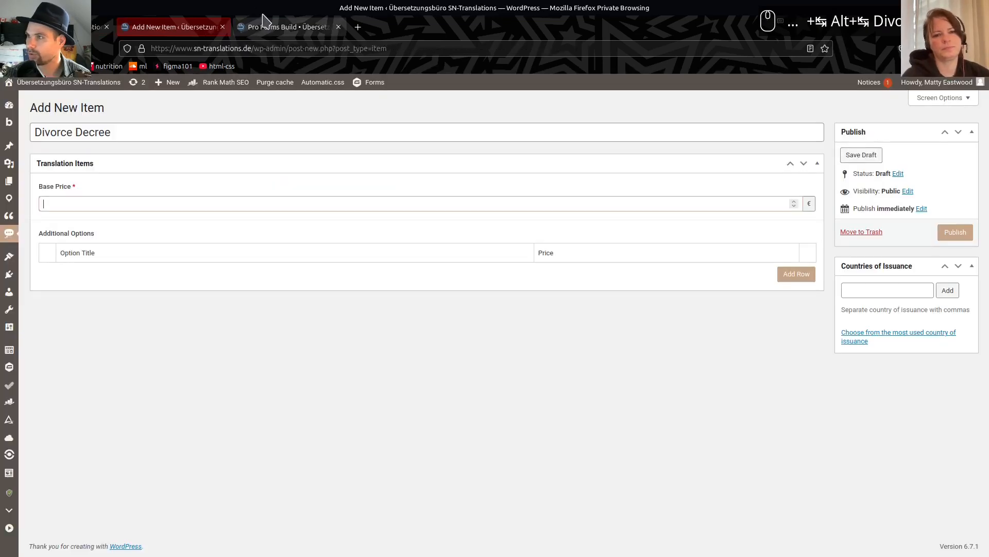
- Set the Divorce Decree item's base price to 25 €
text(25)
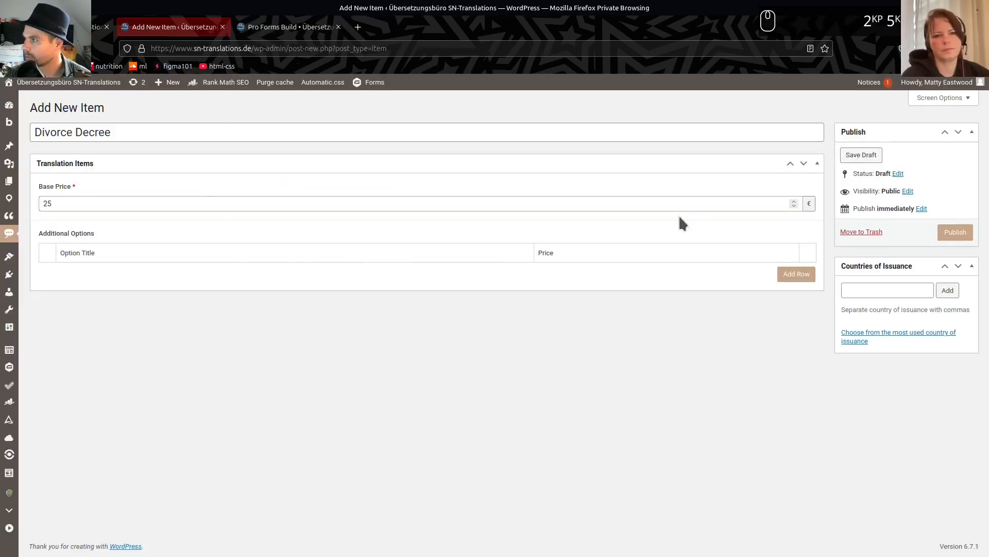
click(43, 253)
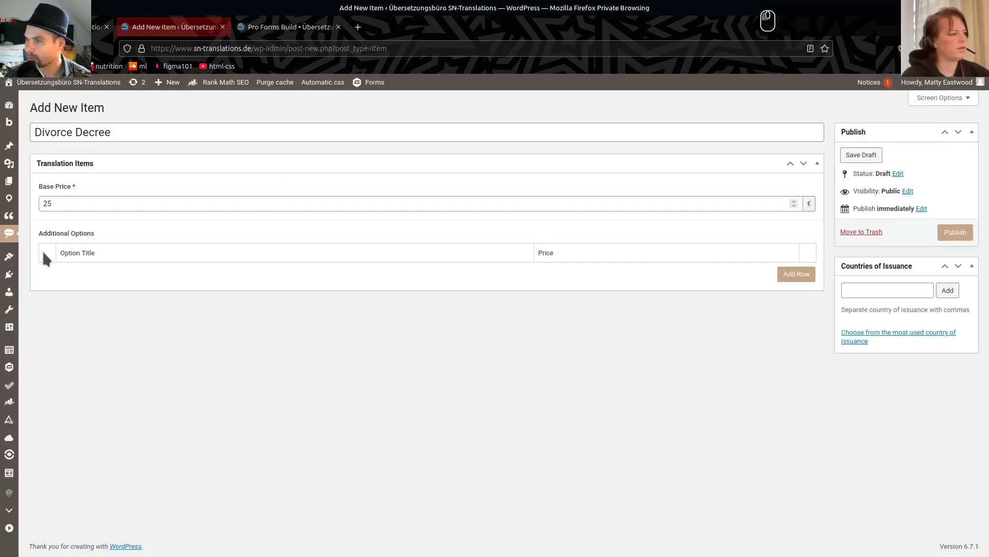
click(88, 251)
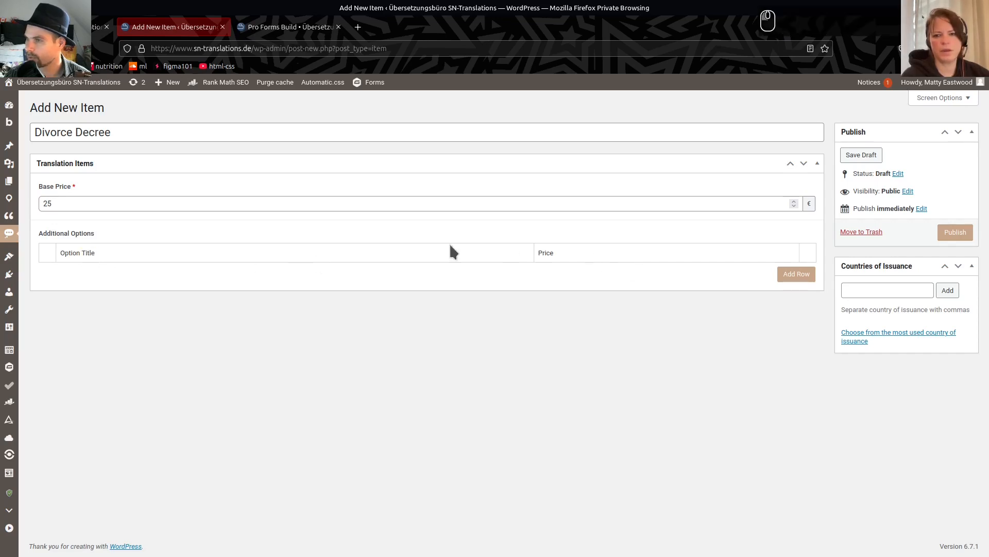
- Add a row to the additional options and title it "1 Page"
click(799, 274)
click(114, 273)
text(Pages)
key(Tab)
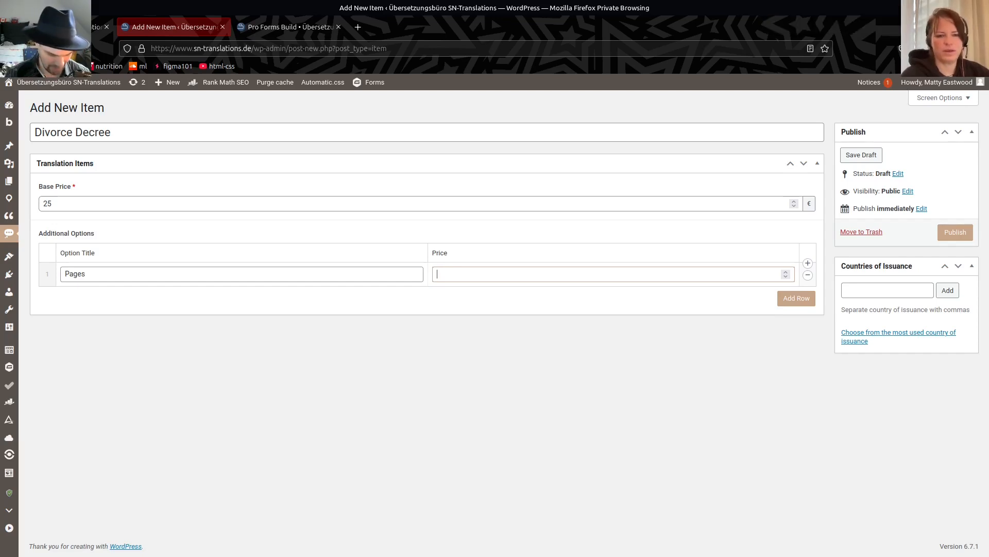
key(shift+Tab)
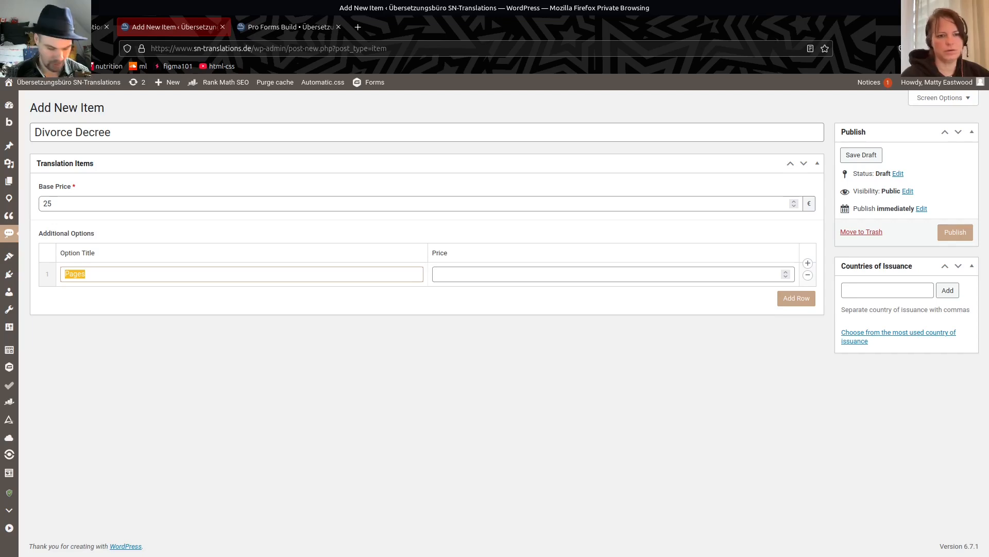
text(1 Page)
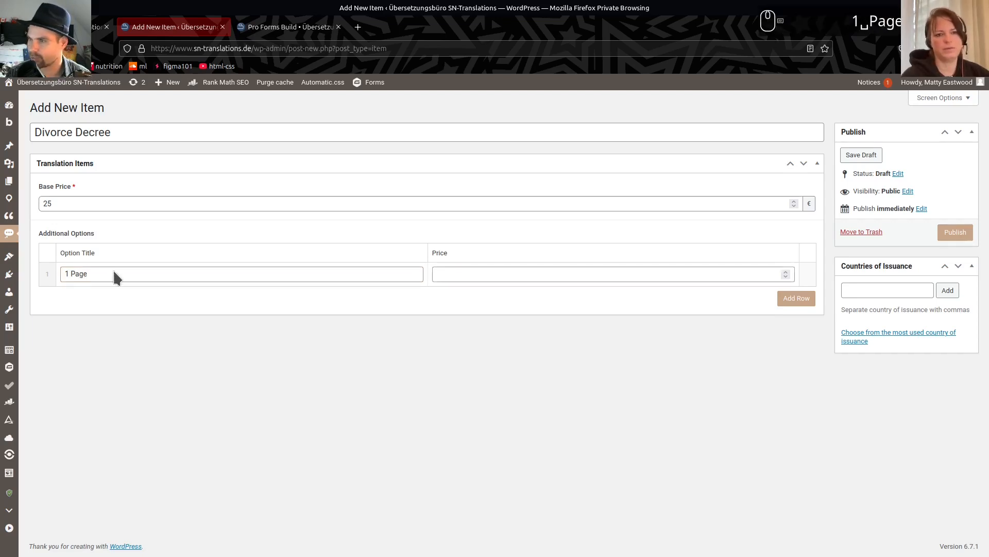
- Check the divorce decree page options on the live order form, and add a second additional option titled "2 pages"
key(alt+Tab)
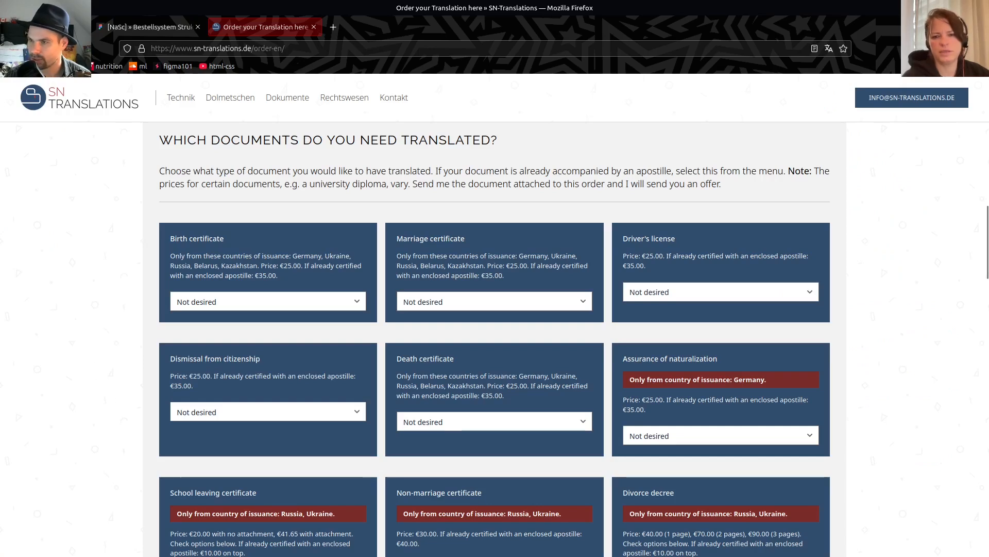
scroll(354, 294, down, 7)
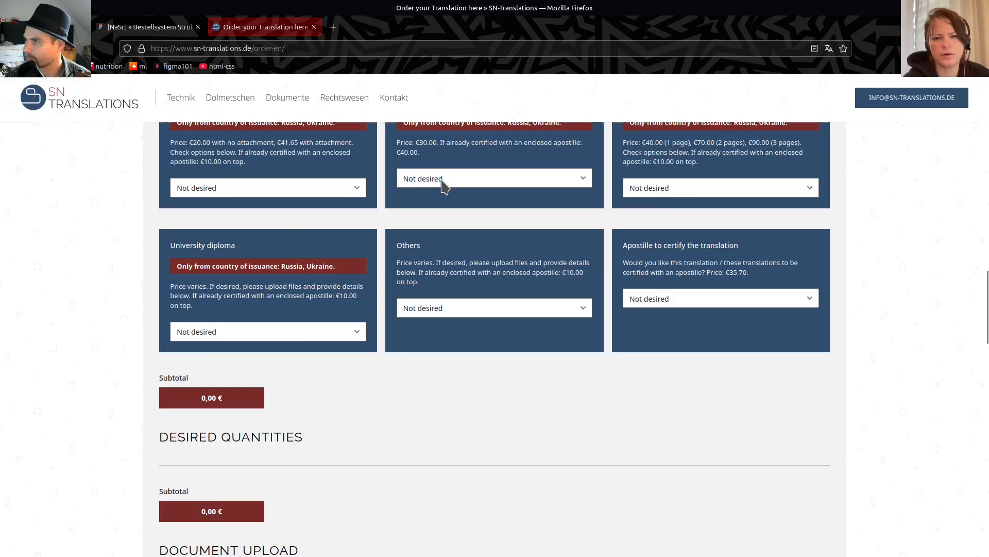
scroll(508, 318, up, 5)
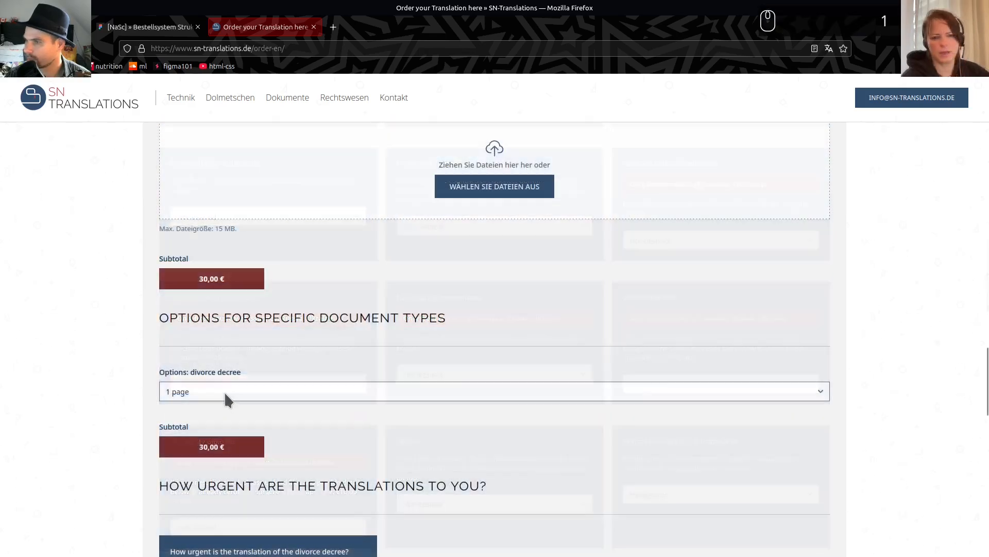
click(226, 393)
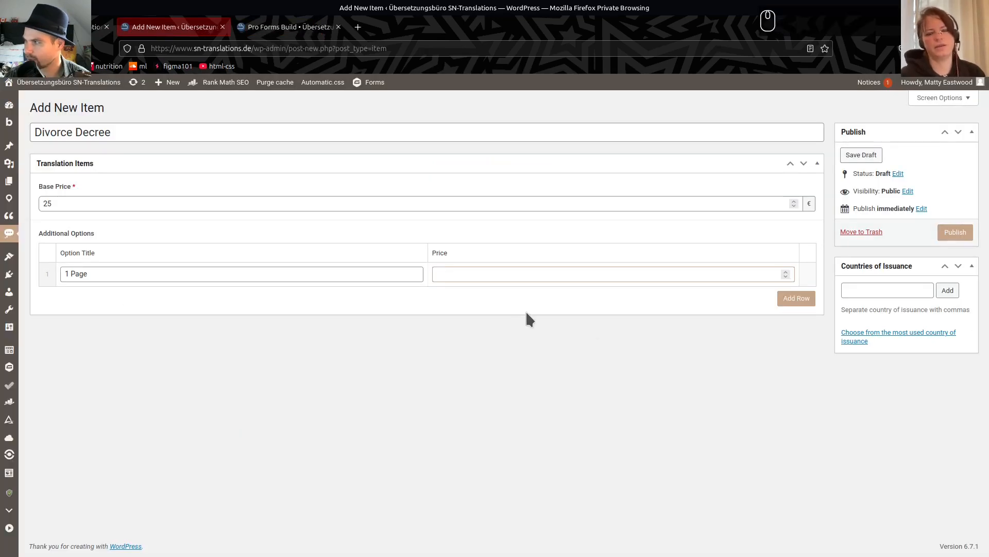
click(804, 300)
click(154, 294)
text(2 Pages)
key(ctrl+Left)
key(Left)
key(Right)
key(Delete)
text(p)
- Retitle the first additional option "2 pages" and the second one "3 pages"
key(shift+Tab)
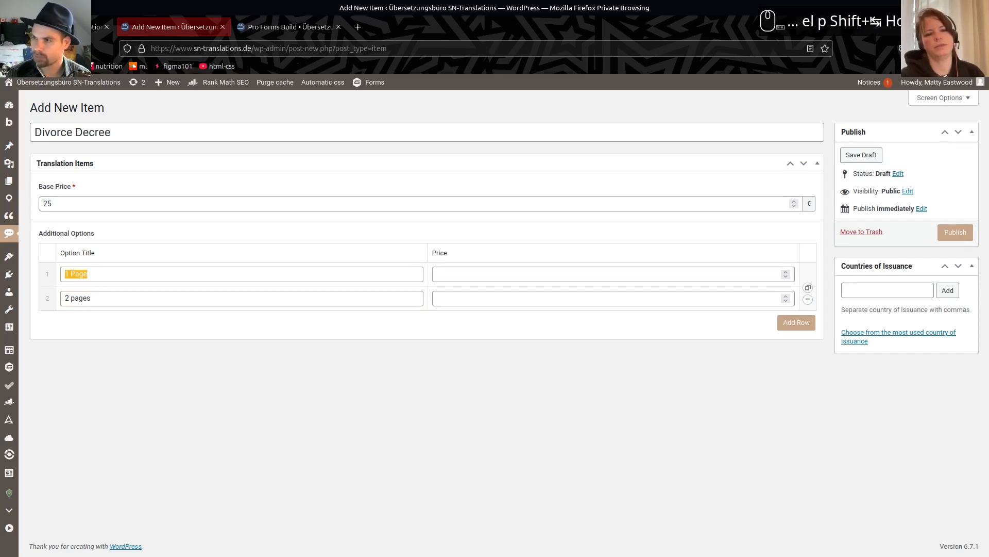
key(Home)
text(2)
key(Delete)
key(Right)
key(Delete)
text(ps)
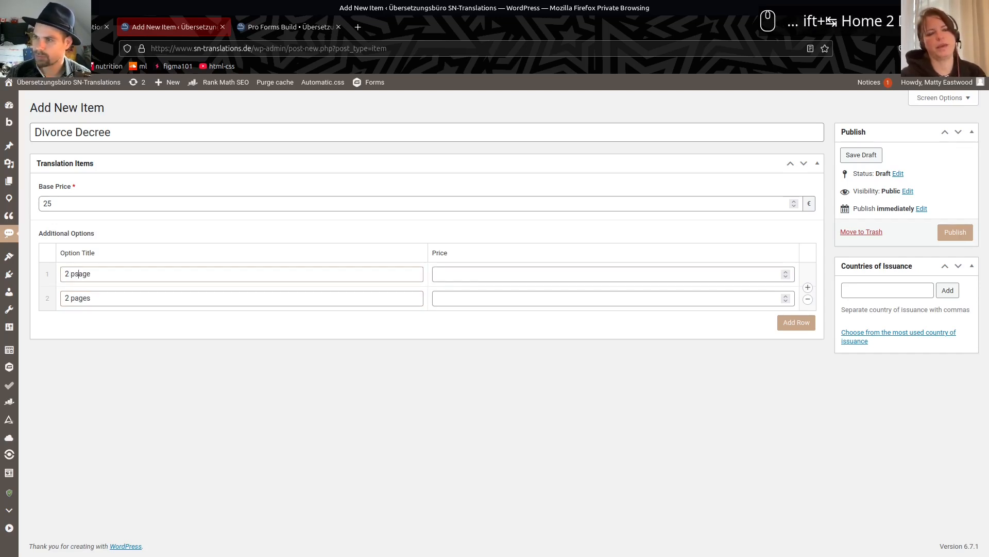
key(BackSpace)
key(Tab)
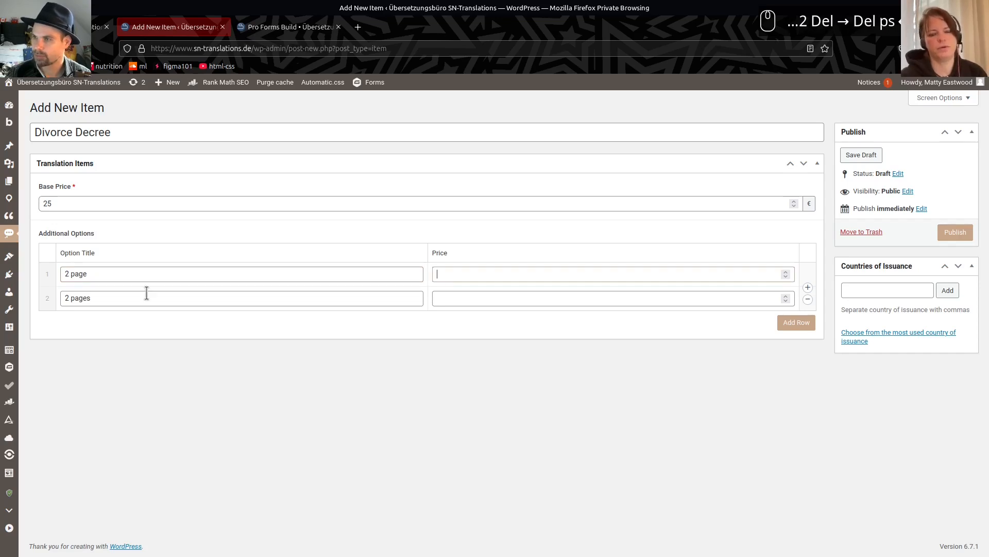
click(115, 273)
text(s)
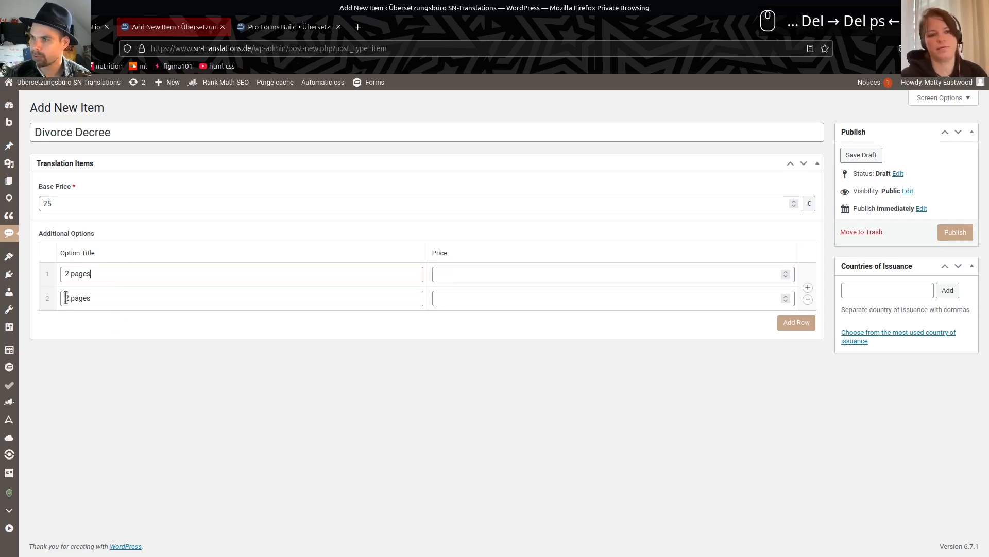
drag(69, 298, 61, 299)
text(3)
- Set the price to 30 for the "2 pages" option and 50 for the "3 pages" option
click(448, 272)
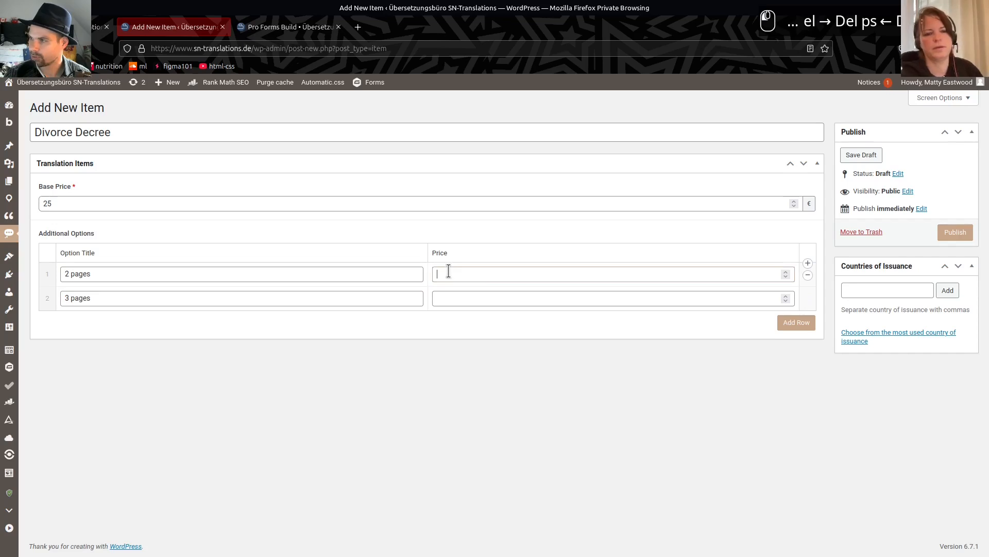
text(30)
key(Tab)
key(Tab)
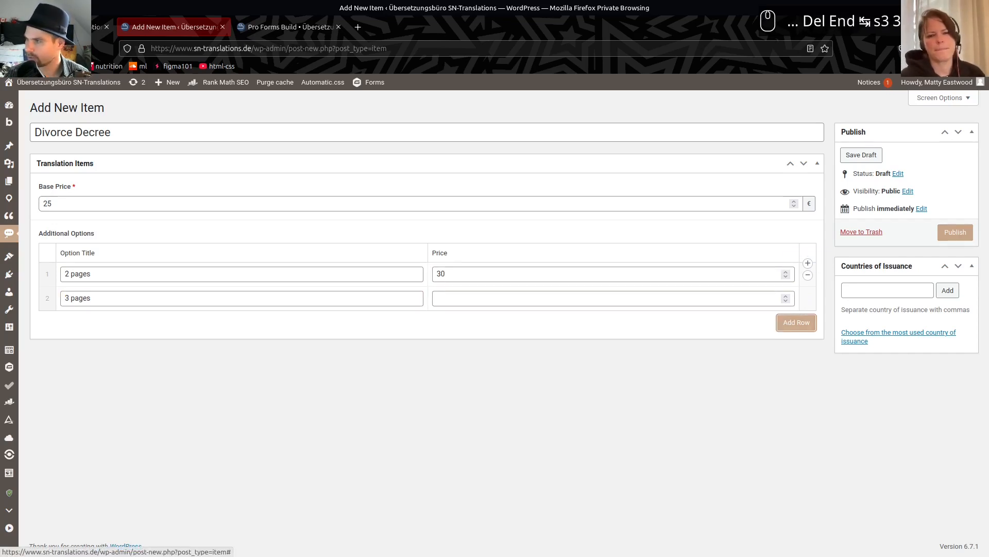
text(50)
- Recheck the divorce decree options on the live order form and publish the Divorce Decree item
key(alt+Tab)
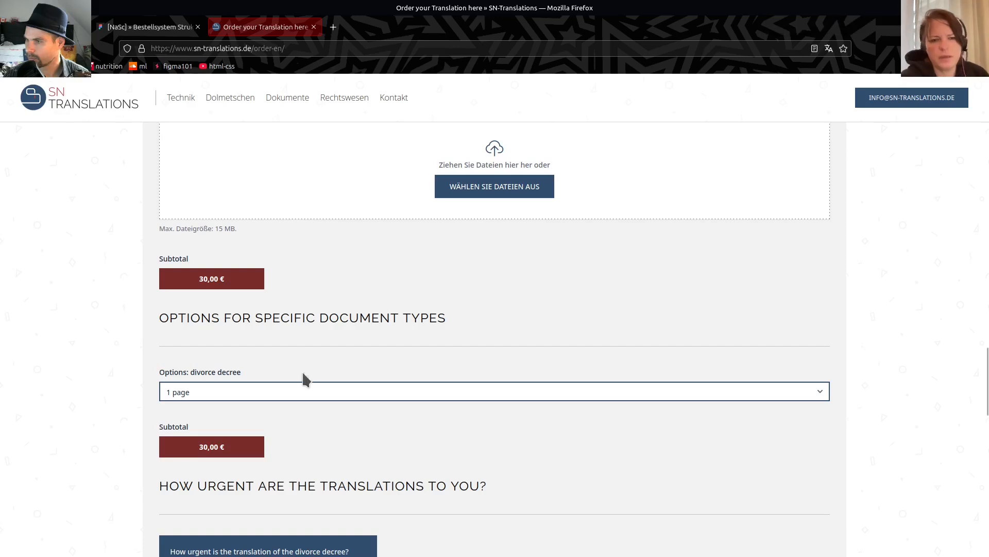
click(278, 397)
click(278, 395)
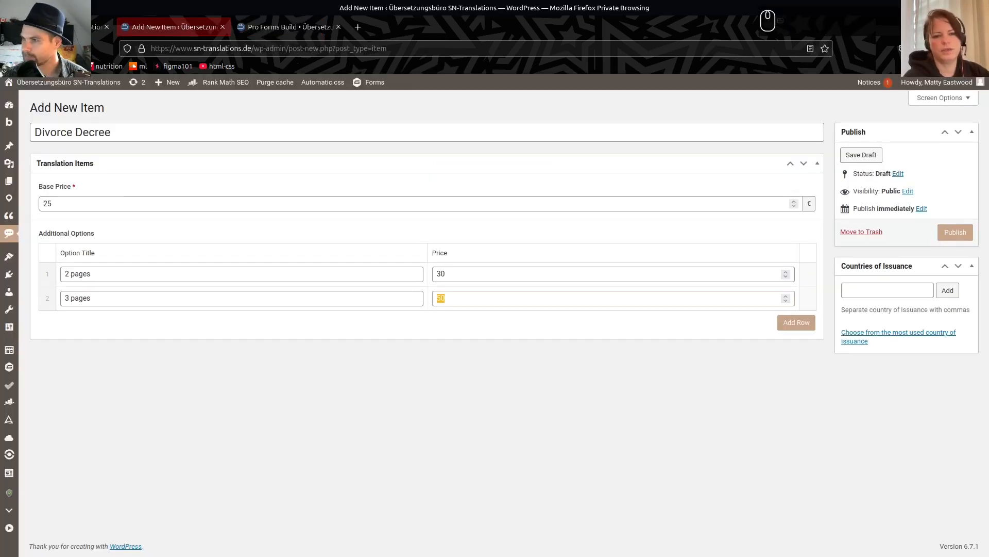
click(957, 233)
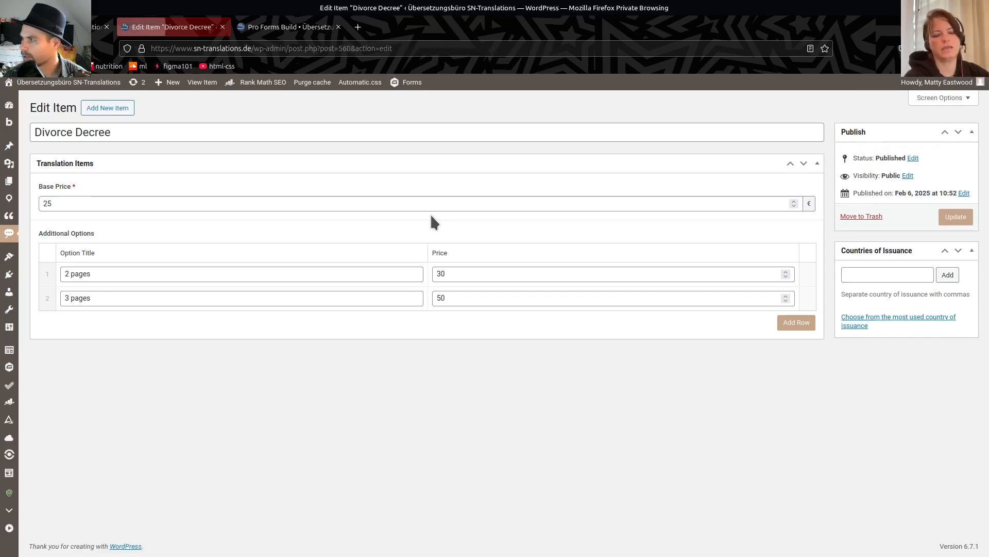
- Add Ukraine, Russia, Germany, Other and Not applicable as the item's countries of issuance
click(873, 268)
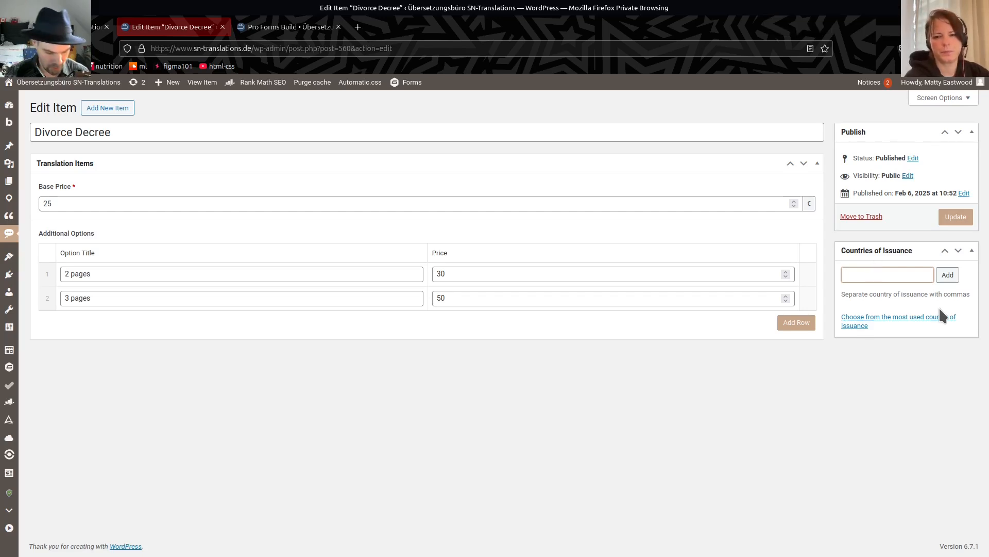
text(Ukraine)
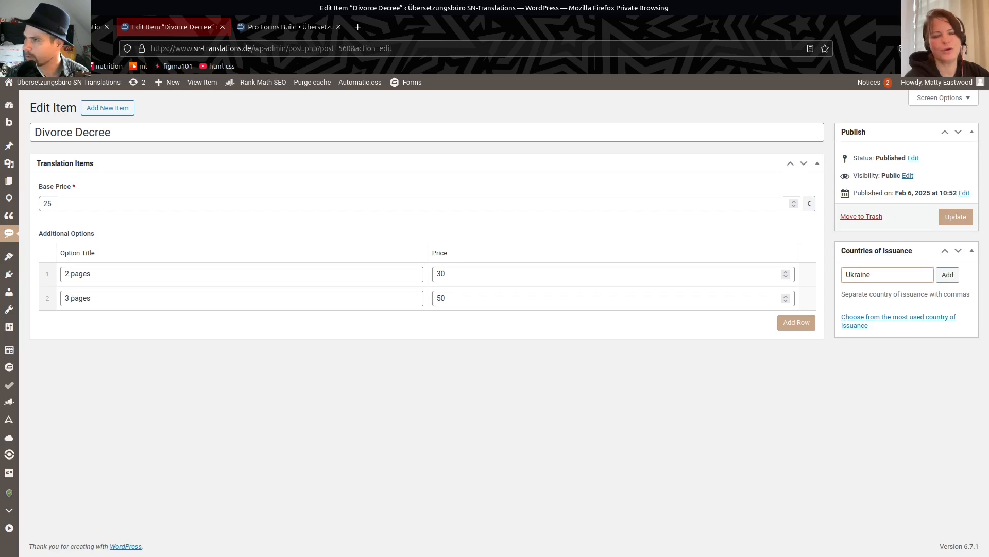
key(Return)
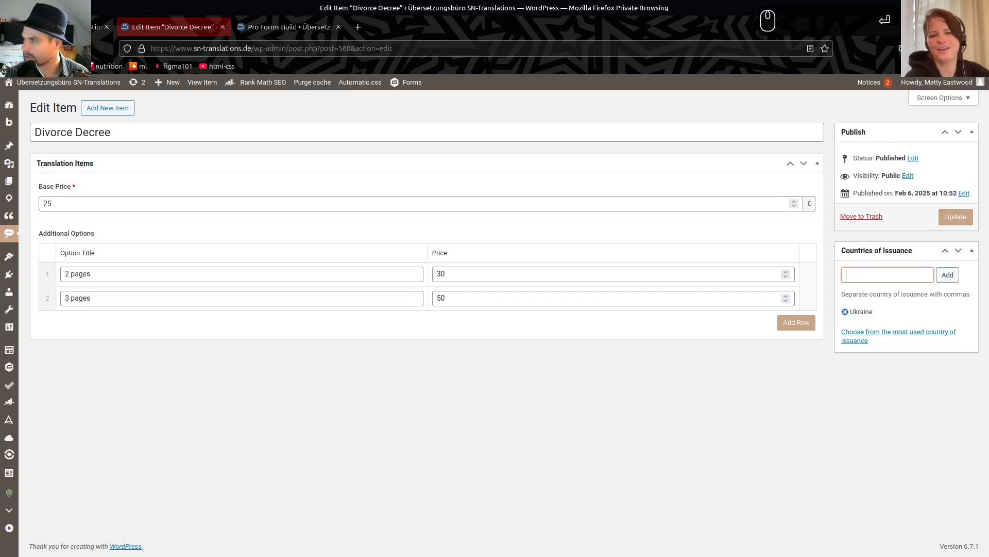
text(Russia)
key(Return)
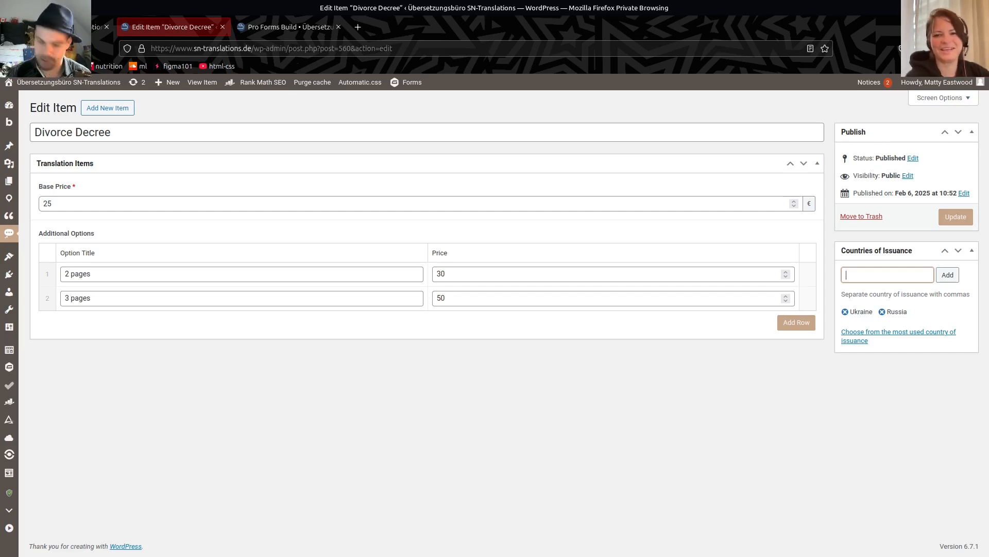
text(Germany)
key(Return)
text(Other)
key(Return)
text(Not applica)
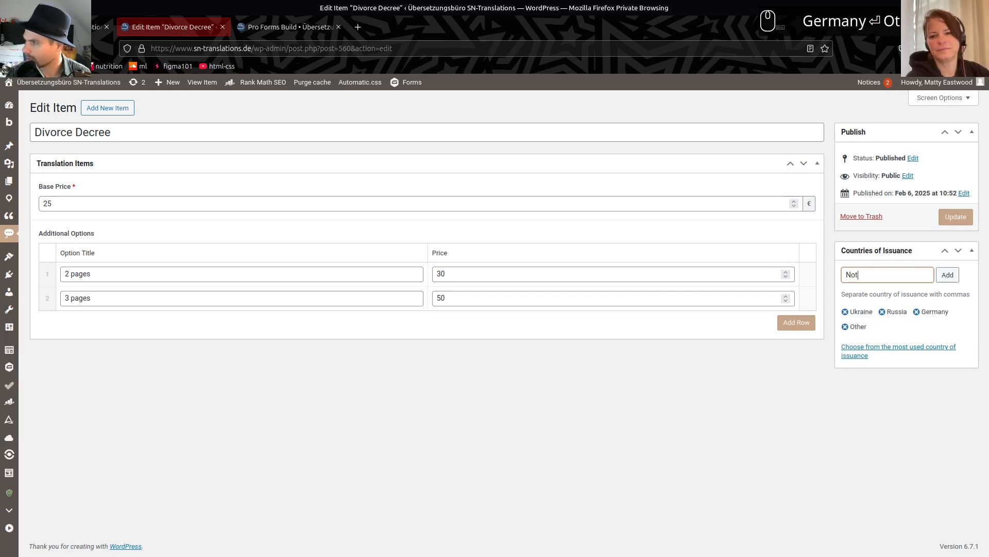
text(ble)
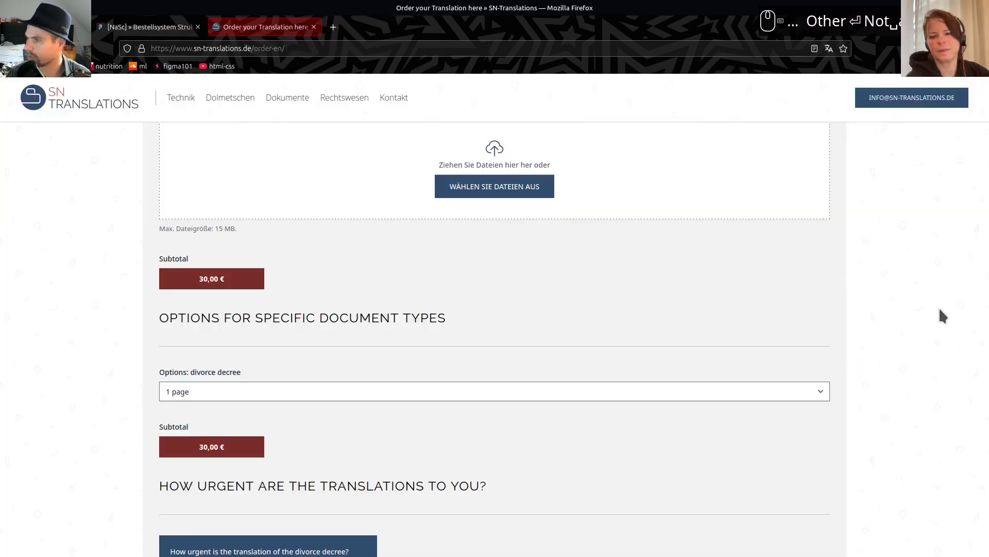
- Review the Architecture diagram on the FigJam board, then return to the Divorce Decree item and update it
click(104, 28)
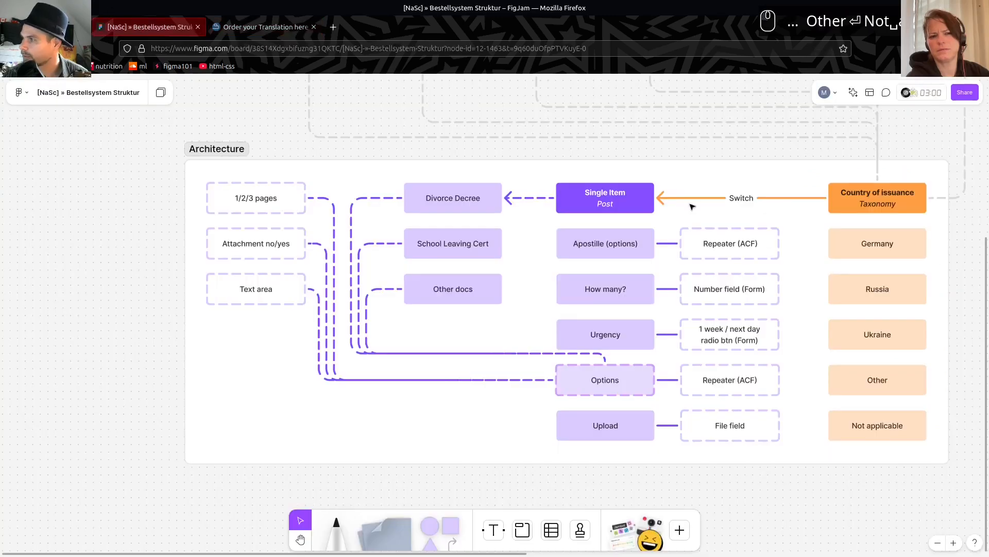
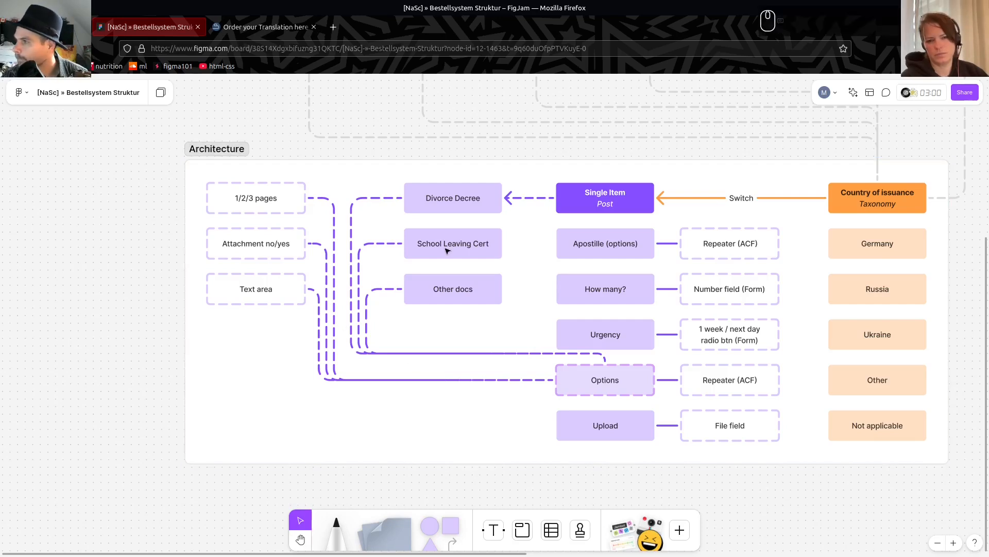
key(alt+Tab)
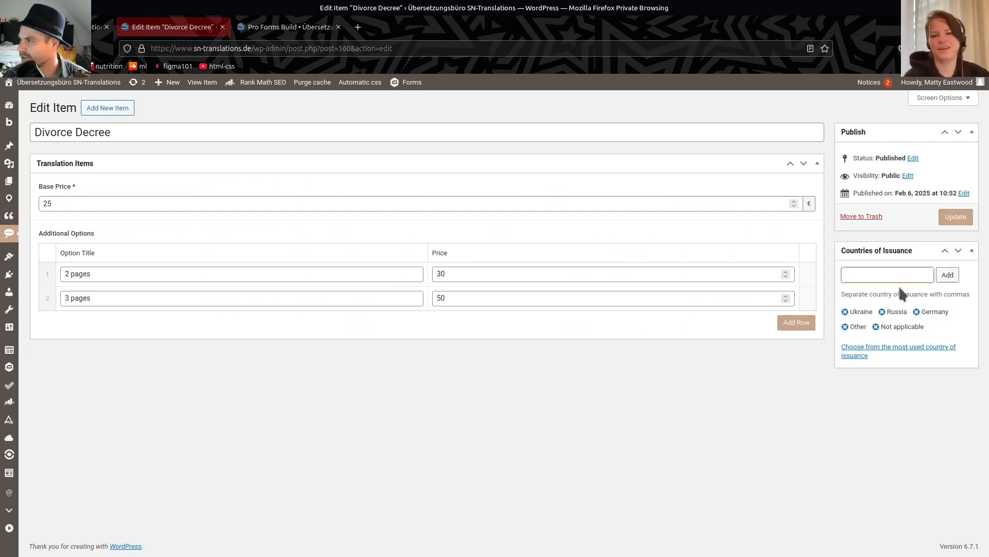
click(959, 219)
- Make the Countries of Issuance taxonomy hierarchical in ACF, save the change, and return to the Divorce Decree item
click(77, 27)
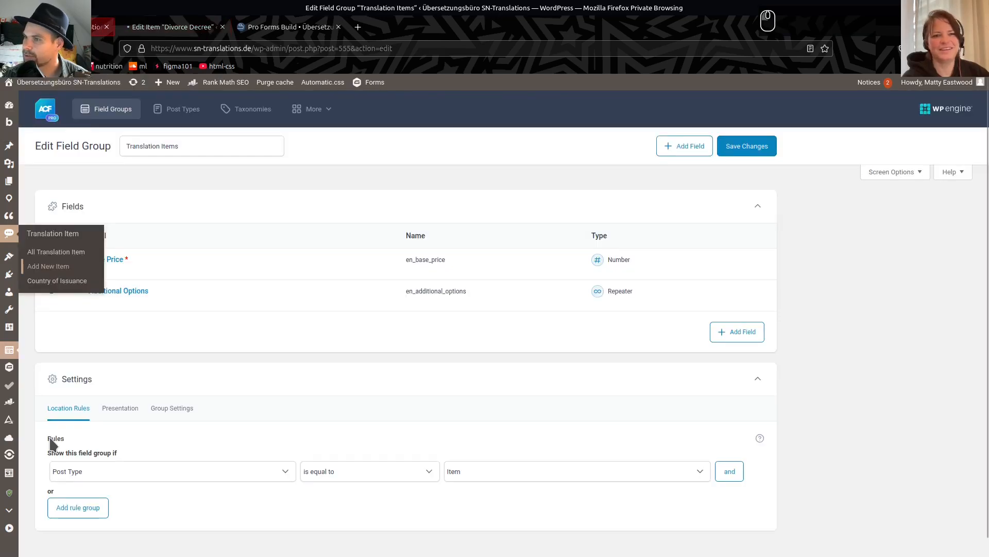
click(95, 120)
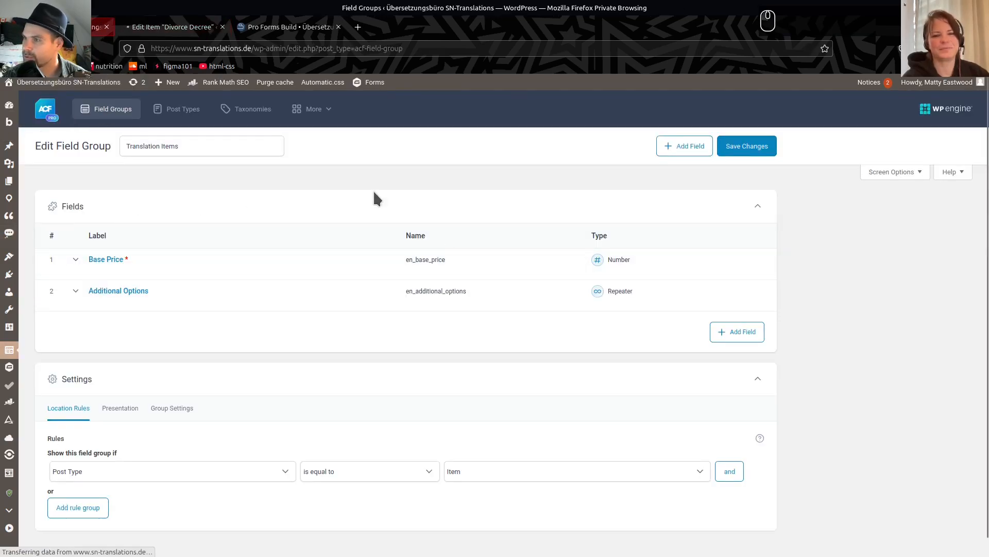
click(96, 259)
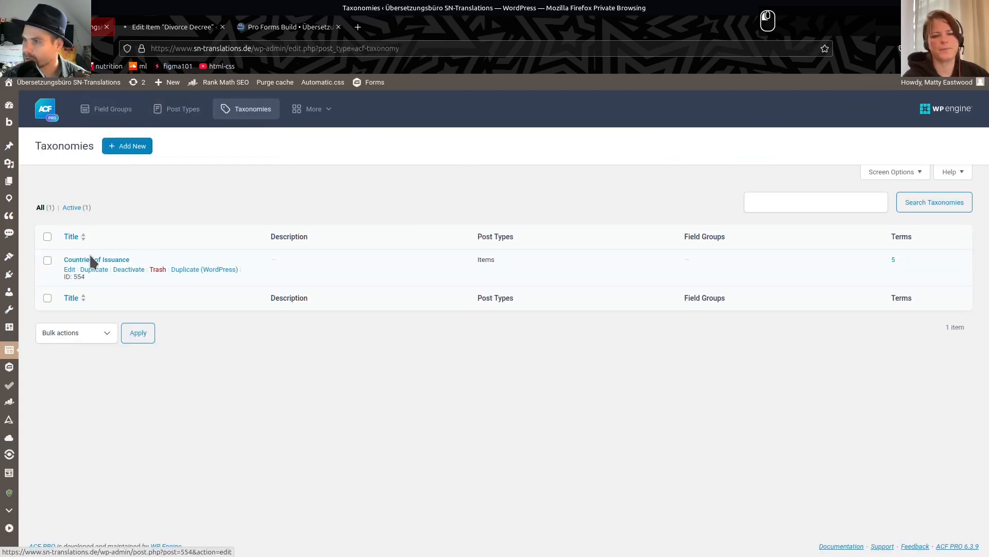
click(96, 259)
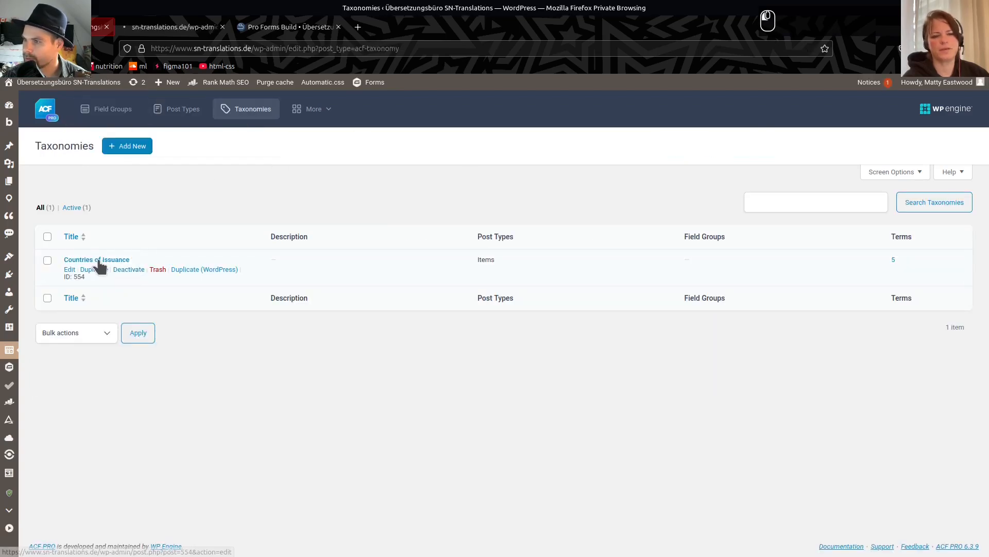
scroll(283, 280, down, 7)
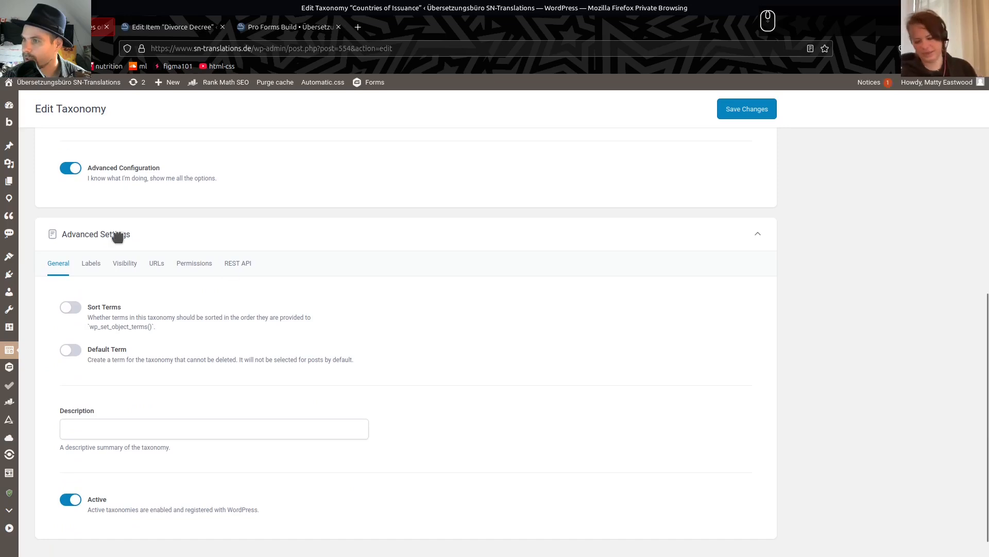
scroll(101, 240, up, 4)
click(71, 302)
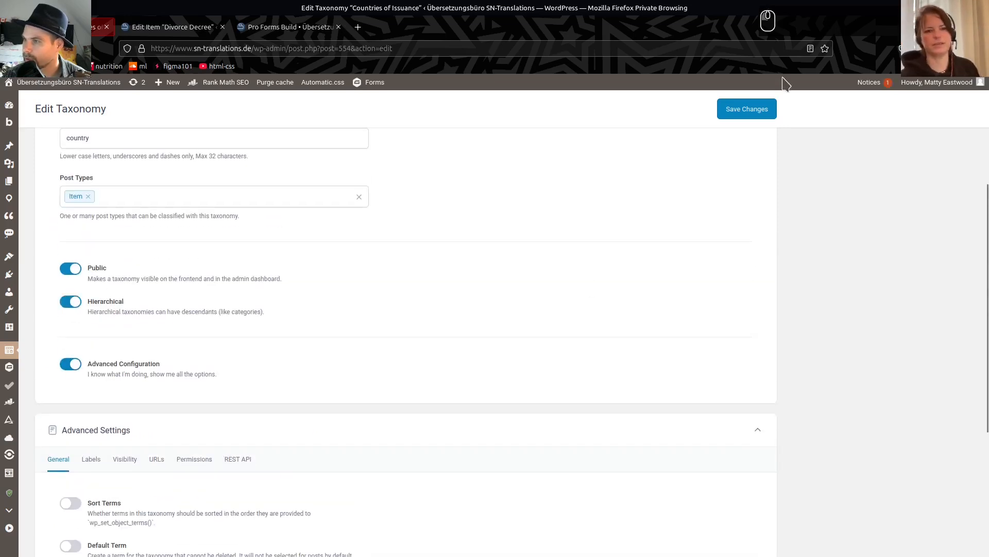
click(722, 109)
click(171, 27)
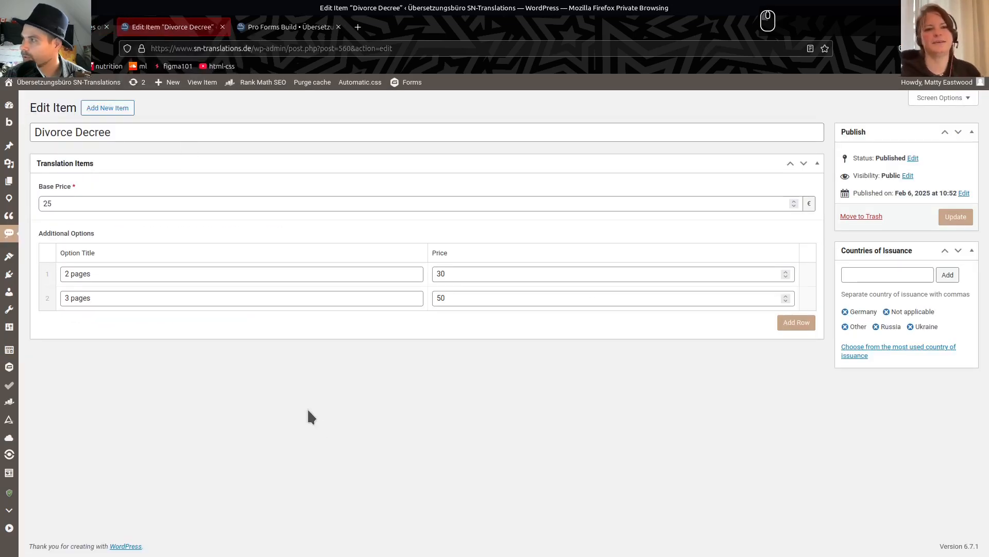
- Reload the Divorce Decree item, clear and reselect Not applicable among its countries of issuance, and update the item
key(F5)
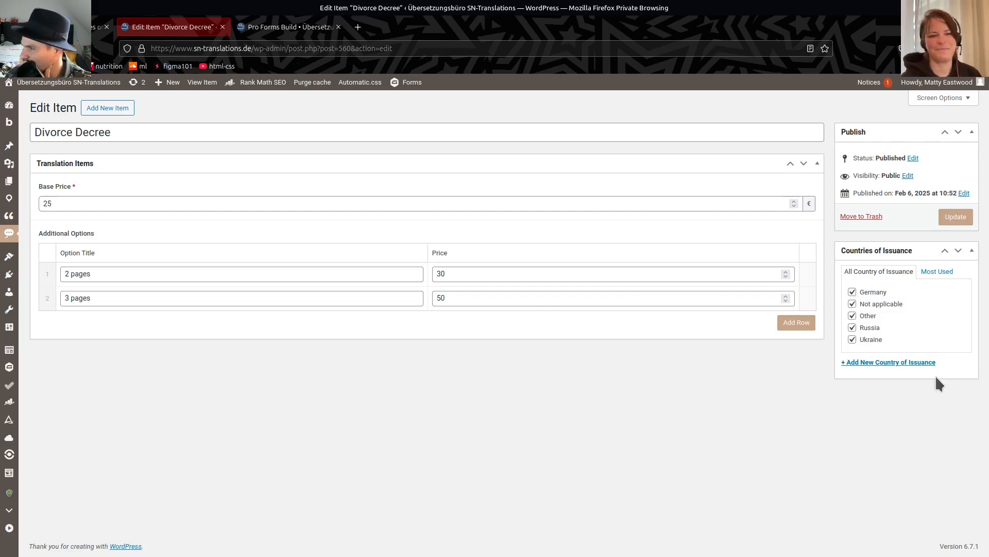
click(852, 303)
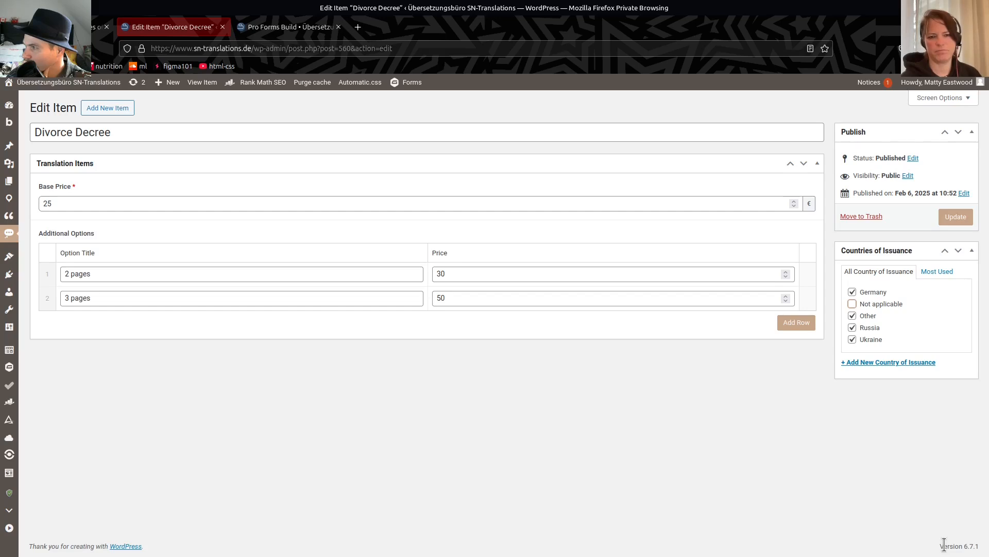
click(853, 303)
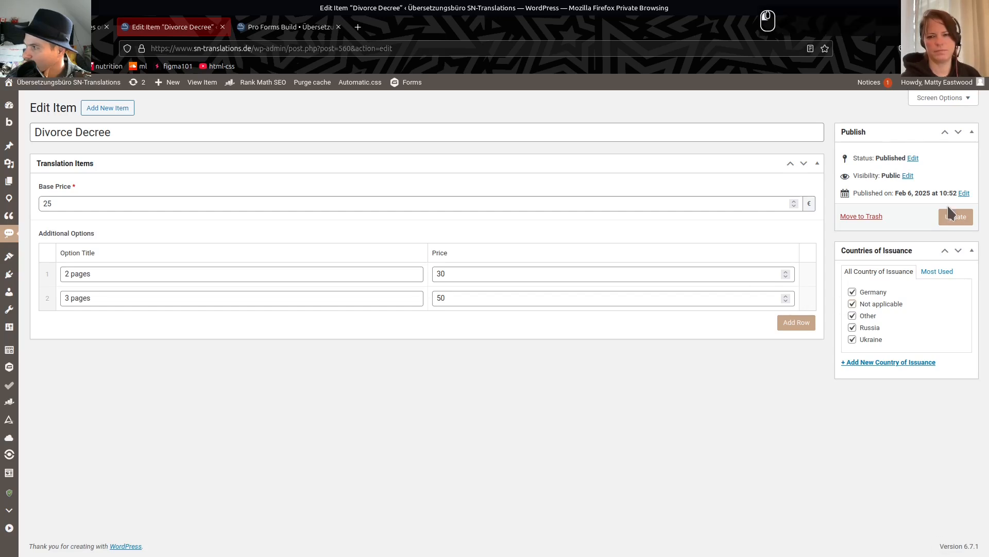
click(955, 216)
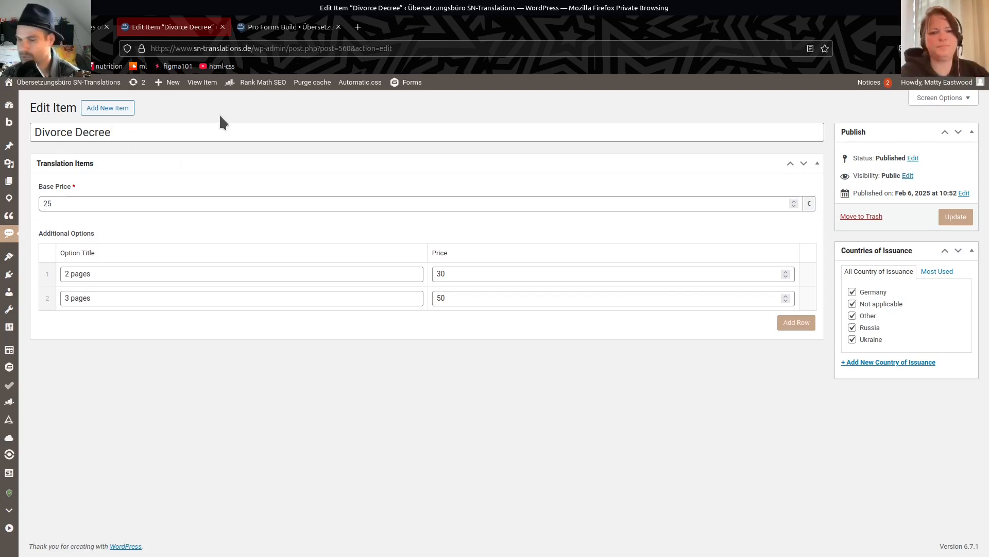
- Review the Items diagram above the Architecture section on the FigJam board, then return to the Divorce Decree item
key(alt+Tab)
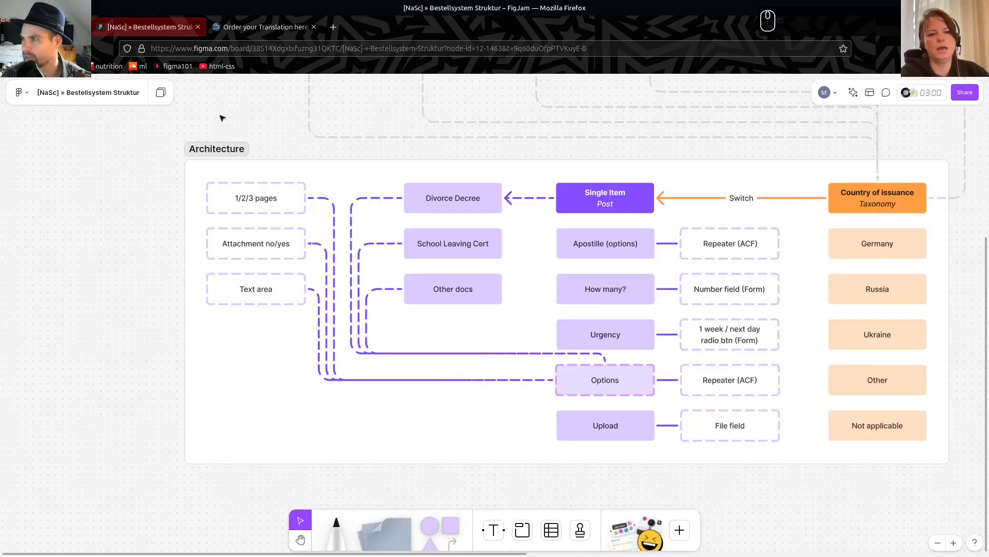
scroll(431, 317, up, 5)
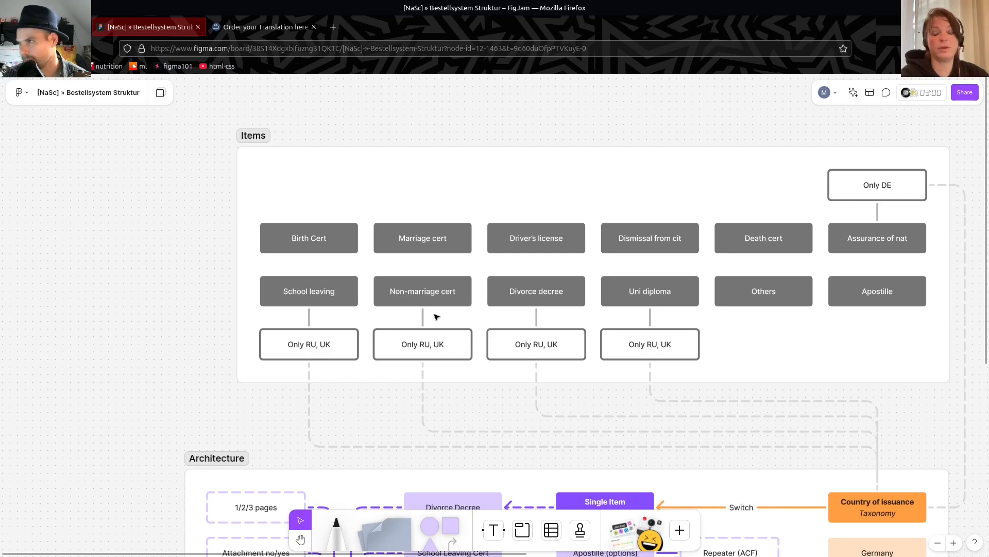
key(alt+Tab)
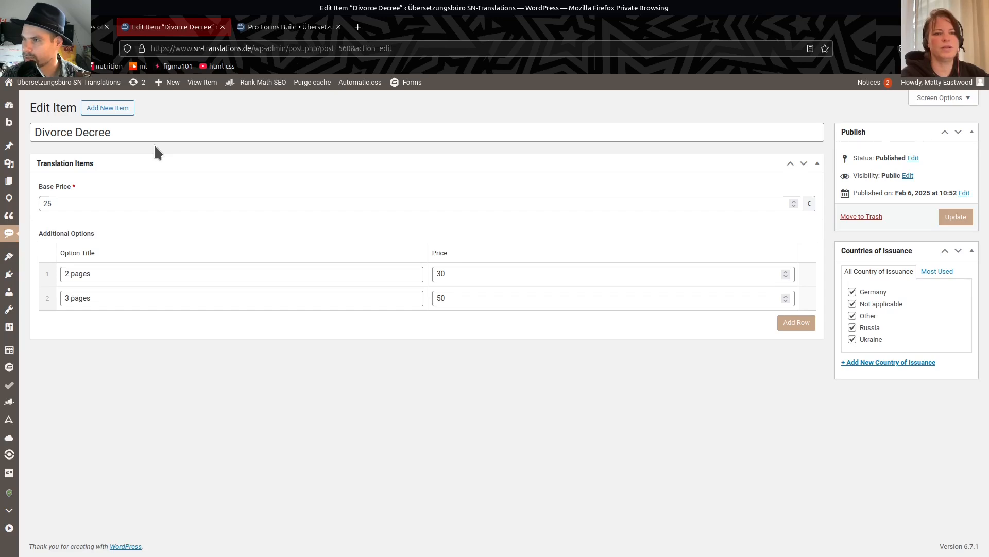
- Open three blank new-item pages in separate browser tabs and title the first one Assurance of naturalization
ctrl+click(107, 107)
ctrl+click(107, 107)
ctrl+click(107, 107)
click(287, 29)
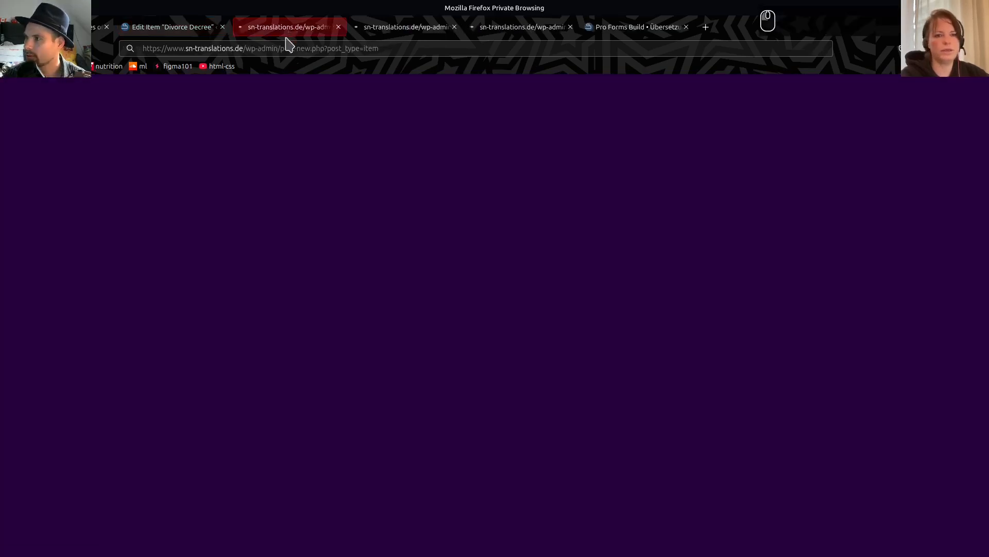
key(alt+Tab)
key(alt+Tab)
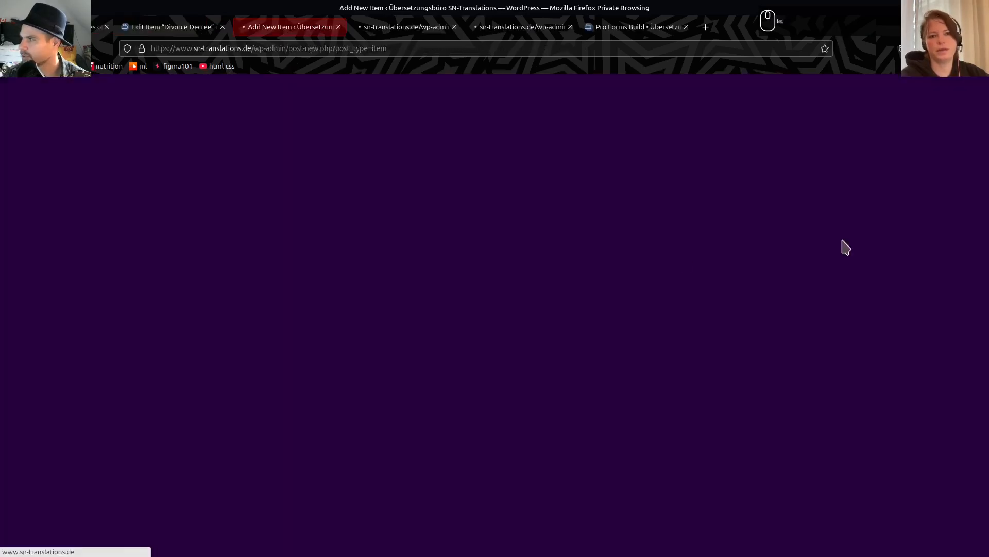
text(Assura)
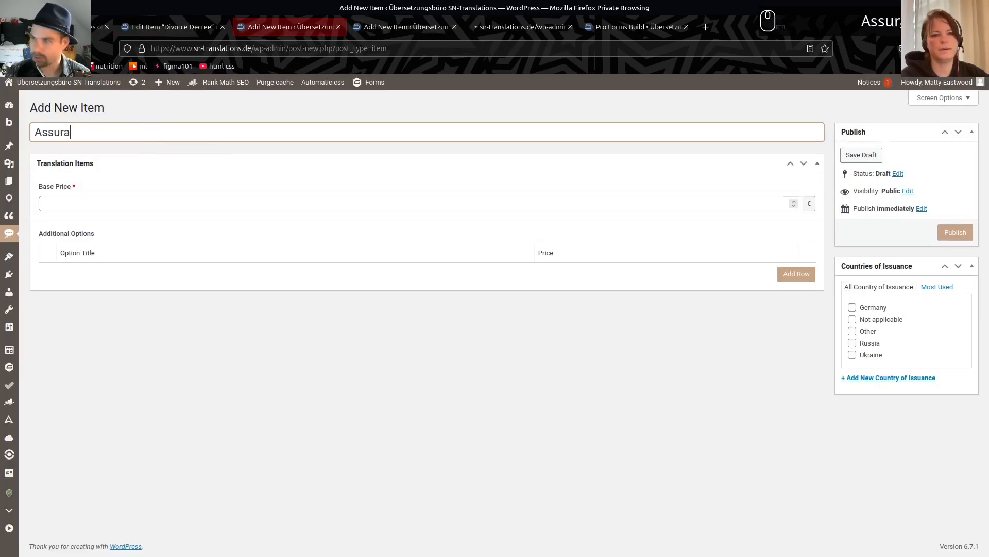
text(nce of naturalization)
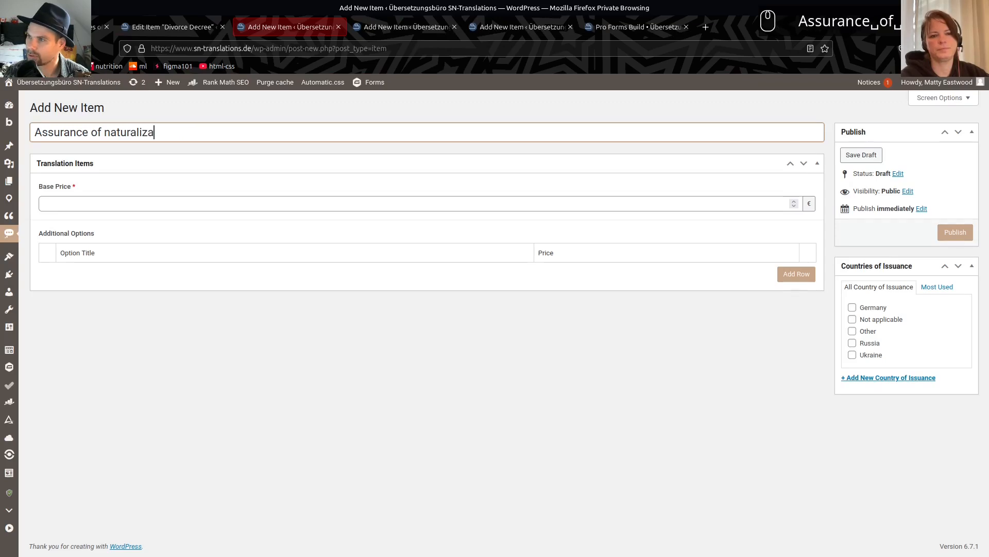
- Look up the assurance of naturalization price on the live order form and set the item's base price to 25 €
click(143, 209)
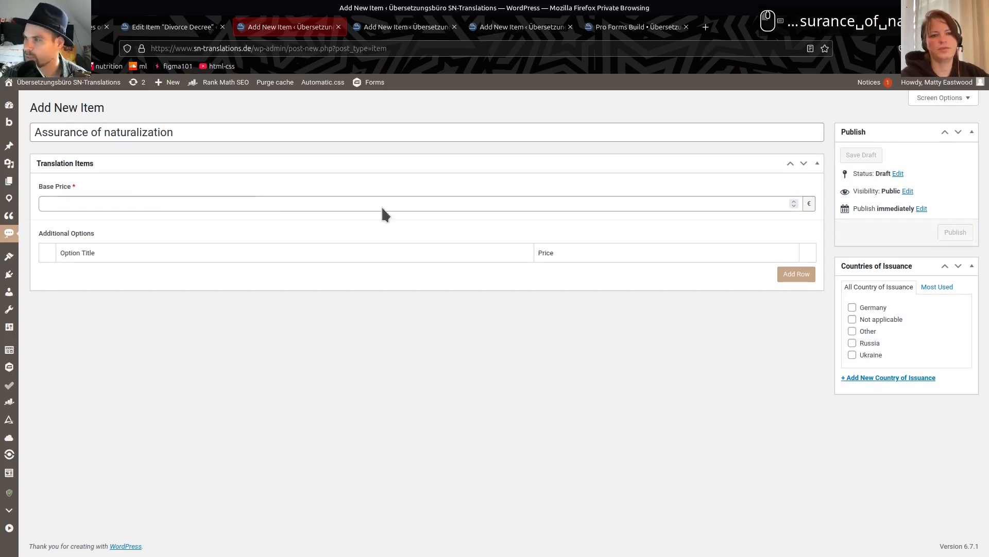
key(alt+Tab)
click(226, 28)
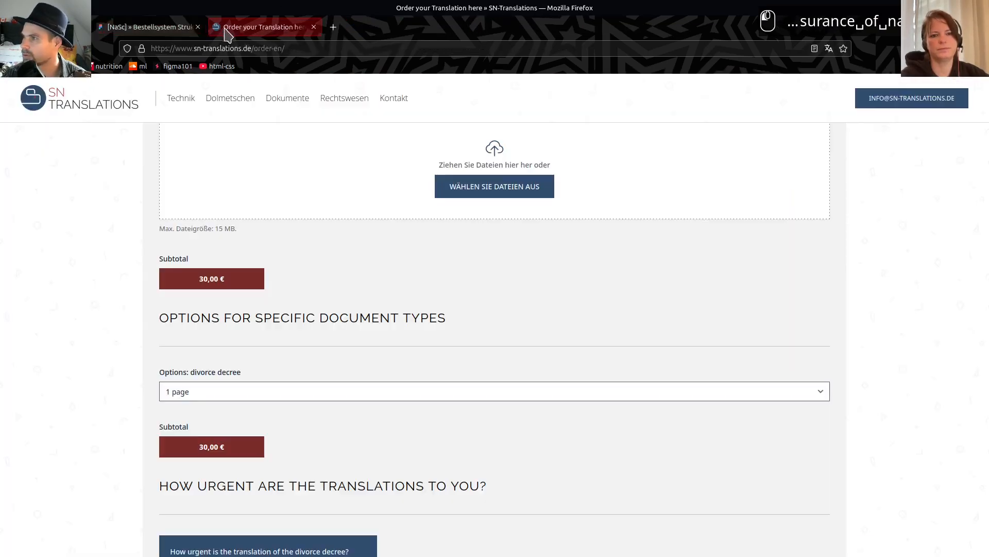
scroll(690, 283, up, 10)
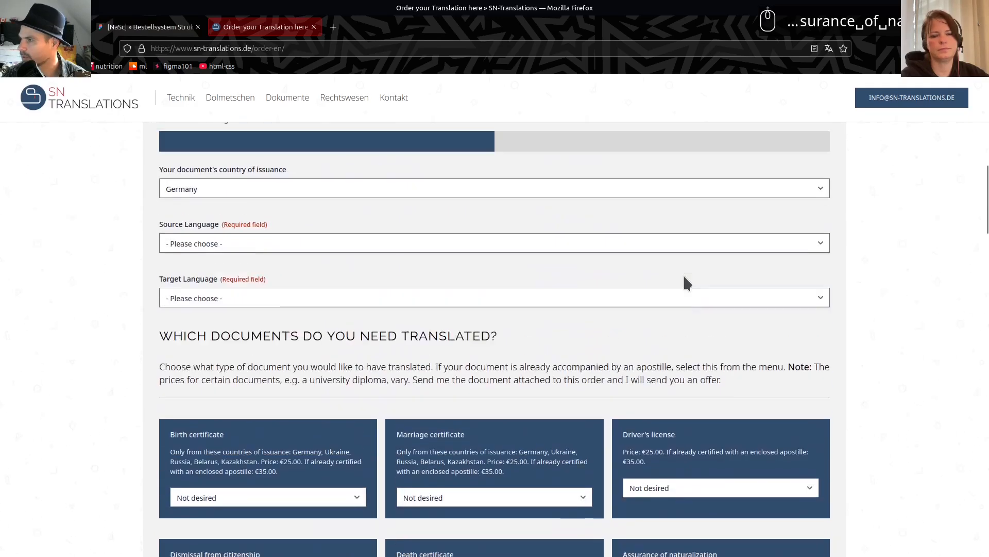
scroll(683, 274, down, 7)
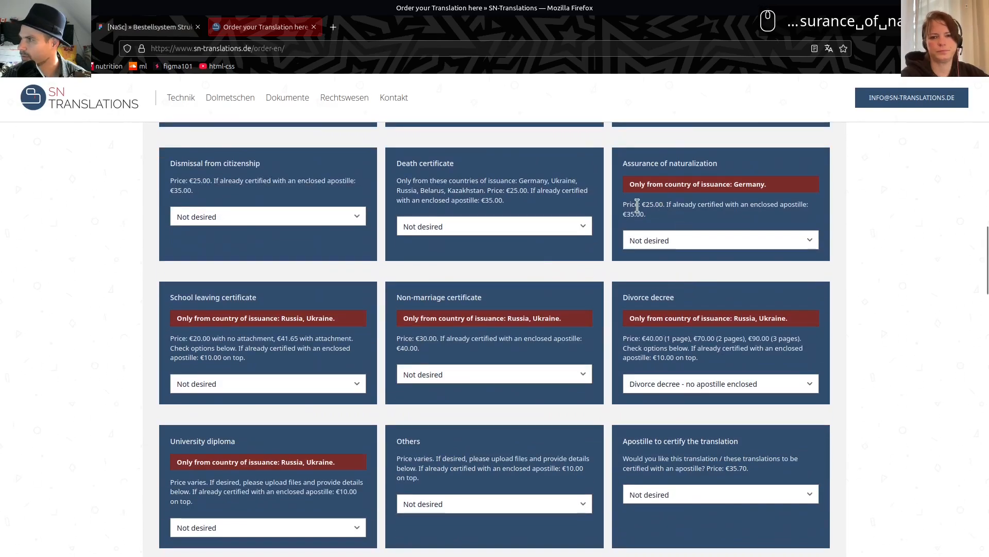
key(alt+Tab)
text(25)
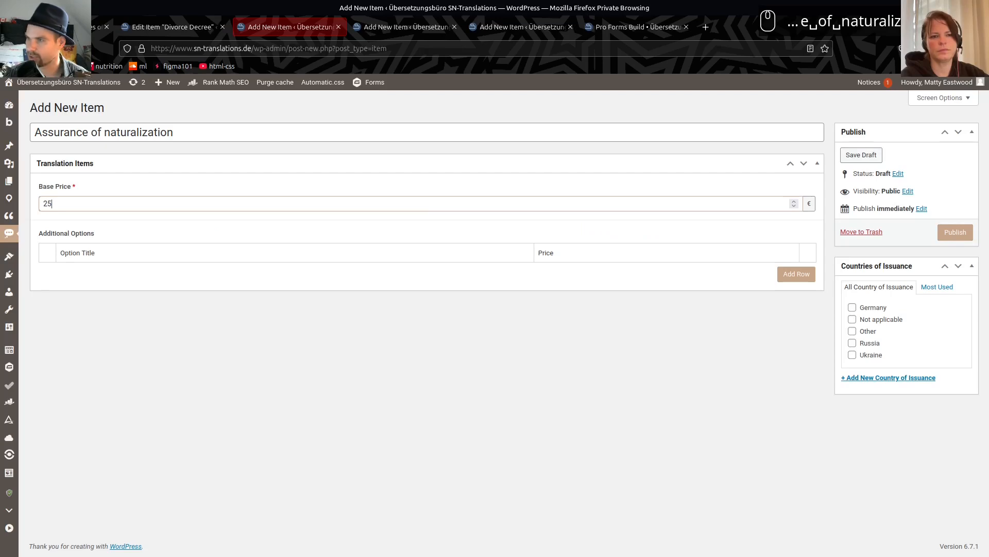
click(796, 273)
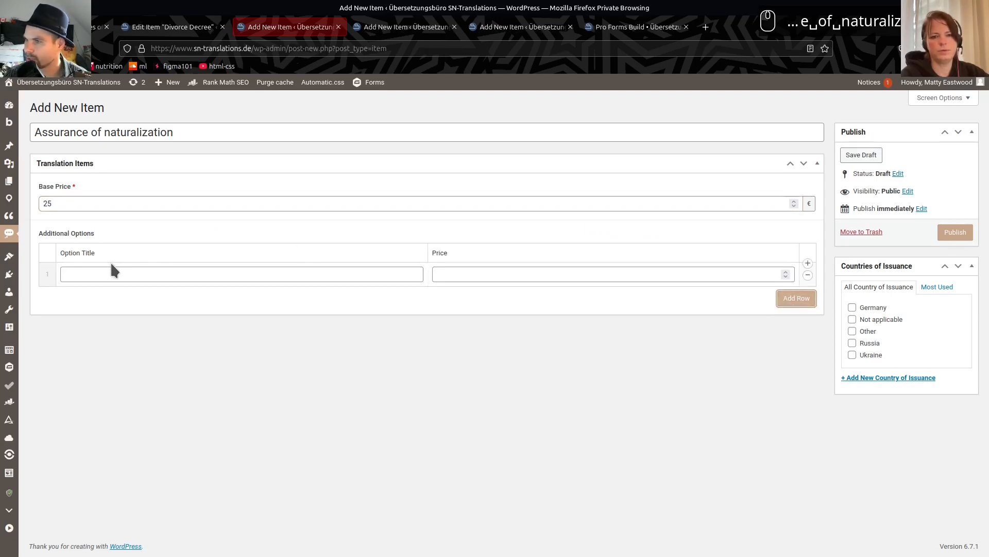
click(807, 276)
click(817, 257)
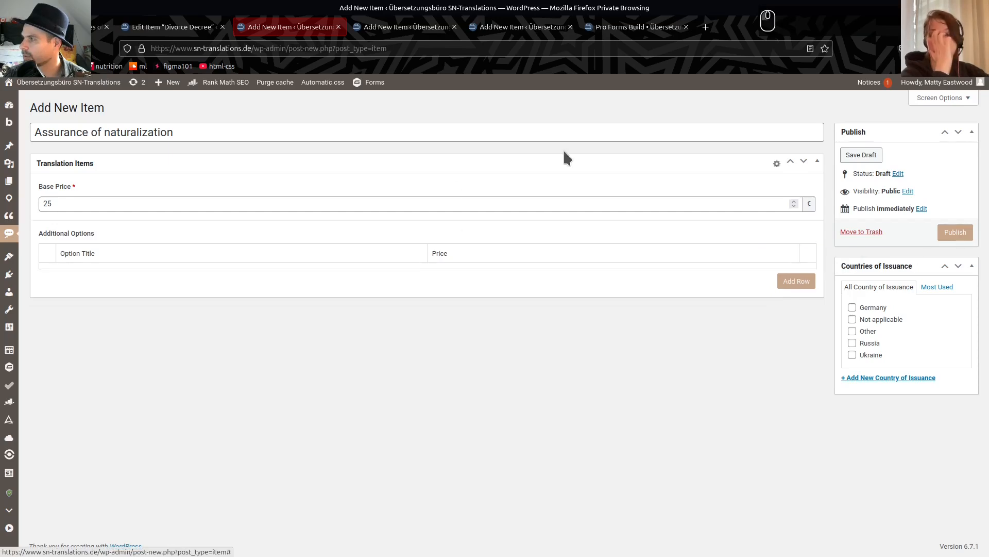
- Assign Germany as the country of issuance for Assurance of naturalization and publish the item
click(852, 307)
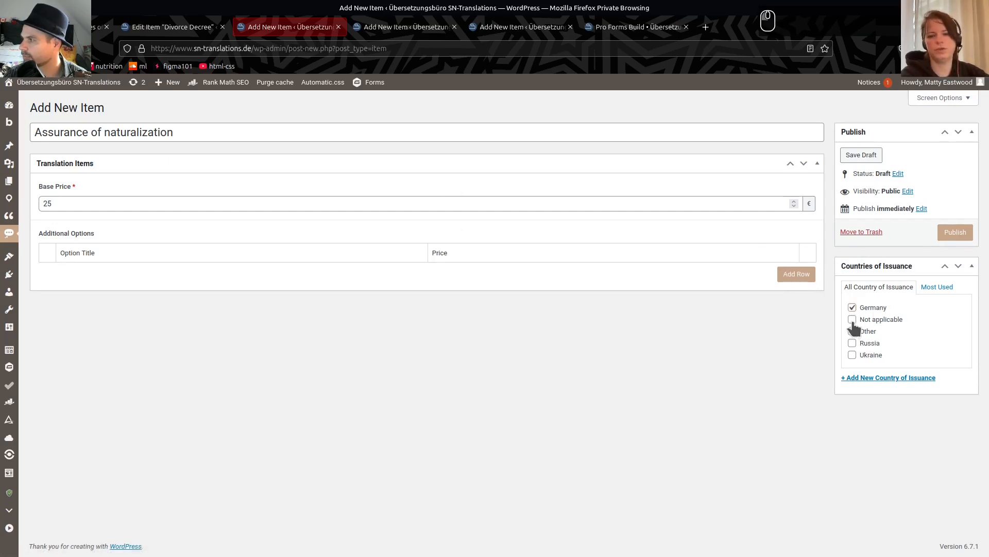
click(955, 233)
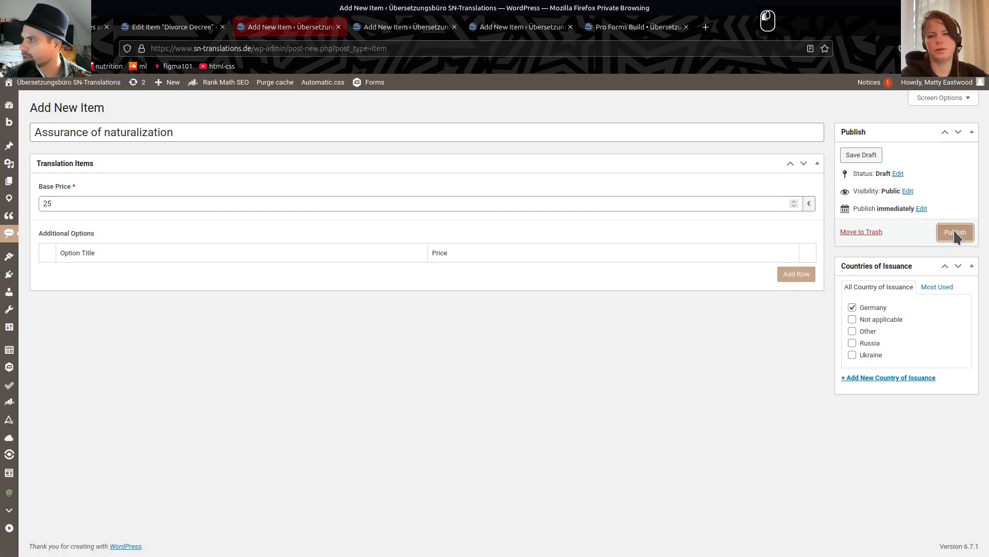
- Title the second new item School leaving certificate and set its base price to 20 €, checking the live order form
click(398, 31)
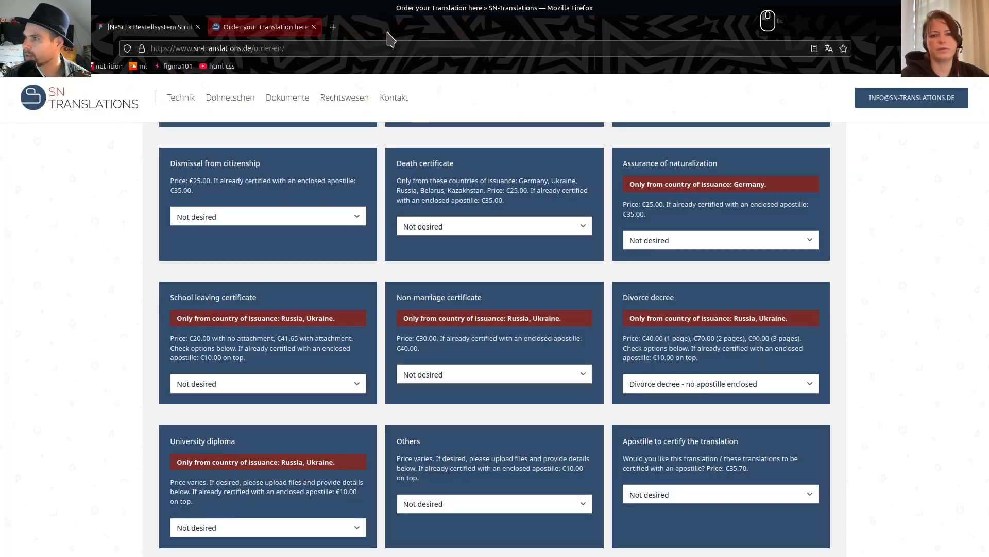
key(alt+Tab)
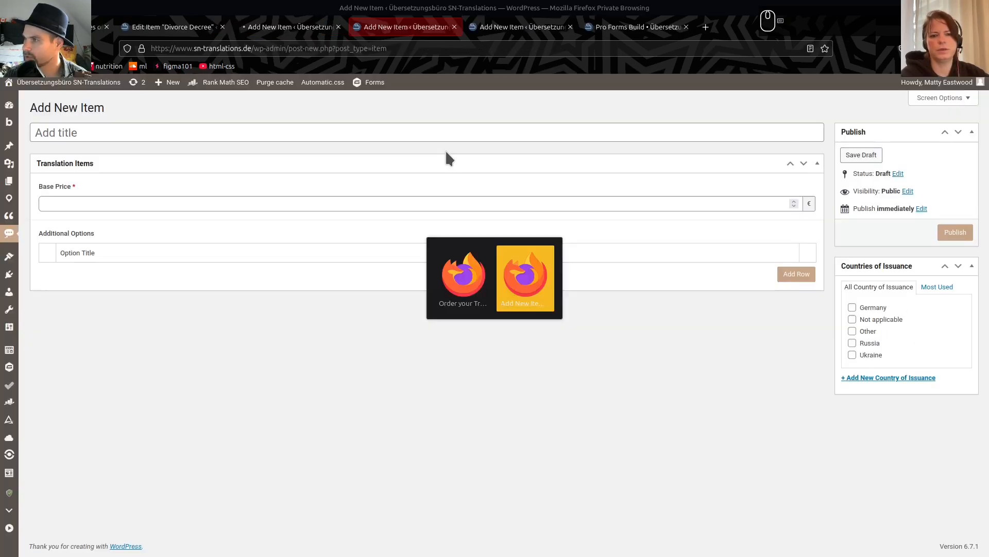
text(School leaving certificate)
key(alt+Tab)
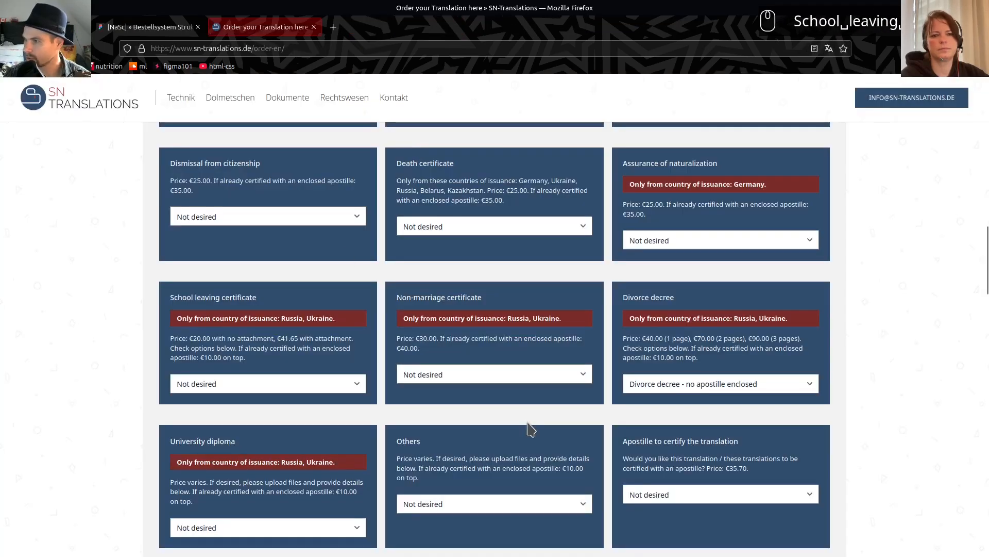
key(alt+Tab)
click(73, 201)
- Choose School leaving certificate - apostille enclosed on the live order form and review the desired quantities fields
key(alt+Tab)
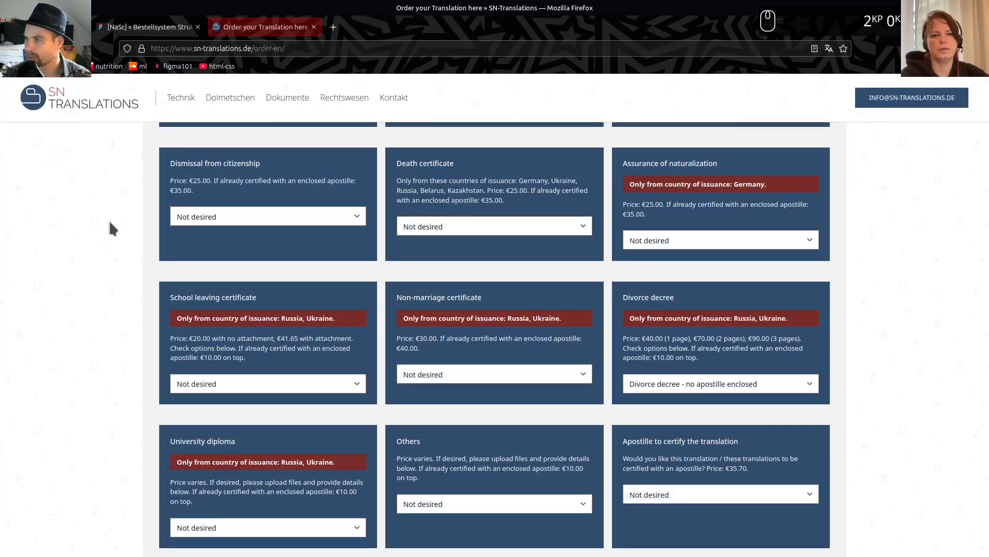
click(269, 384)
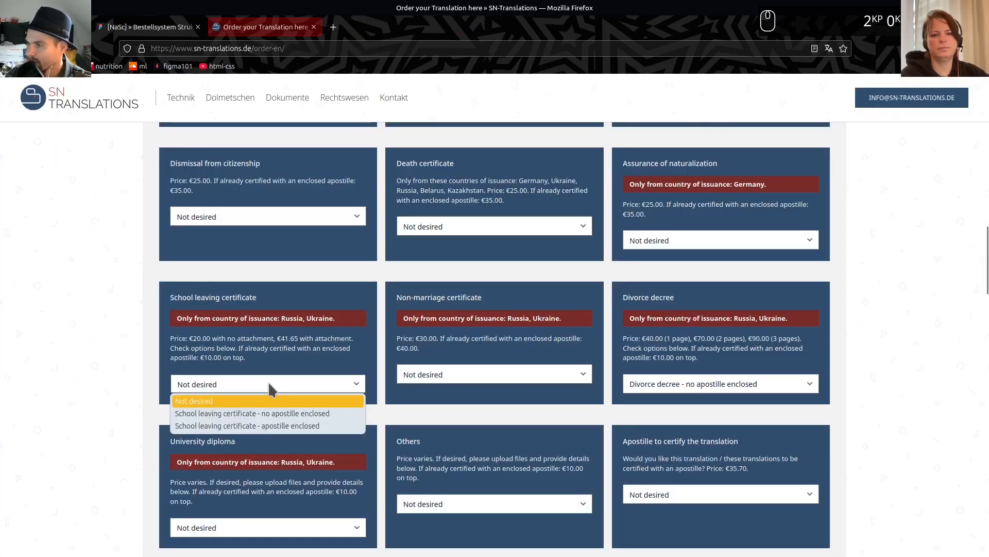
click(269, 385)
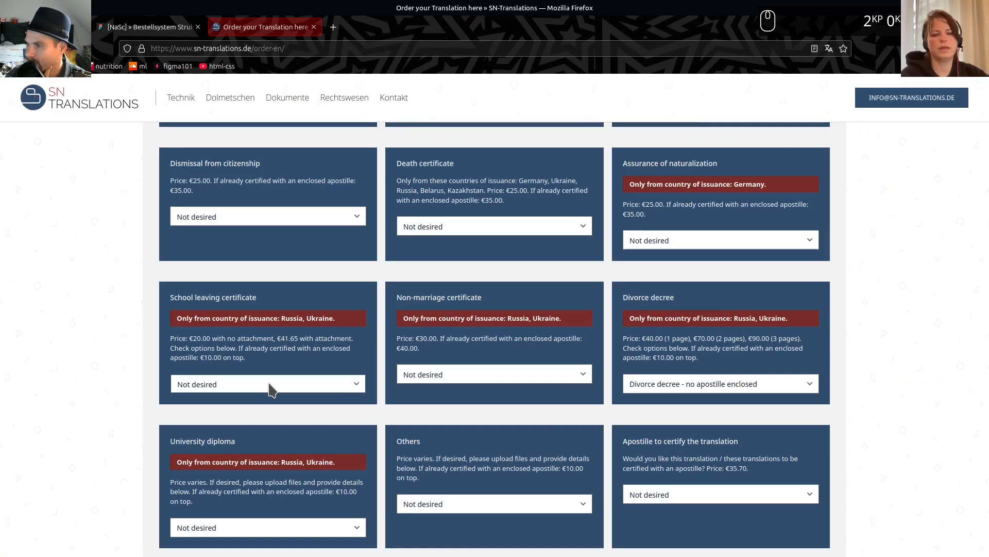
click(266, 388)
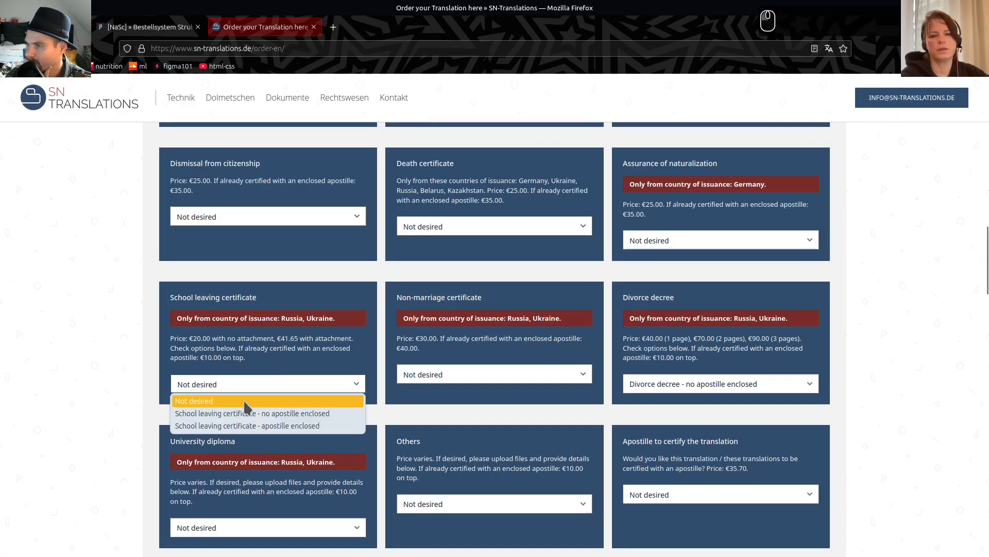
click(233, 425)
scroll(98, 316, down, 10)
scroll(296, 296, up, 4)
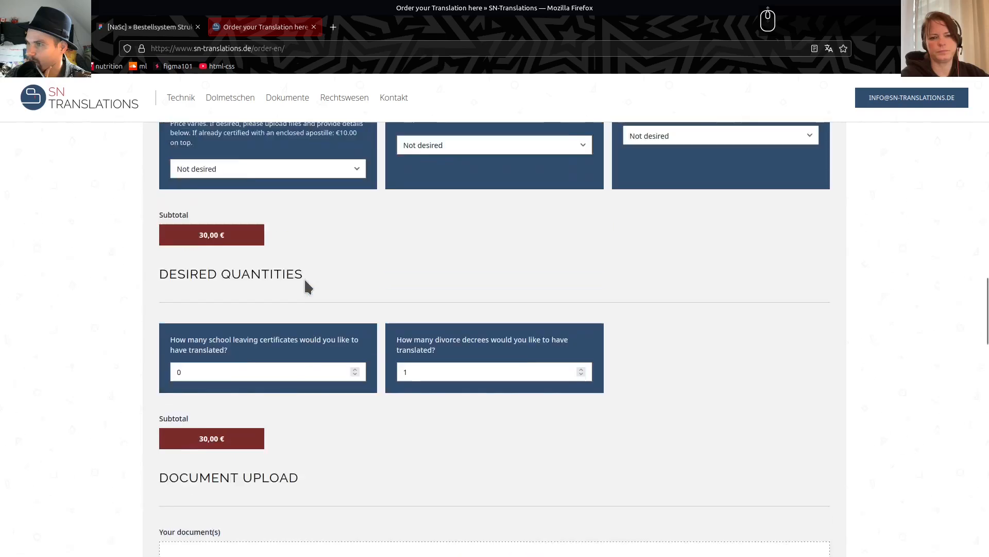
scroll(308, 286, up, 5)
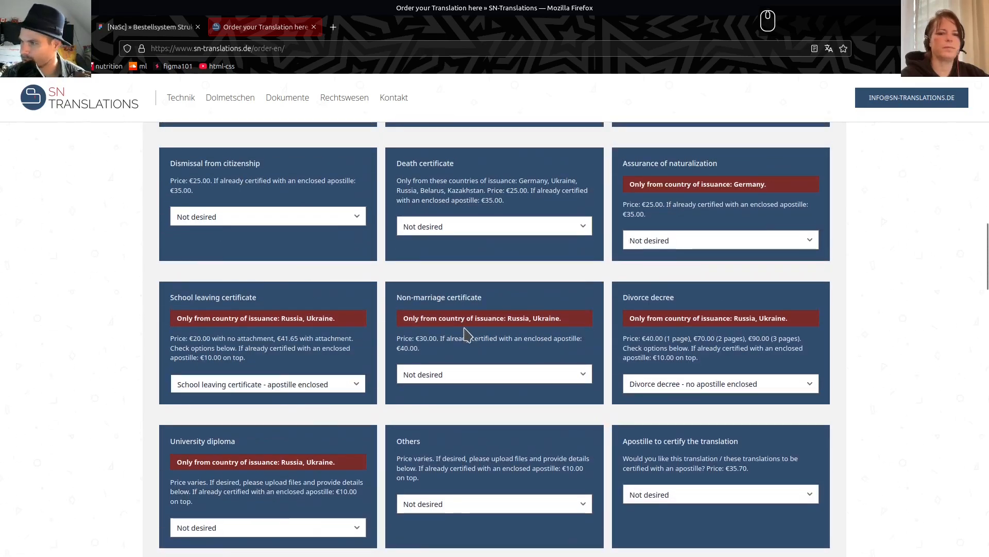
- Assign Russia and Ukraine as the School leaving certificate's countries of issuance and add an empty additional option row
key(alt+Tab)
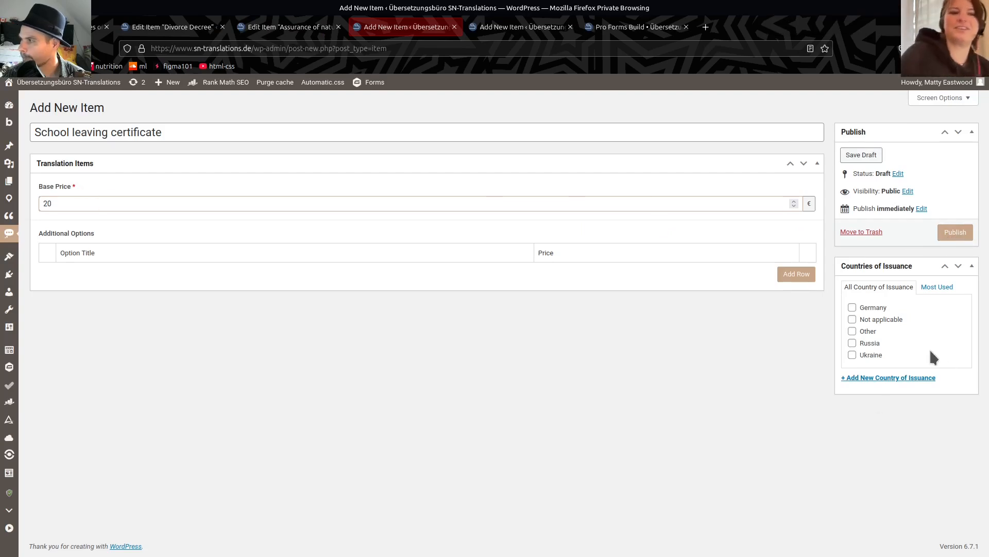
click(852, 343)
click(852, 355)
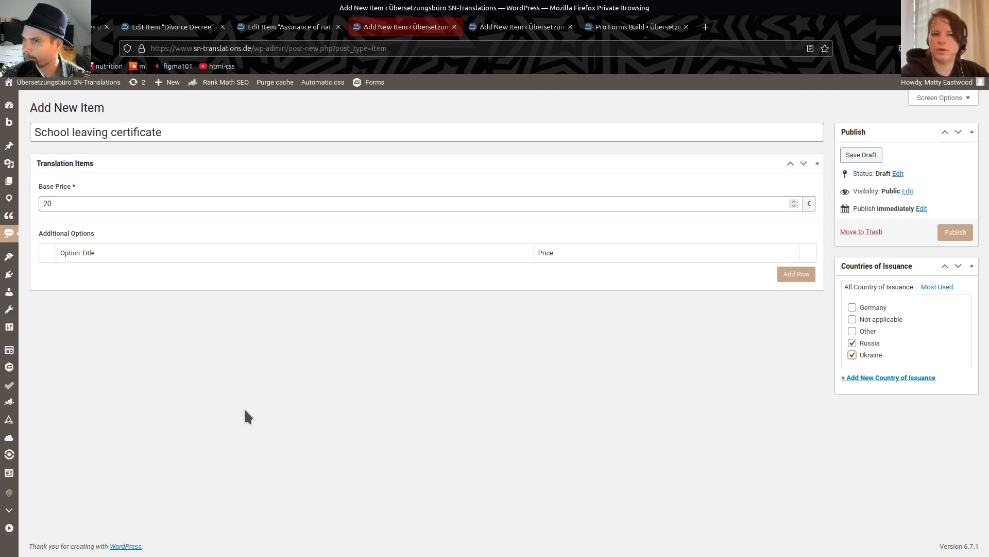
click(791, 273)
click(150, 272)
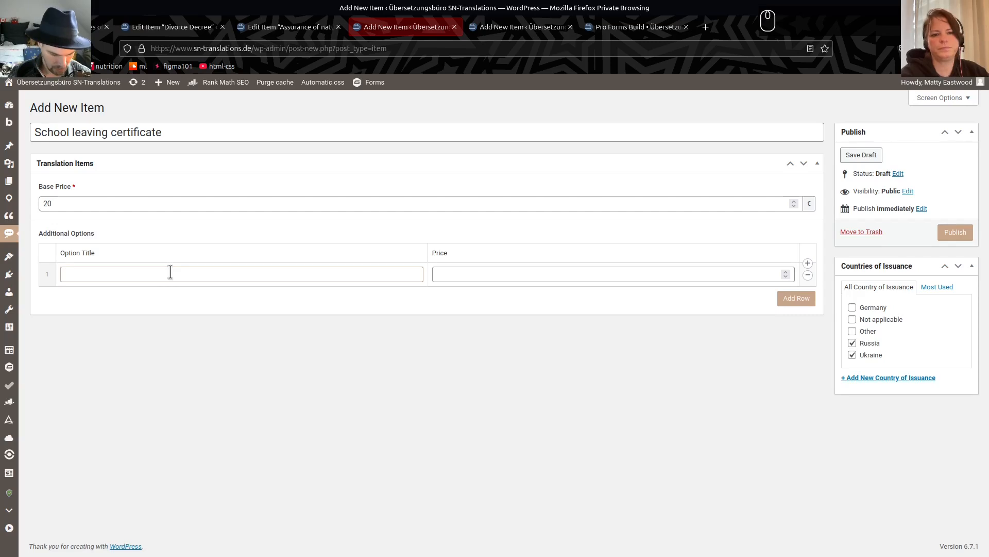
- Set the school leaving certificate quantity to 2 on the live order form and examine its attachment options
key(alt+Tab)
scroll(93, 324, down, 3)
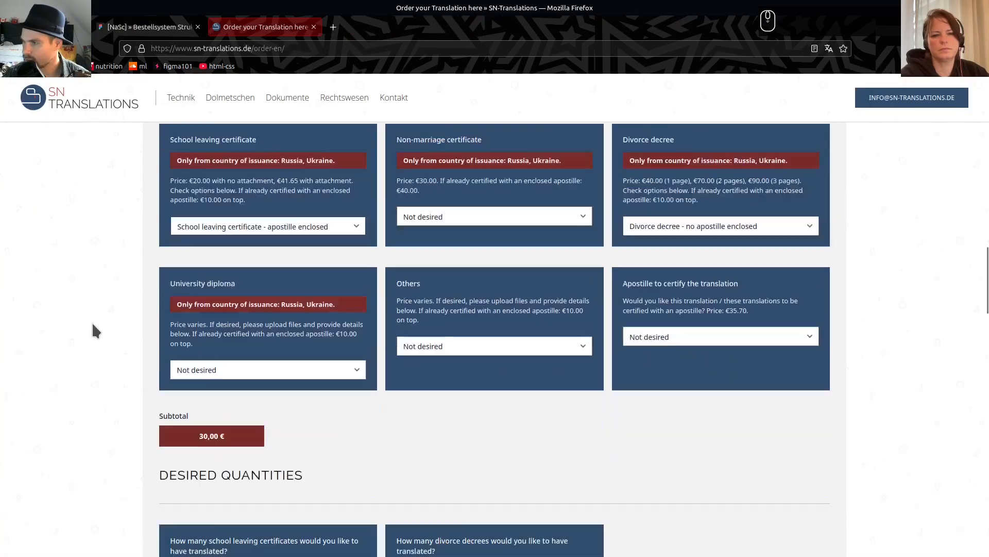
scroll(205, 506, down, 4)
click(194, 339)
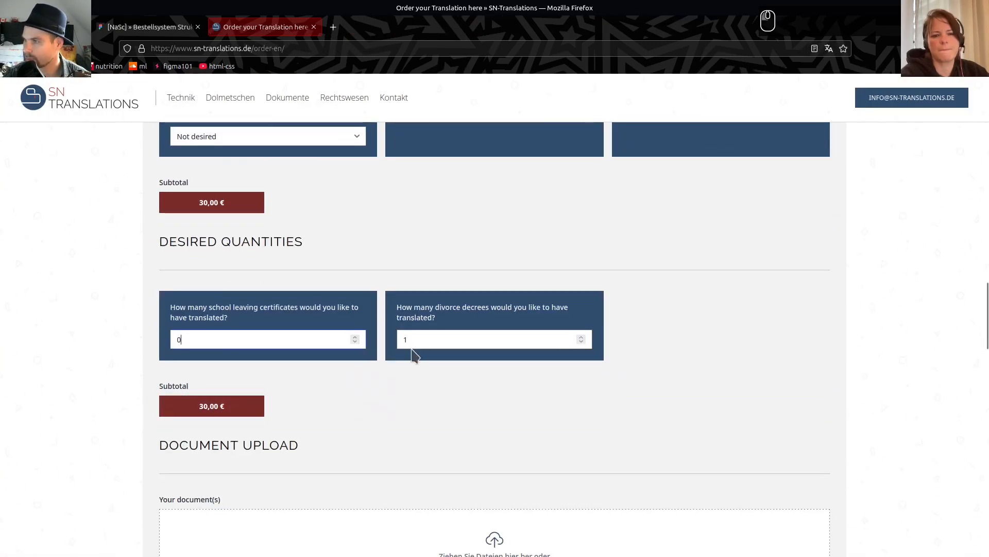
key(BackSpace)
text(2)
scroll(132, 329, down, 3)
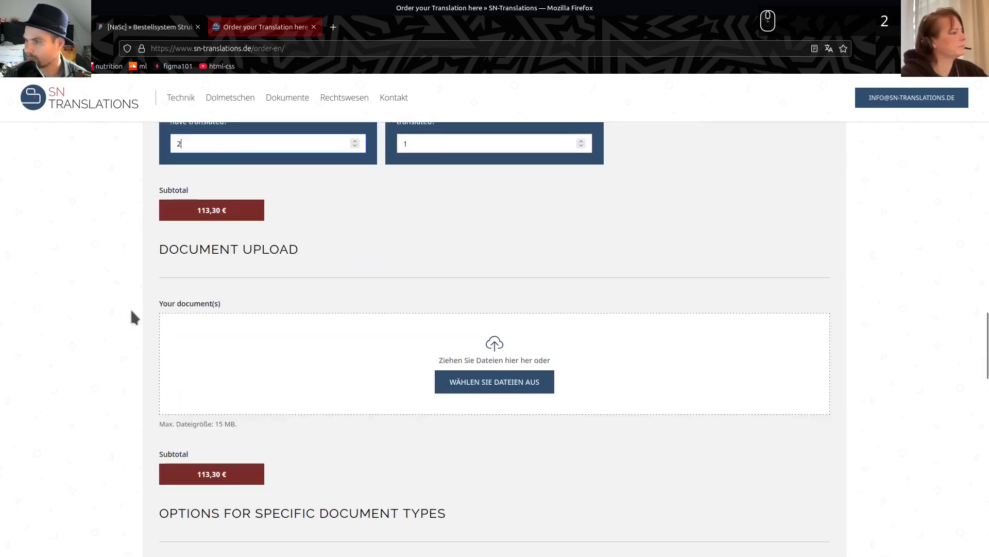
scroll(130, 309, down, 3)
click(202, 443)
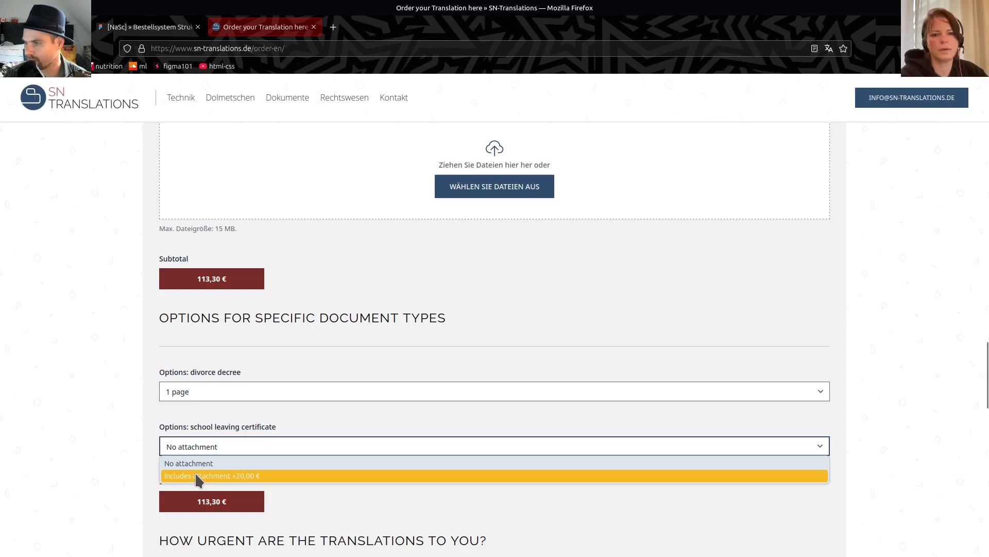
click(106, 330)
- Add the option Includes attachment with price 20 to the School leaving certificate item and publish it
key(alt+Tab)
text(Includes attachment)
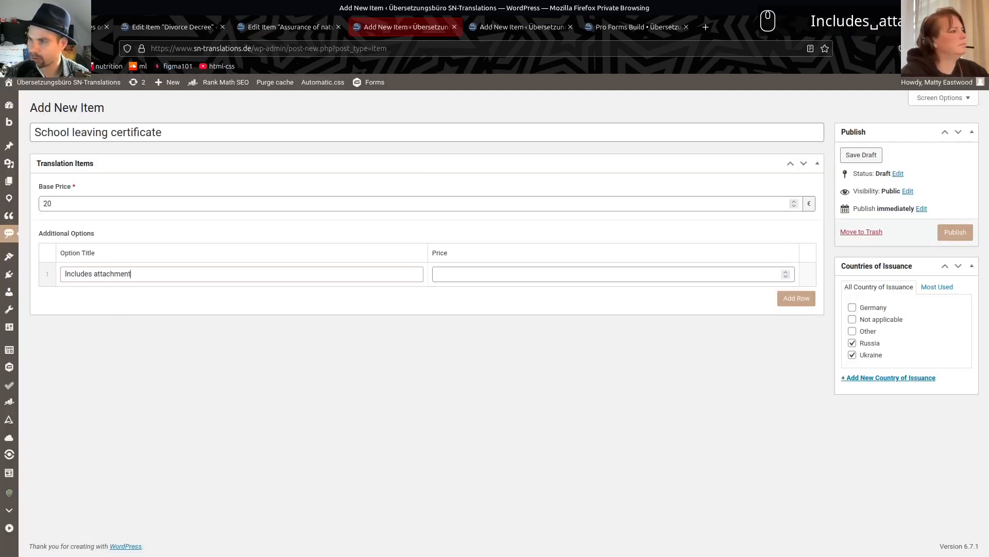
key(Tab)
text(20)
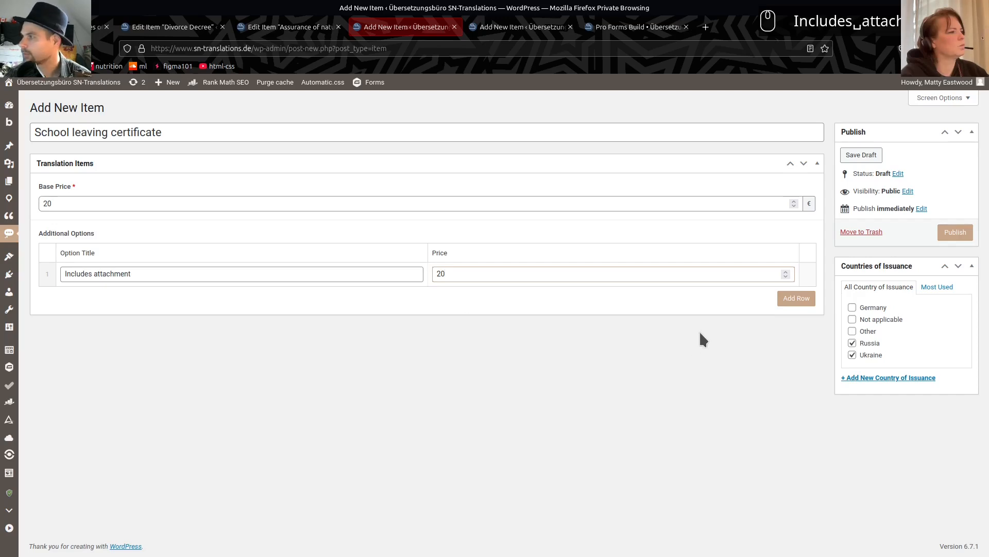
click(955, 232)
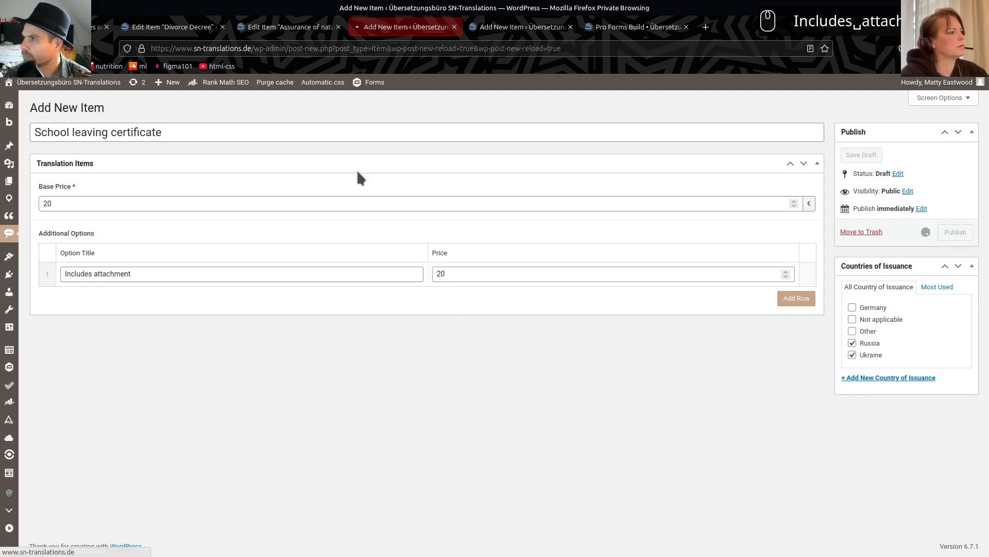
- Review the Items section of the FigJam structure board to find the next item for the remaining blank entry
click(504, 32)
key(alt+Tab)
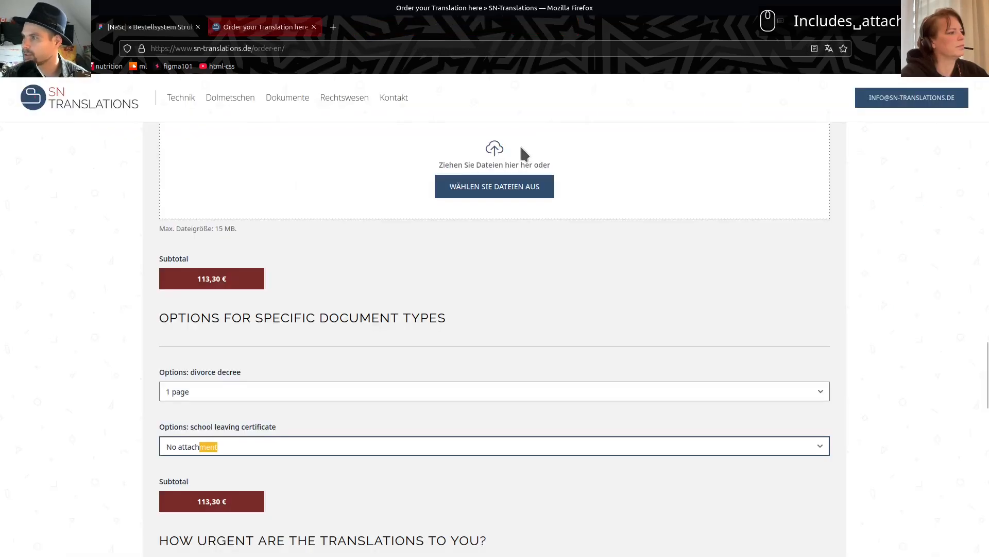
scroll(520, 369, up, 10)
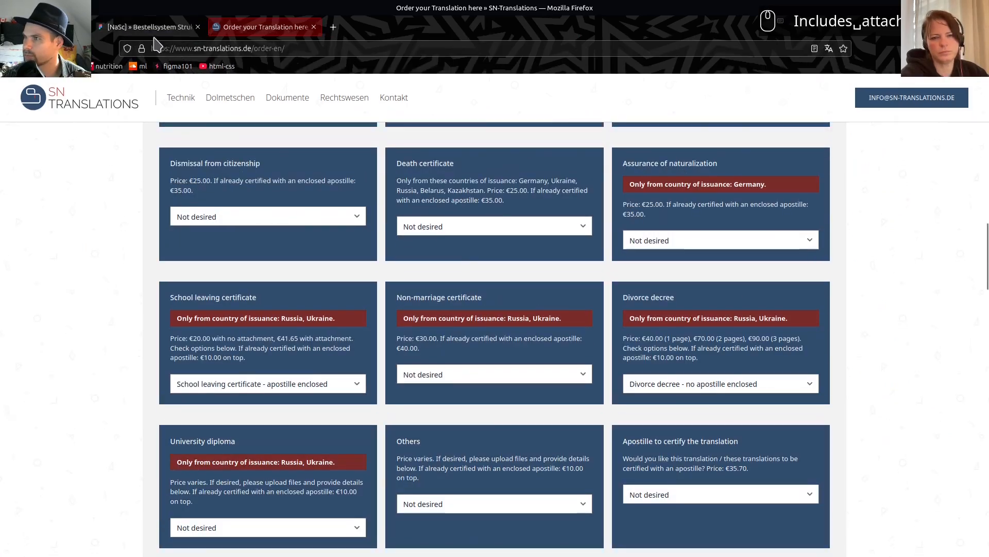
click(150, 27)
drag(756, 354, 653, 426)
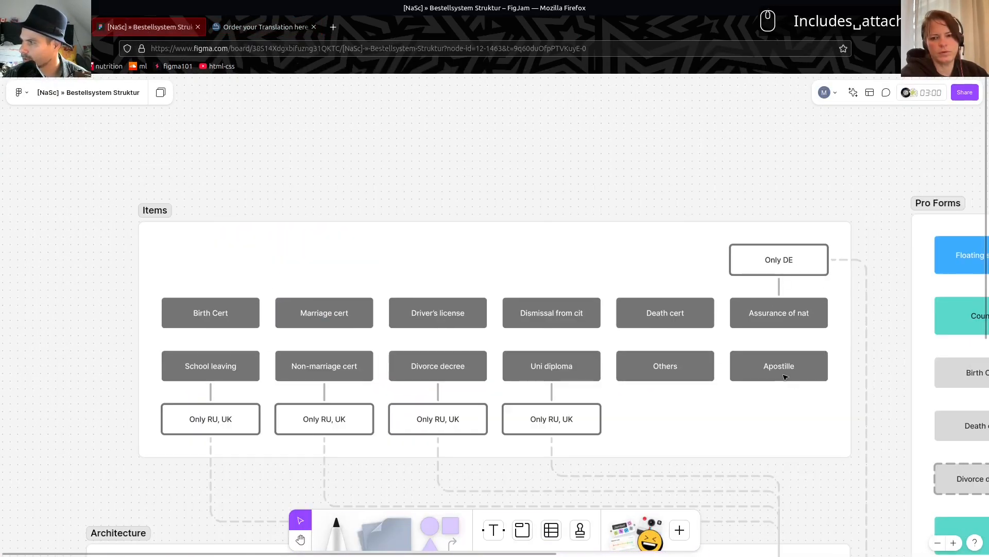
key(alt+Tab)
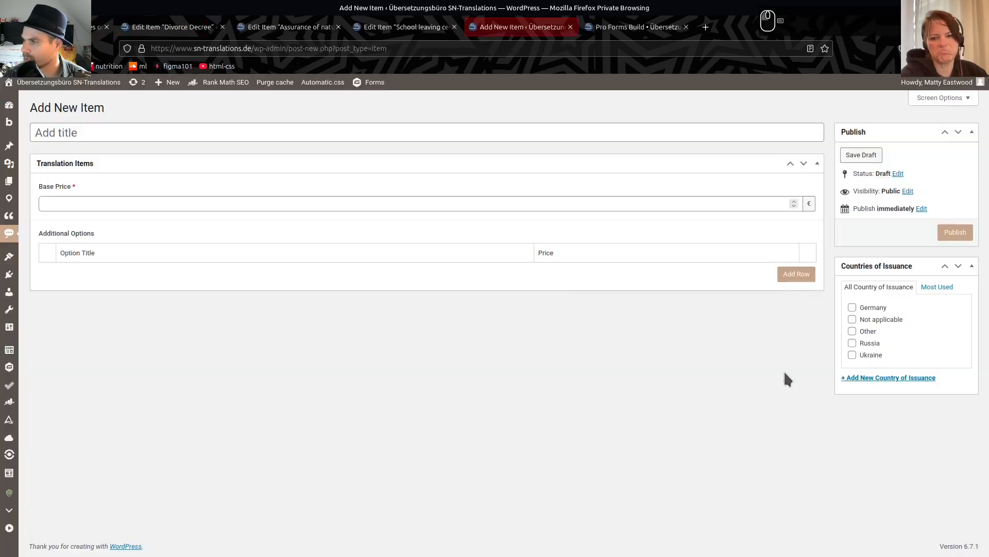
- Choose Apostille requested for the translation's certification on the live order form
key(alt+Tab)
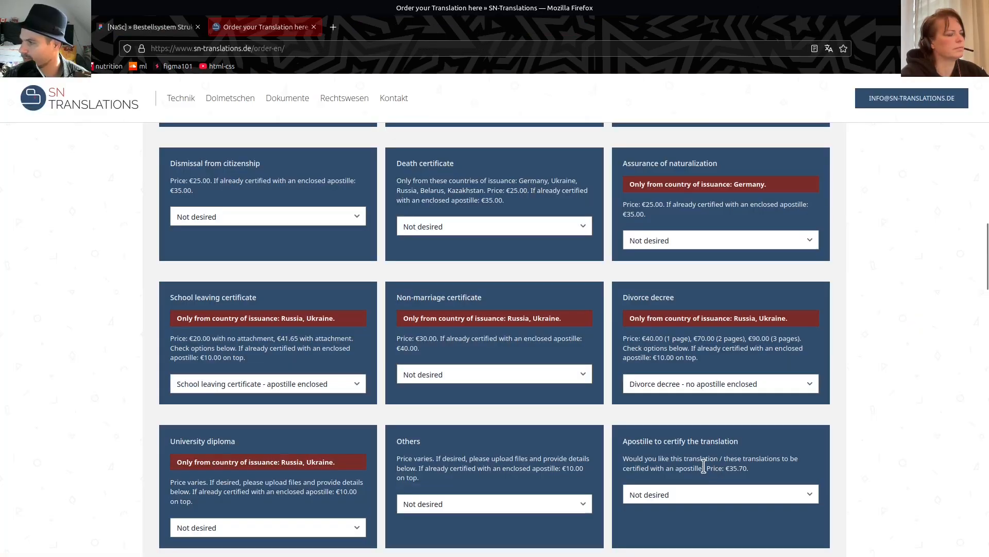
click(714, 498)
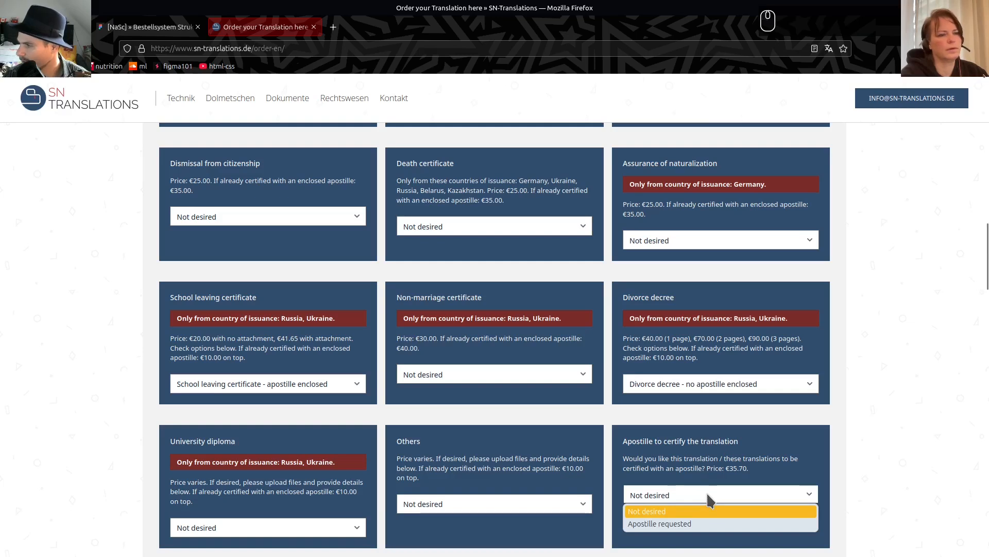
click(665, 523)
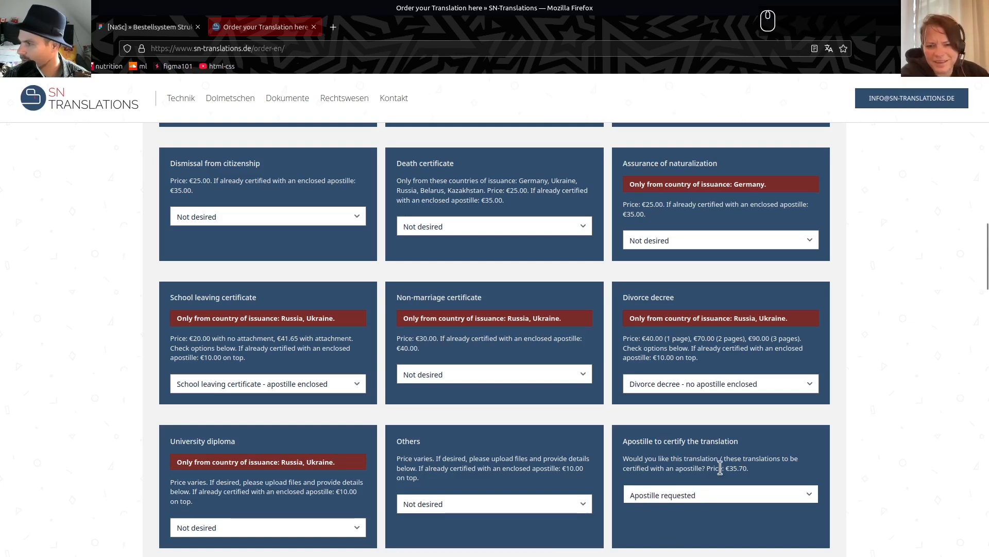
- Title the remaining blank item Apostille, set its base price to 35.70 €, and publish it
key(alt+Tab)
click(62, 205)
text(35,)
key(BackSpace)
text(.70)
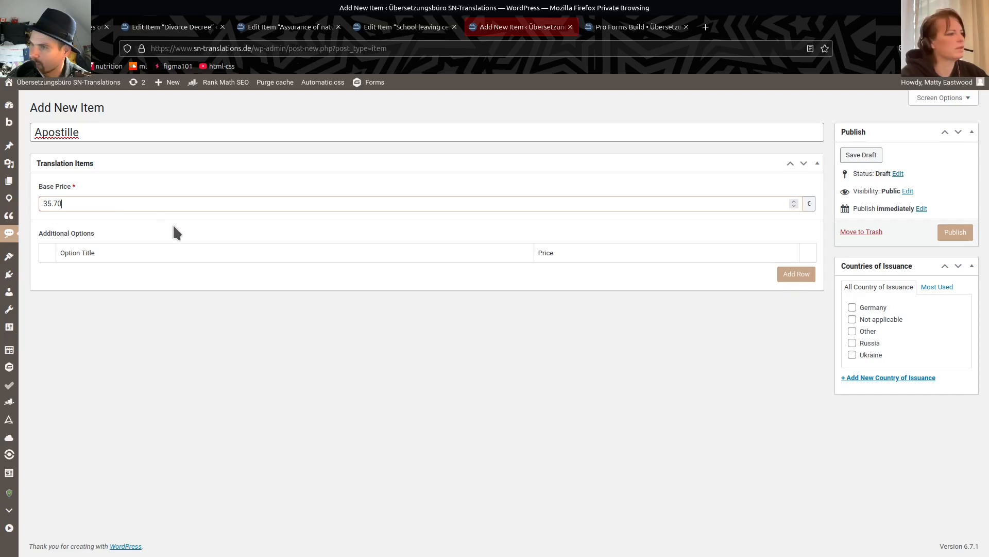
click(953, 233)
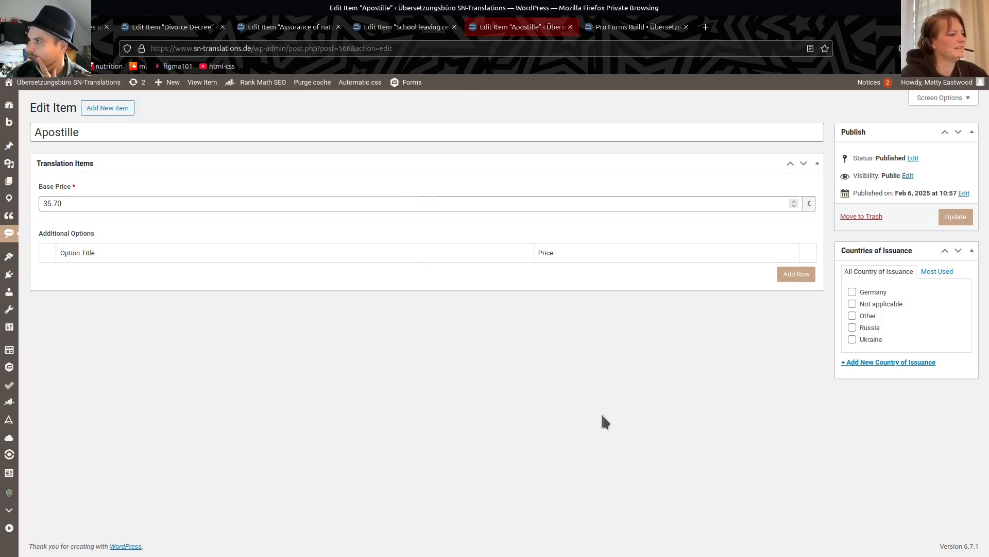
- Assign Germany, Not applicable, Other, Russia and Ukraine as the Apostille item's countries of issuance and update the item
click(853, 291)
click(852, 303)
click(853, 315)
click(852, 328)
click(853, 340)
click(956, 217)
- Check the School leaving certificate and Divorce Decree items, and start a new ACF field group
click(394, 30)
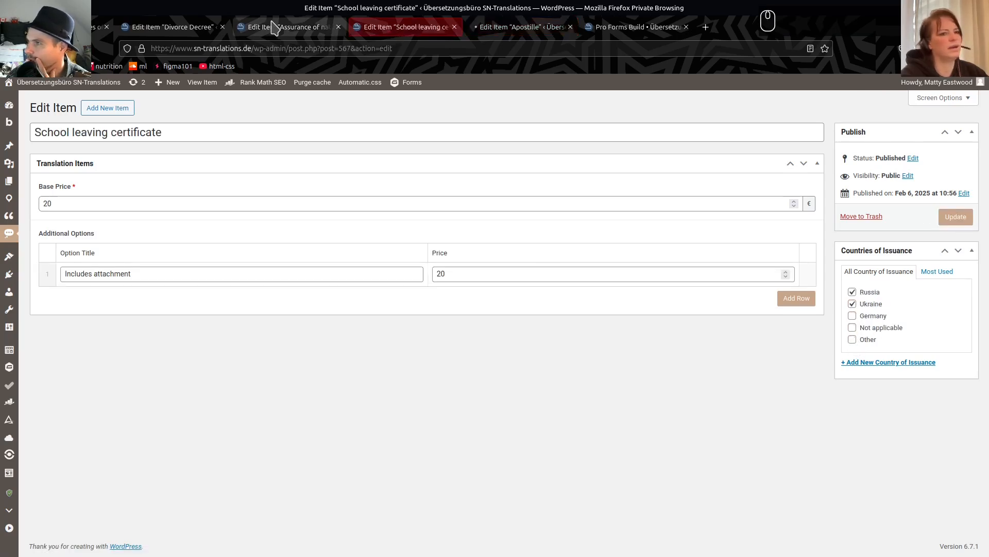
click(167, 32)
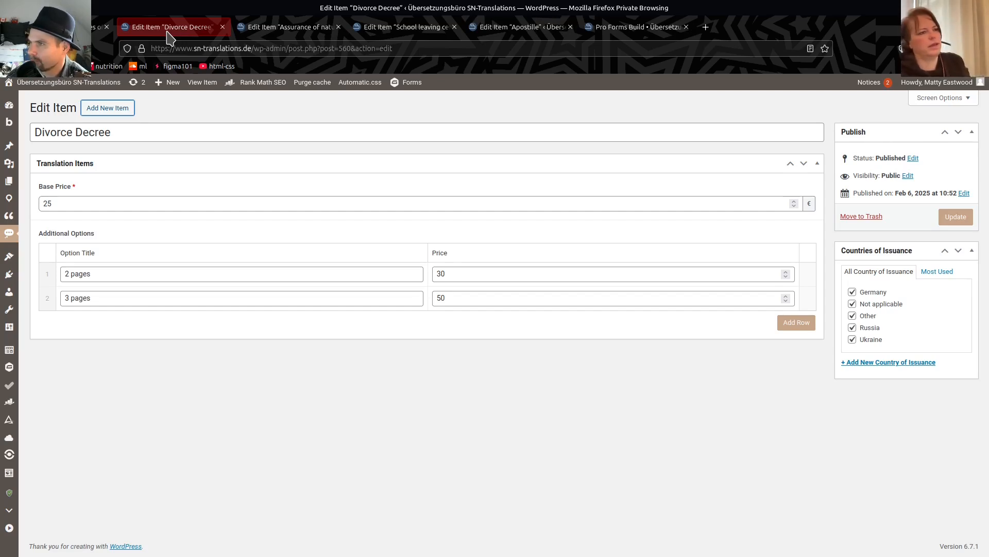
click(102, 27)
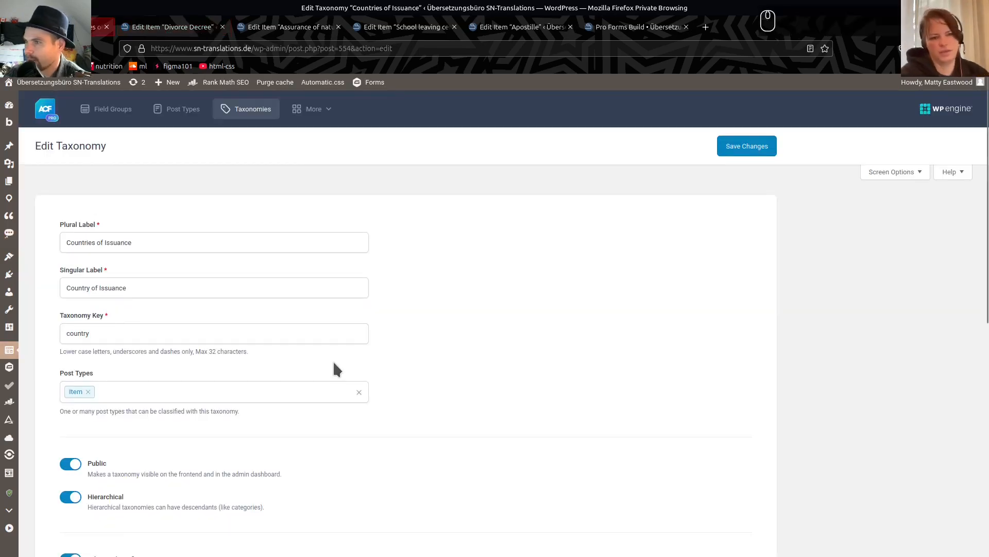
click(111, 109)
click(129, 151)
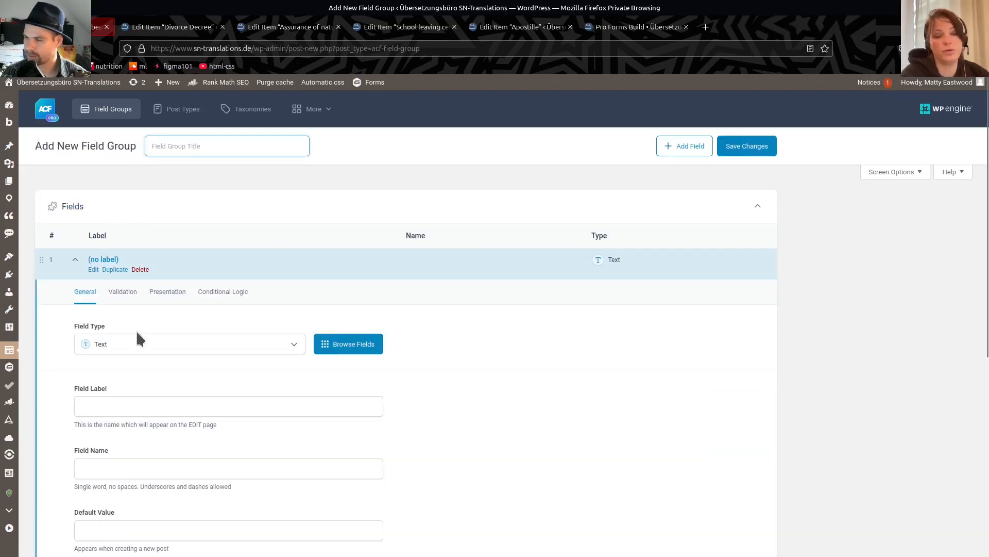
- Make the new group's first field a Repeater and label it Apostille
click(140, 346)
text(re)
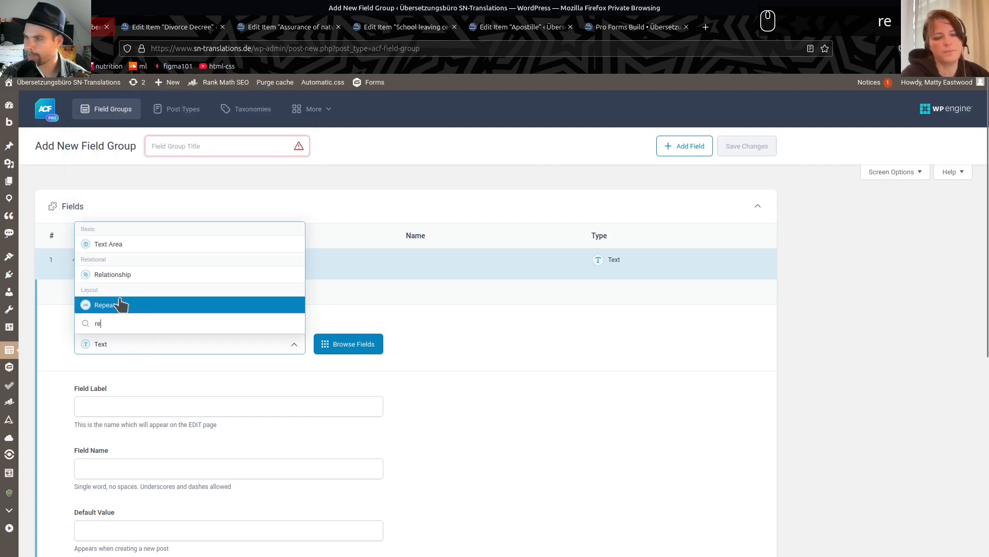
click(132, 310)
drag(312, 443, 258, 414)
click(257, 412)
text(Apostille)
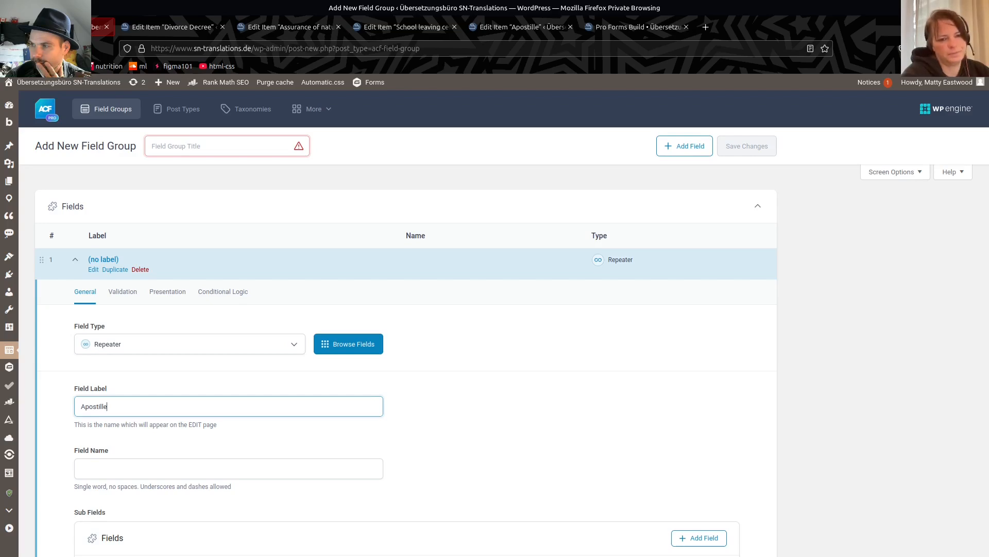
- Set the Apostille repeater's field name to en_apostille
click(104, 470)
click(131, 408)
click(124, 468)
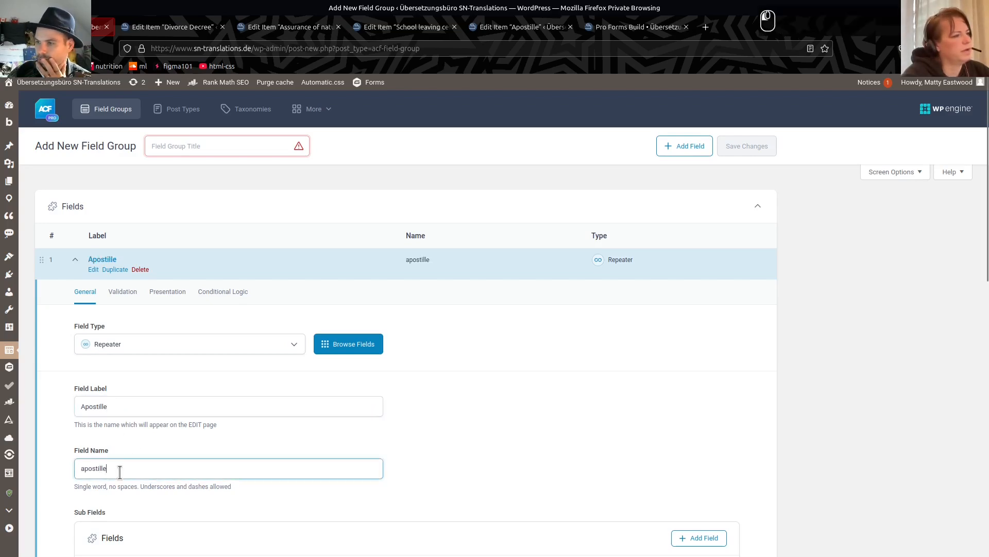
key(Home)
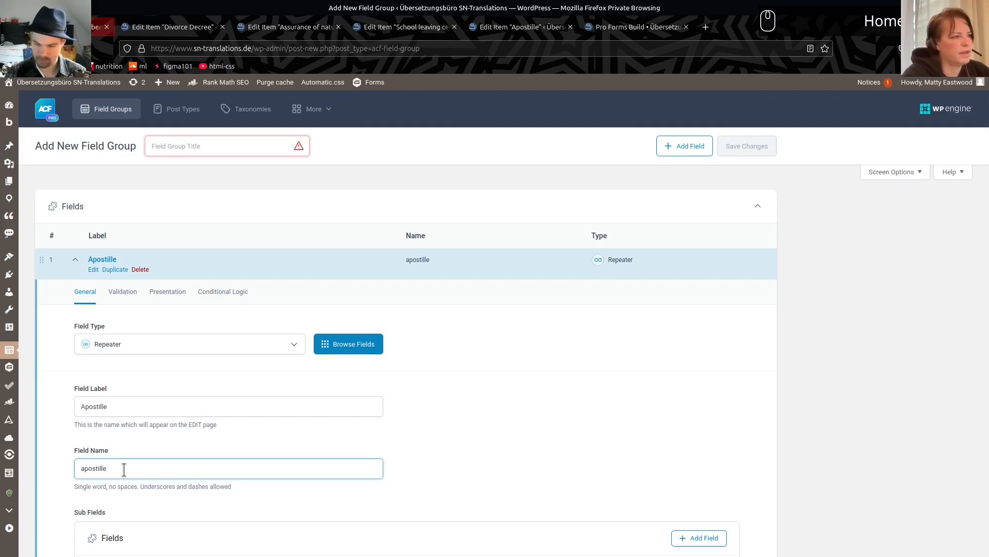
text(en:)
key(BackSpace)
text(_)
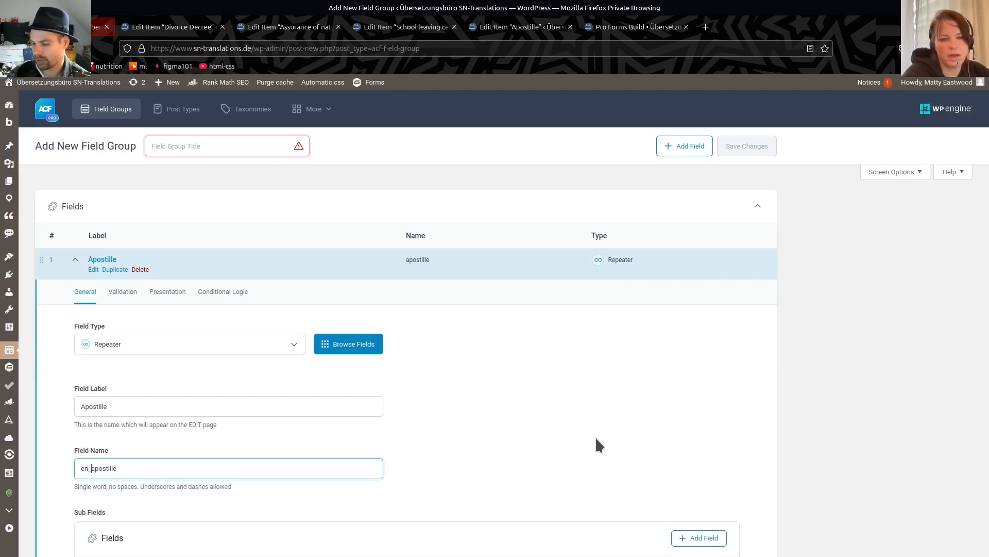
- Add a Number sub field labelled Price for apostille to the Apostille repeater
scroll(598, 445, down, 3)
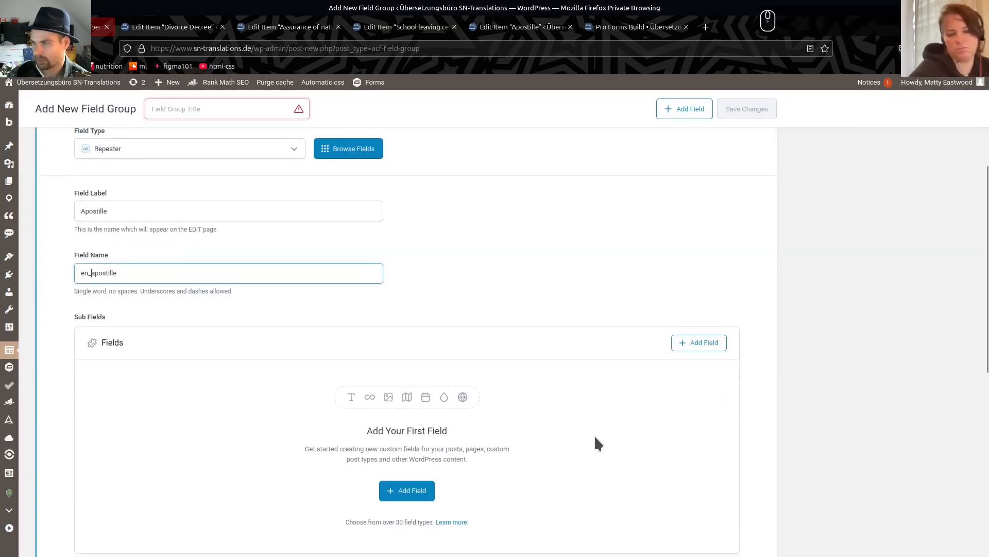
scroll(595, 438, down, 3)
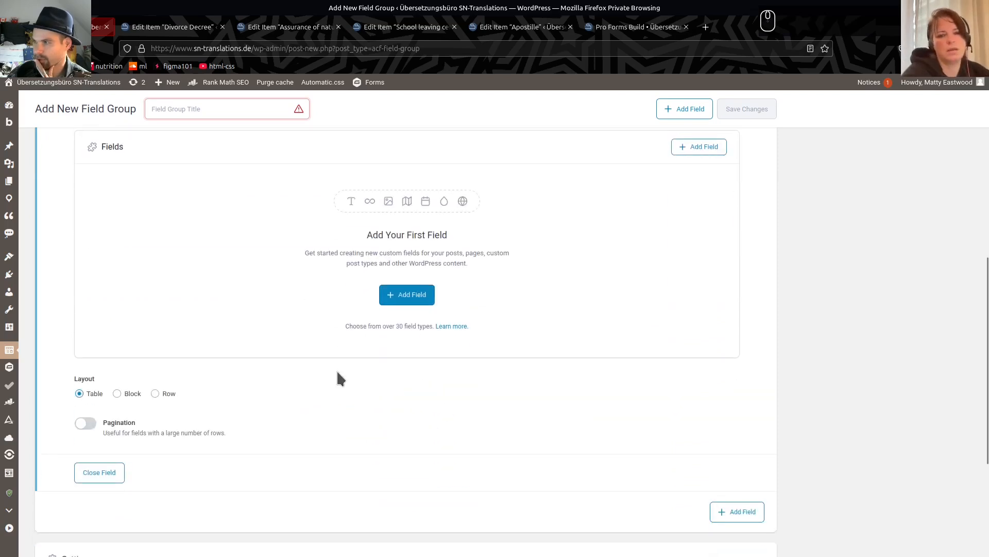
click(406, 294)
click(184, 288)
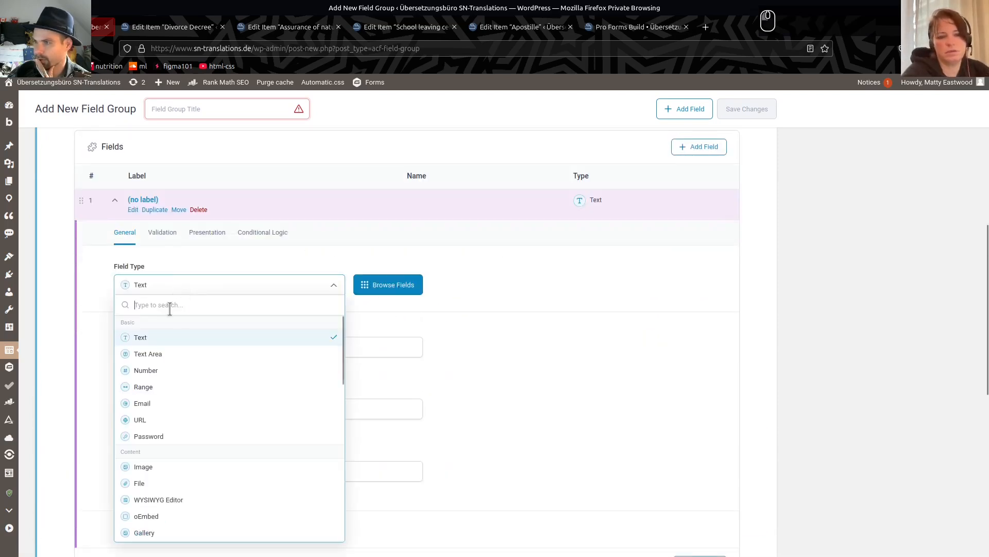
click(165, 371)
click(167, 341)
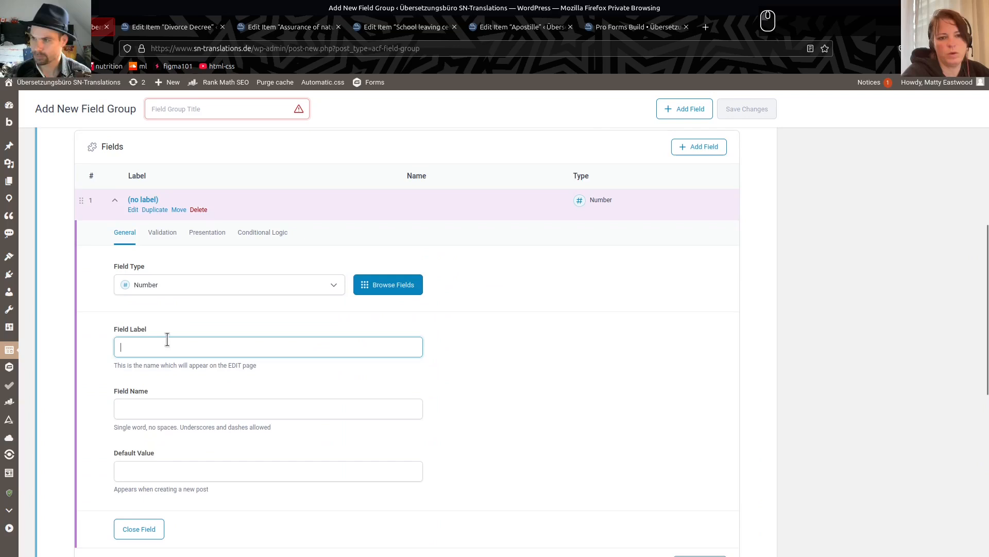
text(Price for apo)
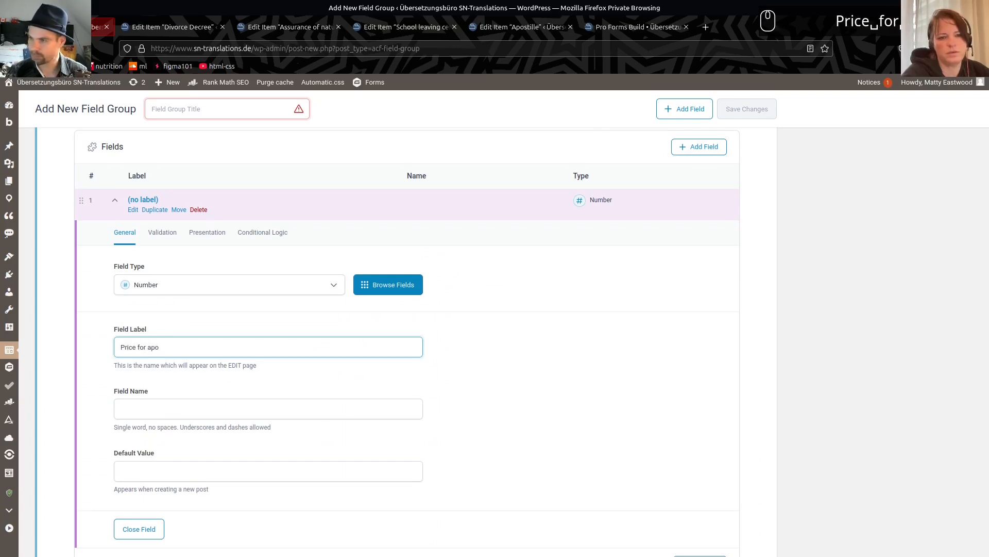
text(stille)
- Name the Price for apostille sub field en_apostille_price and review the repeater's settings
key(Tab)
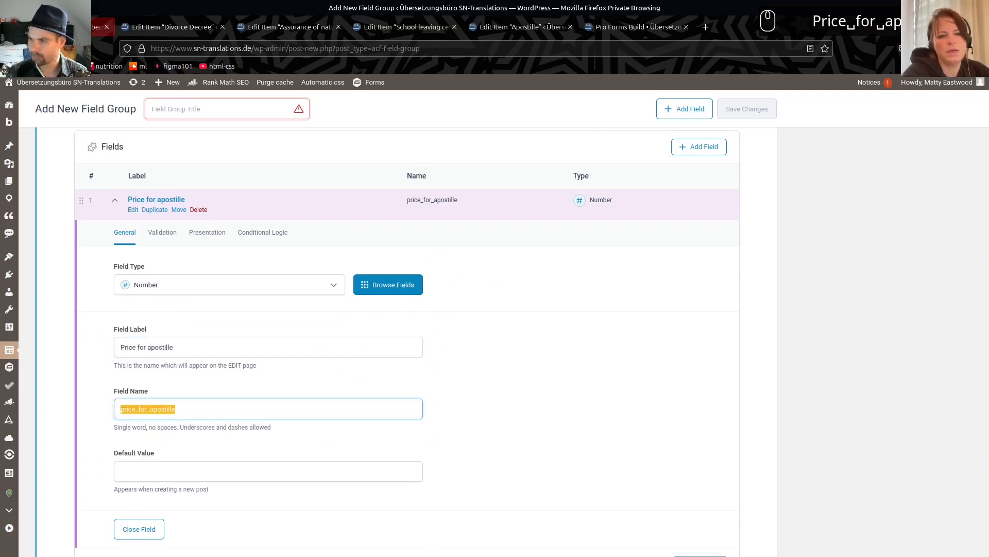
text(en_apost)
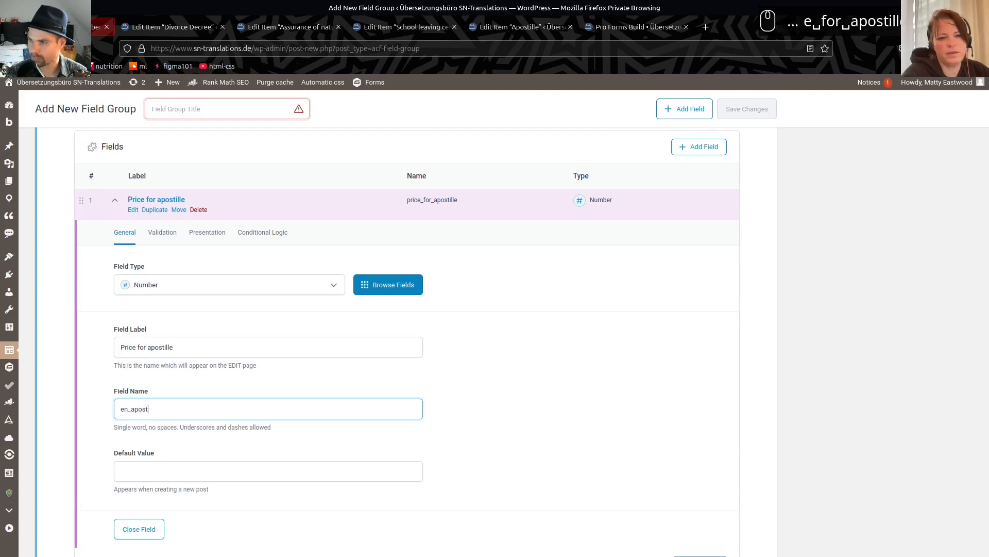
text(ille_price)
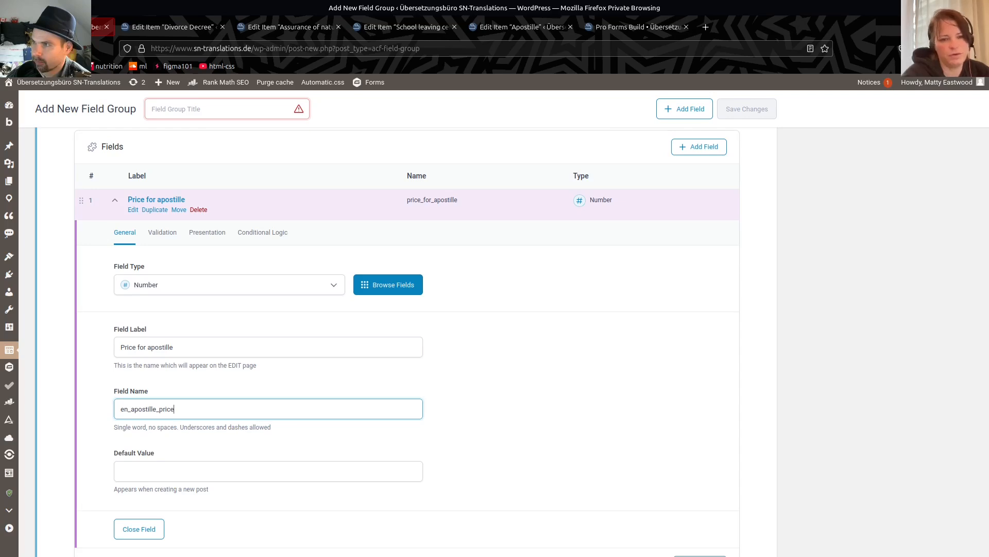
scroll(574, 366, down, 4)
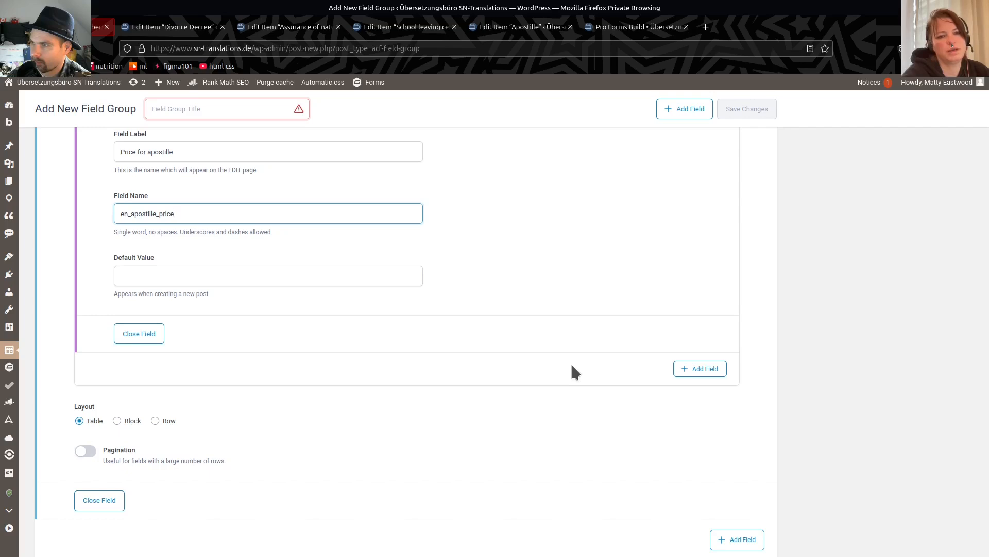
scroll(554, 285, up, 6)
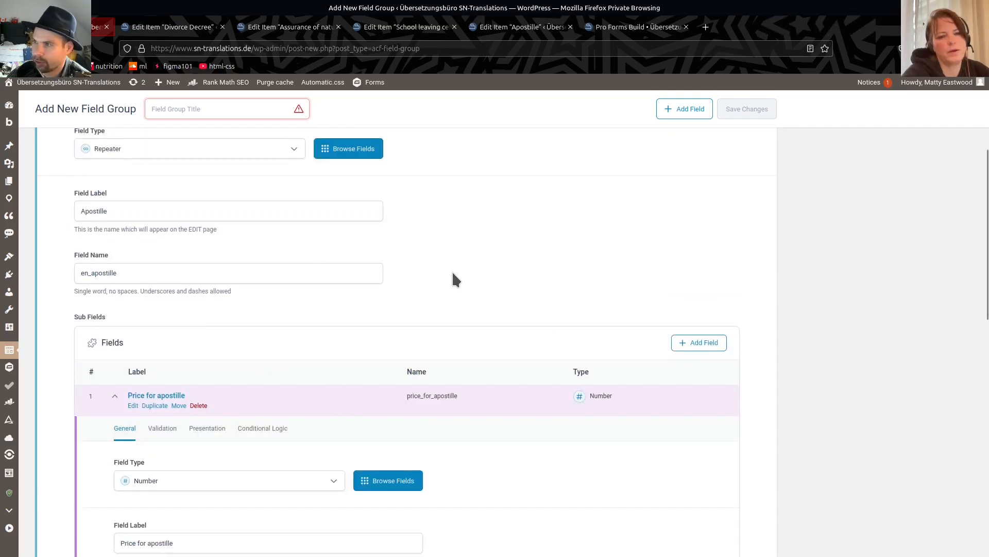
- Delete the Apostille repeater field from the new, untitled field group
scroll(452, 271, up, 3)
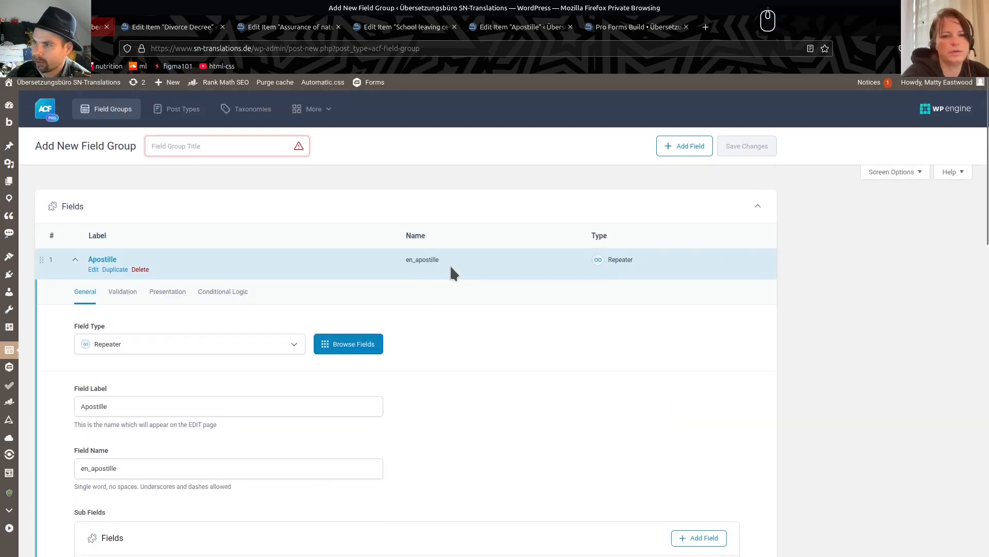
click(140, 269)
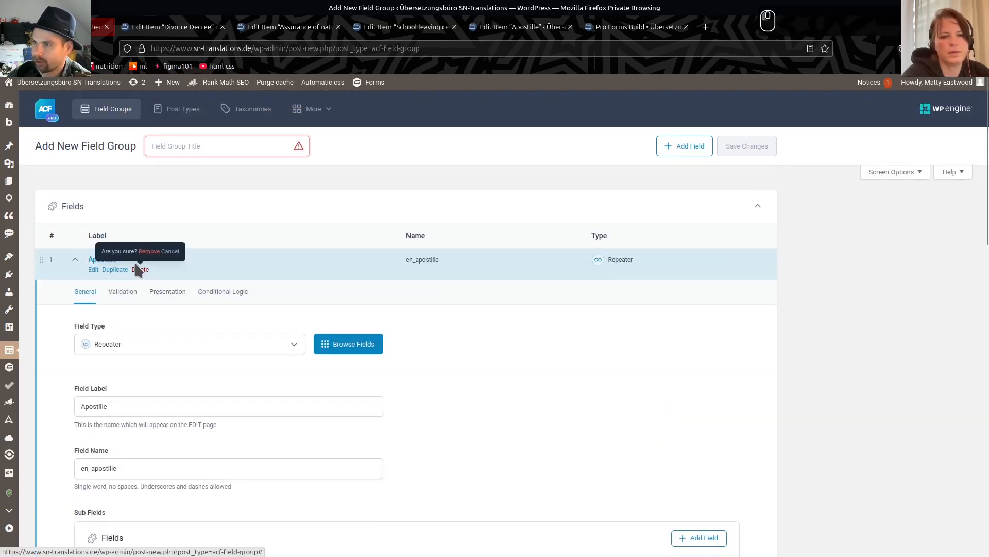
click(147, 252)
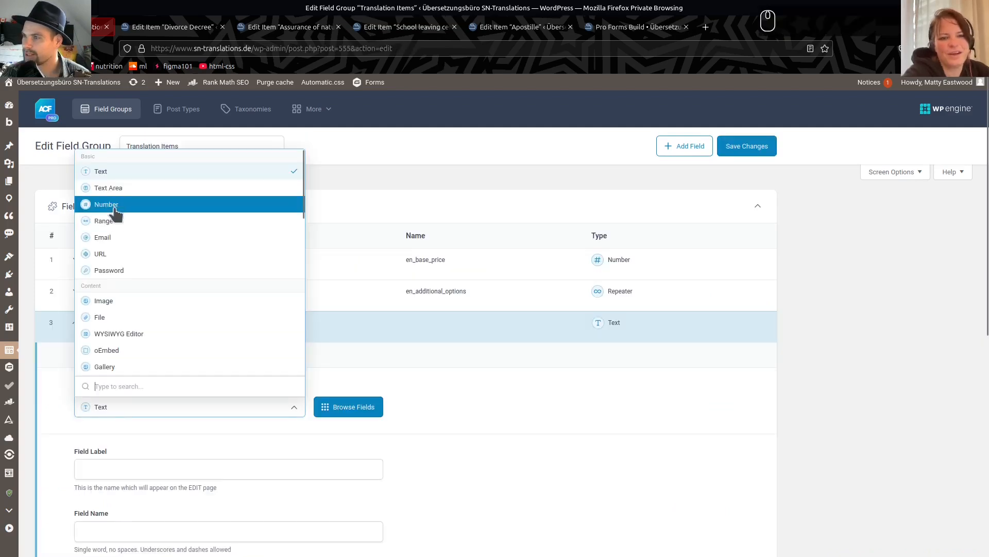
- Make the third field of the Translation Items group a Number labelled Price for apostille and named en_apostille_price
click(110, 202)
click(138, 472)
text(Apostille PRic)
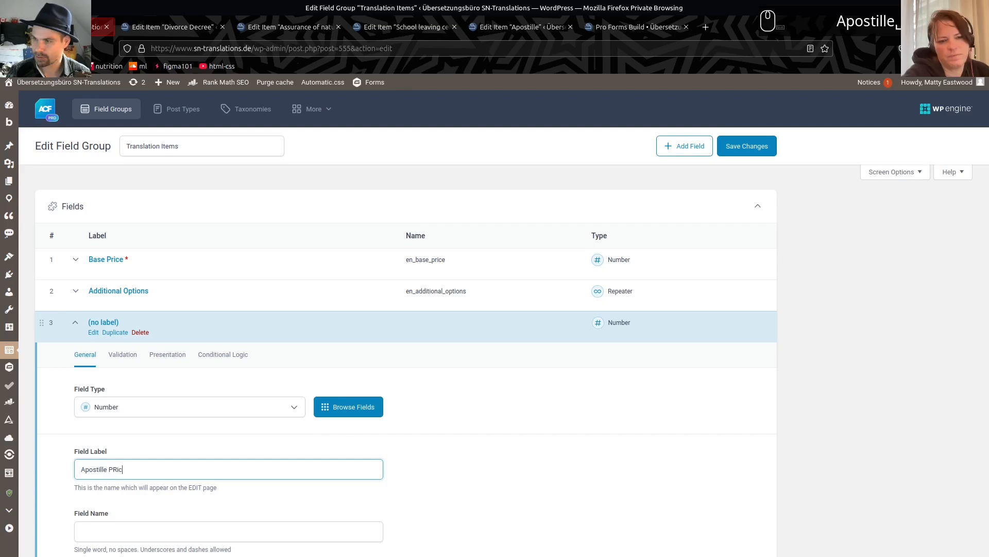
key(shift+Home)
text(Price for apostille)
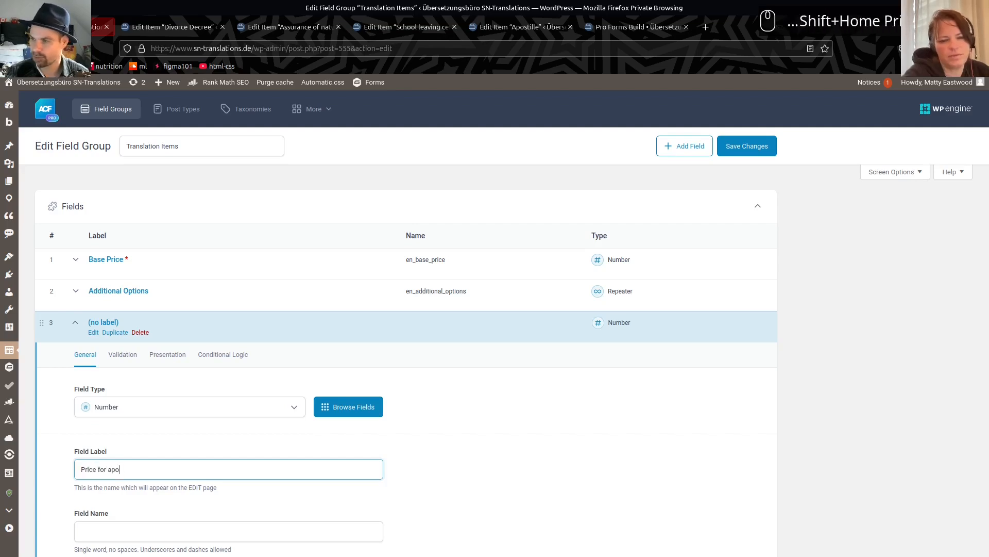
key(Tab)
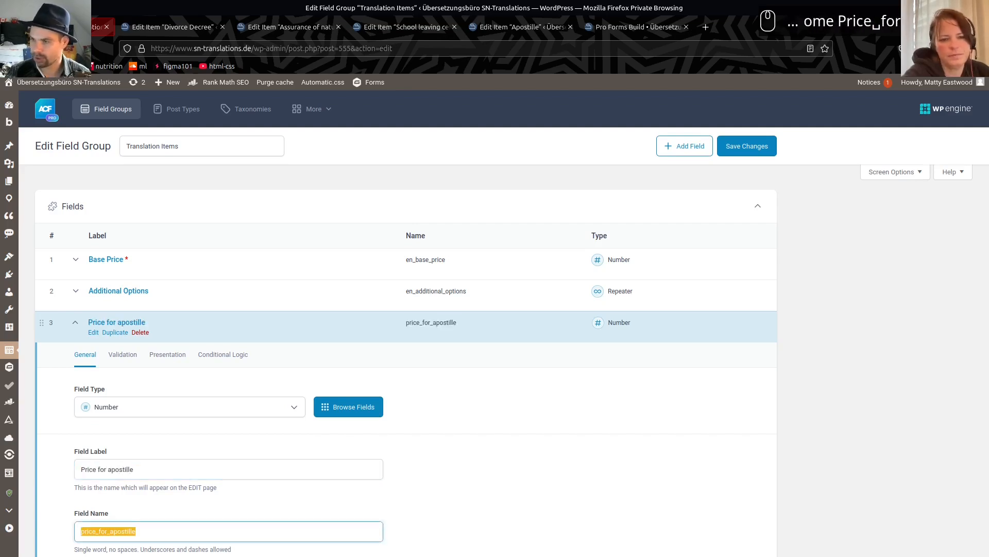
text(postille_price)
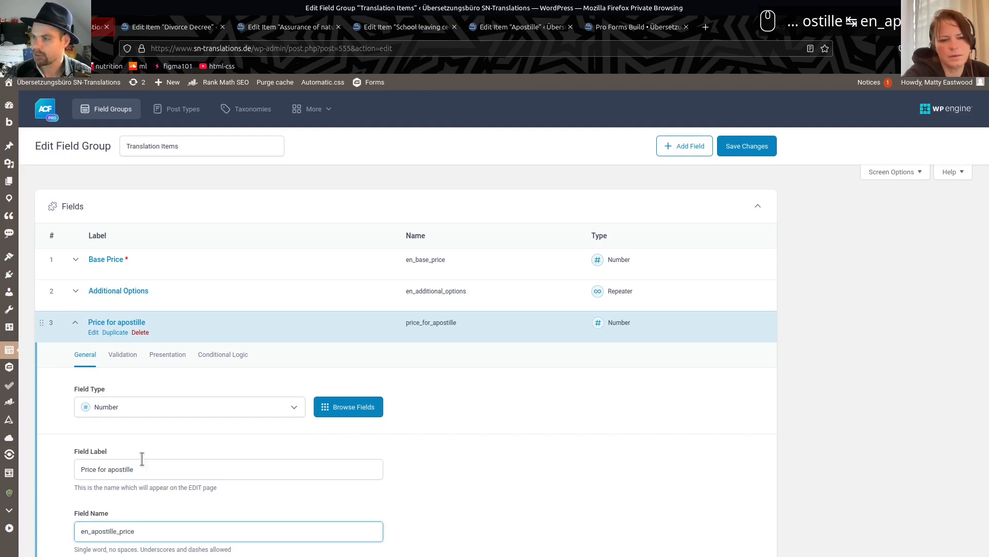
- Give the apostille price field the instructions "Put the price in here that goes on top of the base price." and save the field group
scroll(400, 410, down, 4)
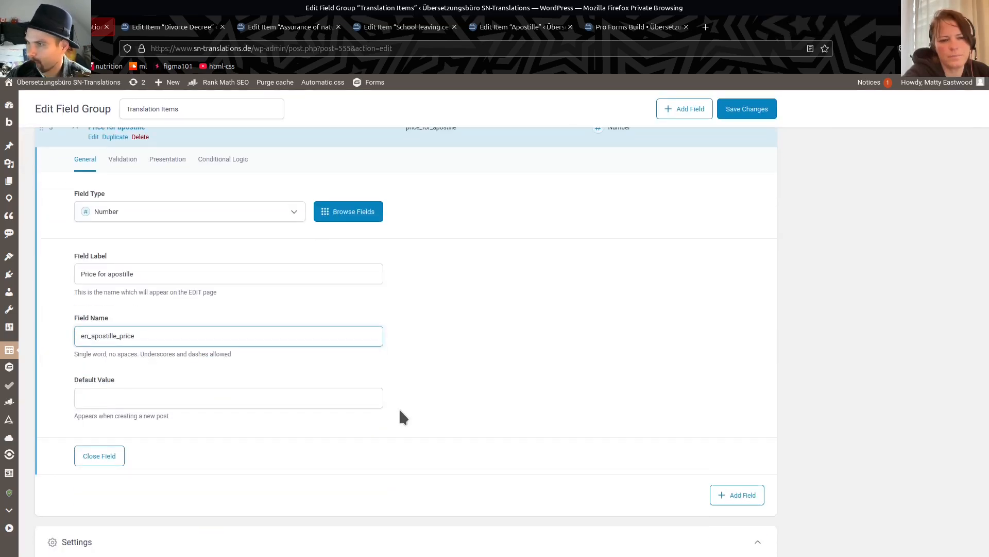
click(113, 159)
click(164, 159)
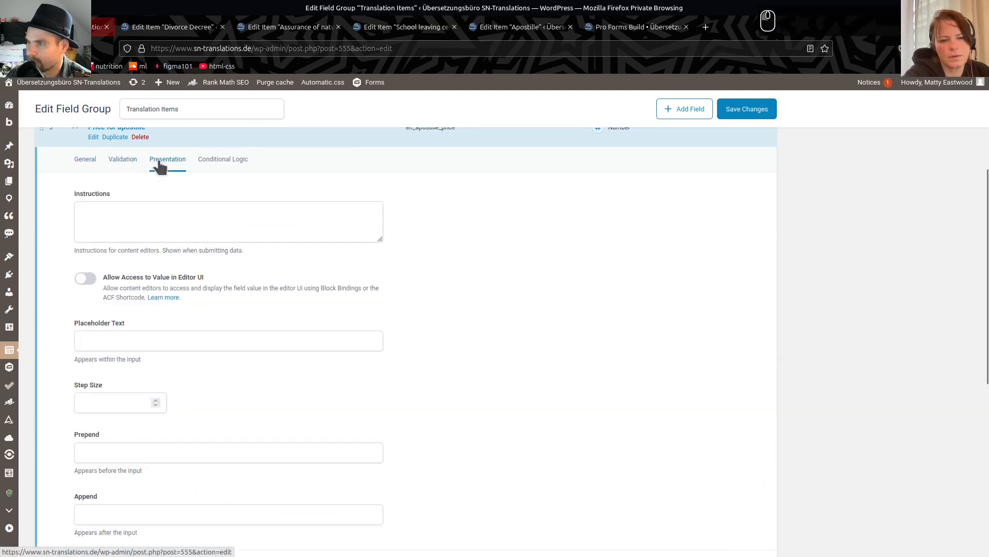
click(227, 160)
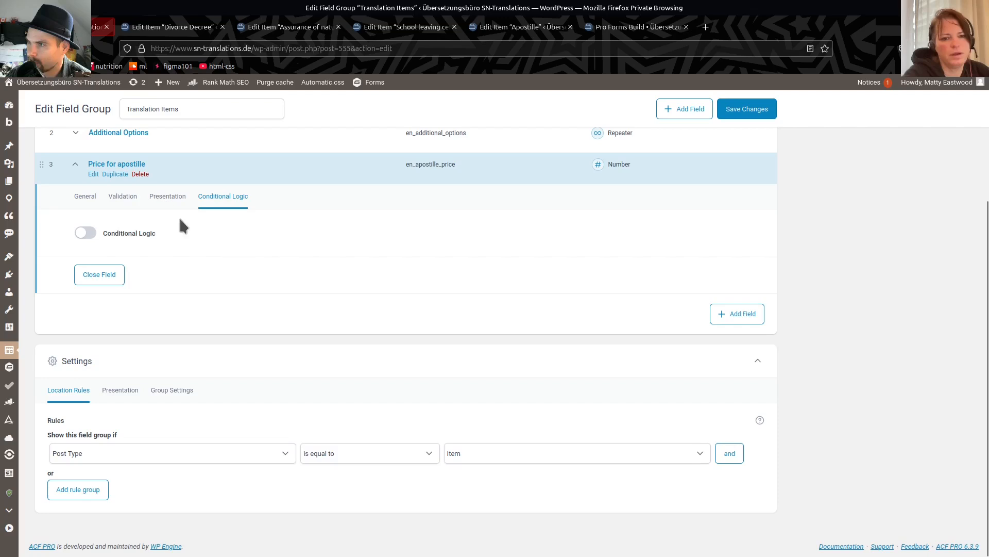
click(167, 197)
click(143, 257)
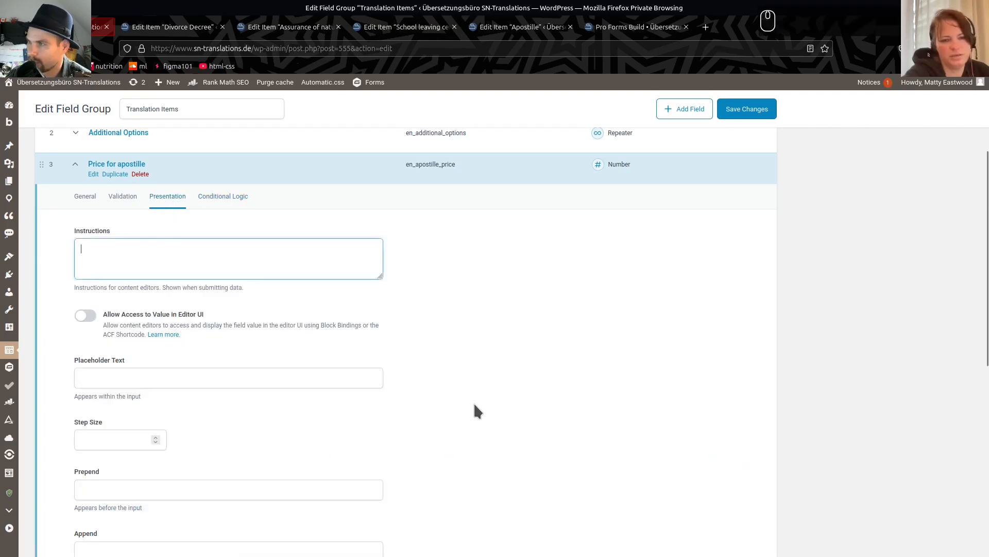
text(Put the price in here that goes on top of the base price.)
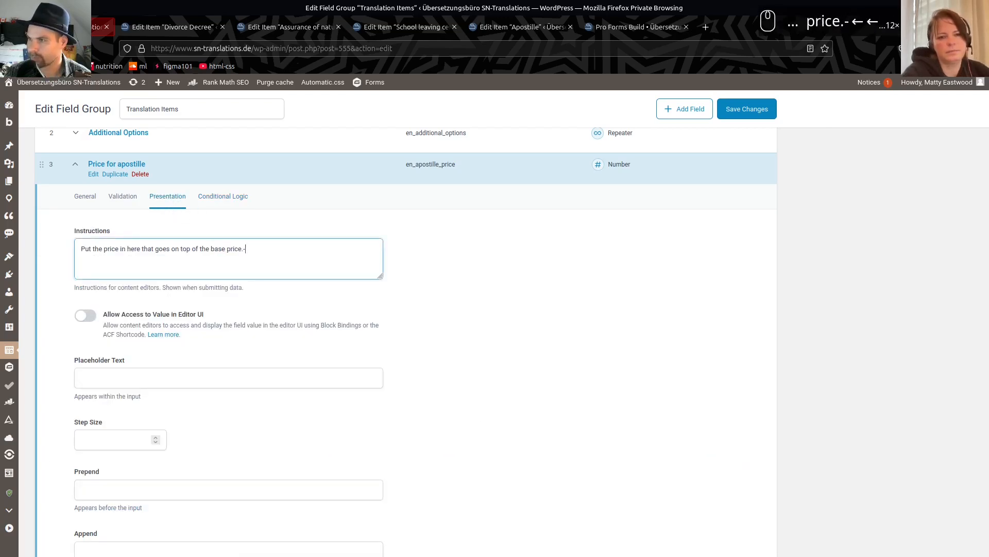
scroll(503, 272, down, 8)
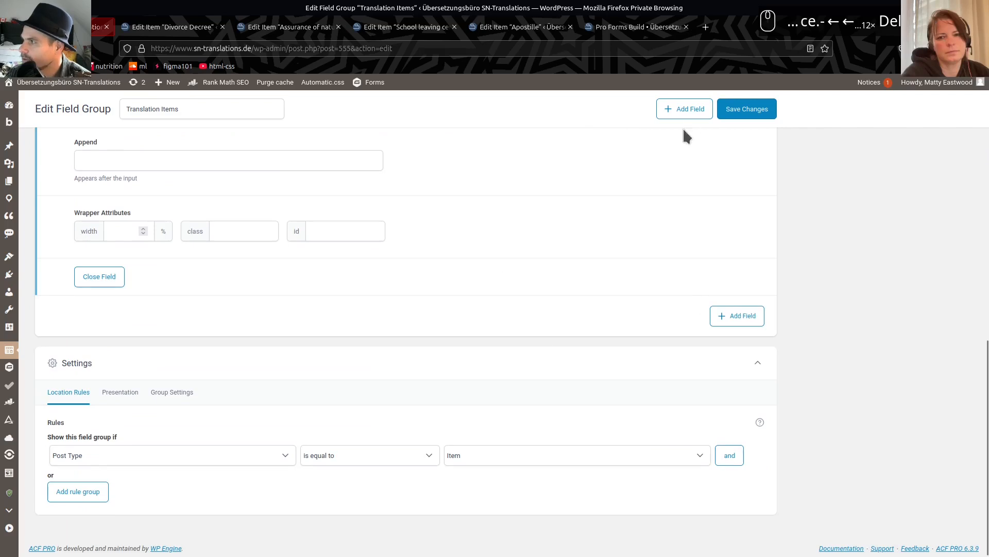
click(746, 112)
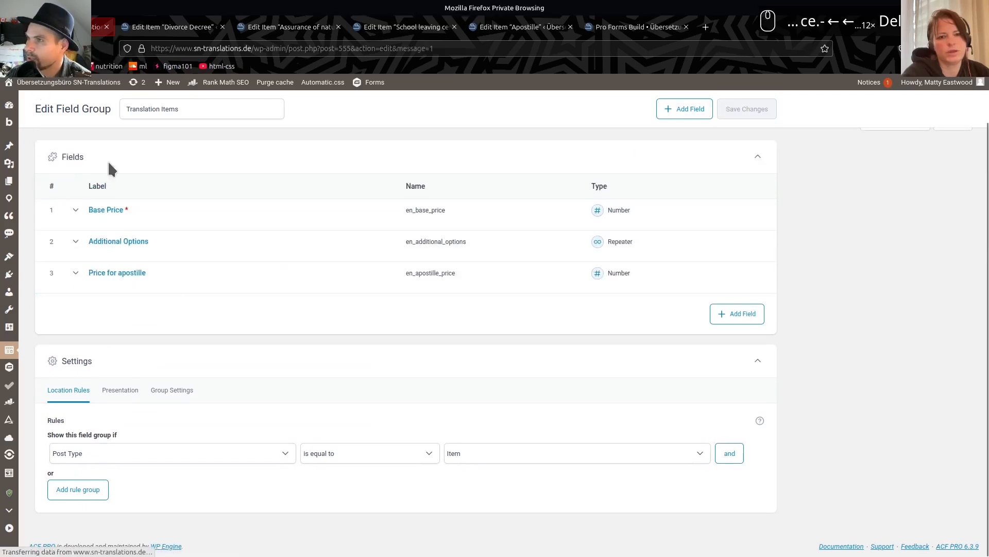
- Reload the open translation item edit pages to load the apostille price field
click(157, 27)
key(F5)
key(F5)
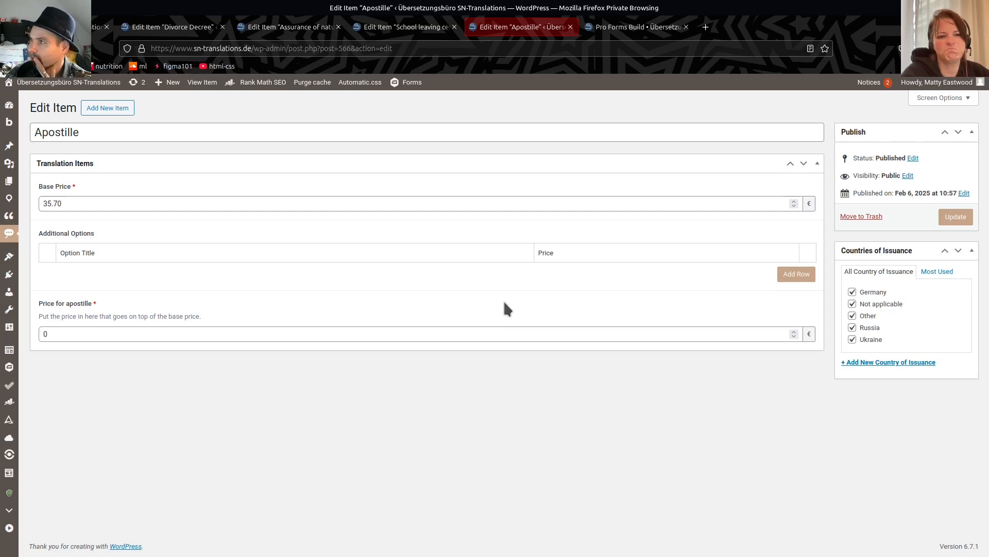
- Switch to the Pro Forms Build template in the Bricks builder and add an empty section to it
click(634, 29)
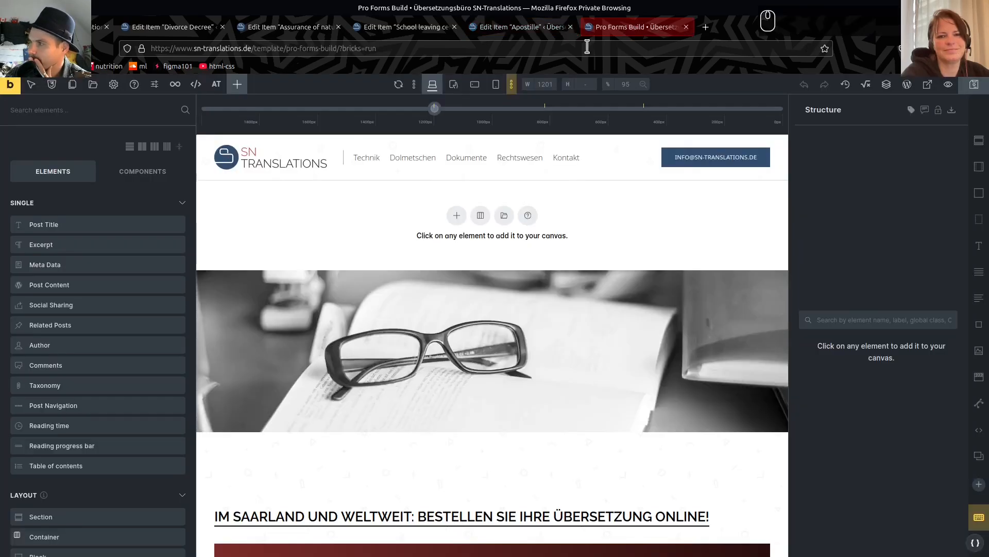
key(s)
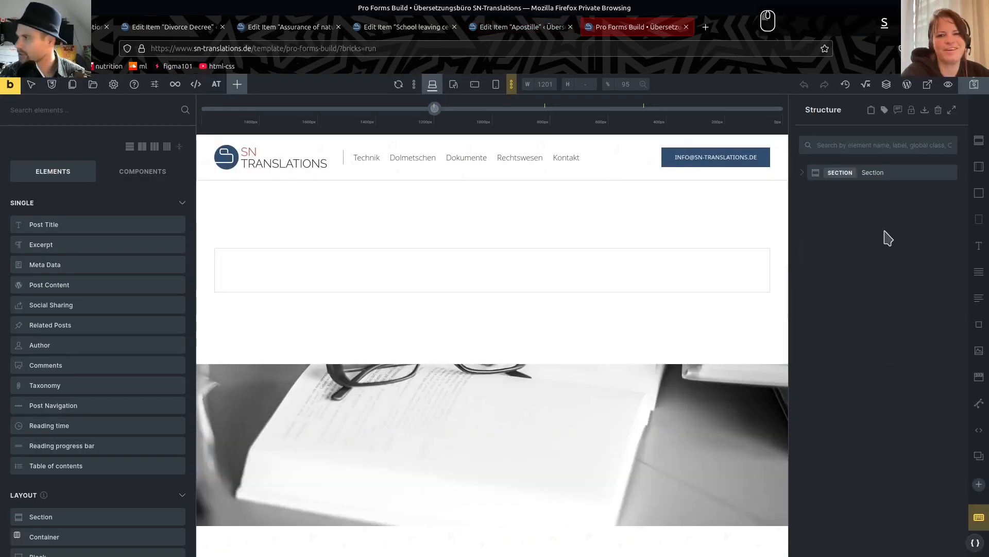
click(869, 172)
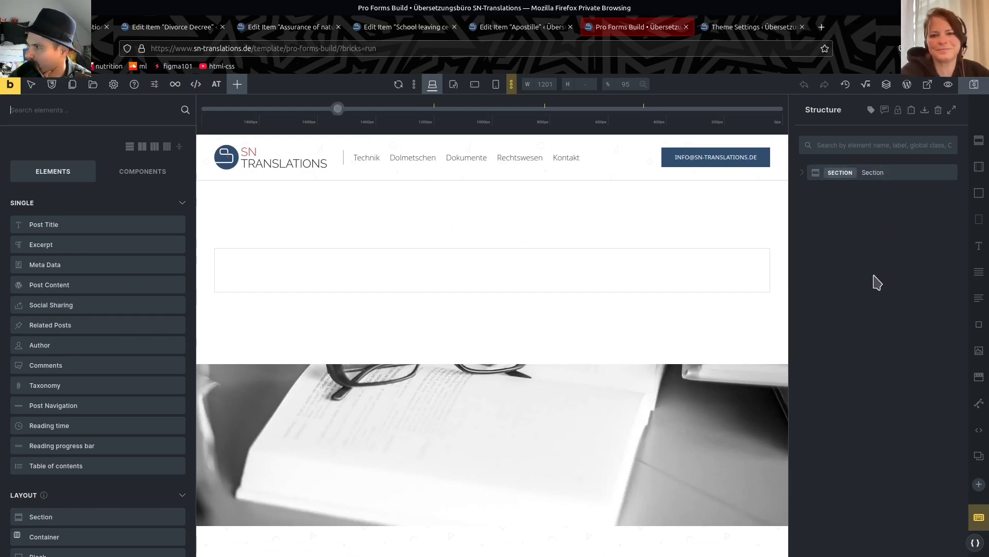
right_click(845, 210)
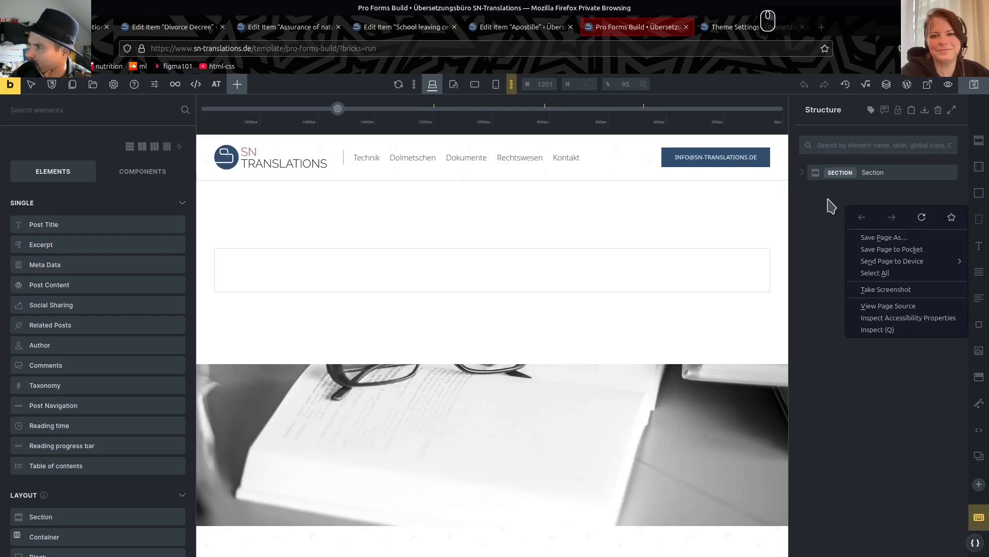
click(831, 206)
right_click(870, 173)
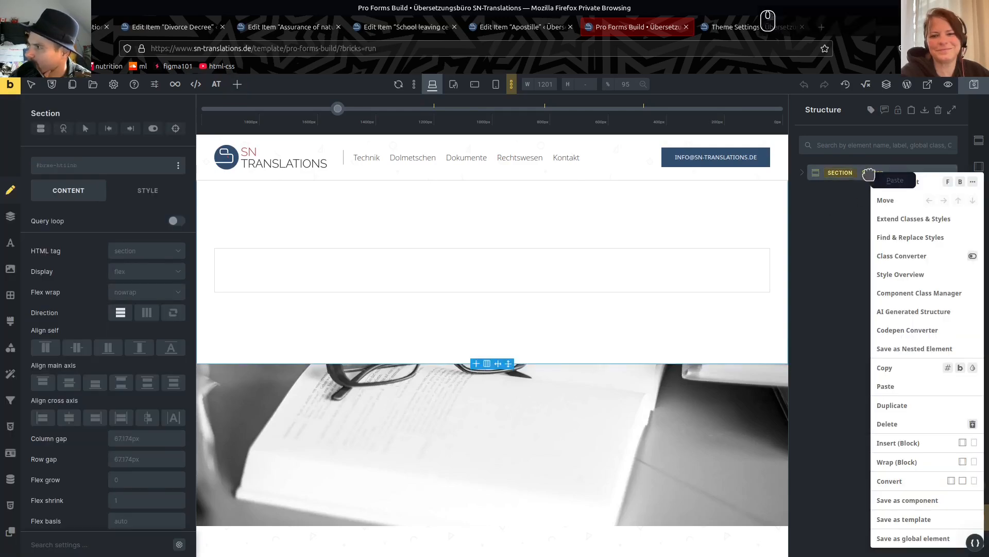
right_click(864, 173)
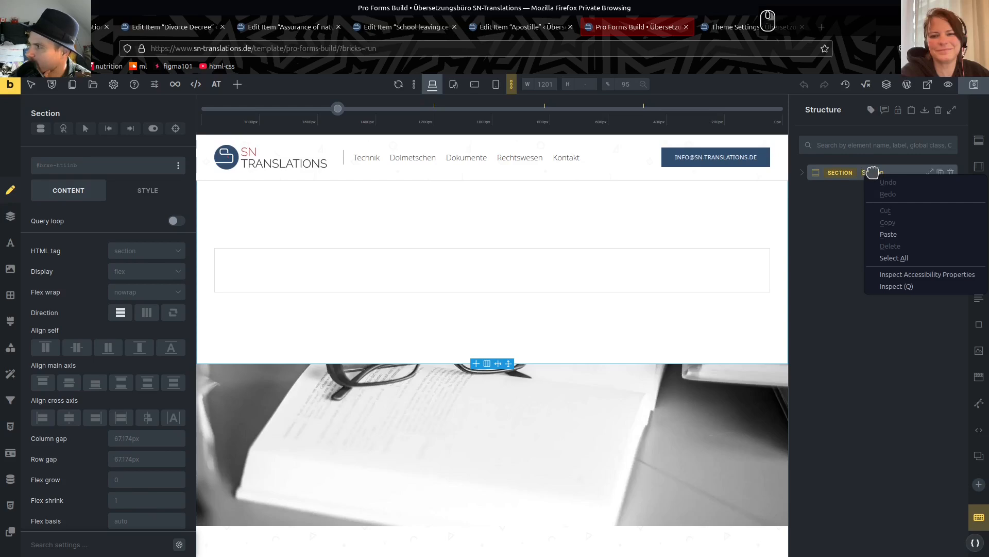
click(850, 174)
right_click(873, 176)
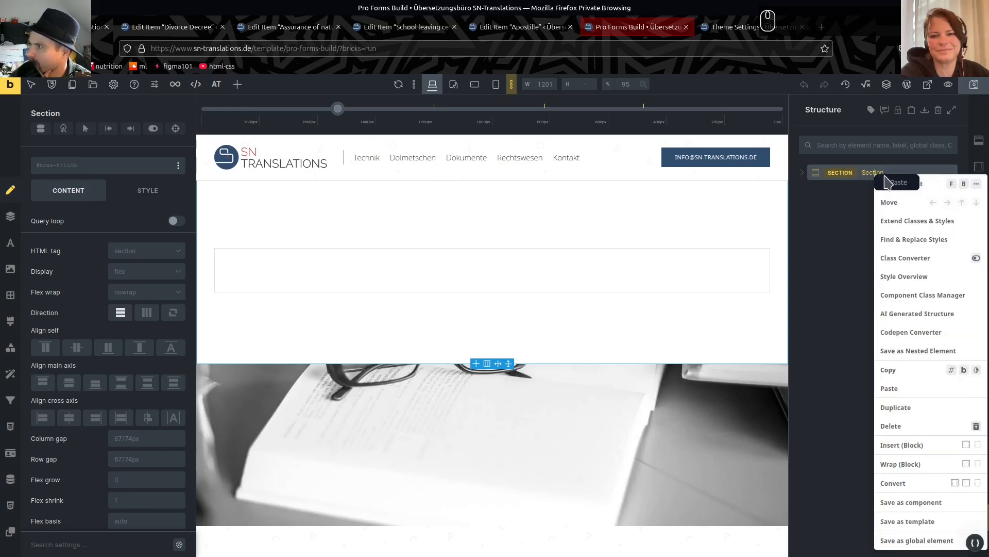
click(862, 217)
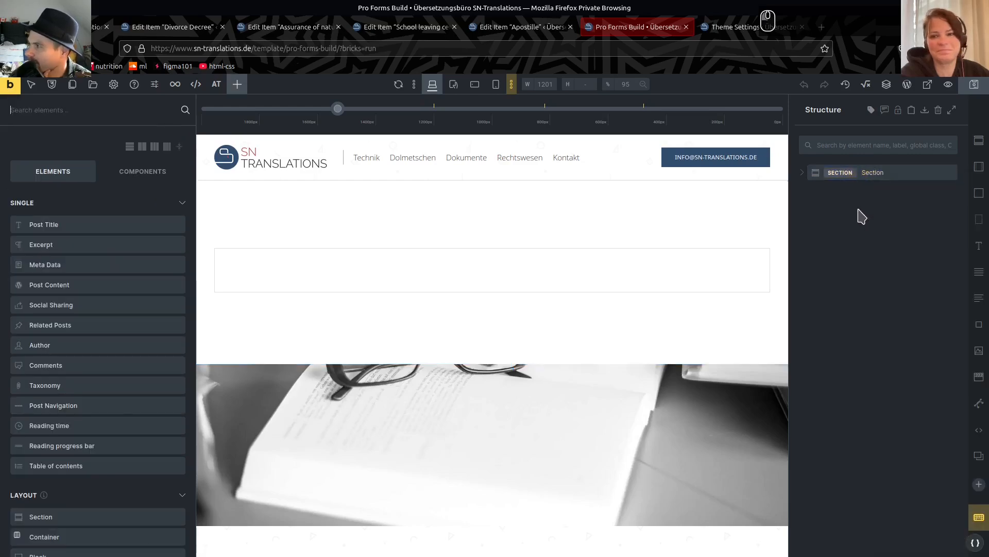
- Copy and paste the section as a second one in the template, and delete the pasted copy
click(873, 174)
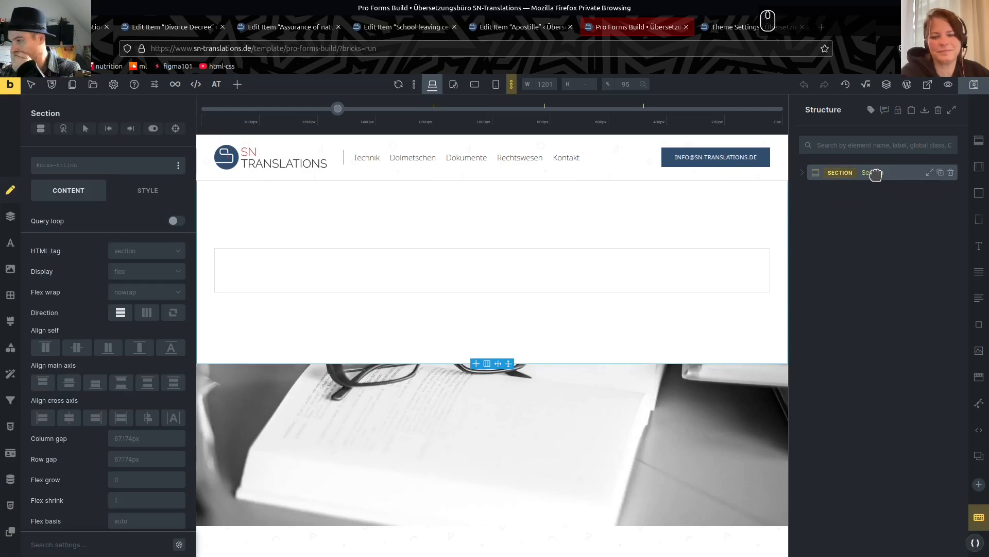
key(ctrl+c)
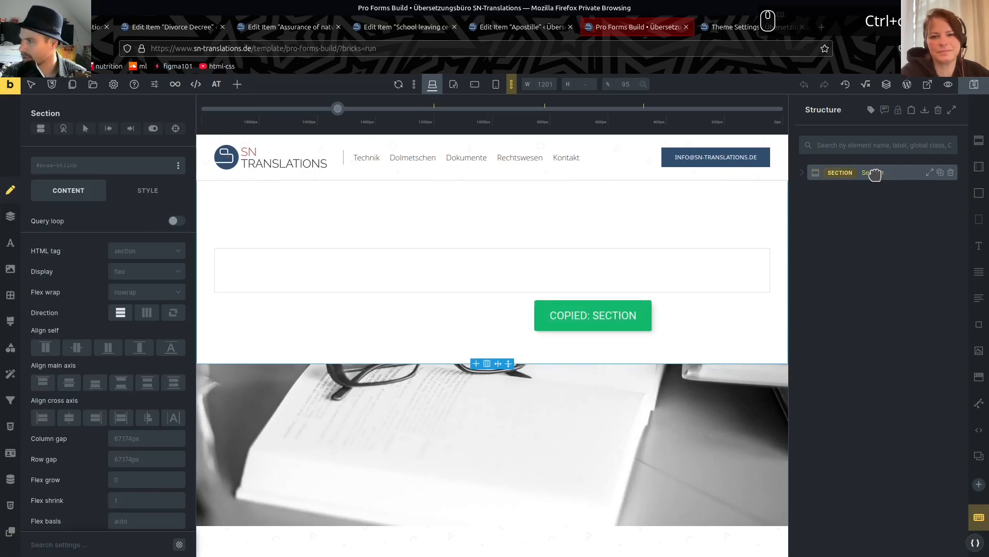
click(853, 232)
key(ctrl+v)
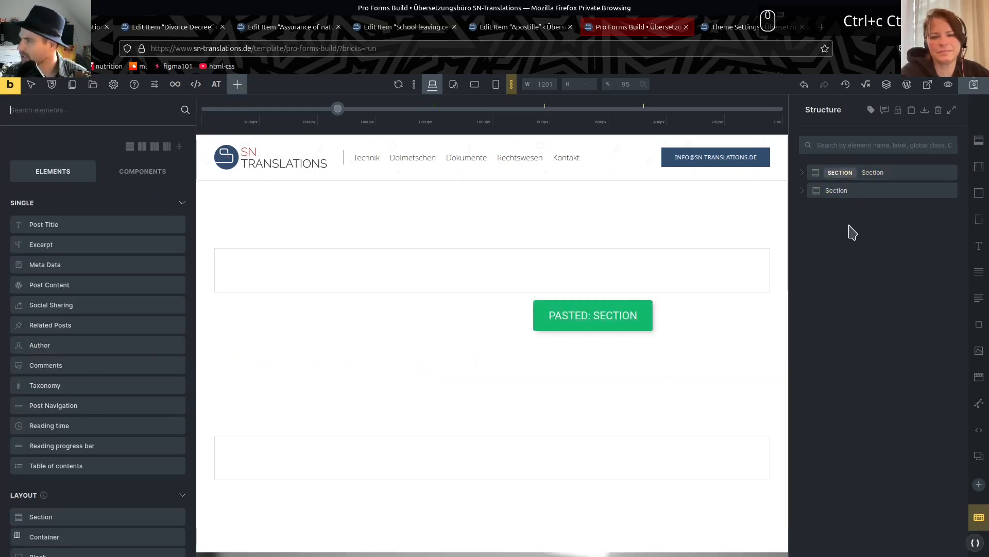
click(838, 191)
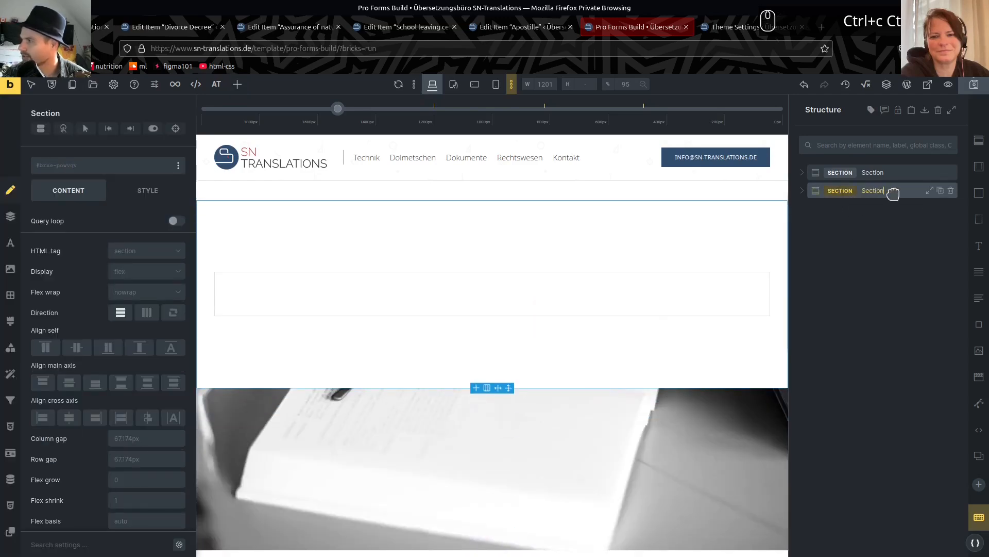
click(951, 190)
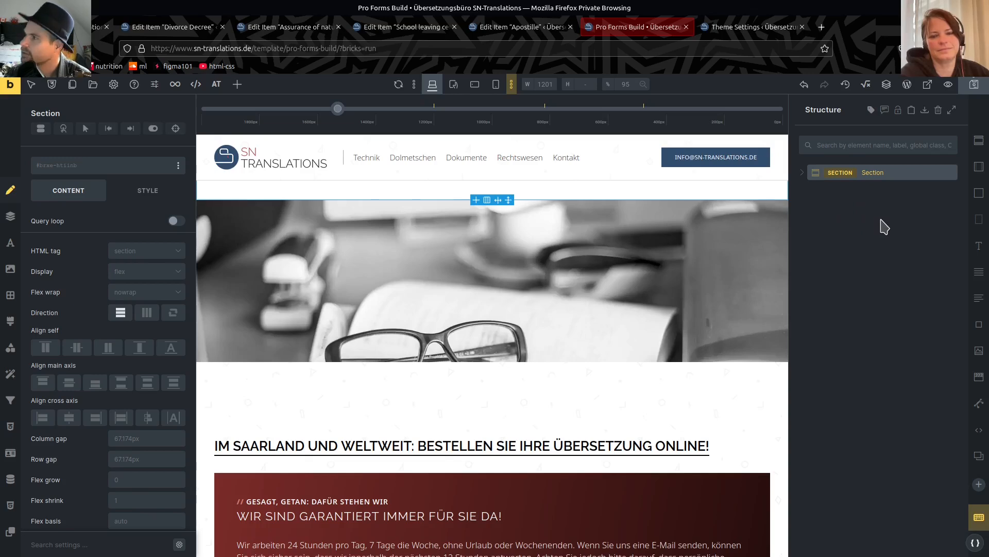
- Save the template and rename its section as The Form
scroll(673, 346, up, 3)
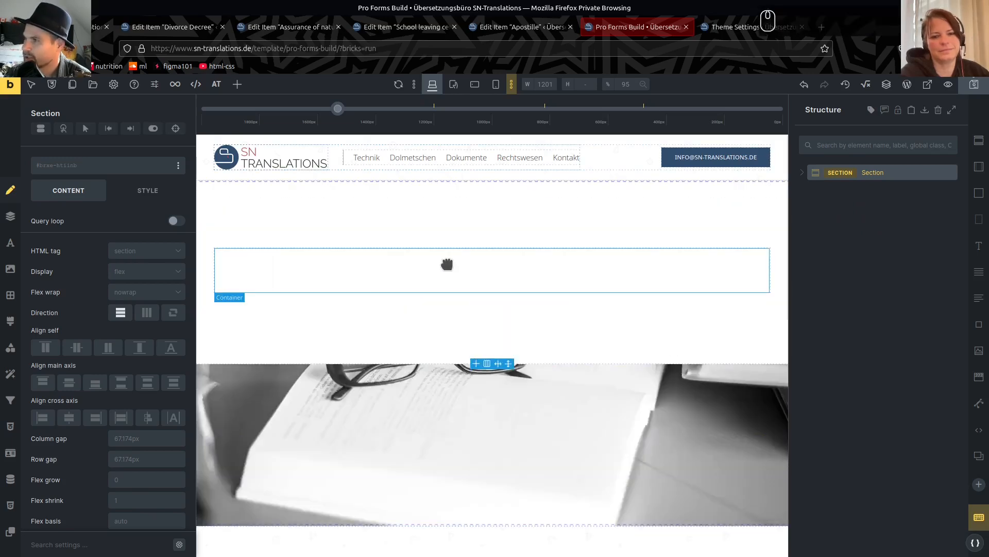
click(969, 85)
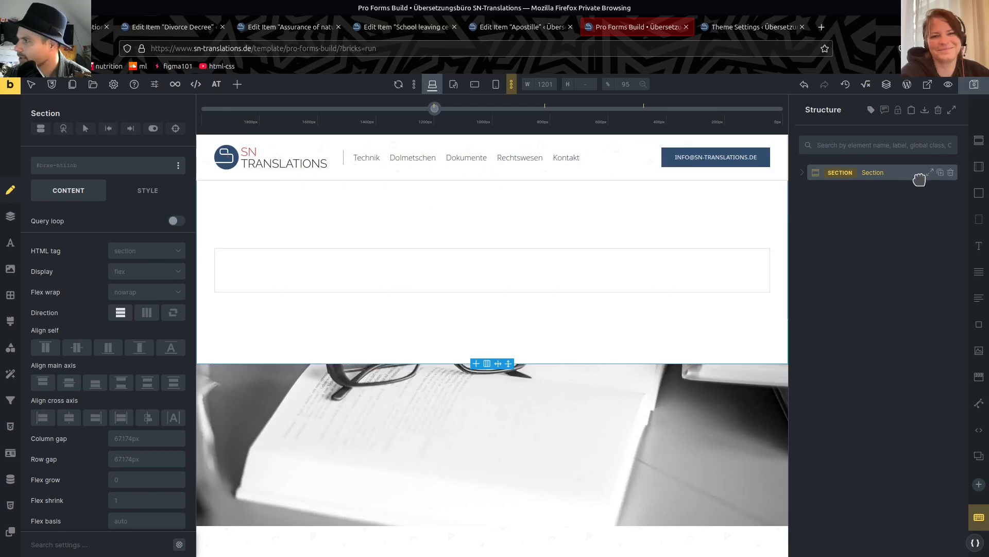
double_click(871, 172)
text(The form)
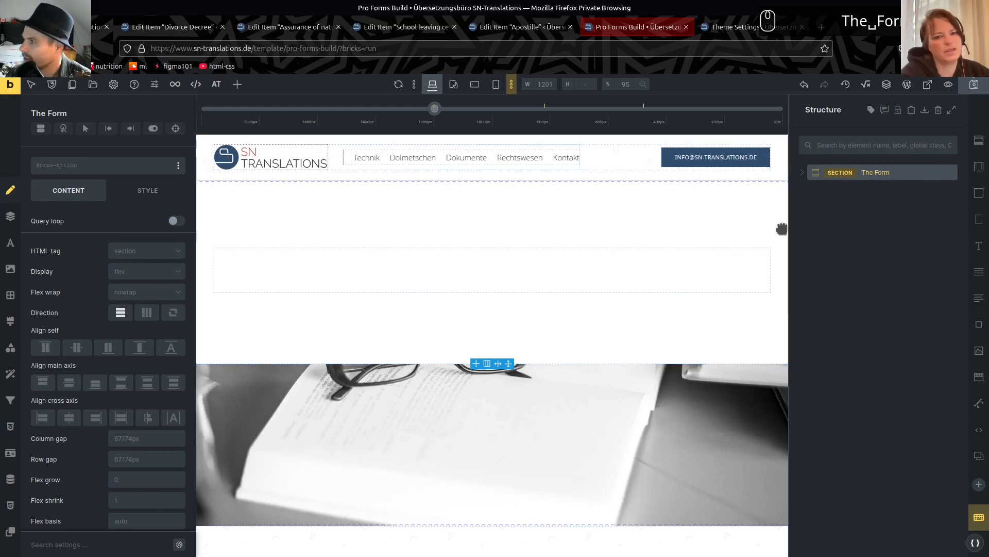
- Insert a Bricksforge Pro Forms element into the container of The Form section and select it
click(802, 173)
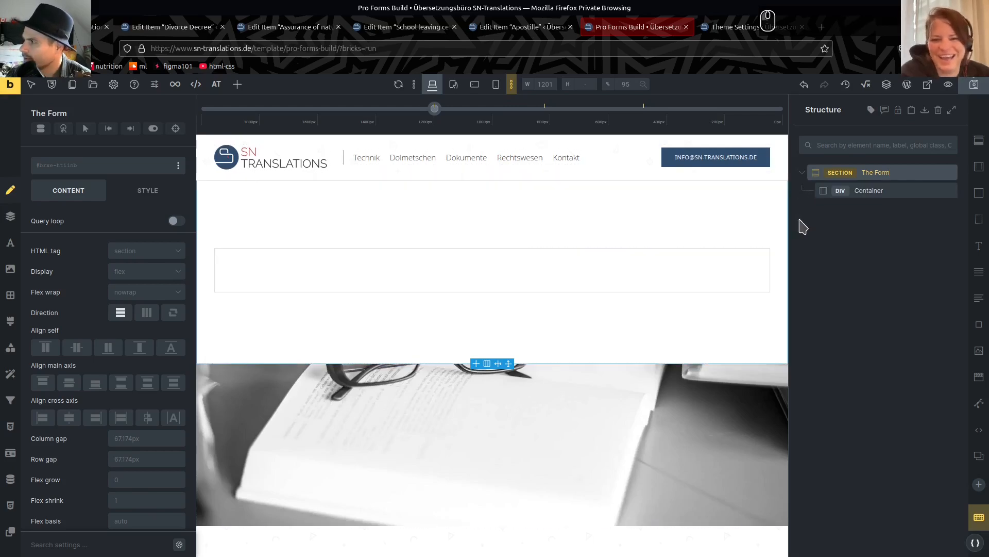
click(851, 191)
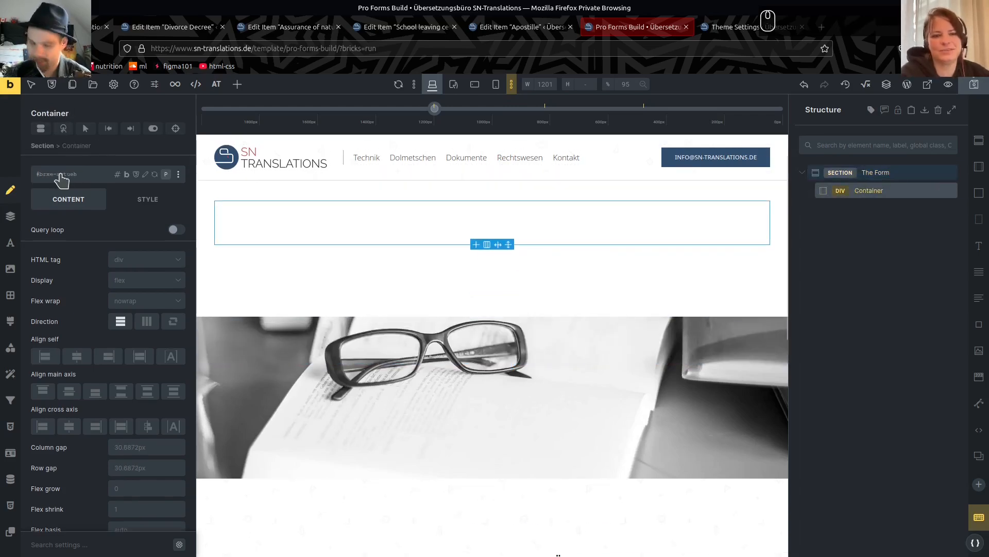
click(37, 198)
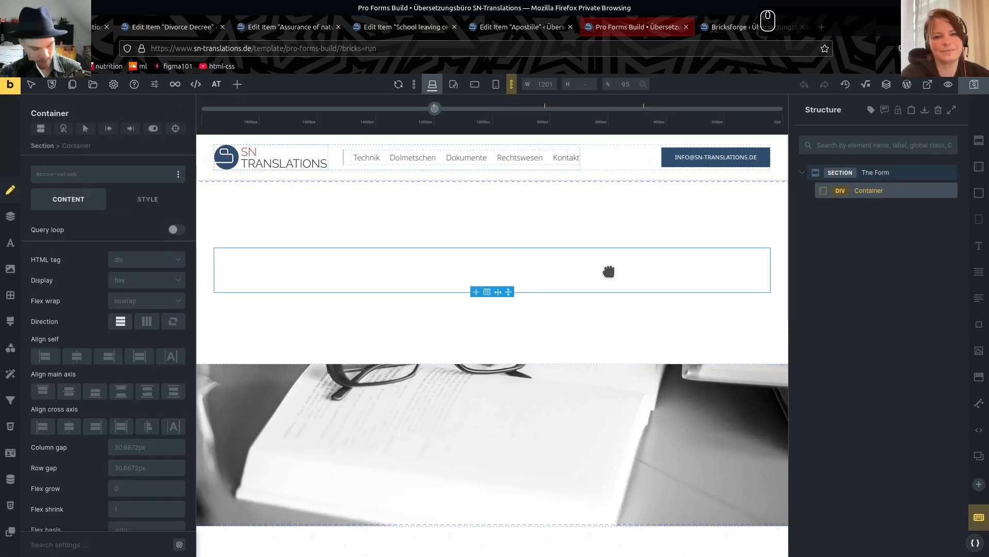
key(ctrl+shift+a)
scroll(155, 335, down, 15)
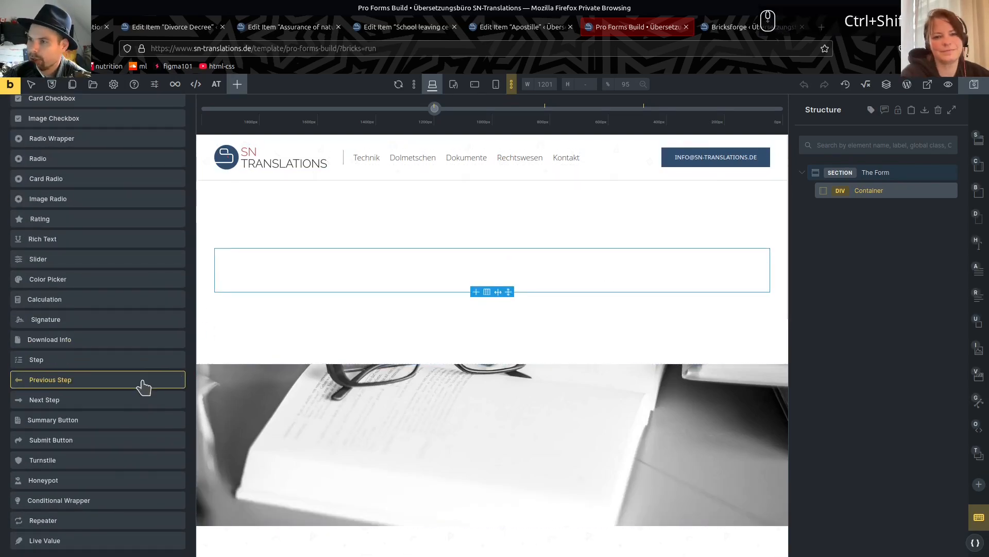
scroll(128, 307, up, 7)
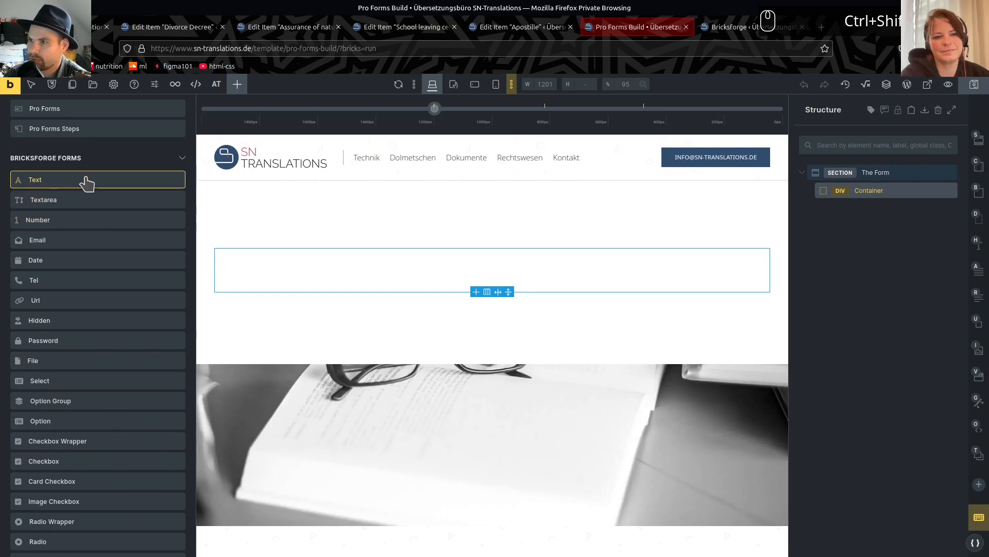
scroll(83, 180, up, 3)
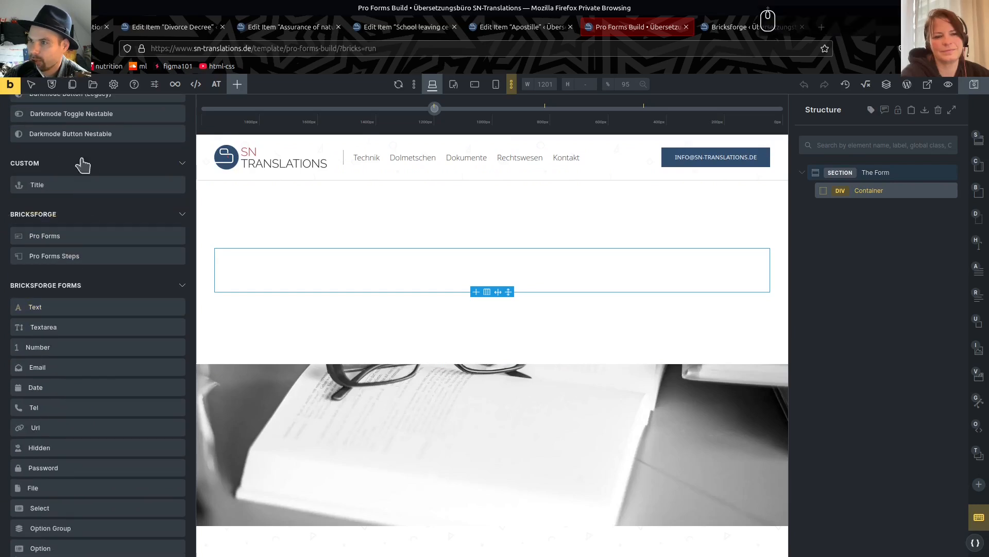
click(70, 236)
click(876, 209)
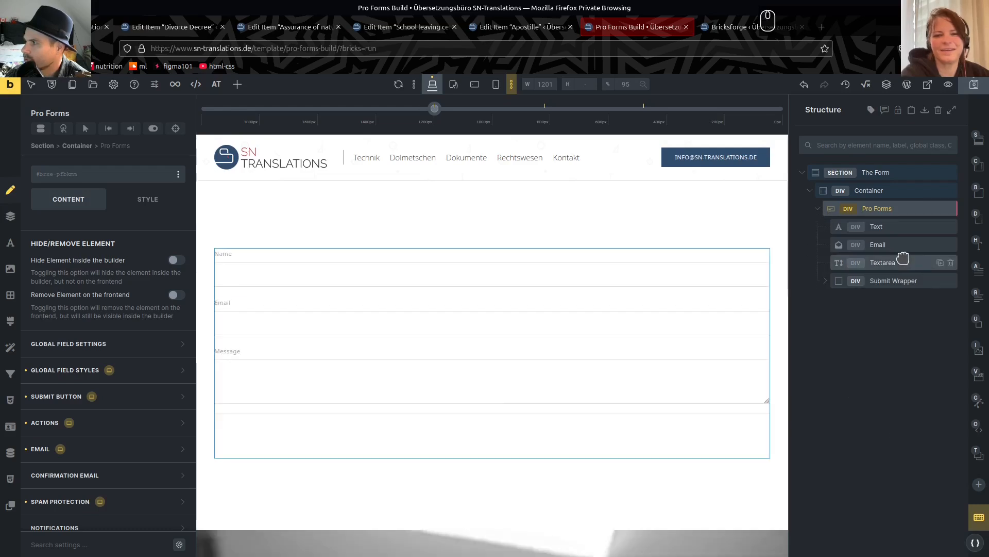
- Delete the form's default Text, Email, Textarea and Submit Wrapper elements, and save the template with a canvas refresh
click(951, 227)
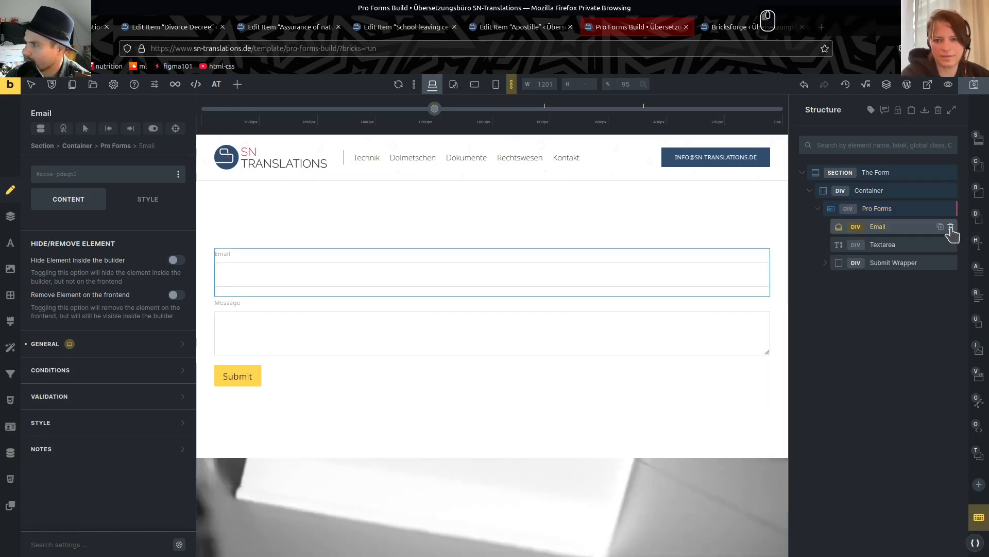
click(951, 226)
click(950, 227)
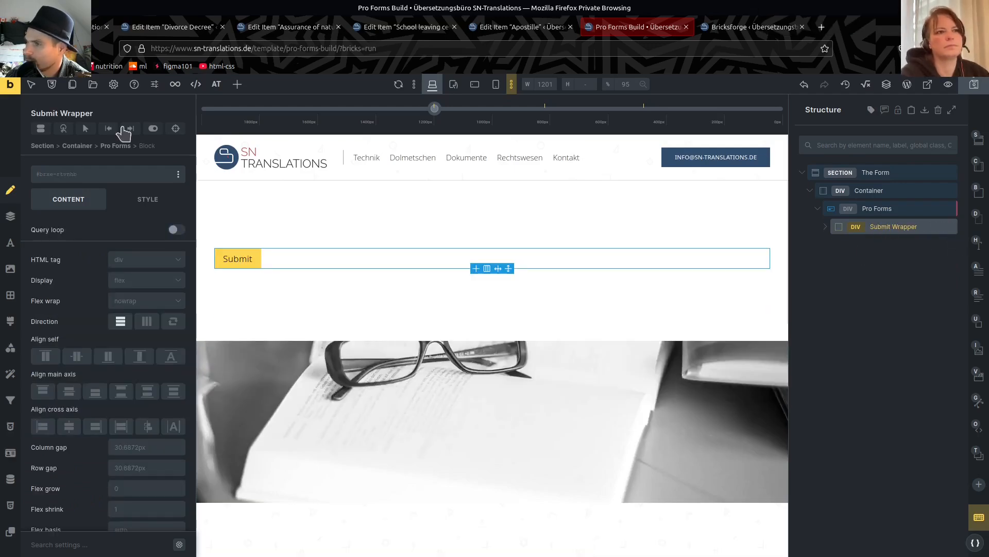
click(951, 227)
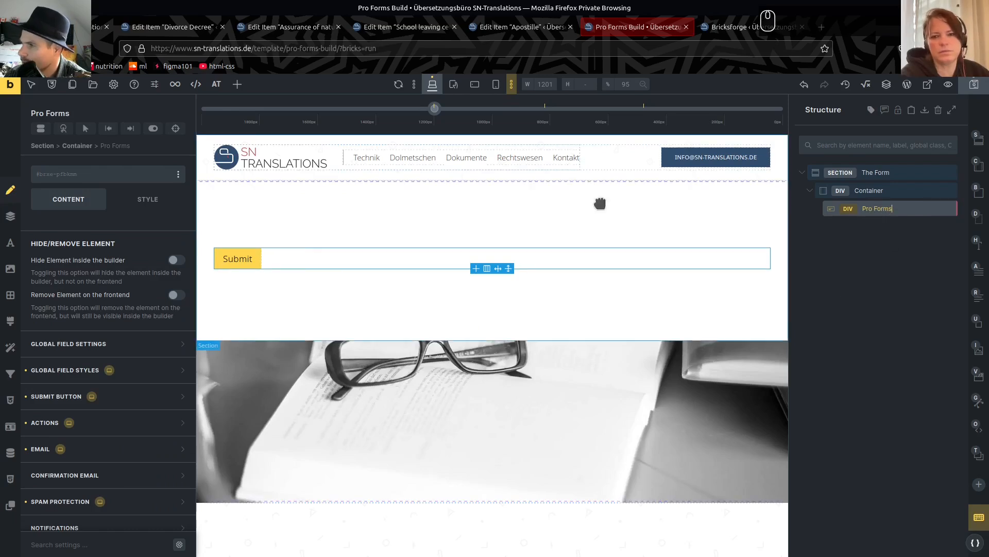
click(974, 85)
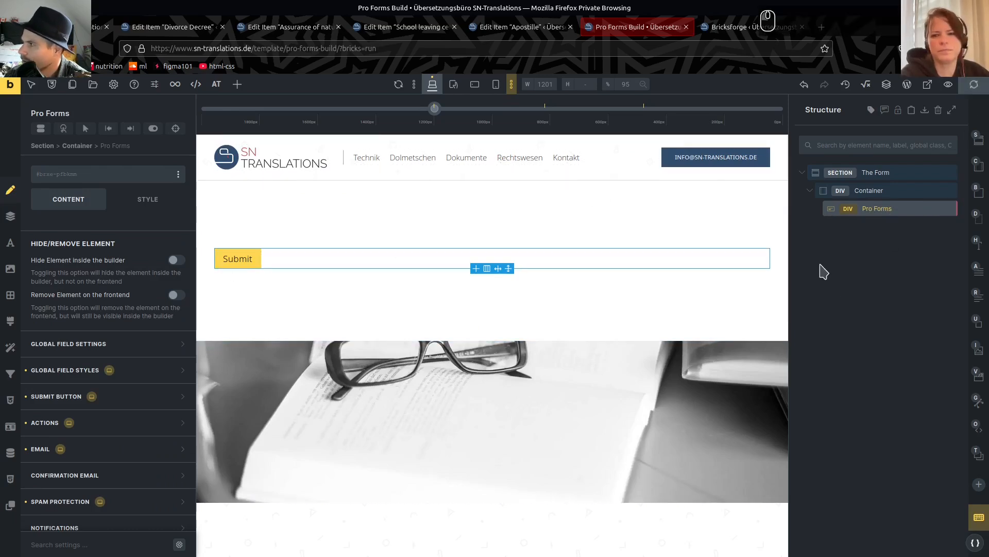
click(399, 87)
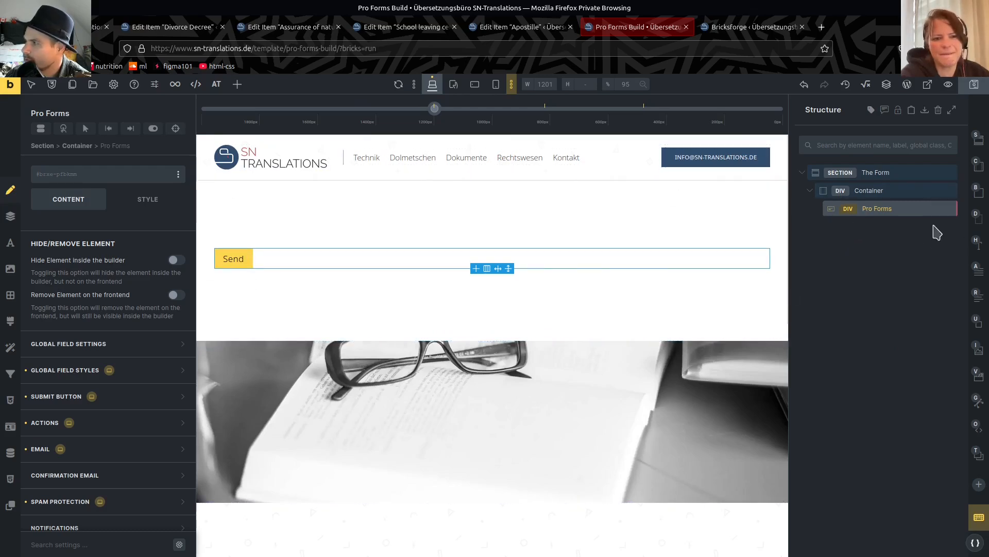
double_click(882, 209)
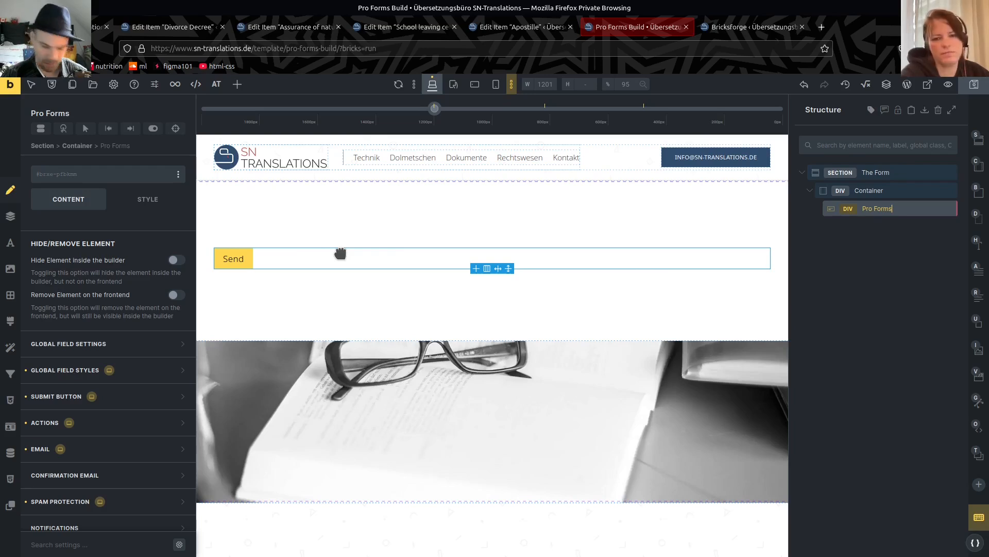
key(ctrl+f)
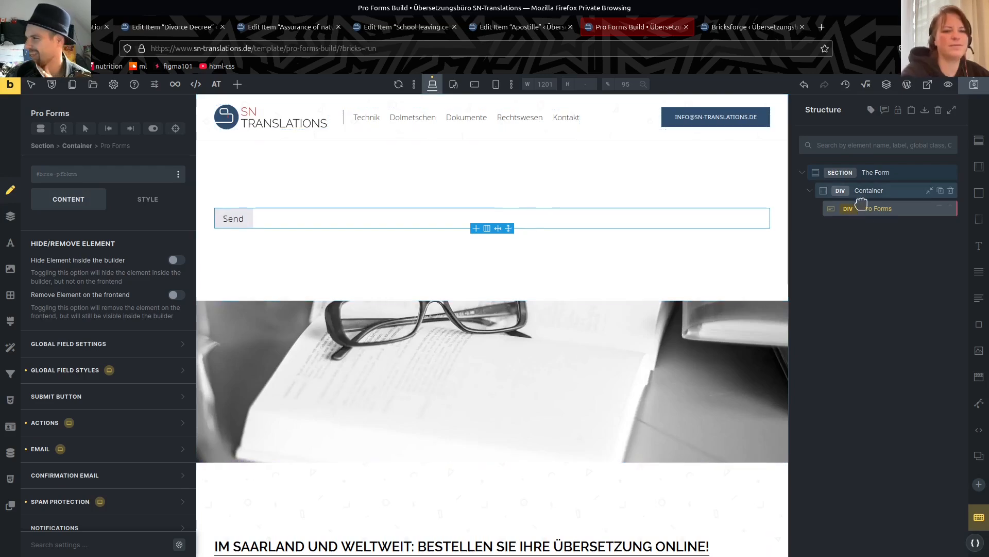
double_click(881, 208)
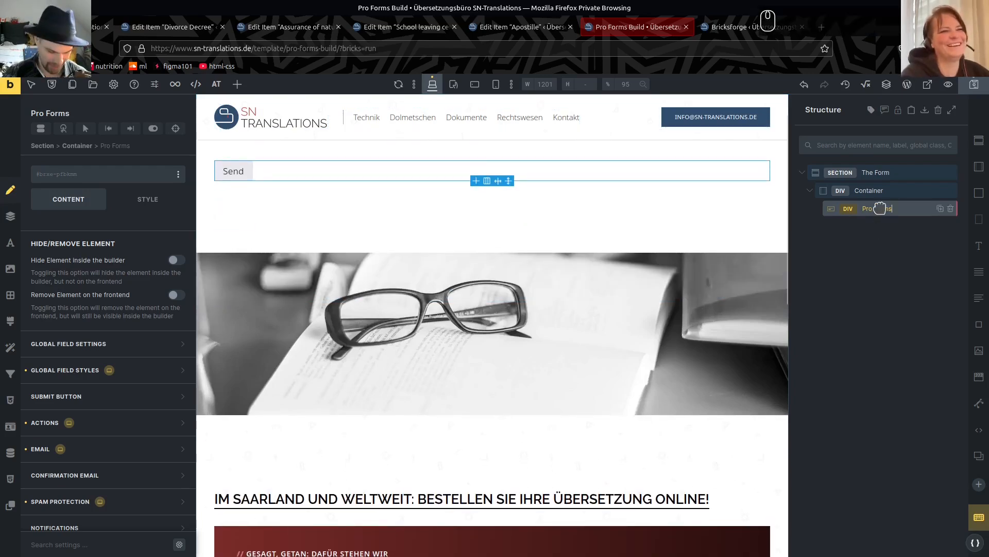
key(Escape)
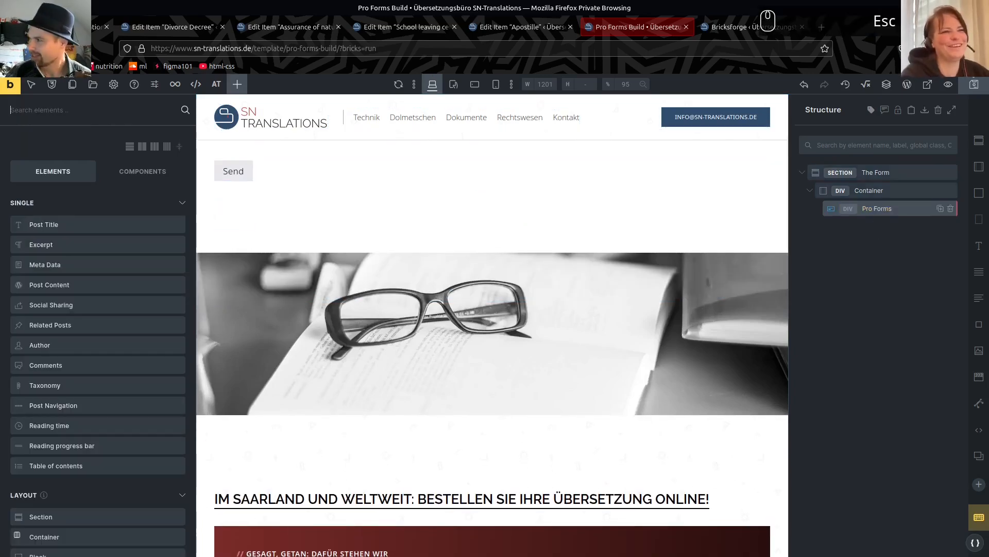
- Add a block inside the Pro Forms element and rename it as Item
click(879, 210)
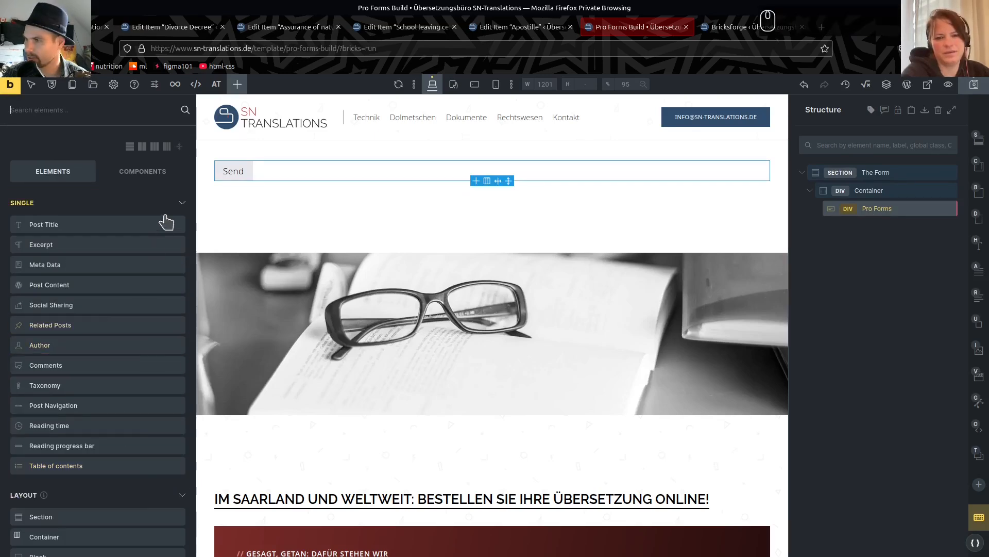
click(888, 209)
key(b)
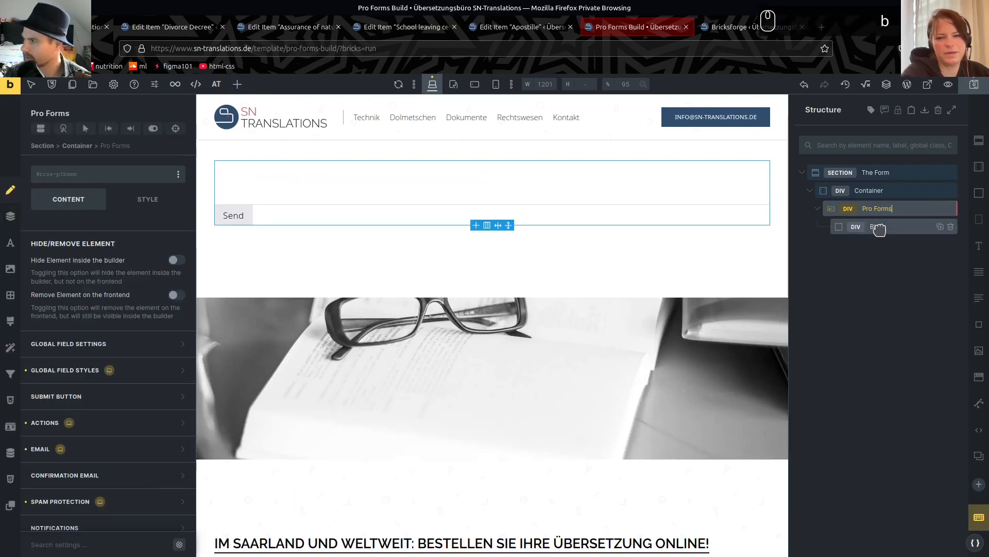
double_click(878, 227)
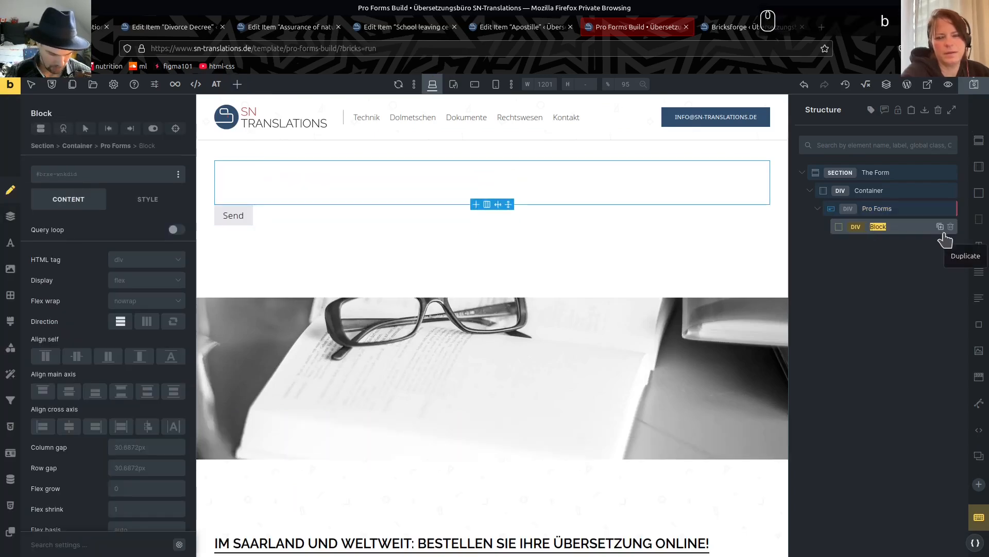
text(Item)
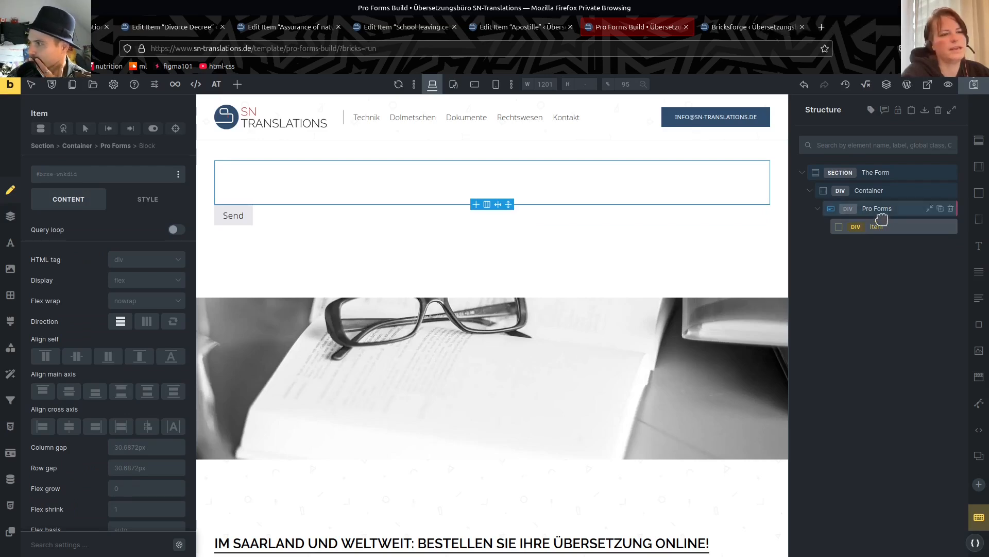
- Check the Architecture diagram in FigJam, then return to Bricks and add a heading and a basic text element inside the Item block
key(alt+Tab)
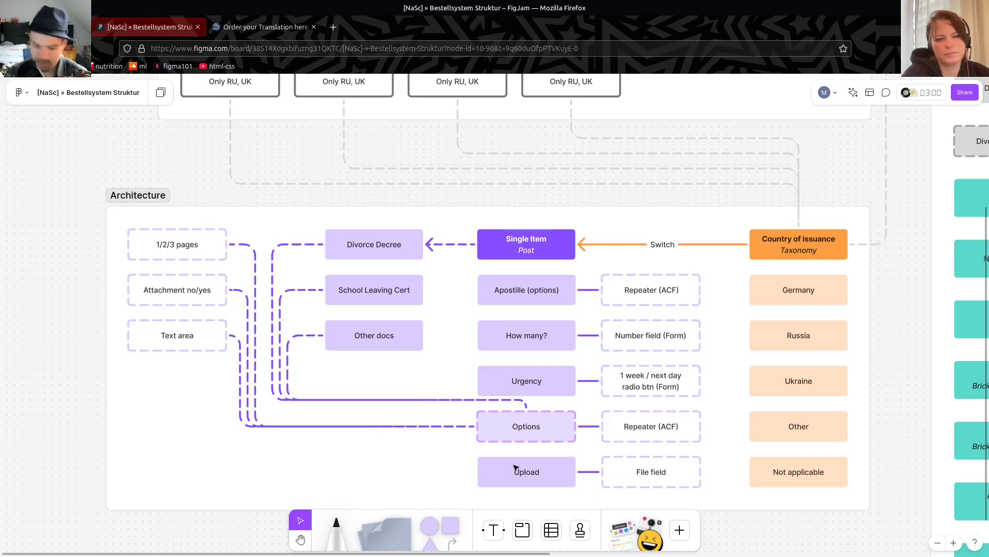
key(alt+Tab)
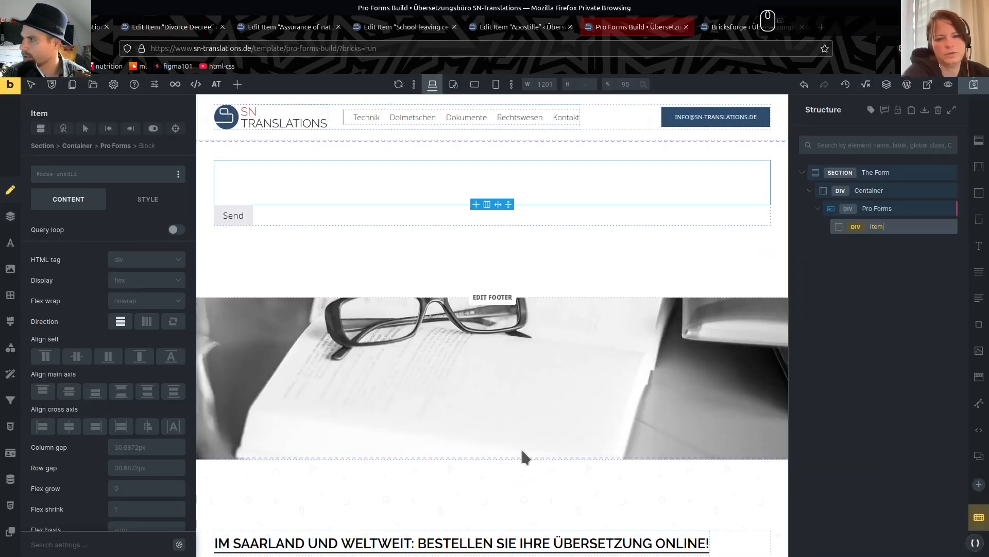
click(908, 224)
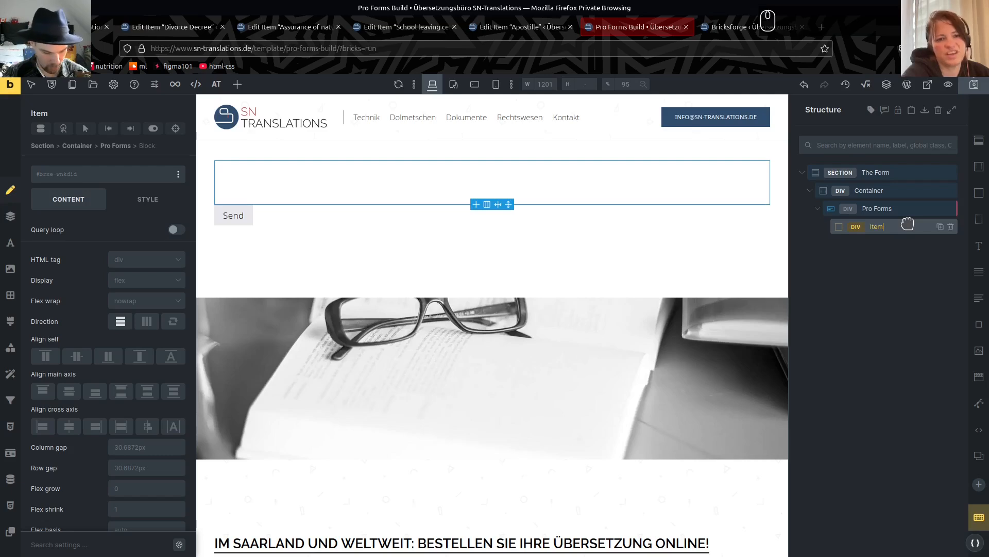
key(h)
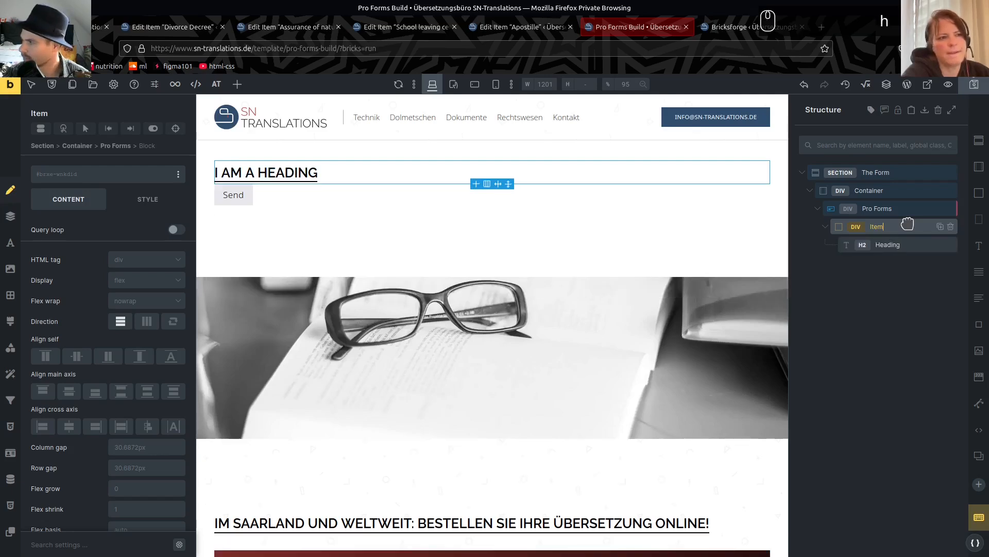
key(a)
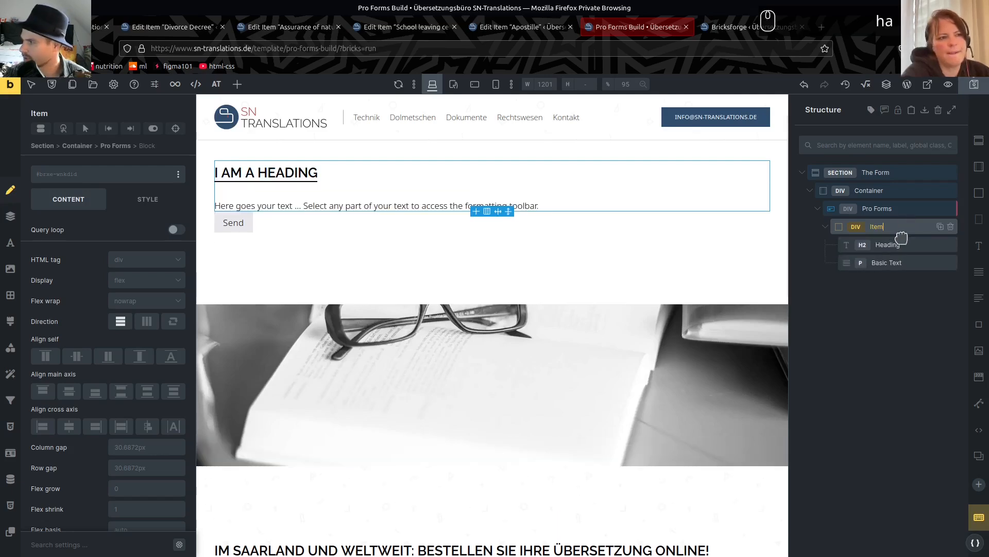
- Rename the basic text element as Description and the heading as Item Name
double_click(886, 263)
text(Description)
key(Return)
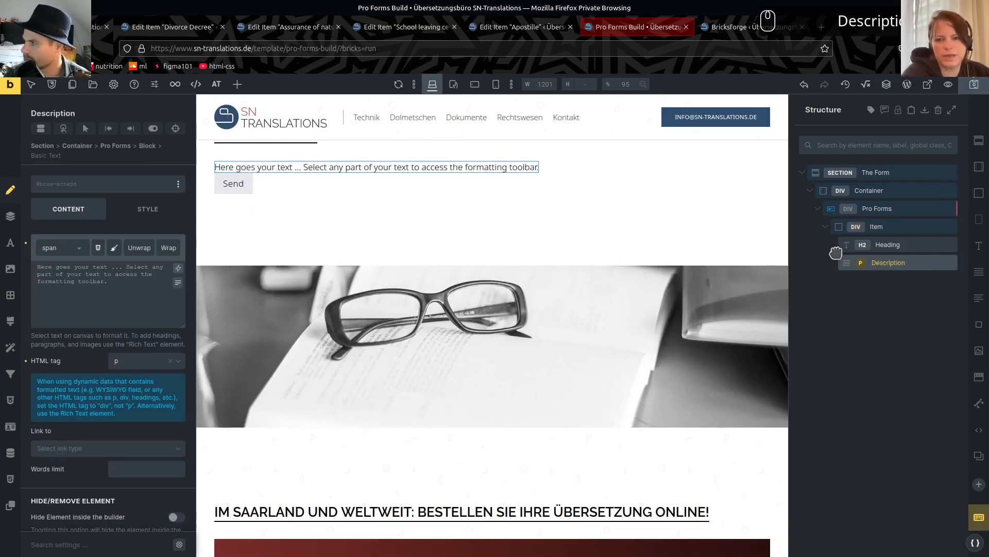
double_click(887, 245)
text(Item Name)
key(Return)
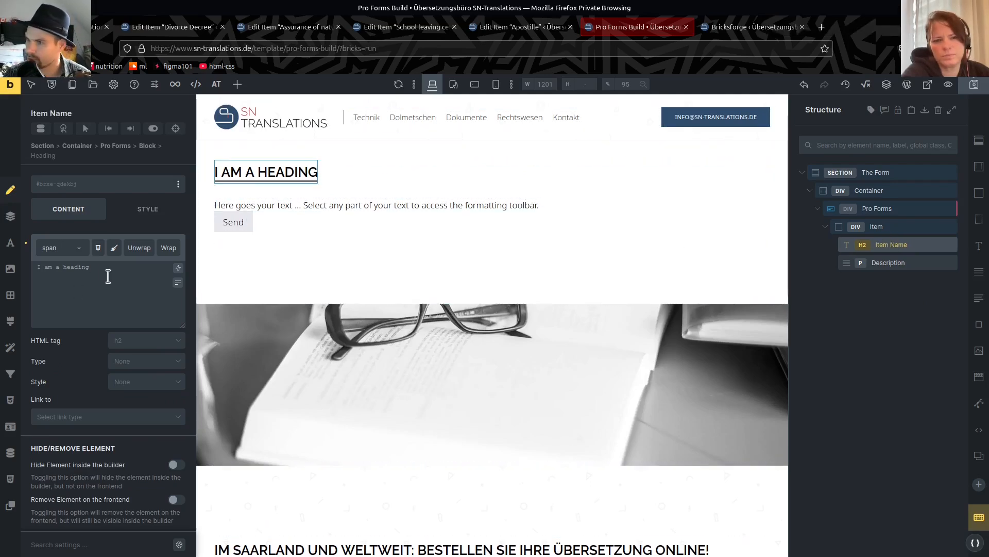
- Set the Item Name heading's HTML tag to h3 and replace its text with the {post_title} dynamic tag
click(133, 341)
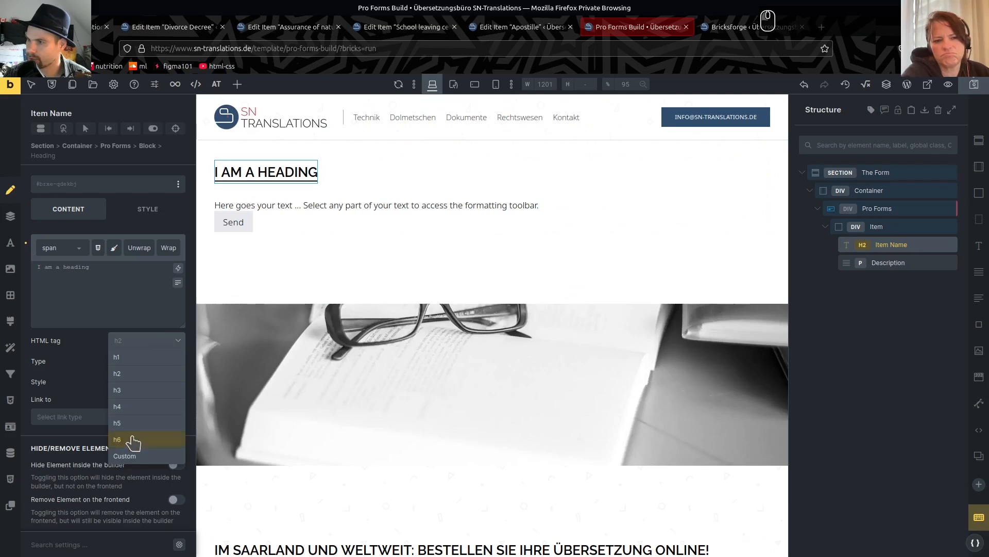
click(131, 391)
click(110, 292)
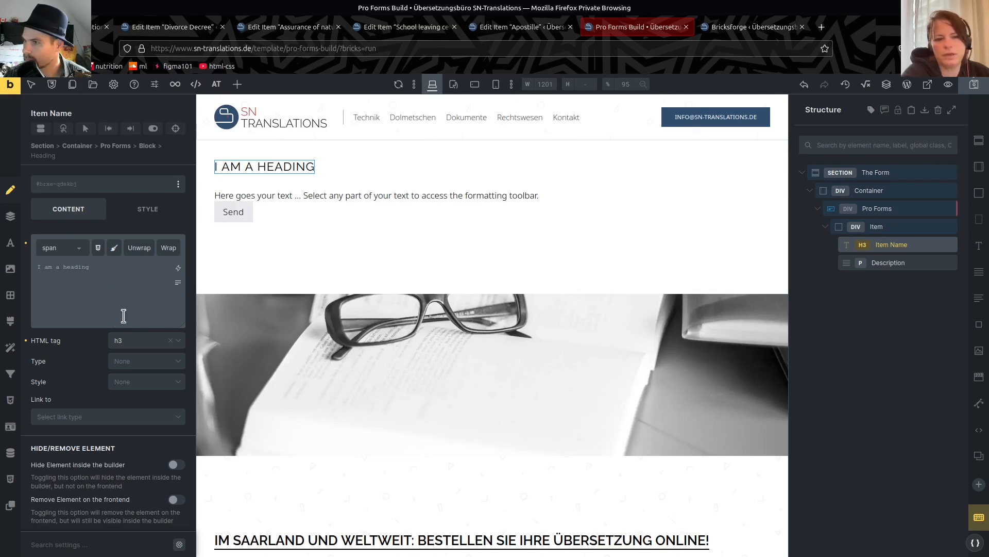
triple_click(124, 305)
key(BackSpace)
click(178, 269)
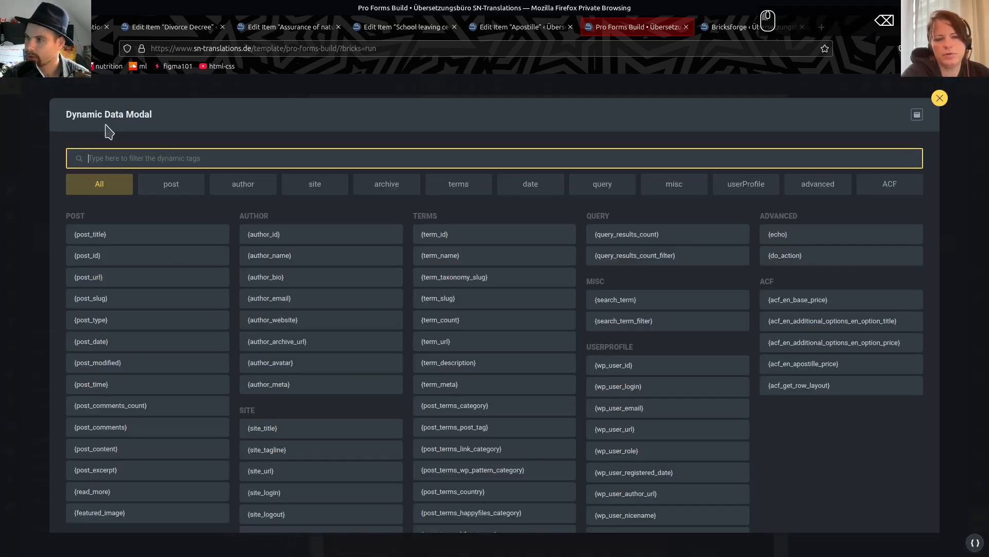
click(126, 232)
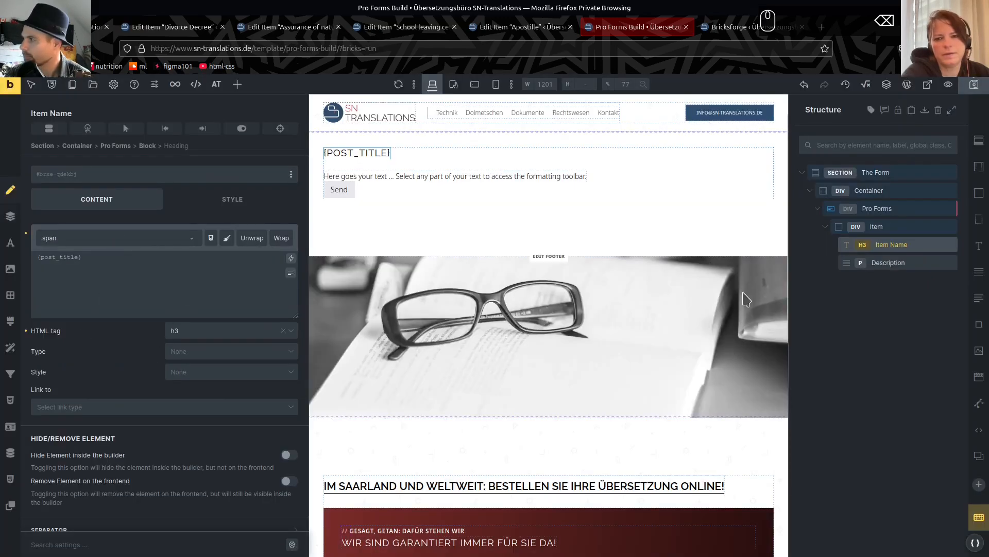
- Replace the Description element's placeholder text with "This is the description of the item."
double_click(888, 263)
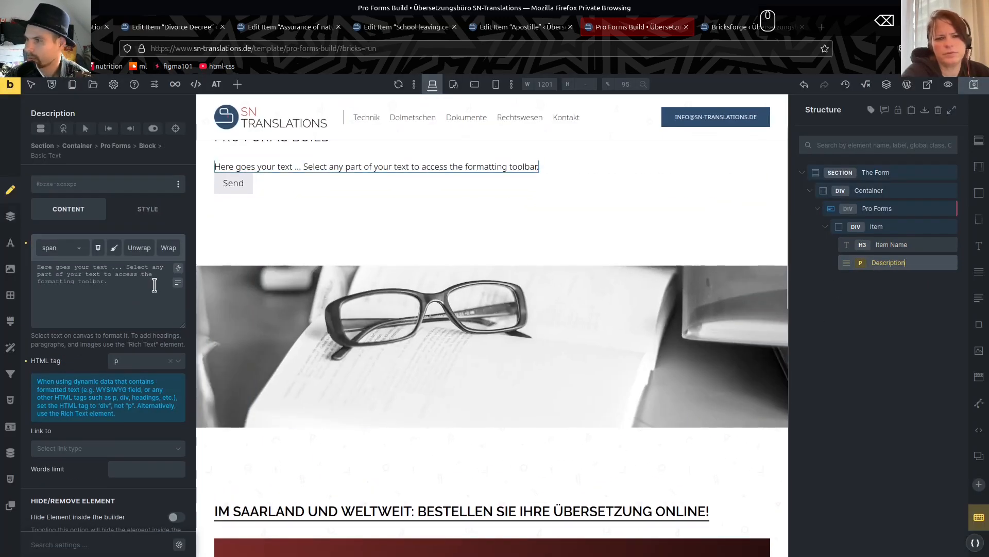
triple_click(103, 277)
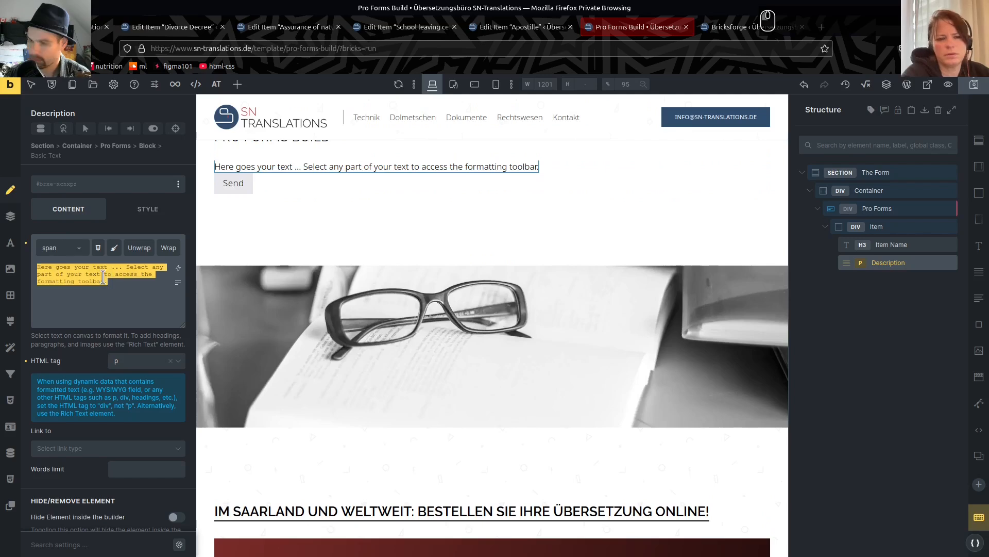
text(This is the )
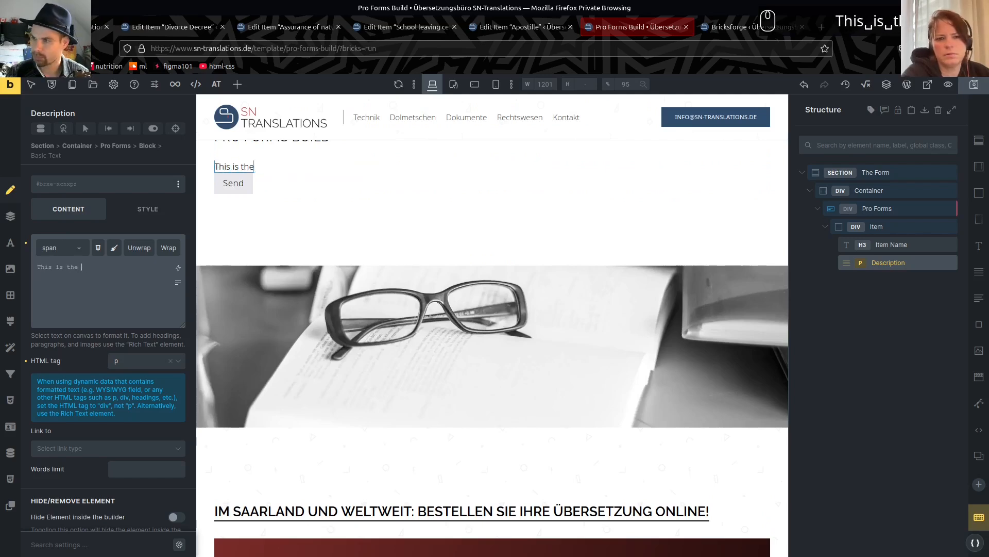
text(description of the item.)
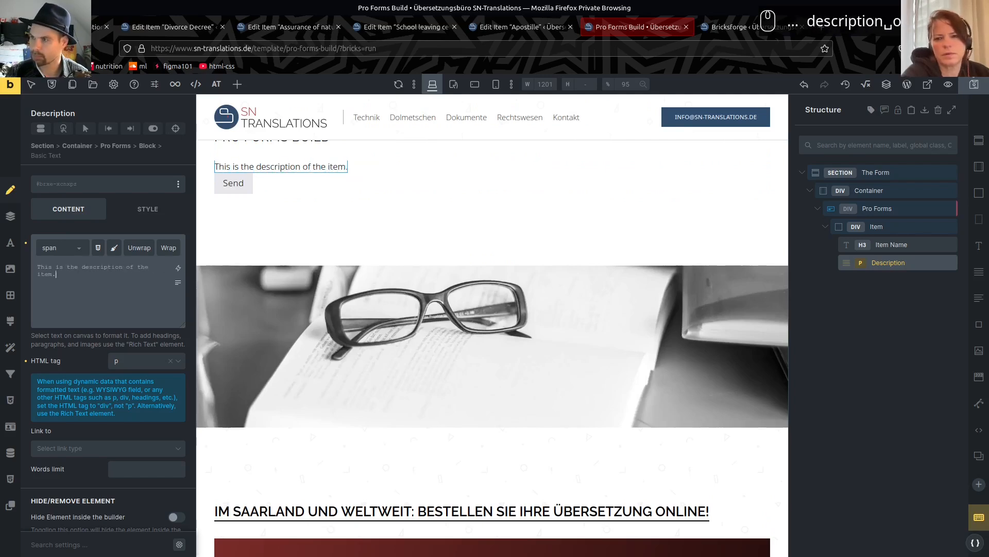
- Switch to the FigJam browser window and open the German Website Ipsum page in a new tab
key(super)
click(702, 143)
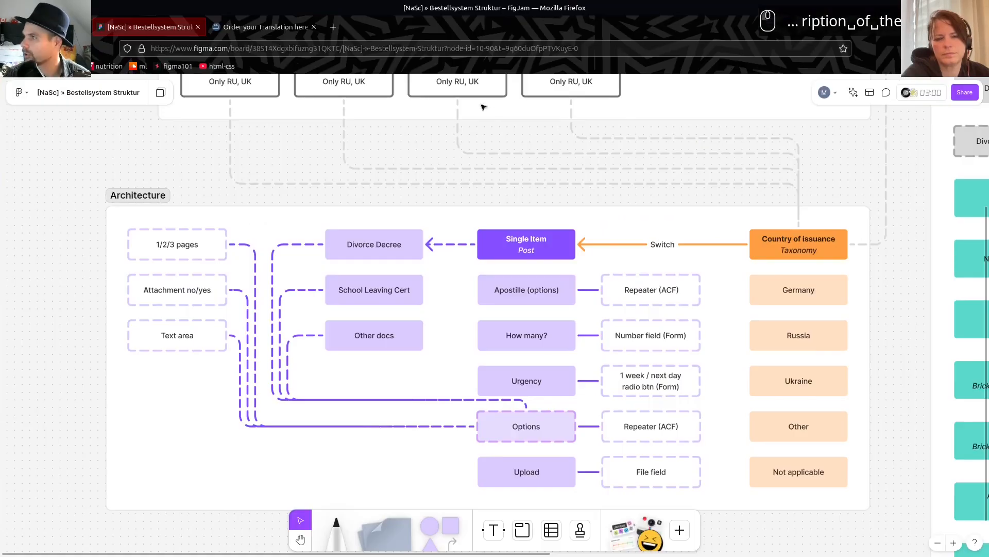
click(333, 26)
text(ipsum)
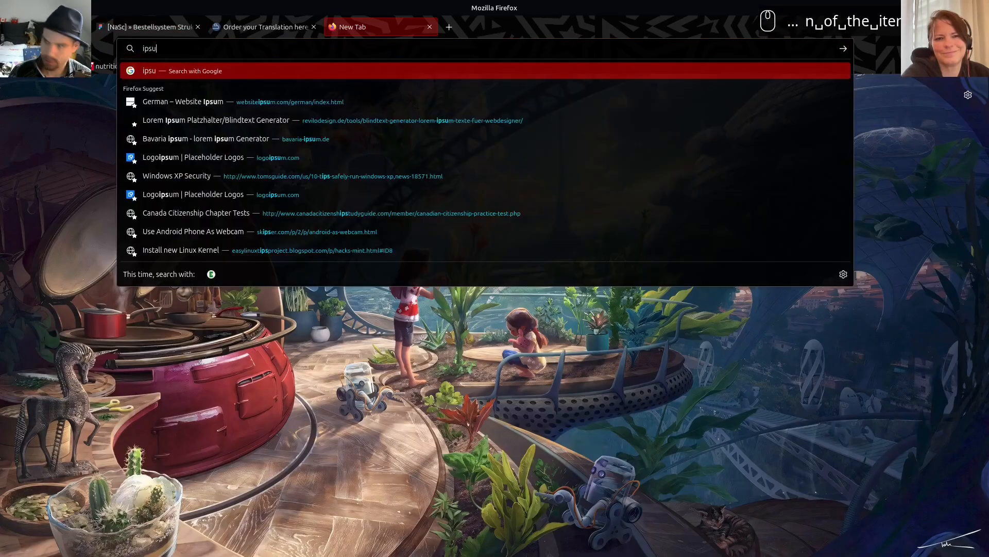
key(shift+Tab)
key(shift+Tab)
key(shift+Tab)
key(Return)
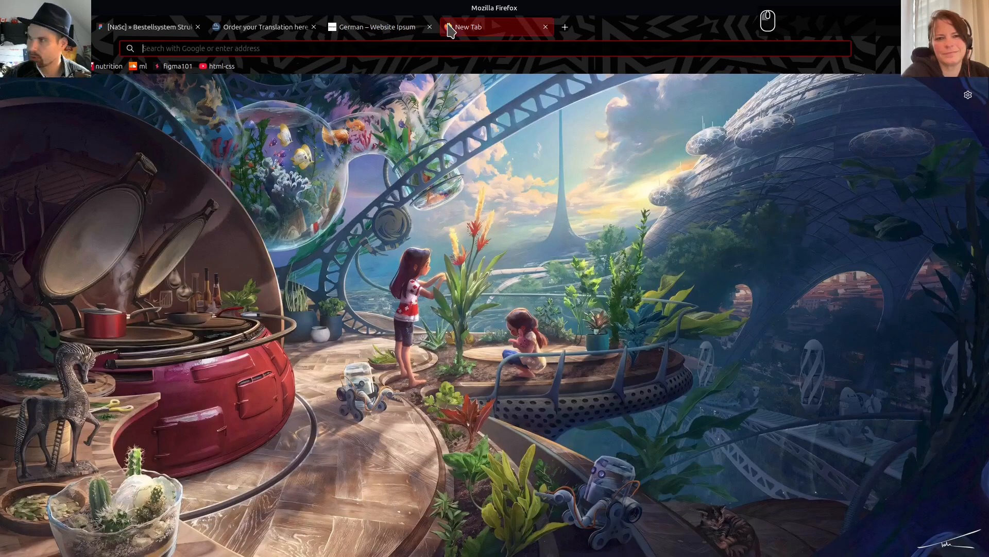
- Generate placeholder text on bavaria-ipsum.de in a new tab and copy its first three sentences
click(449, 26)
text(bavaria-ipsum.de/)
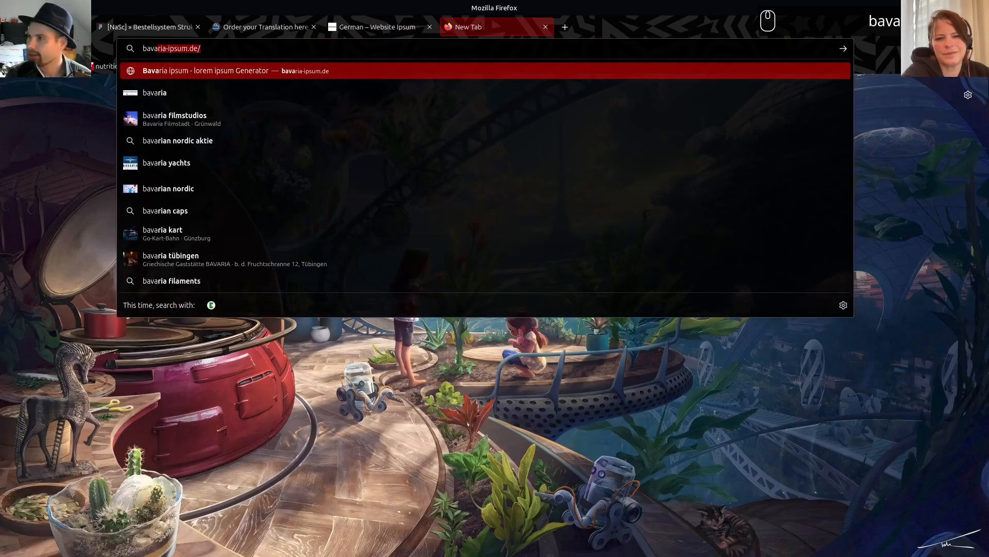
key(Return)
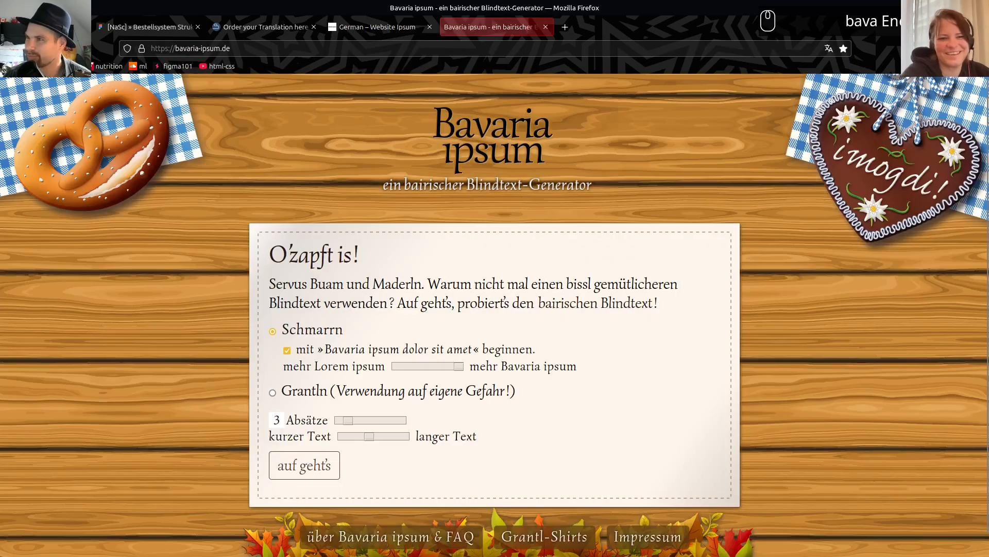
click(318, 467)
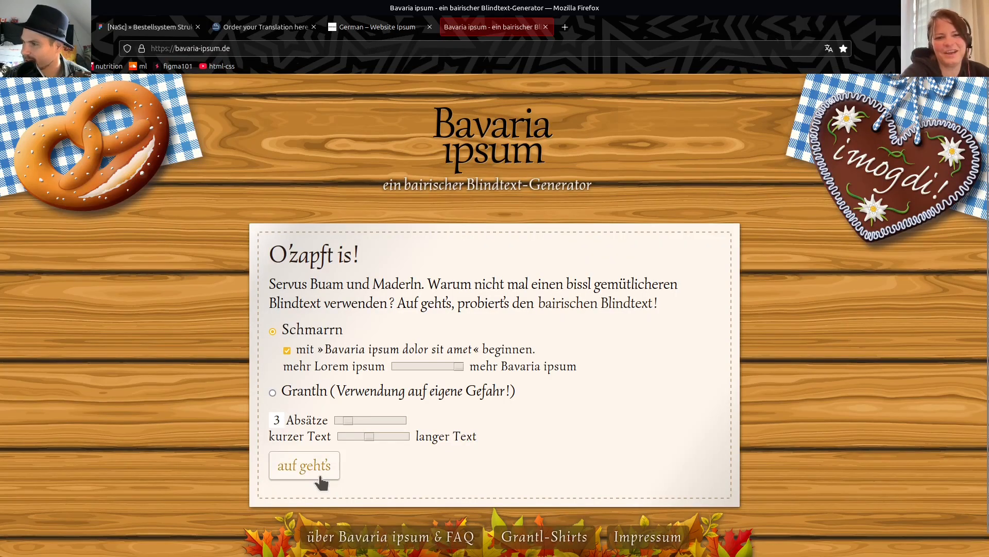
scroll(223, 302, down, 4)
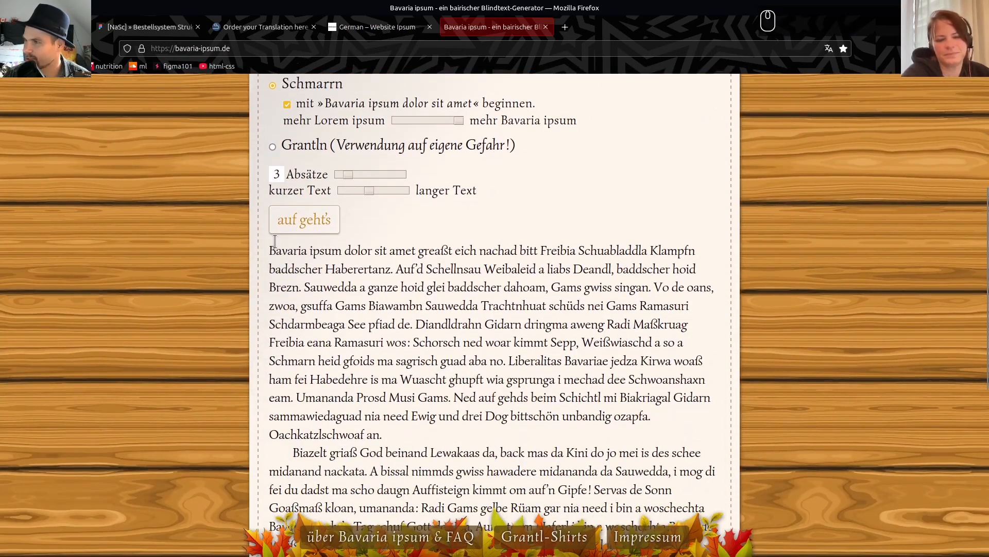
drag(271, 253, 655, 288)
key(shift+Left)
key(ctrl+c)
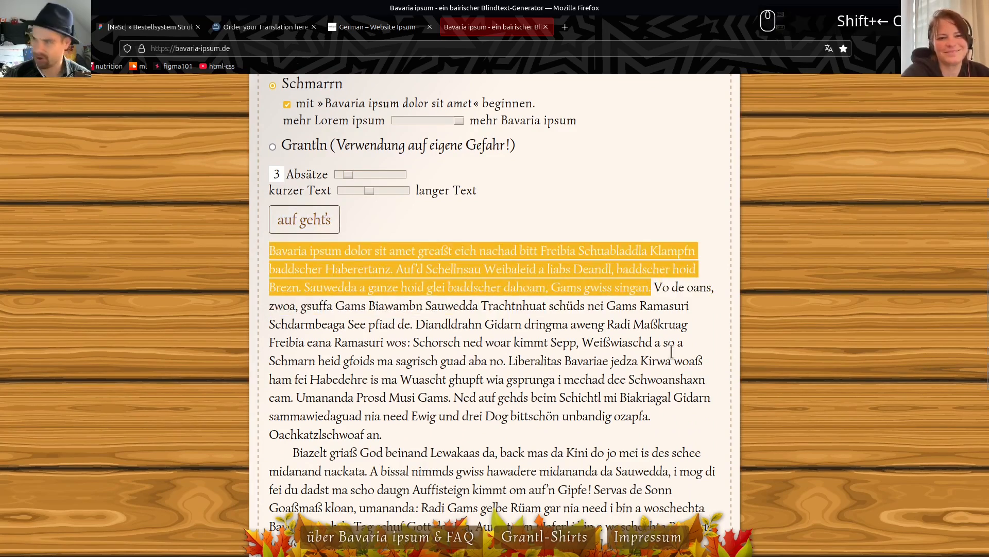
- Return to the Bricks window and replace the Description element's text with the copied Bavaria ipsum sentences
click(155, 34)
click(288, 28)
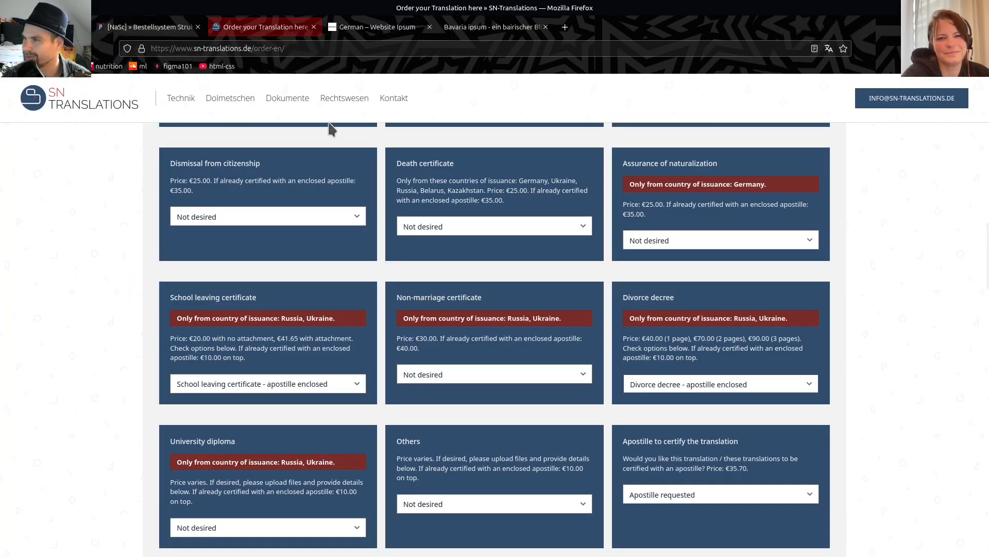
key(super+d)
key(super+Tab)
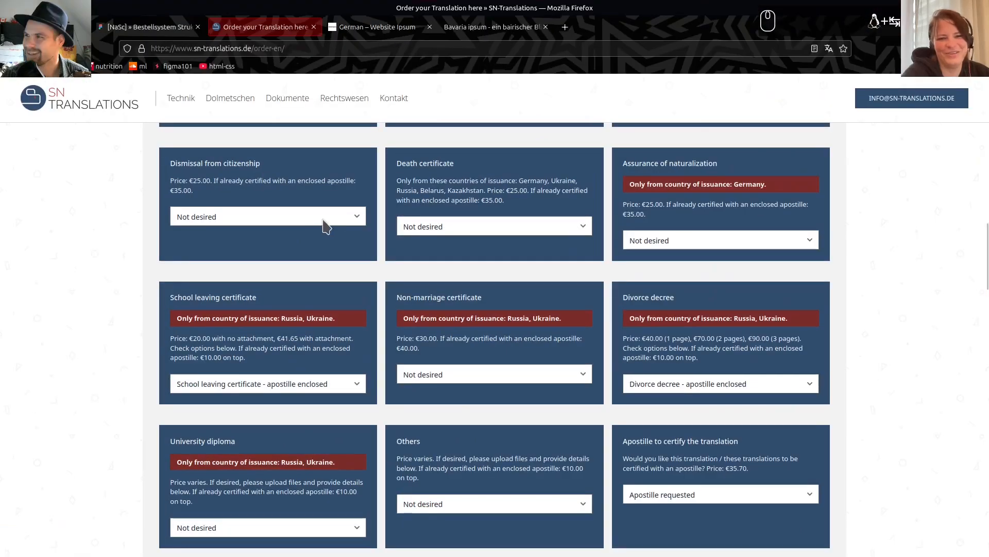
key(super+w)
click(681, 187)
key(ctrl+a)
key(ctrl+v)
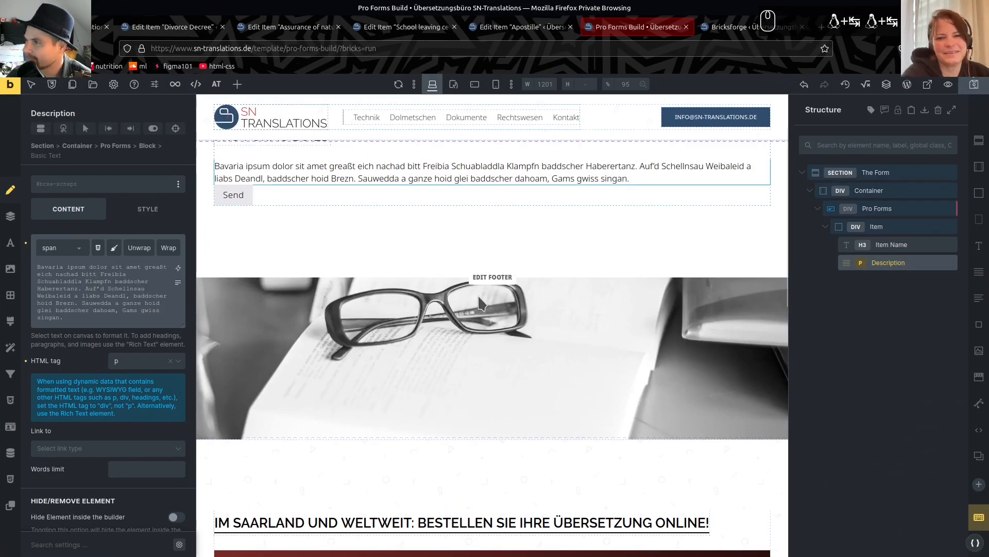
scroll(512, 258, up, 2)
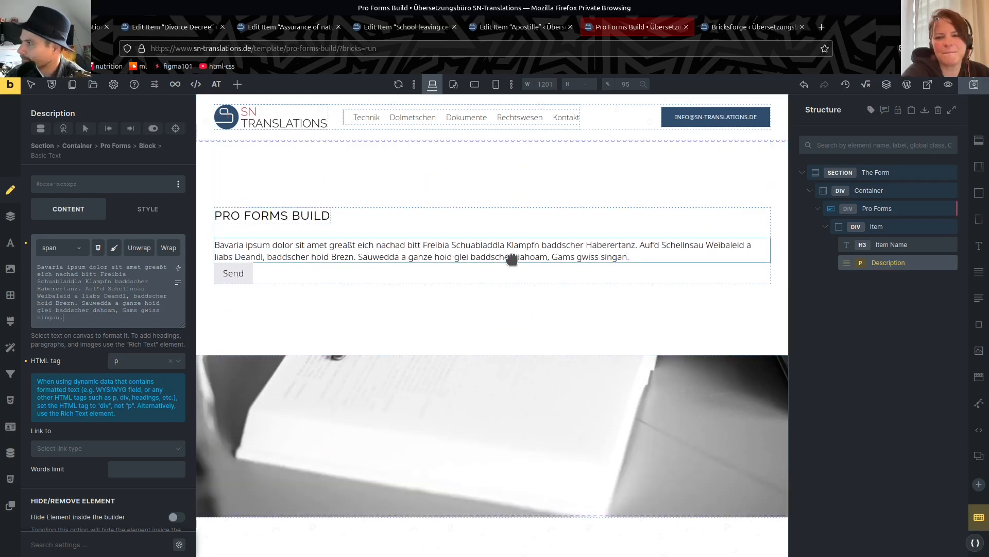
- Select the Item block inside Pro Forms and enable its query loop
double_click(876, 208)
click(877, 191)
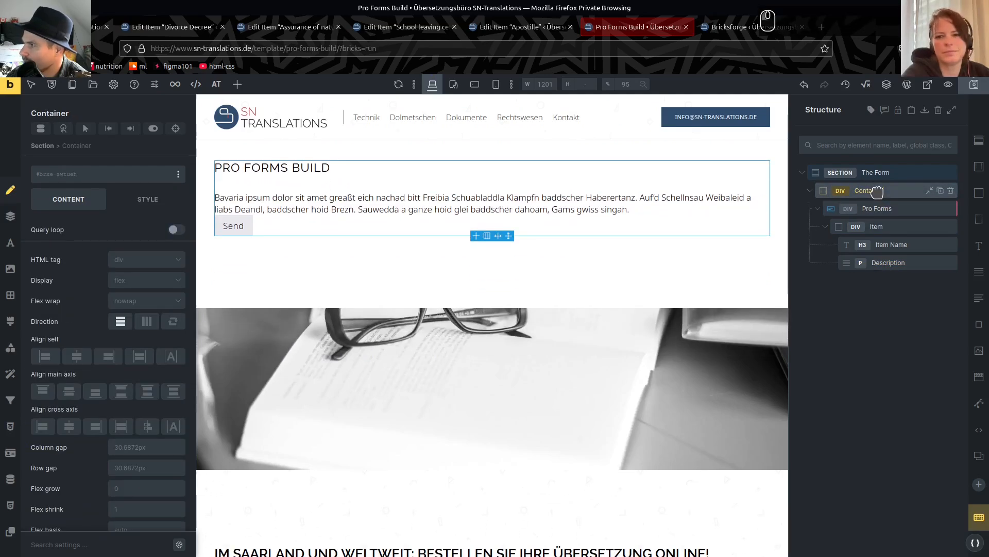
click(880, 208)
click(884, 227)
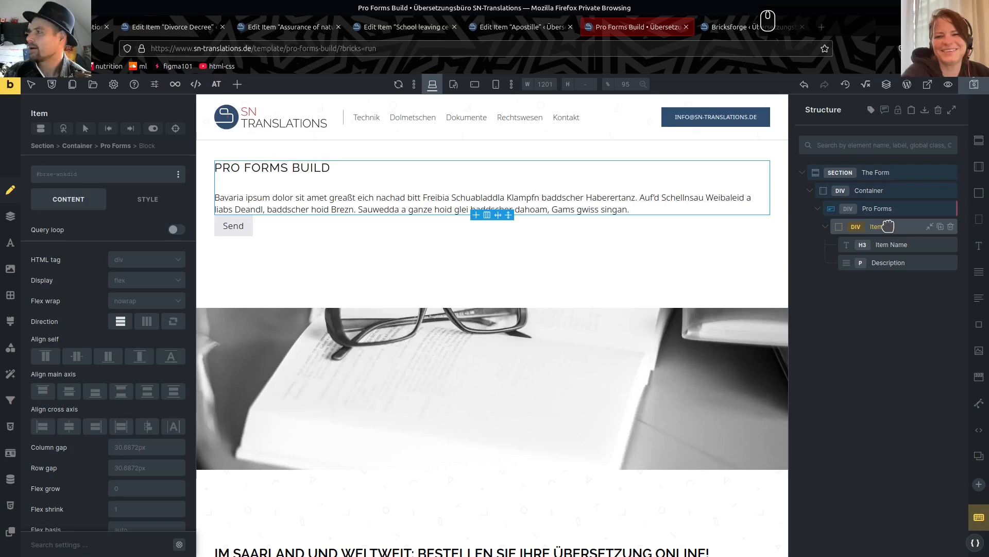
double_click(887, 227)
click(173, 229)
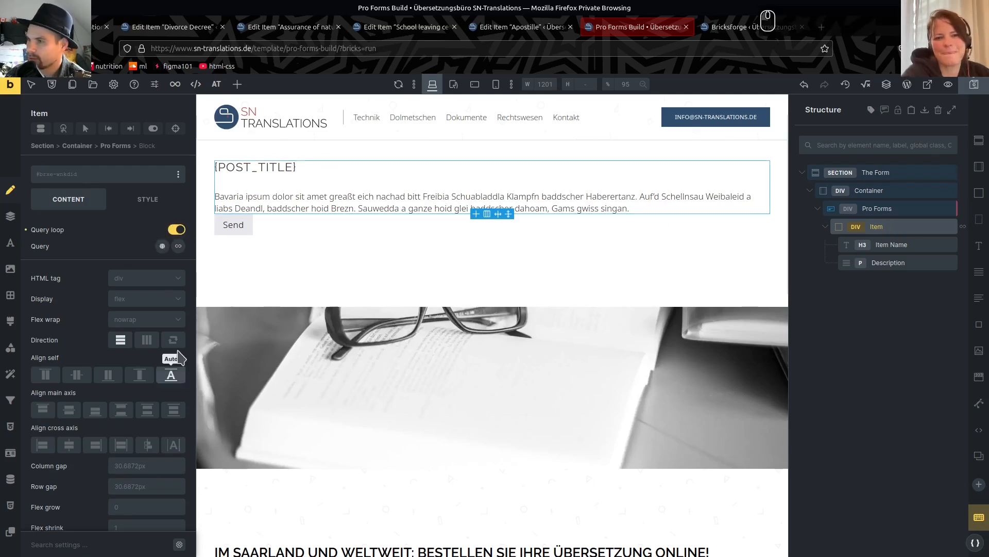
- Set the Item block's query type to Posts and its post type to Items
click(144, 282)
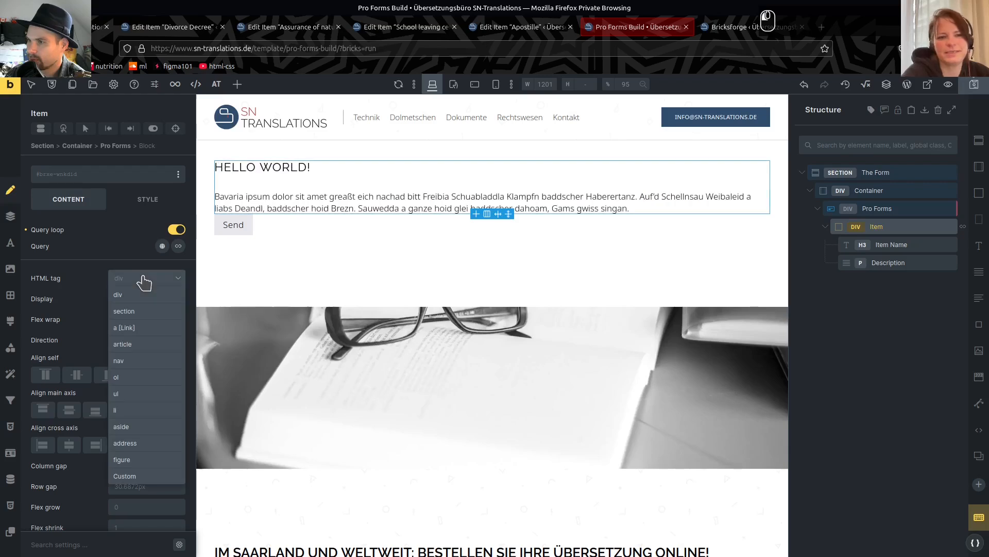
click(178, 245)
click(133, 280)
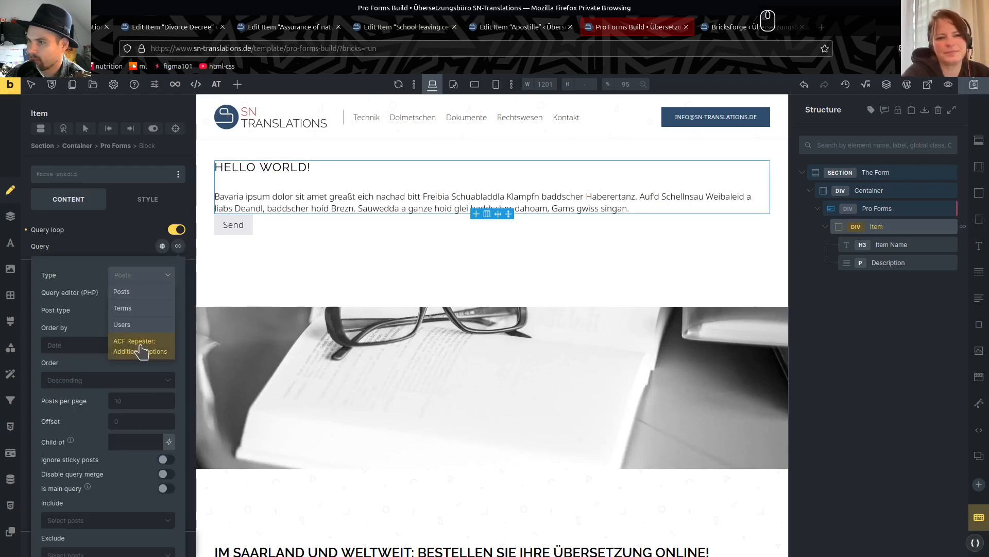
click(129, 291)
click(137, 310)
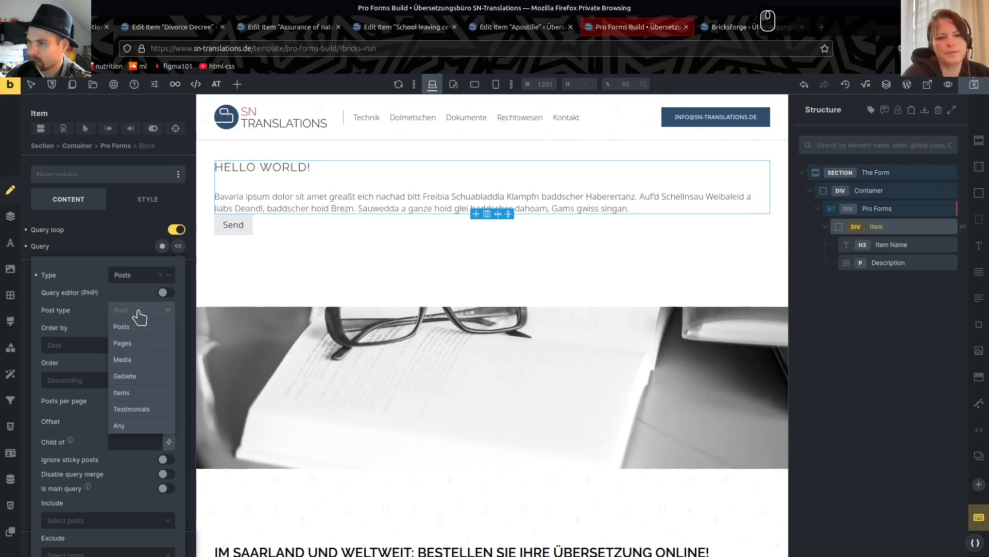
click(135, 394)
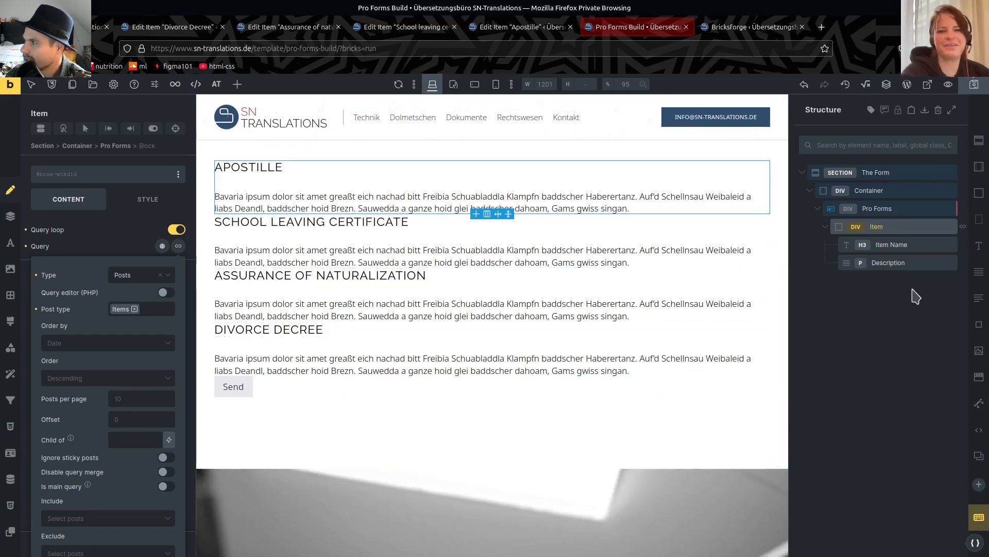
- Wrap the Item block in a new block and rename the wrapper as Items
right_click(878, 227)
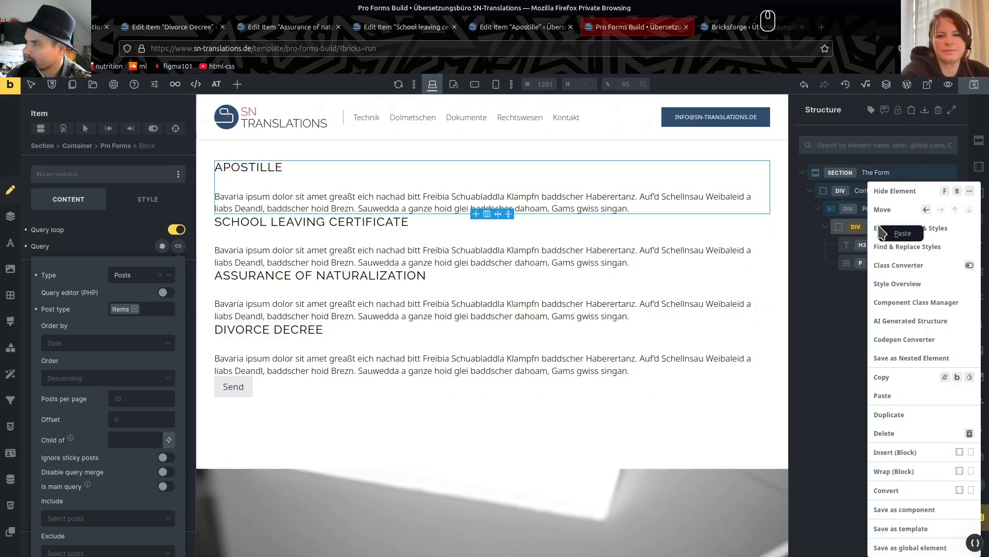
click(859, 207)
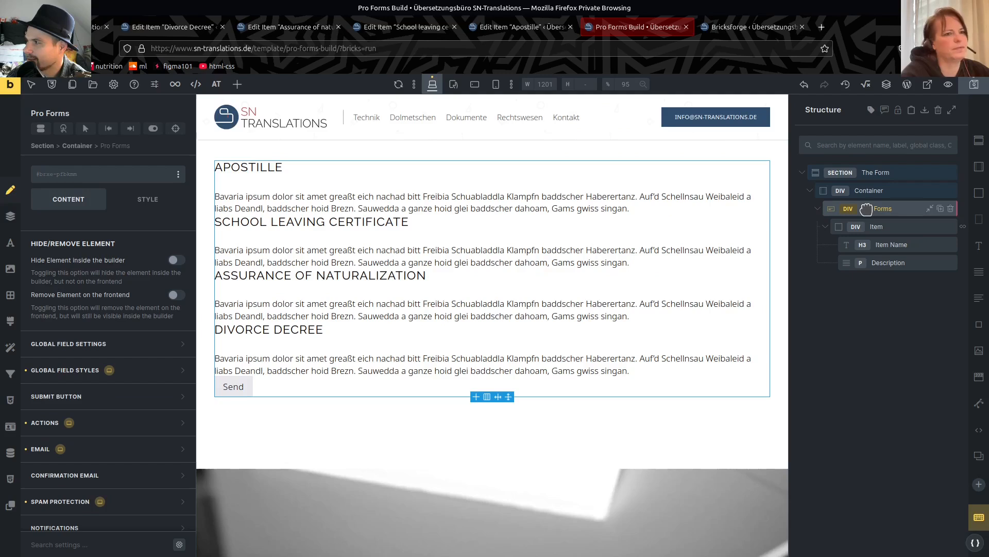
click(876, 228)
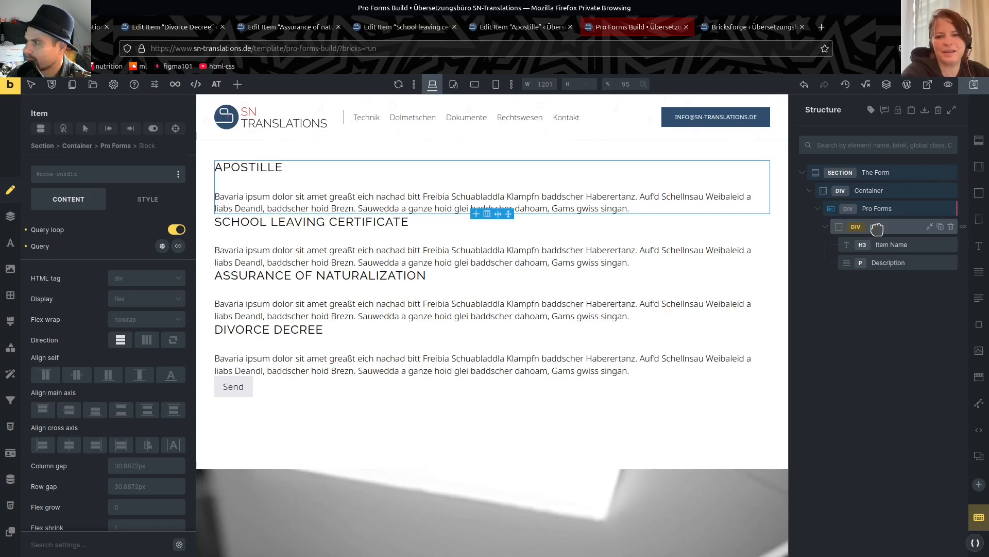
right_click(878, 226)
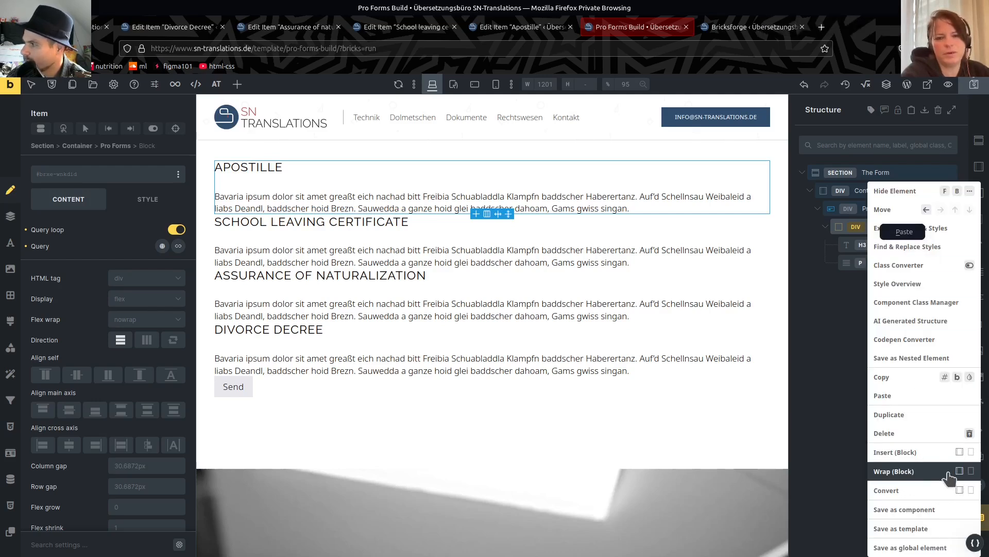
click(911, 473)
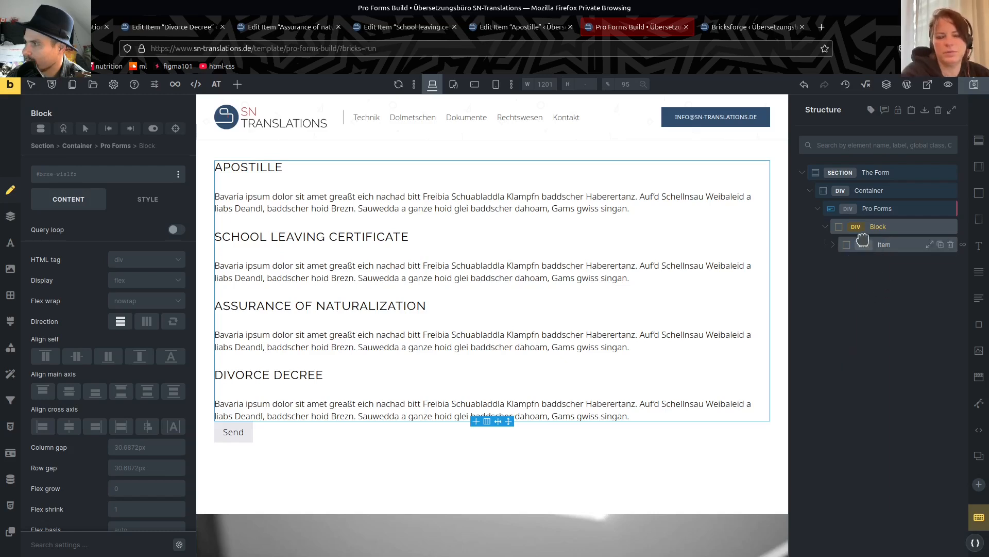
double_click(878, 227)
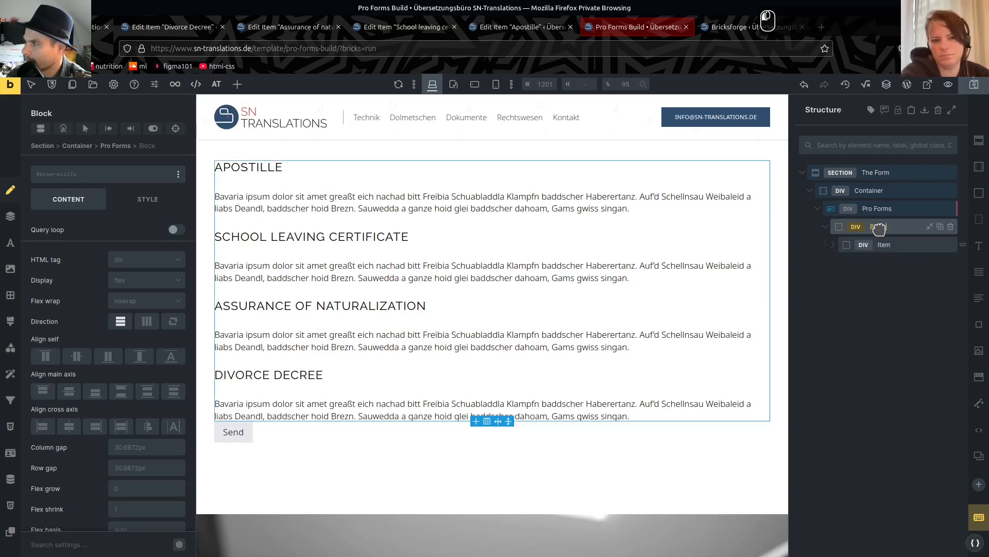
text(Items)
key(Return)
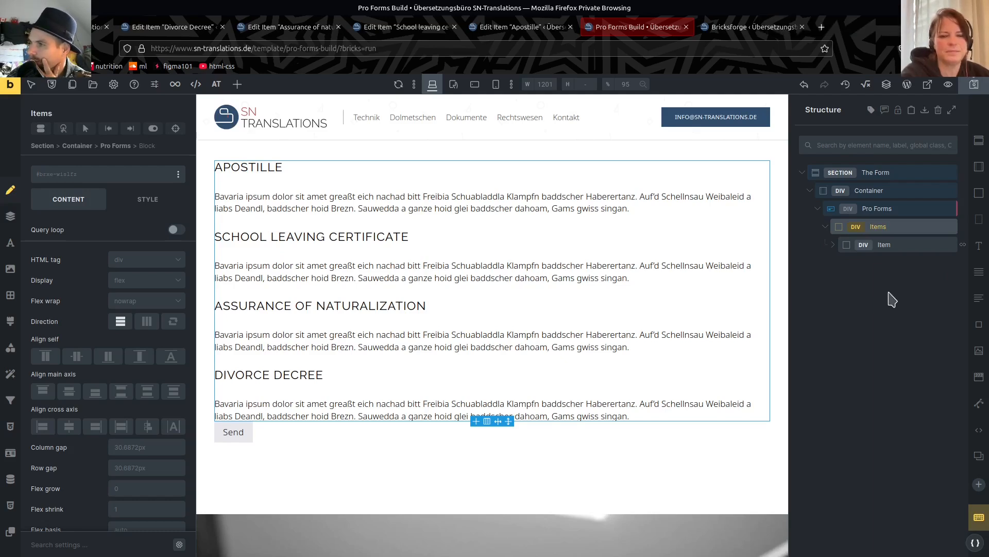
- Expand the Item block, check the Apostille (options) entry of the Architecture diagram in FigJam, and return to Bricks
click(883, 248)
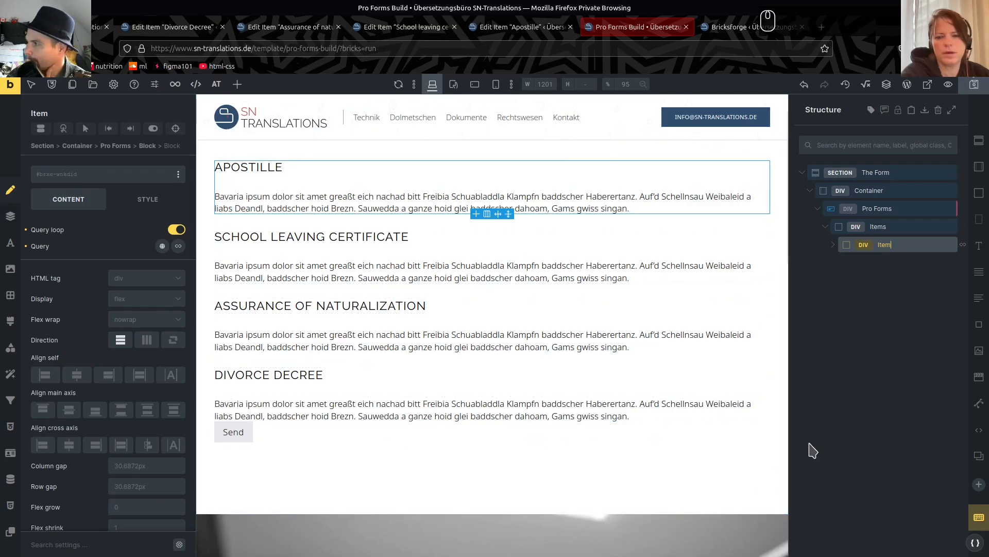
click(833, 244)
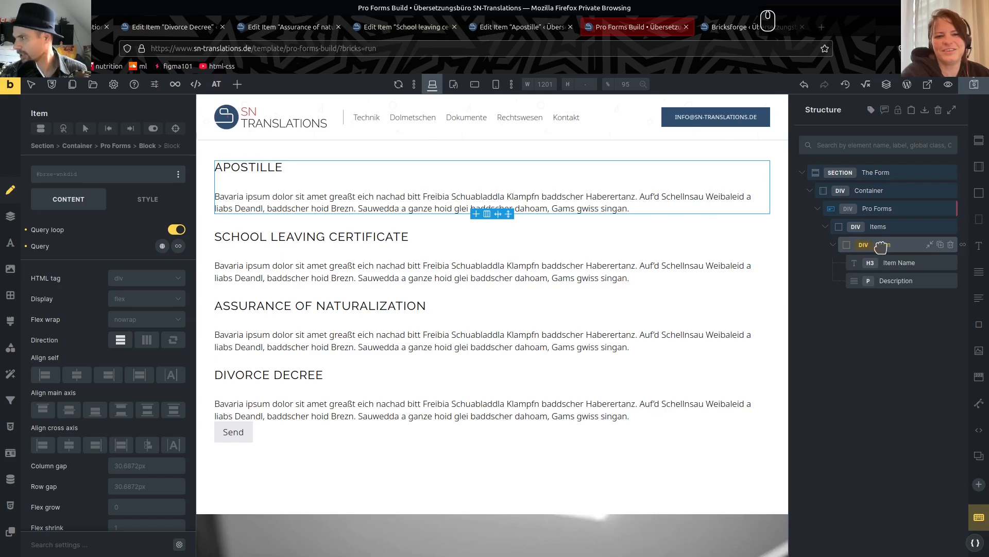
key(alt)
key(alt+grave)
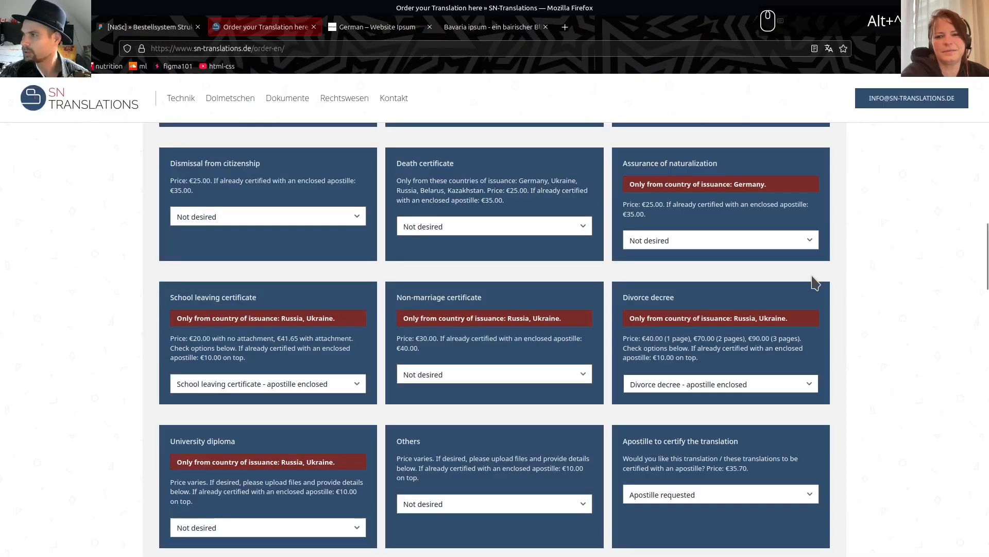
click(154, 28)
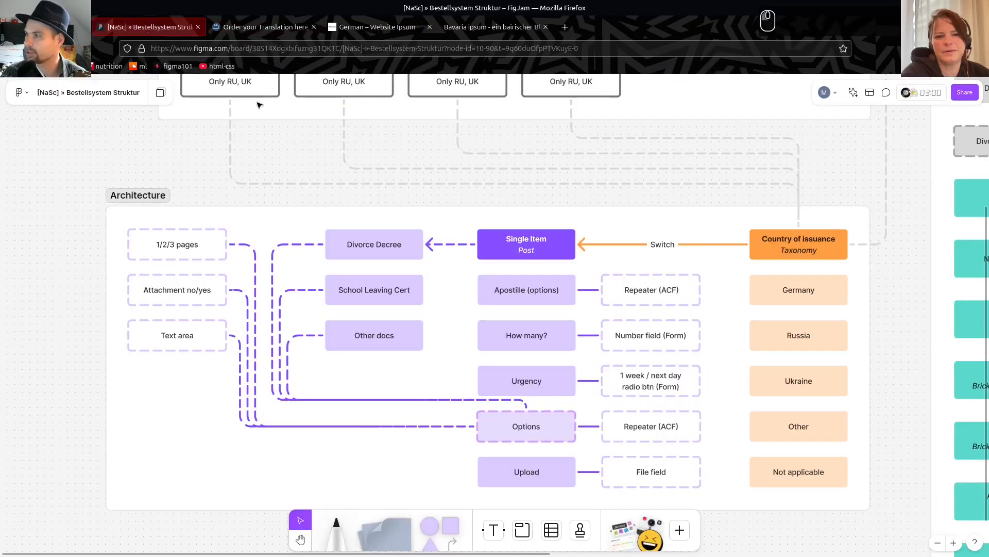
click(518, 296)
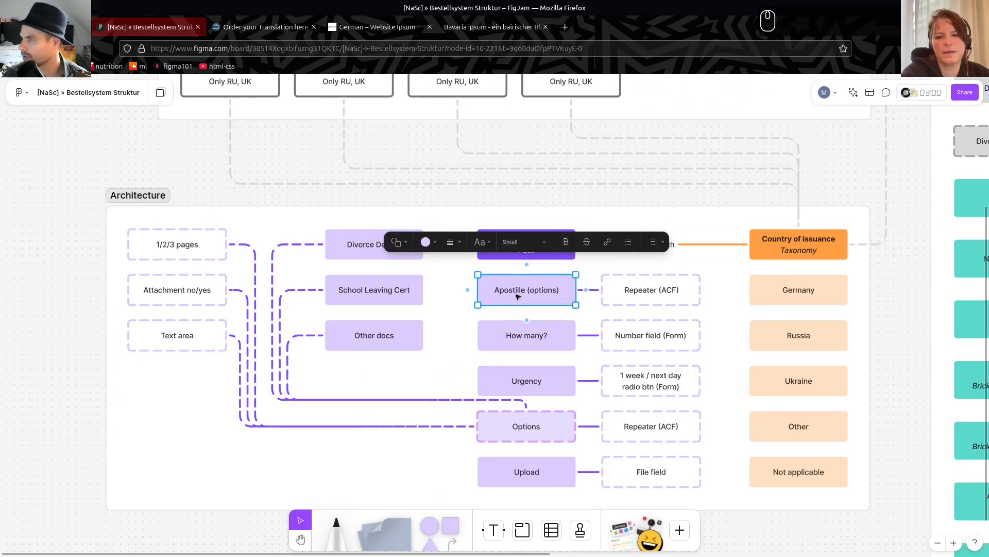
key(alt+grave)
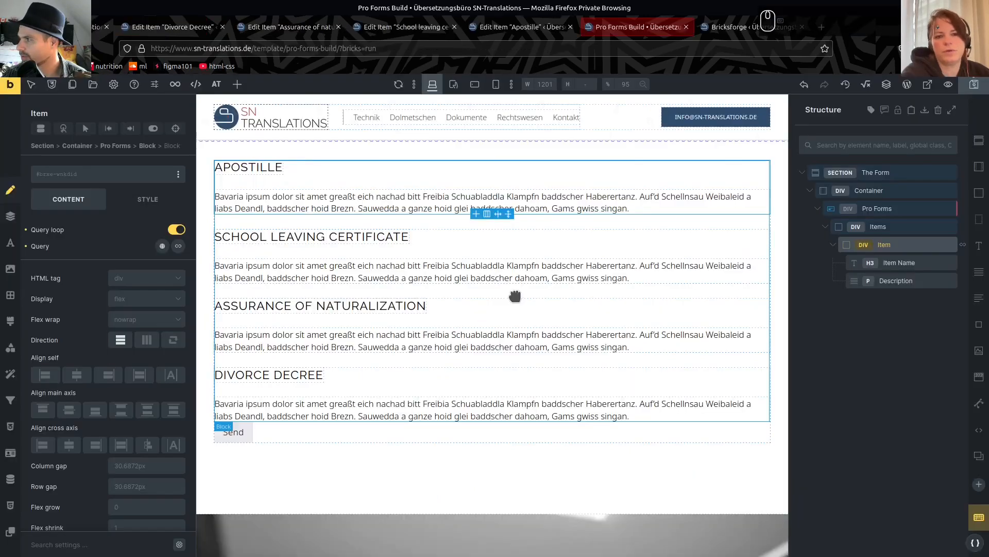
- Add a Radio Wrapper element below the Description inside the Item block and expand it
double_click(885, 244)
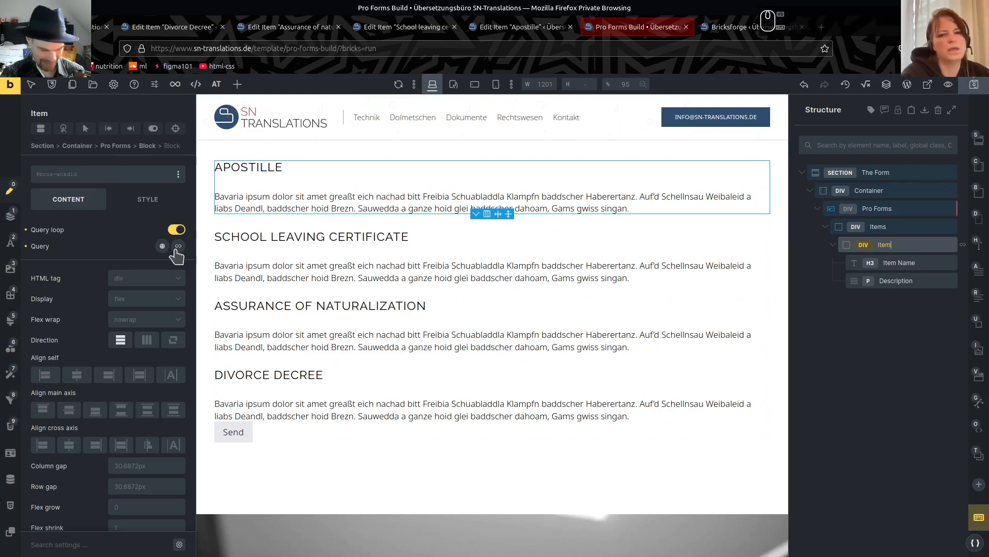
key(ctrl+shift+a)
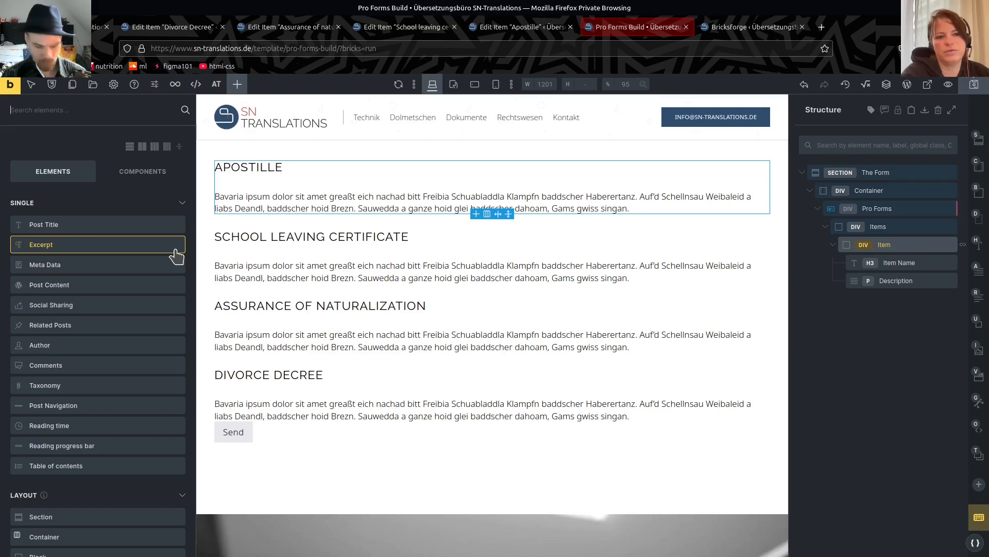
text(radio)
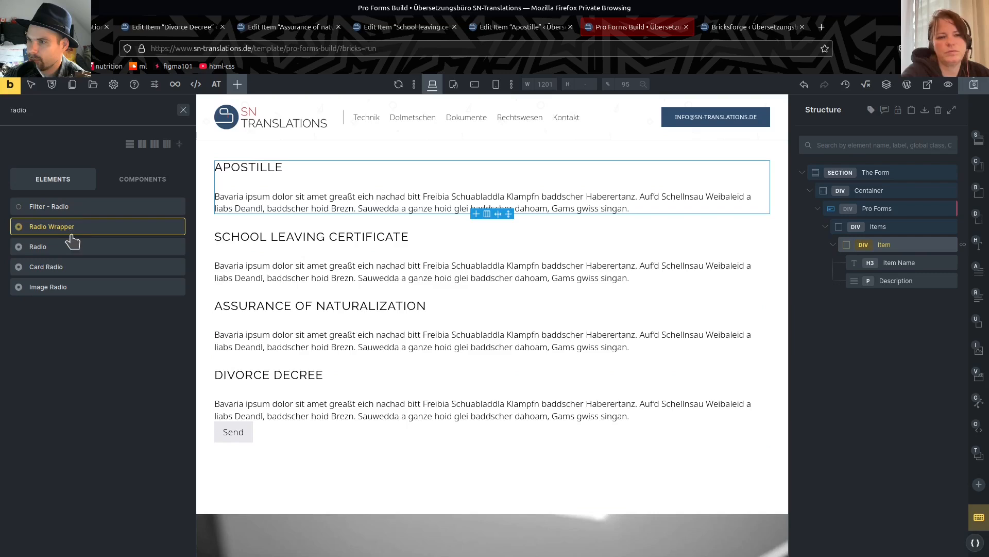
drag(66, 228, 879, 294)
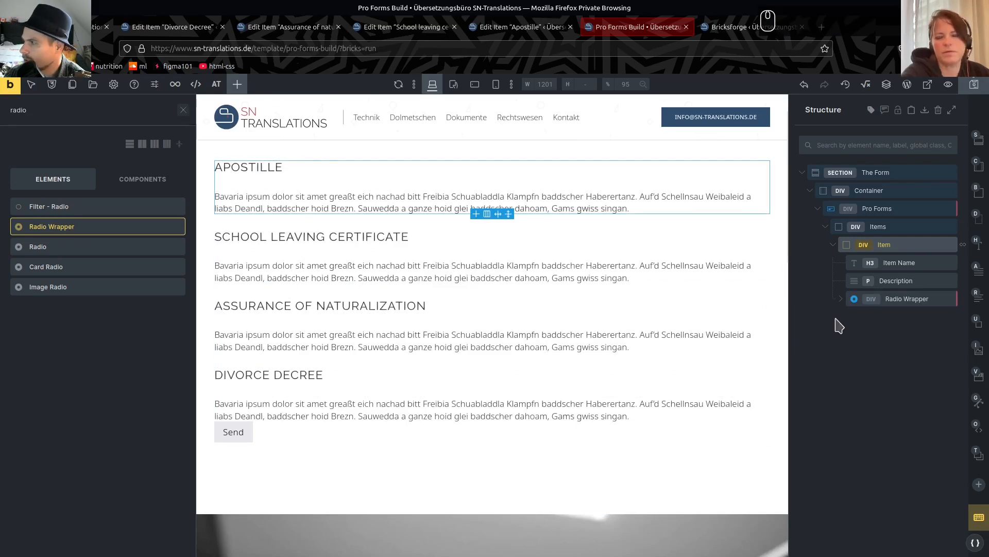
click(841, 299)
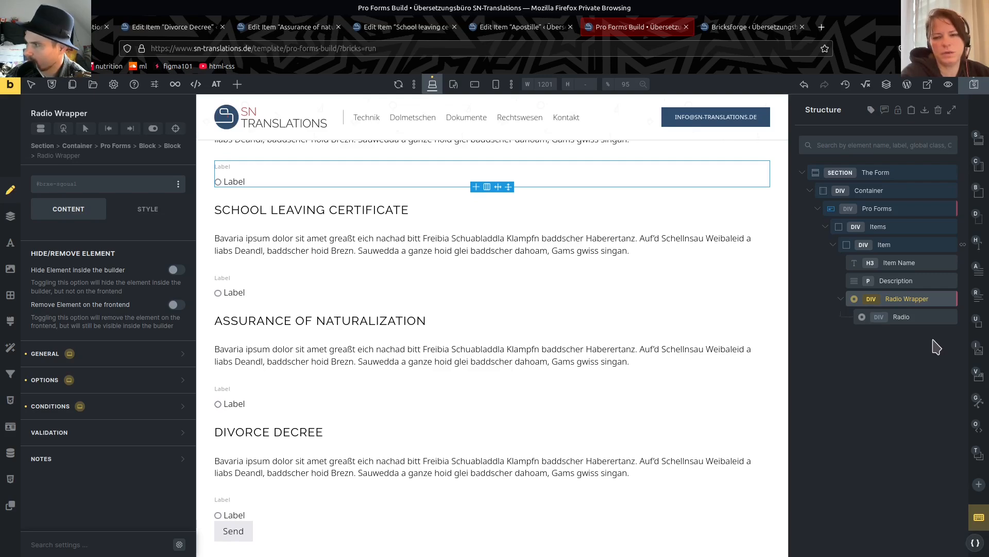
- Duplicate the Radio element inside the Radio Wrapper
click(900, 244)
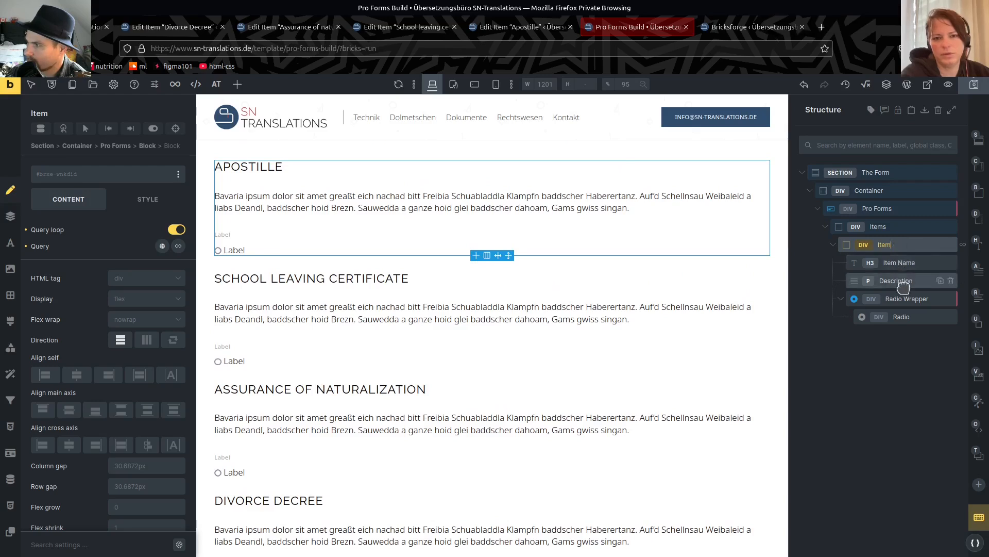
double_click(904, 299)
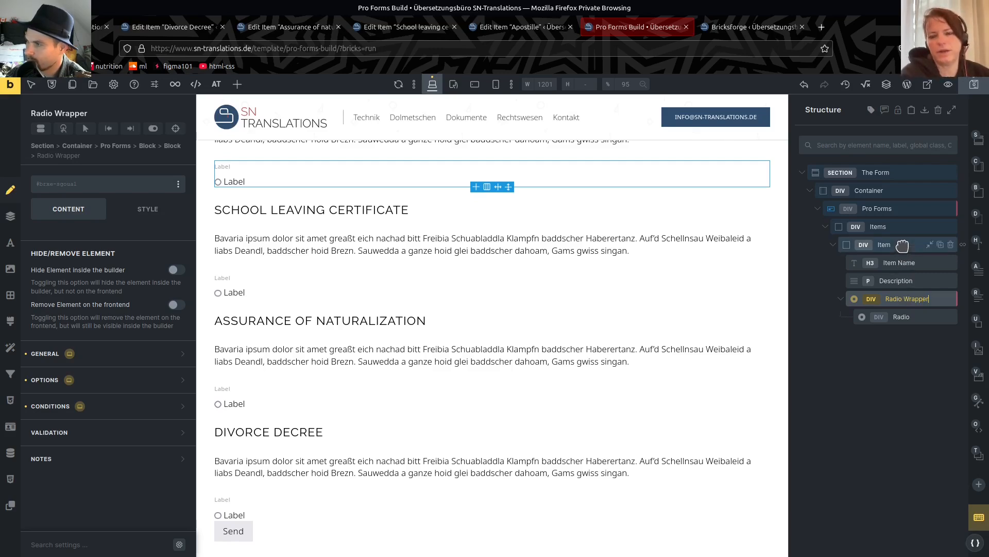
click(905, 315)
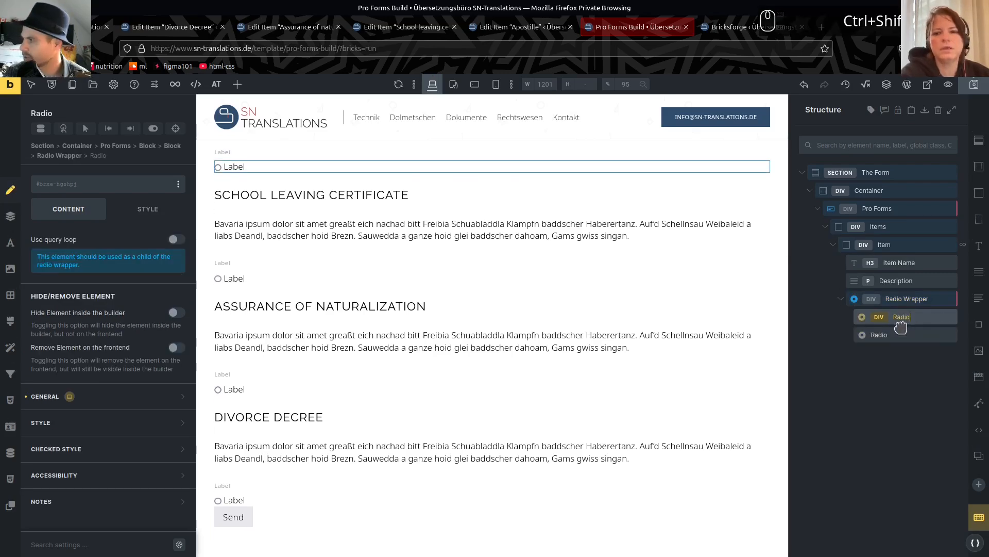
key(ctrl+shift+d)
double_click(903, 317)
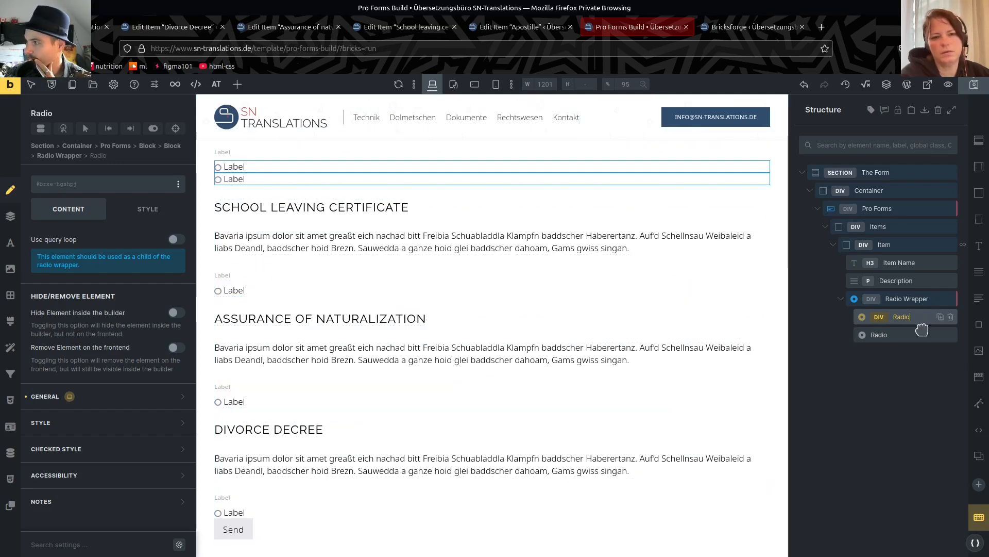
double_click(904, 334)
click(908, 301)
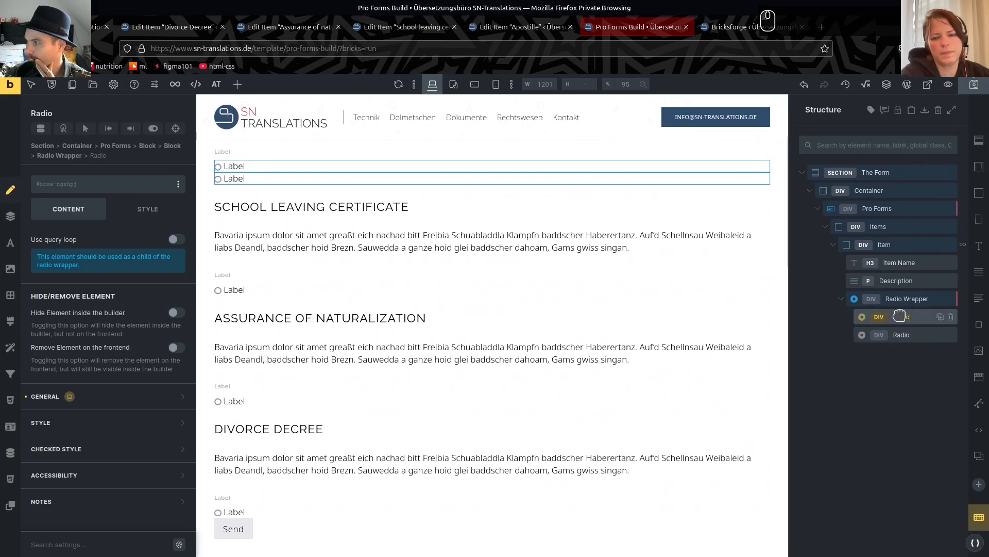
- Rename the first radio in the Radio Wrapper as No and the second as Yeah
double_click(902, 316)
text(No)
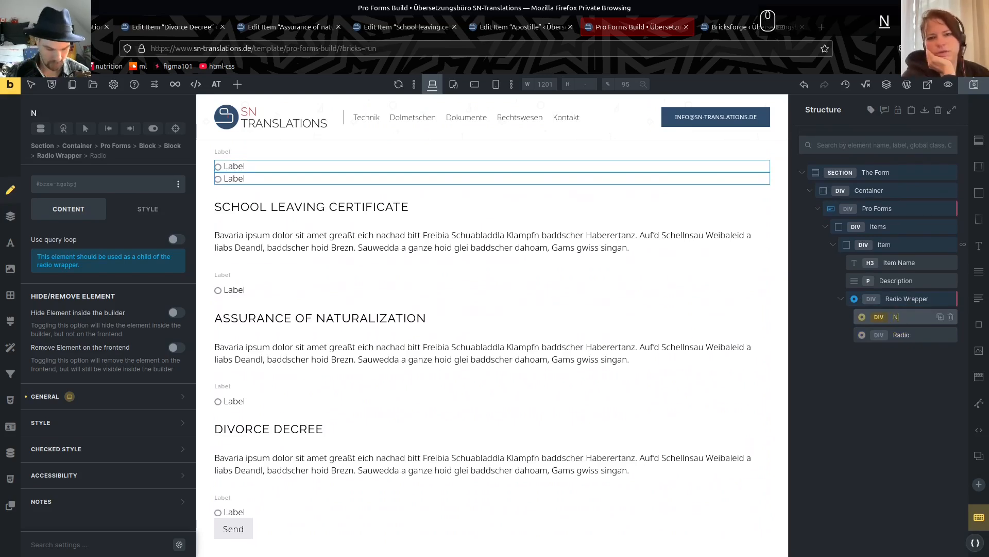
double_click(900, 334)
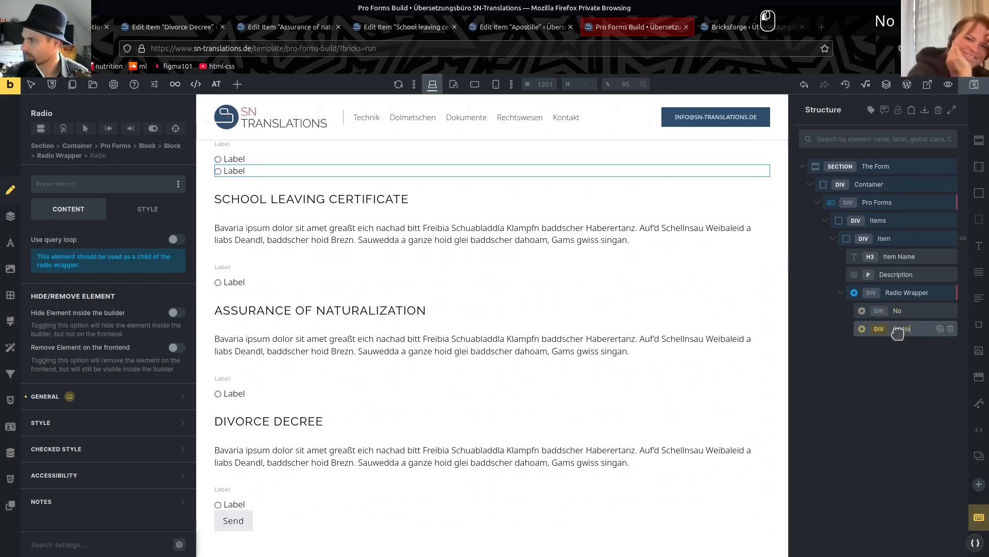
text(Yeah)
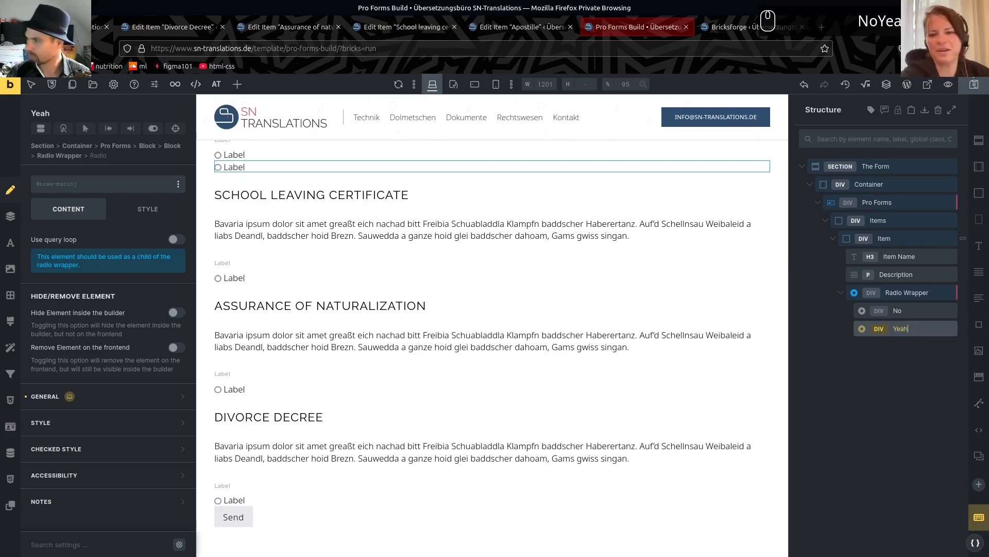
- Give the No radio the label "No apostille", the value "no" and a calculation value of 0
double_click(894, 311)
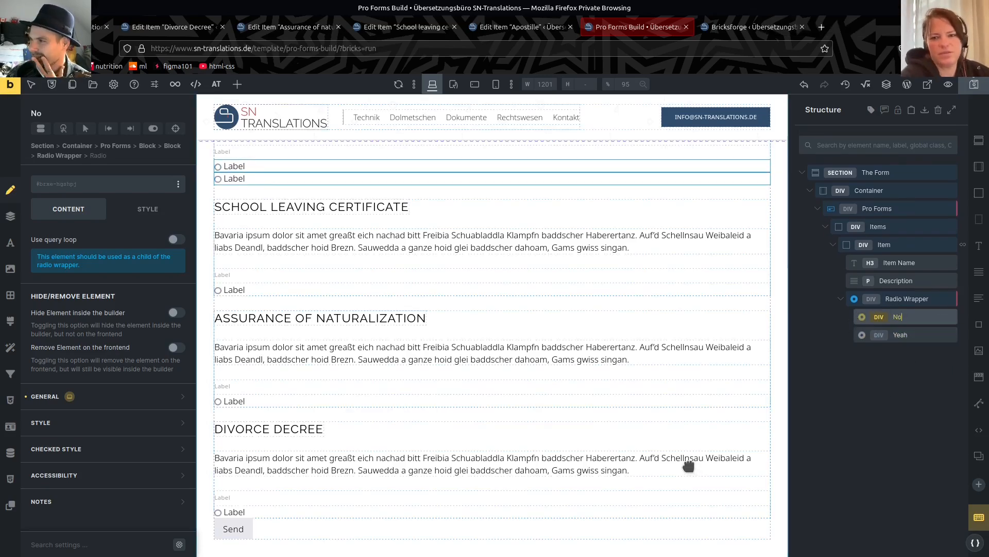
click(106, 406)
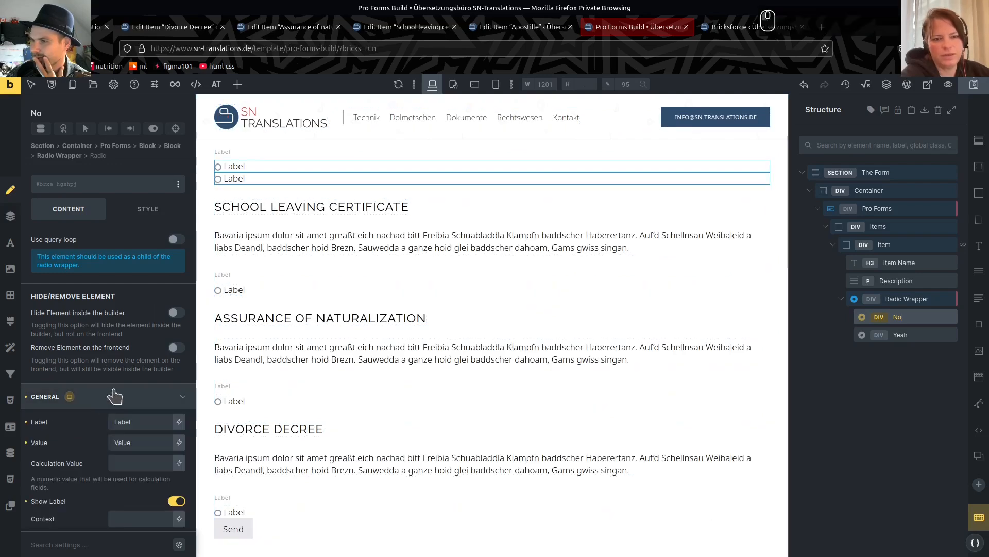
click(118, 463)
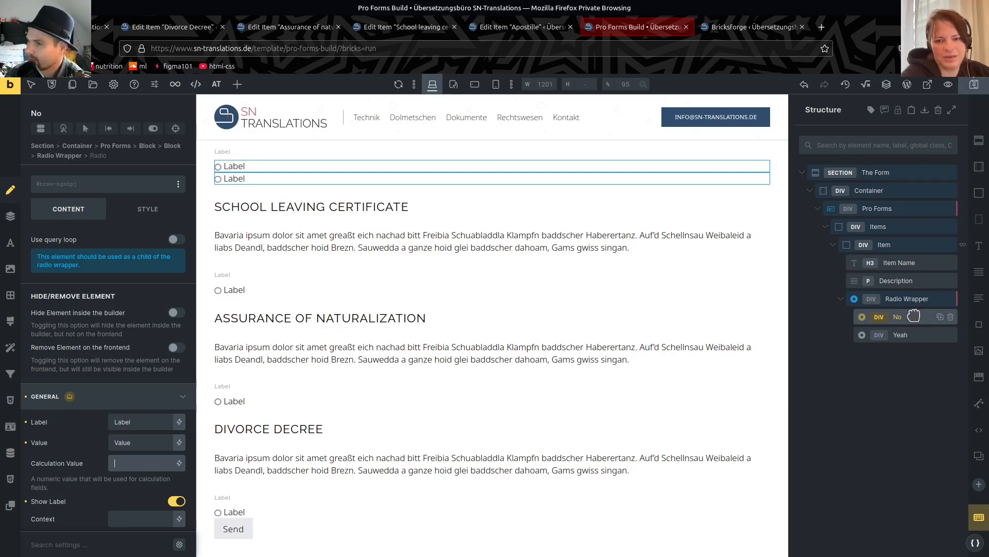
text(0)
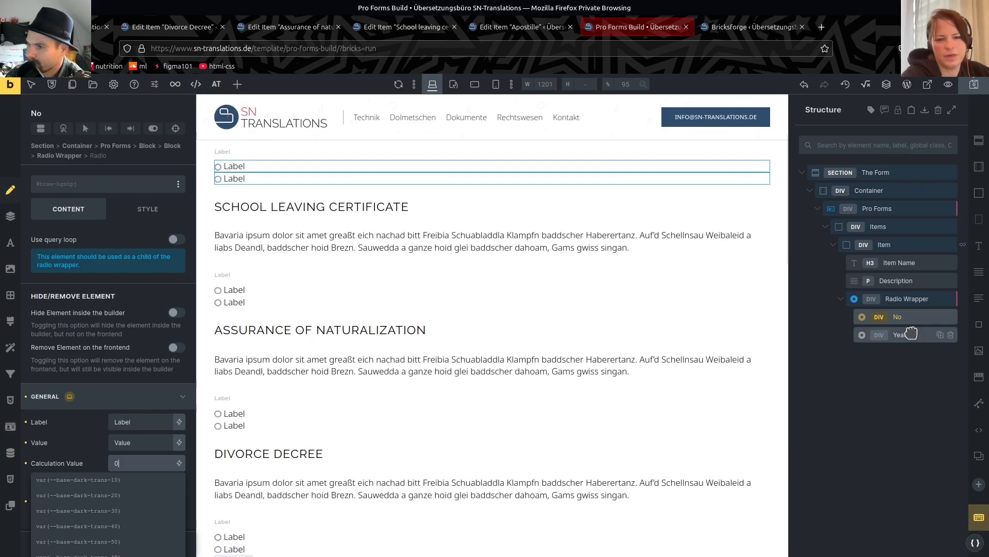
double_click(158, 421)
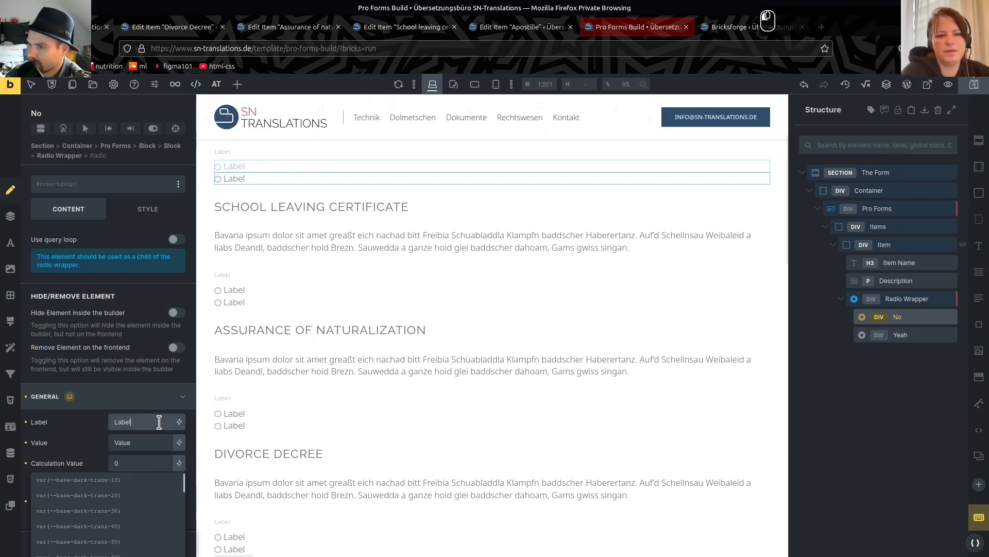
text(No apo)
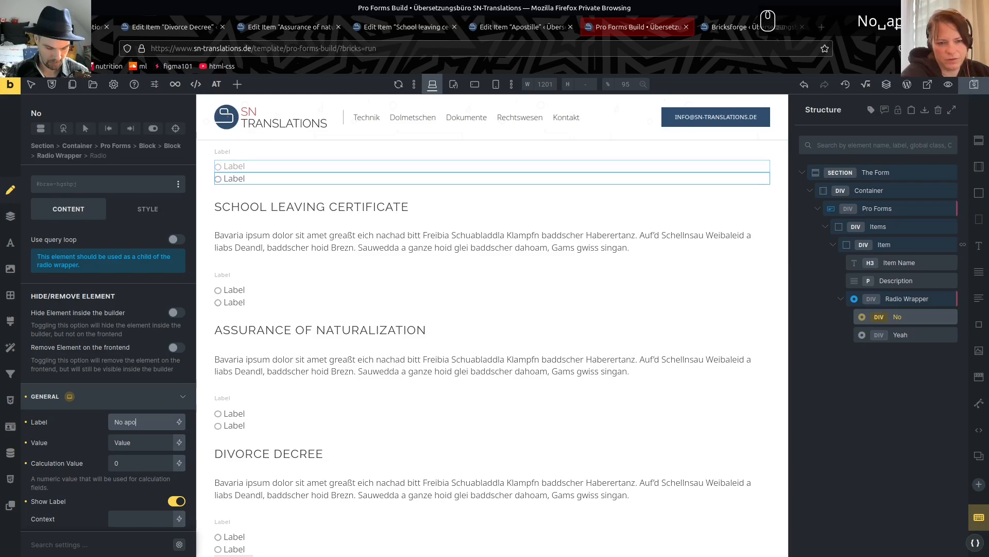
text(stille)
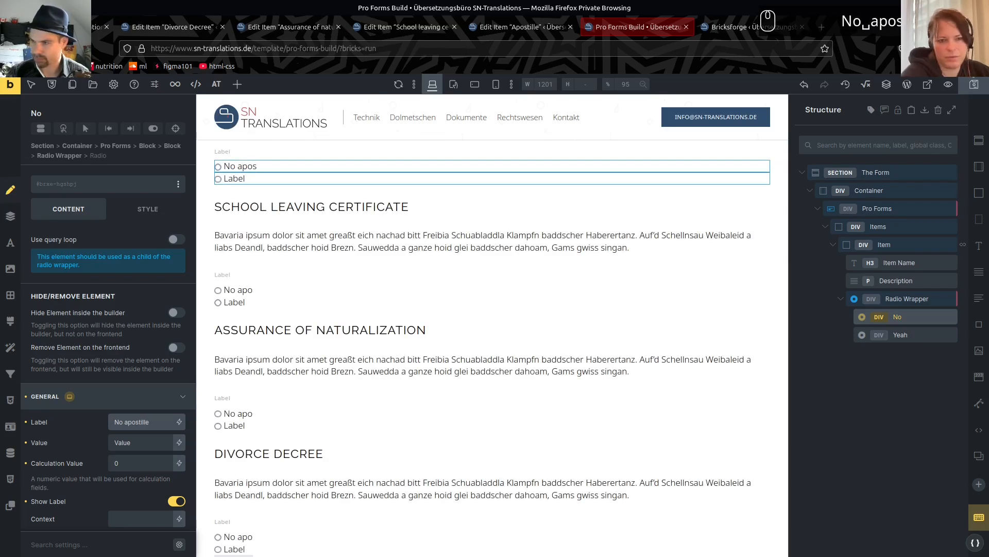
double_click(135, 442)
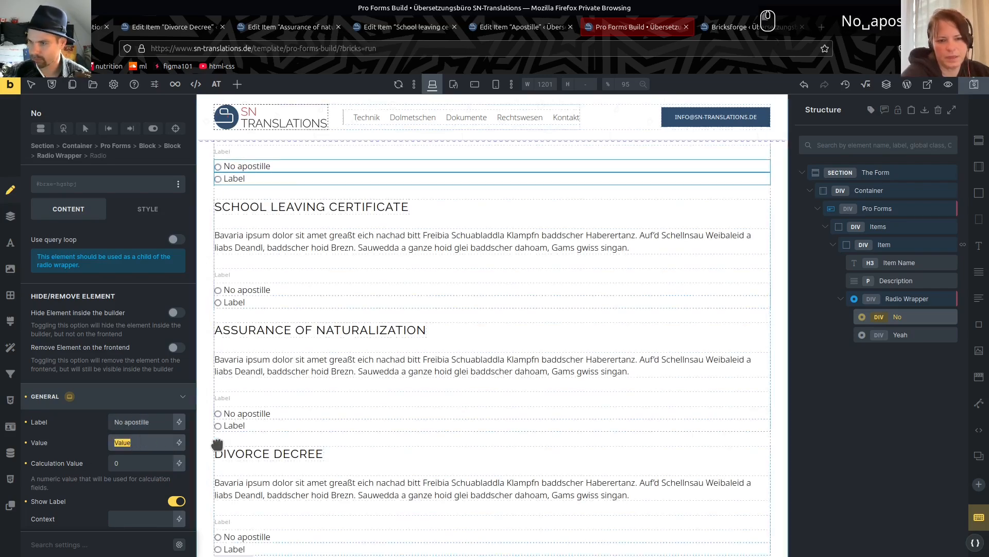
text(no)
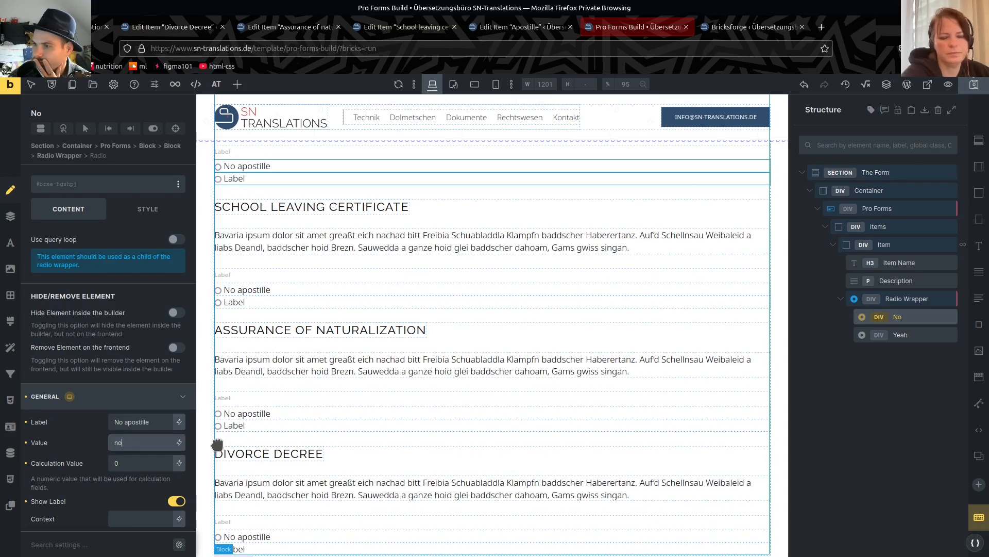
double_click(127, 462)
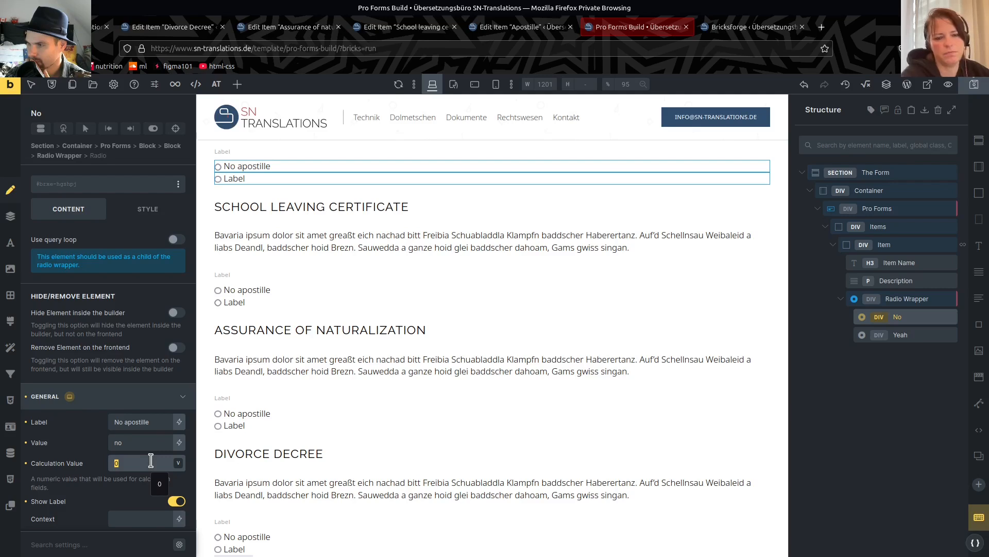
- Give the Yeah radio the label "Apostille enclosed" and the value "yes"
click(905, 338)
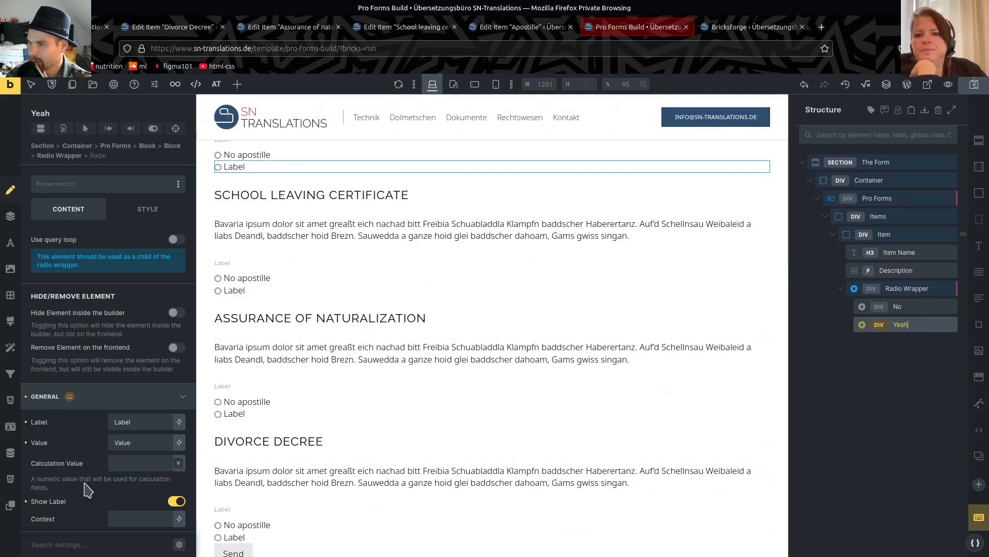
double_click(144, 421)
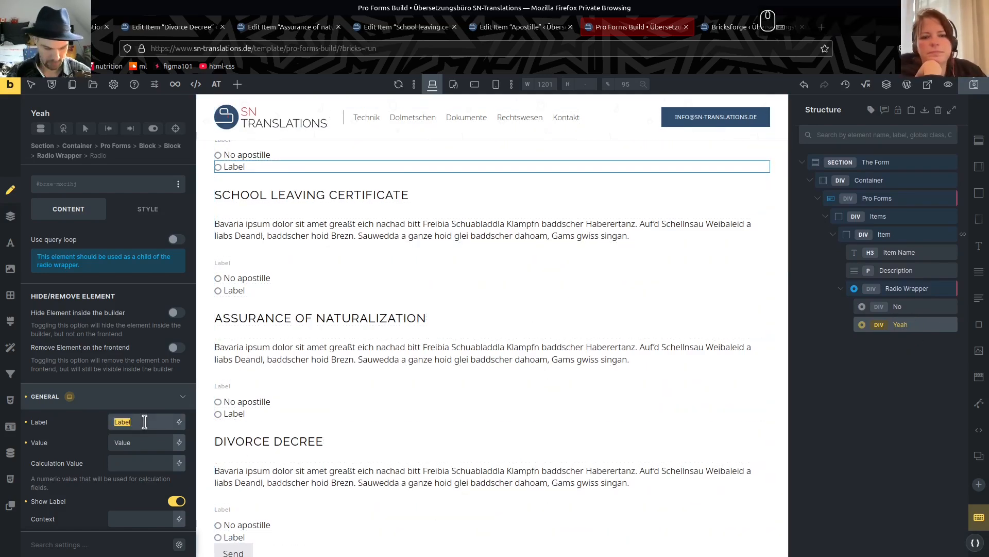
text(Apostille en)
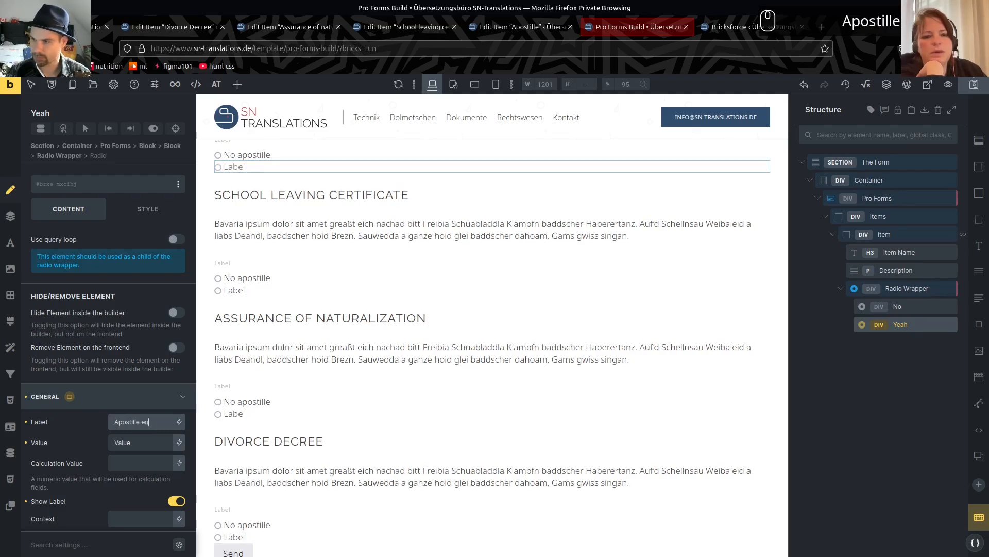
text(closed)
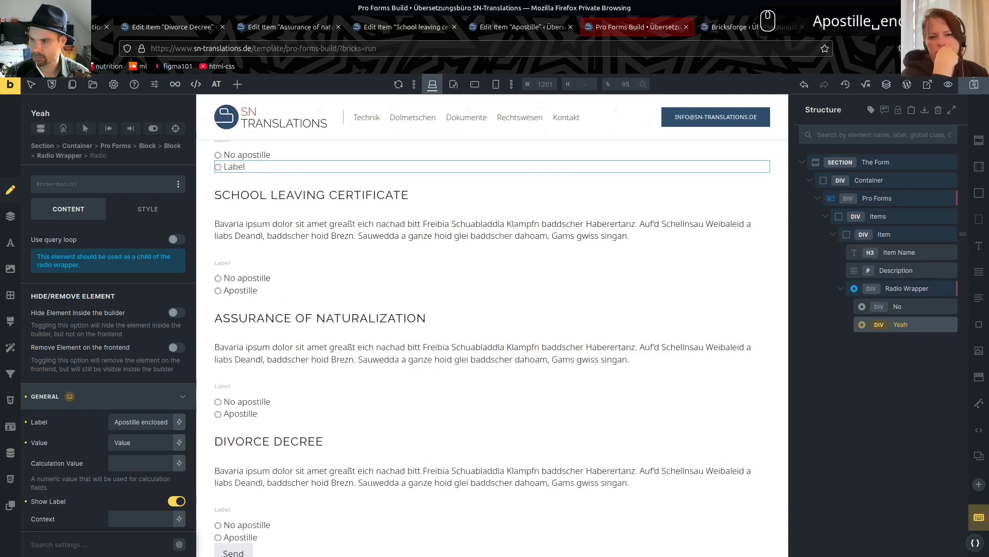
key(Tab)
text(yes)
key(Tab)
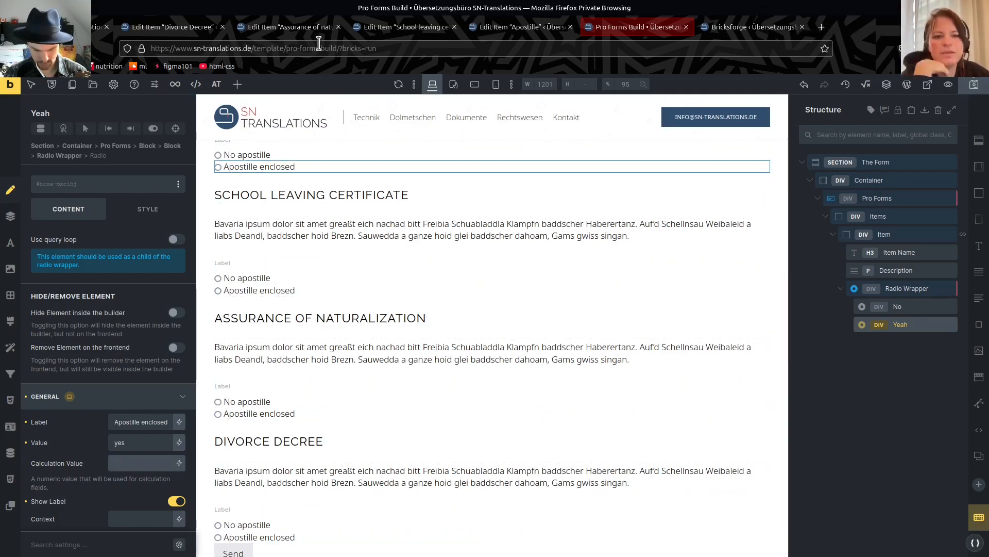
- Enter an empty pair of curly braces {} as the Yeah radio's calculation value
text({{}})
key(Left)
key(Left)
key(Left)
key(Left)
key(Home)
key(Delete)
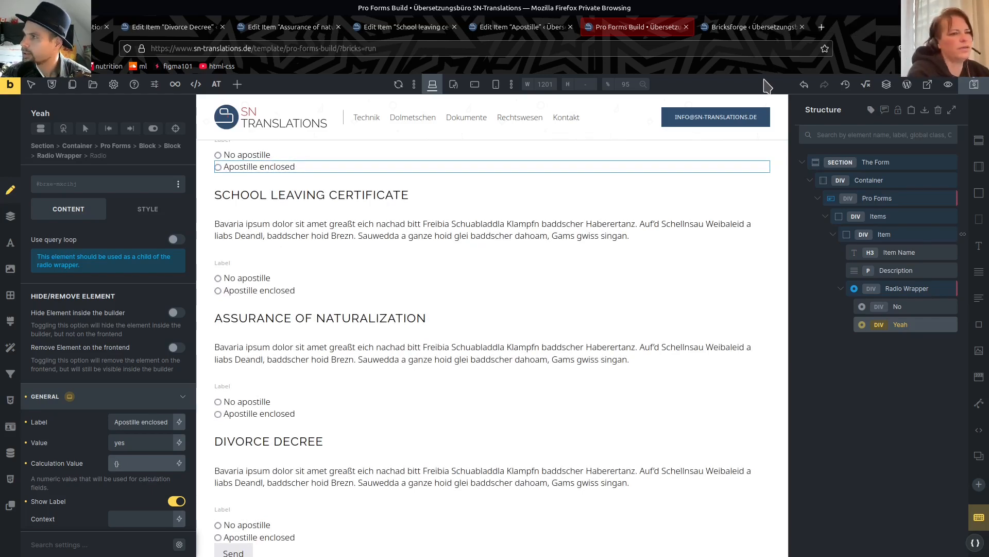
- Switch to the ACF Translation Items field group and copy the Base Price field's name, en_base_price
click(100, 27)
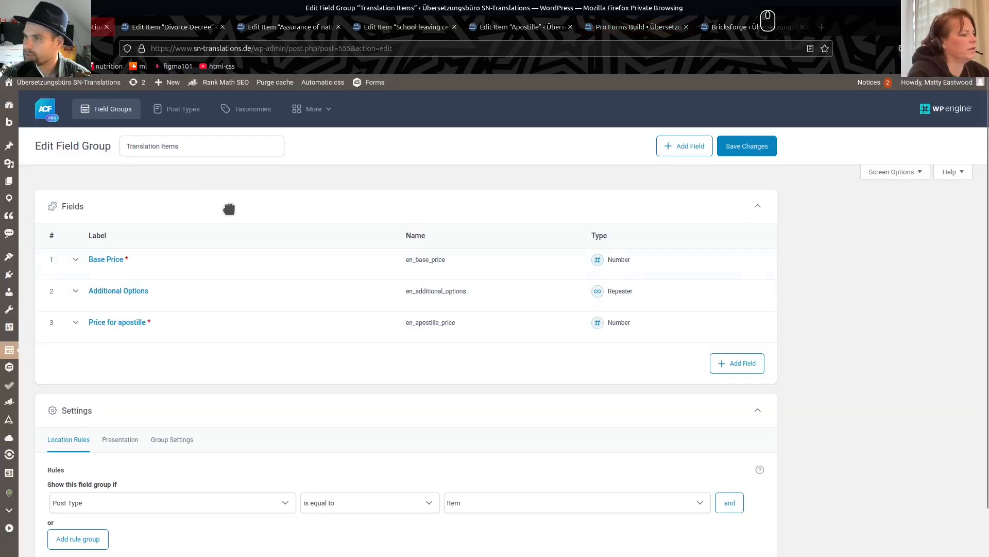
click(114, 260)
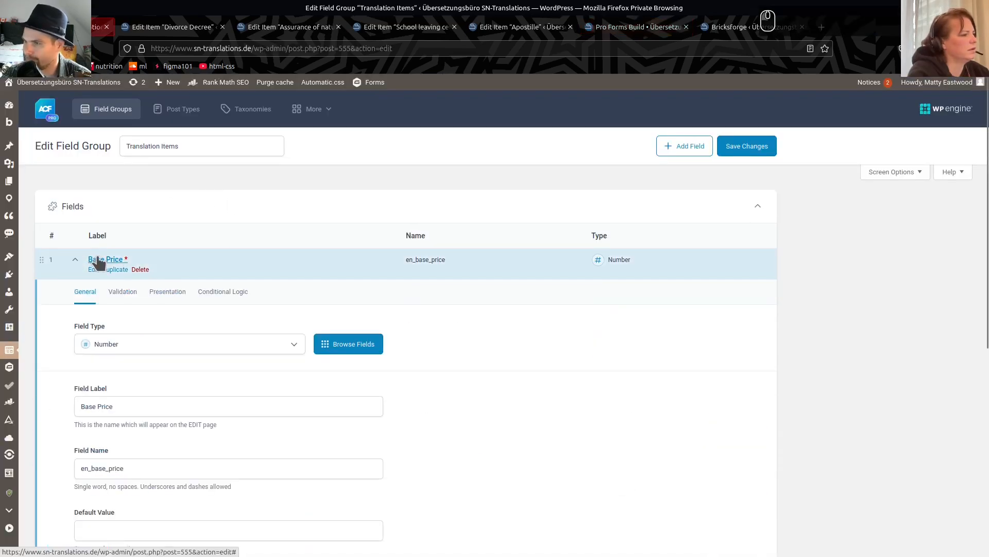
double_click(129, 469)
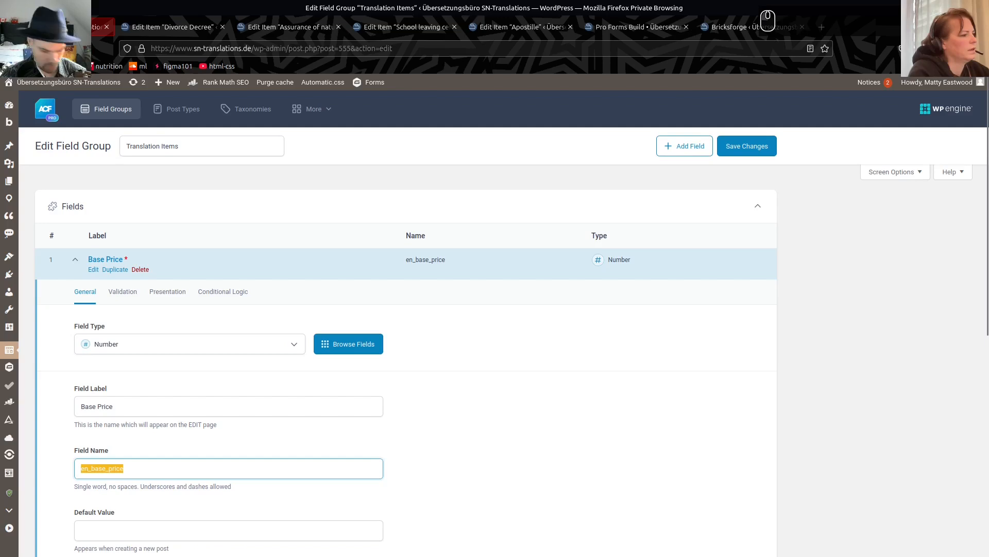
key(ctrl+c)
- Return to the Bricks form, set the Yeah radio's calculation value to {en_base_price} and open the list of dynamic data tags
click(733, 28)
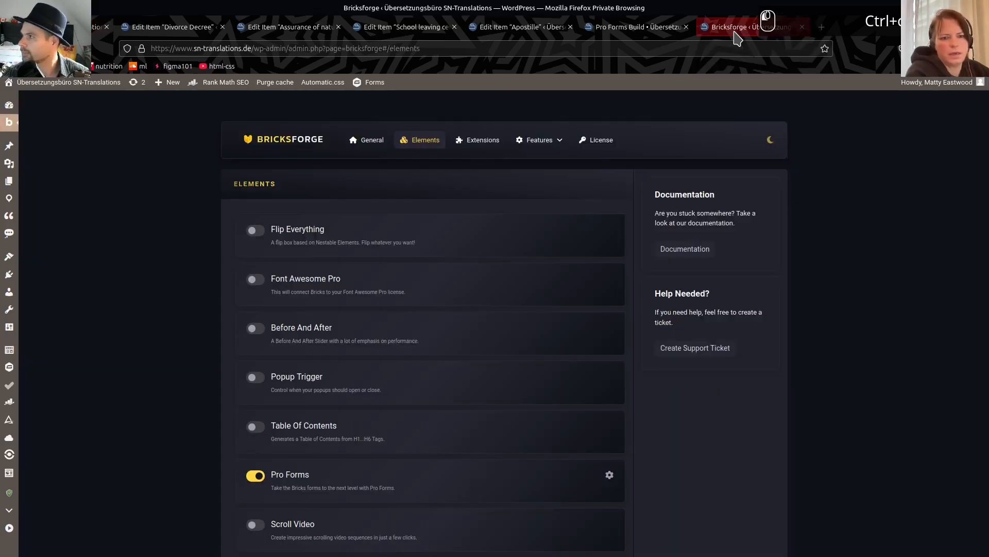
click(598, 28)
text({})
key(Left)
key(ctrl+v)
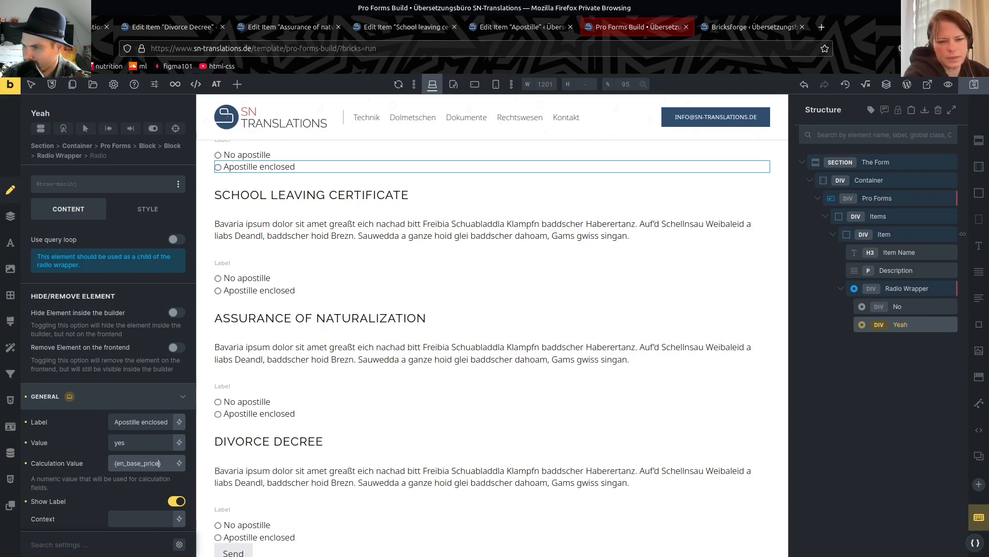
click(179, 464)
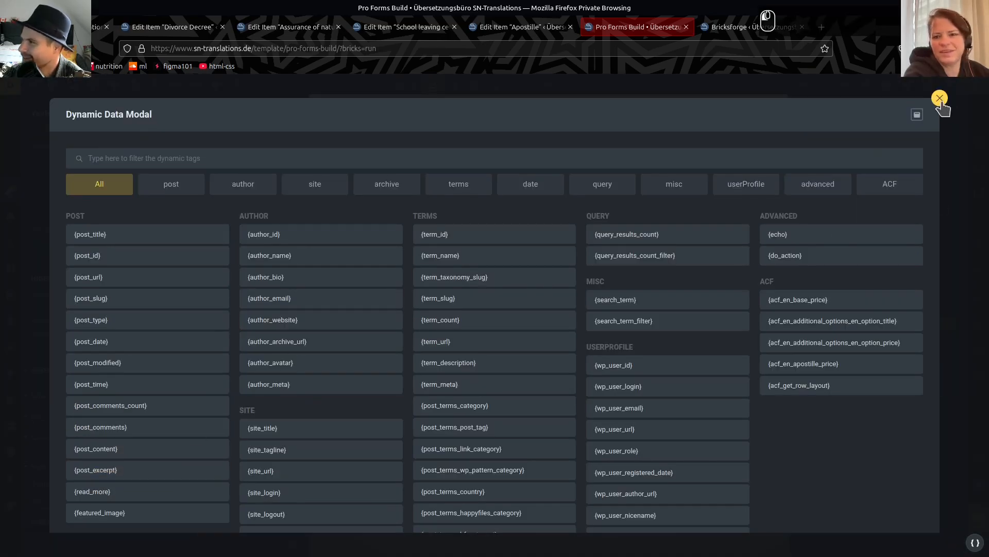
click(940, 98)
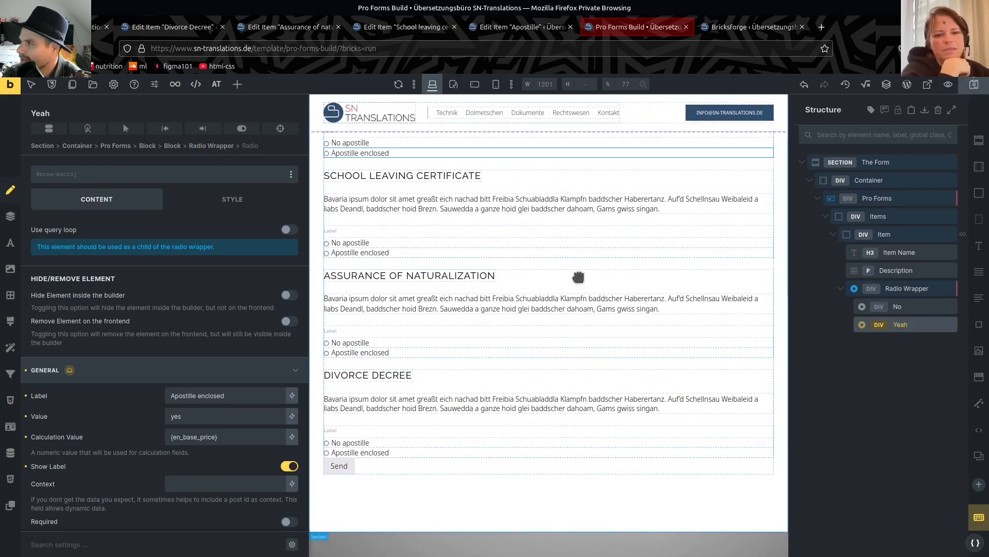
click(9, 218)
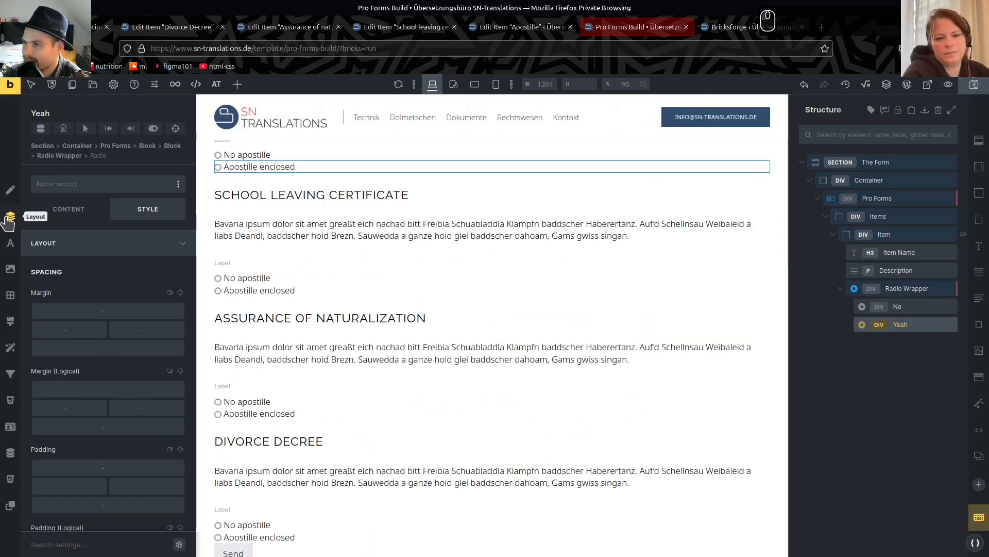
click(48, 210)
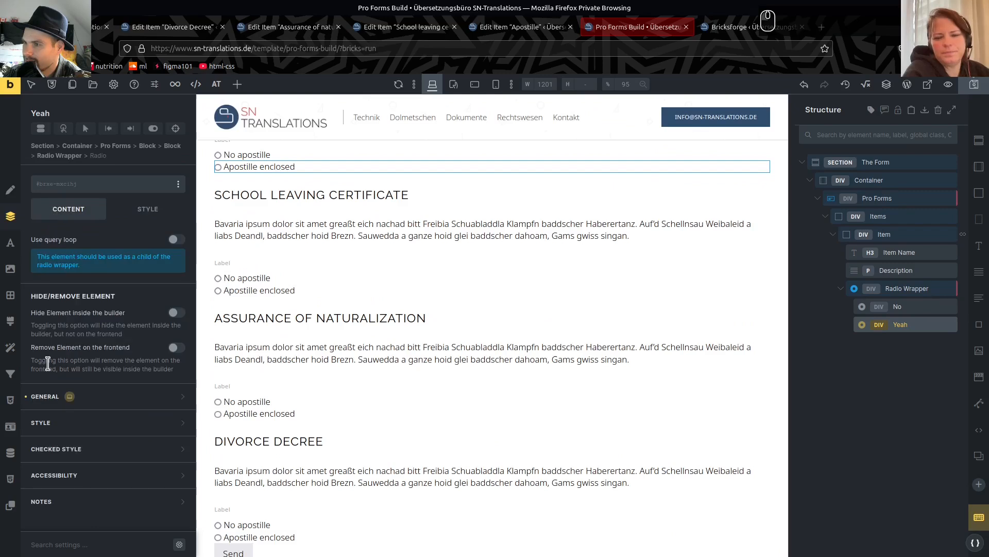
click(66, 398)
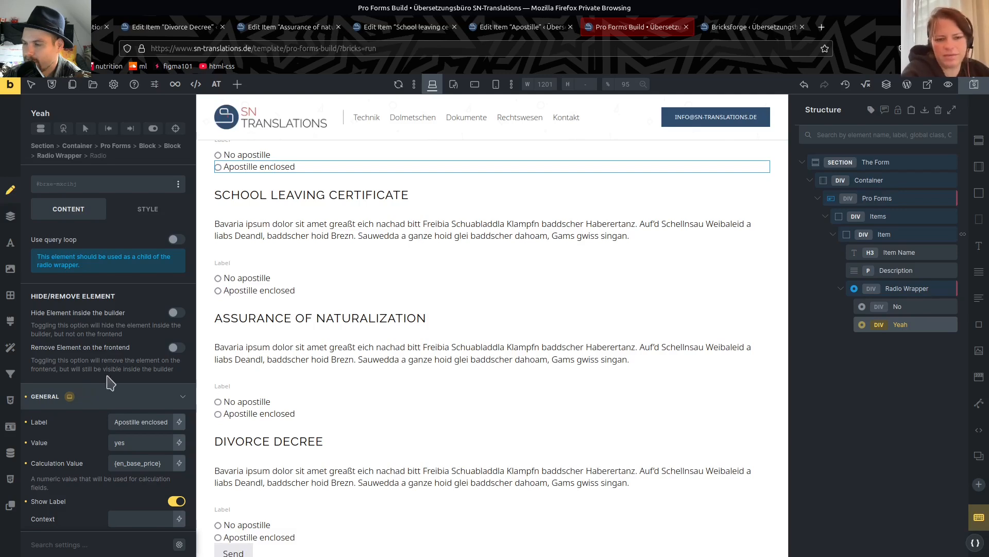
- Replace the Yeah radio's calculation value with the ACF dynamic data tag {acf_en_apostille_price}
double_click(154, 463)
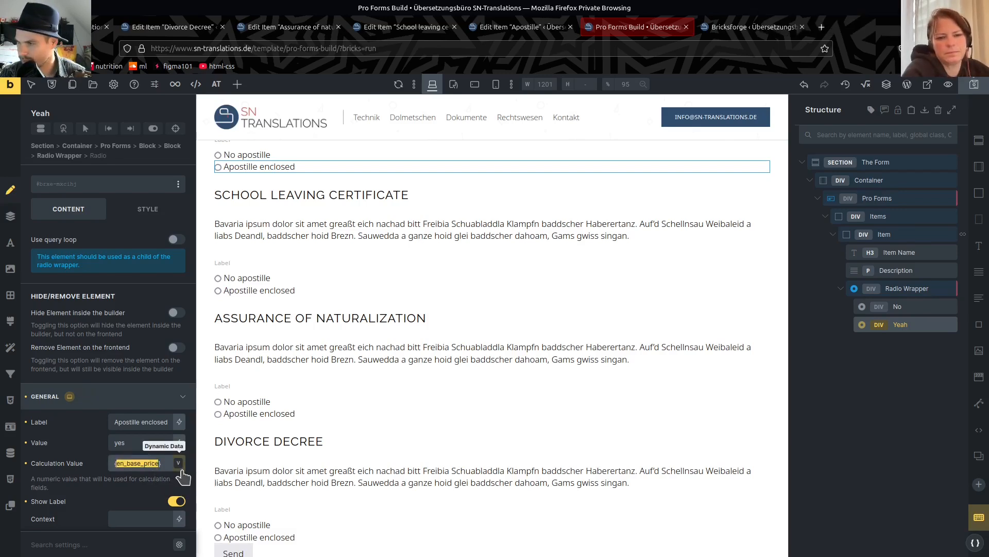
click(177, 463)
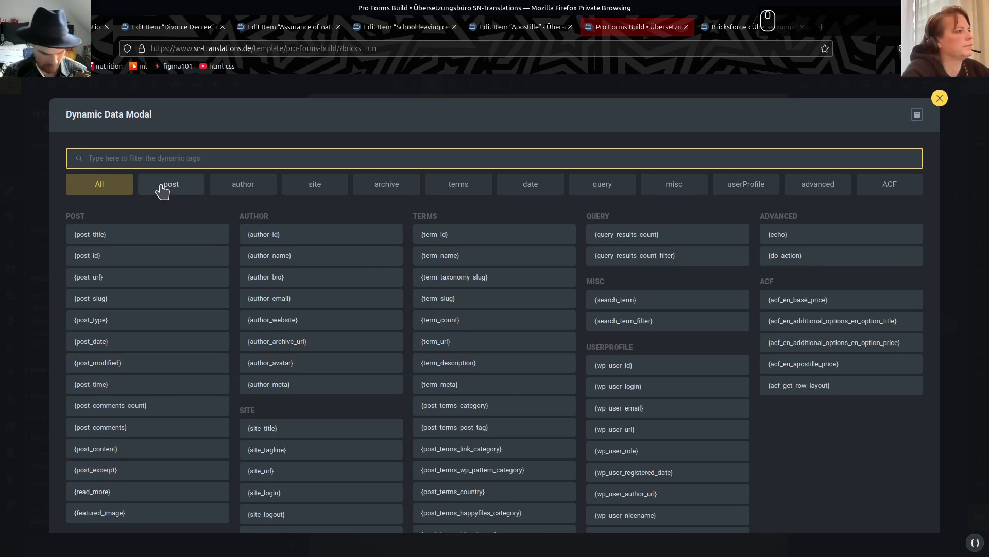
text(apos)
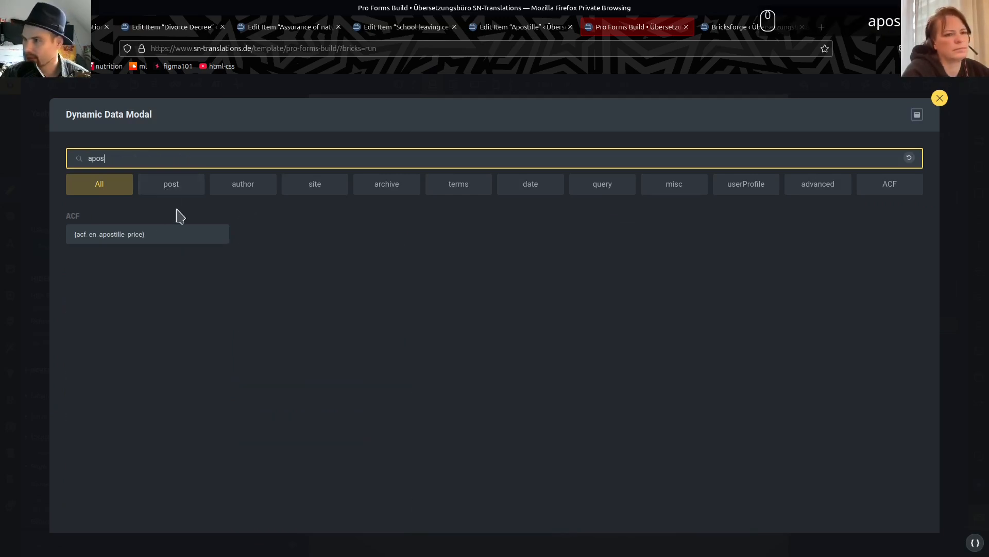
click(154, 238)
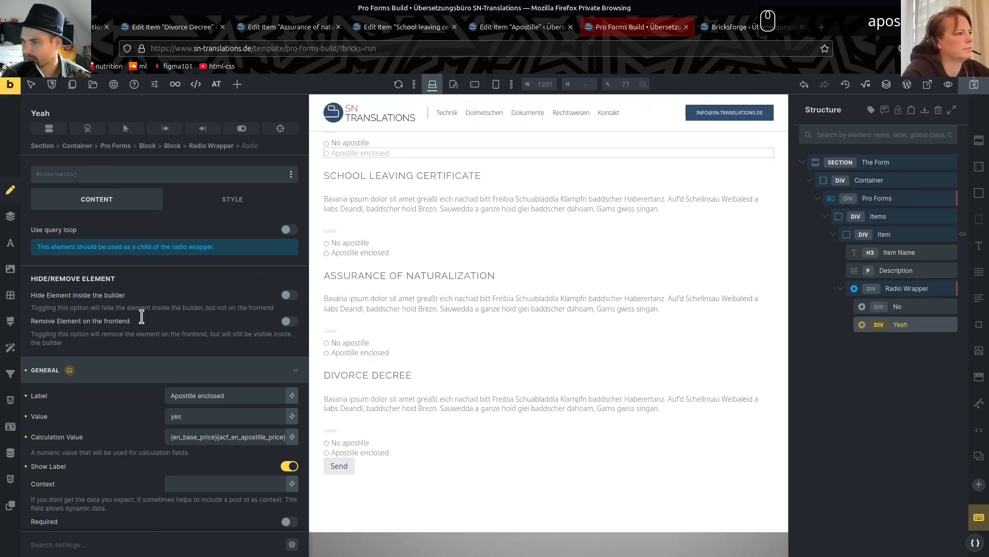
click(220, 438)
key(shift+Home)
key(BackSpace)
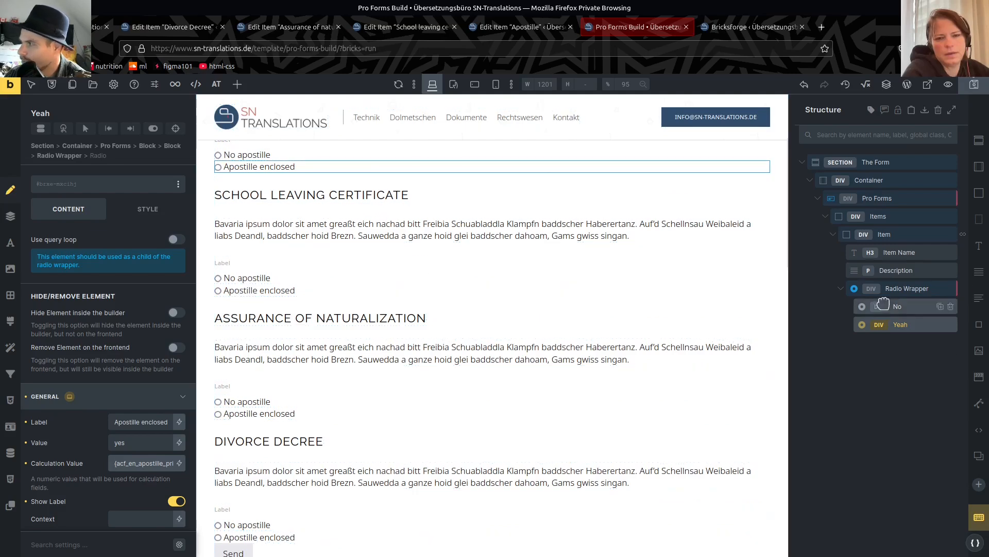
- Turn on the Checked option for the No radio in the Radio Wrapper and save the template
click(907, 306)
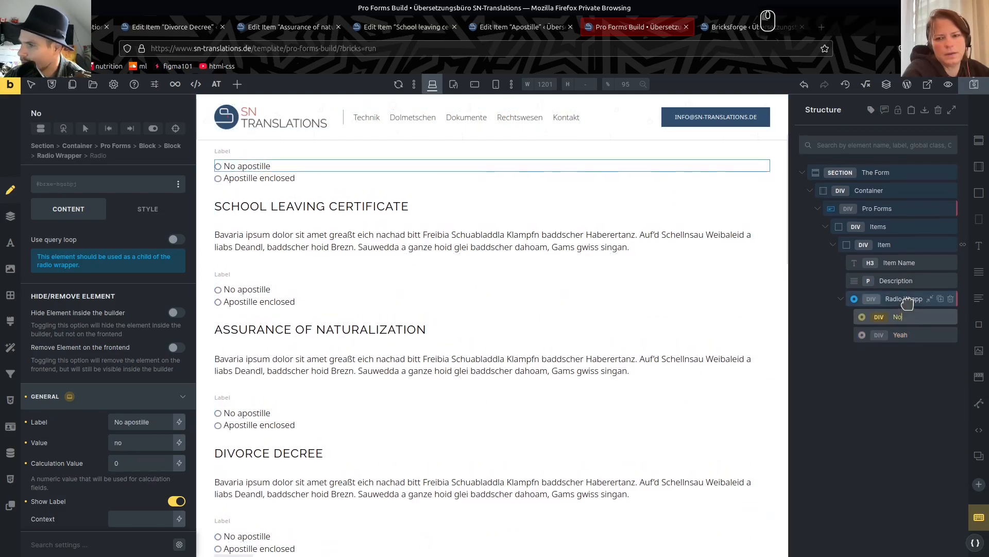
double_click(116, 463)
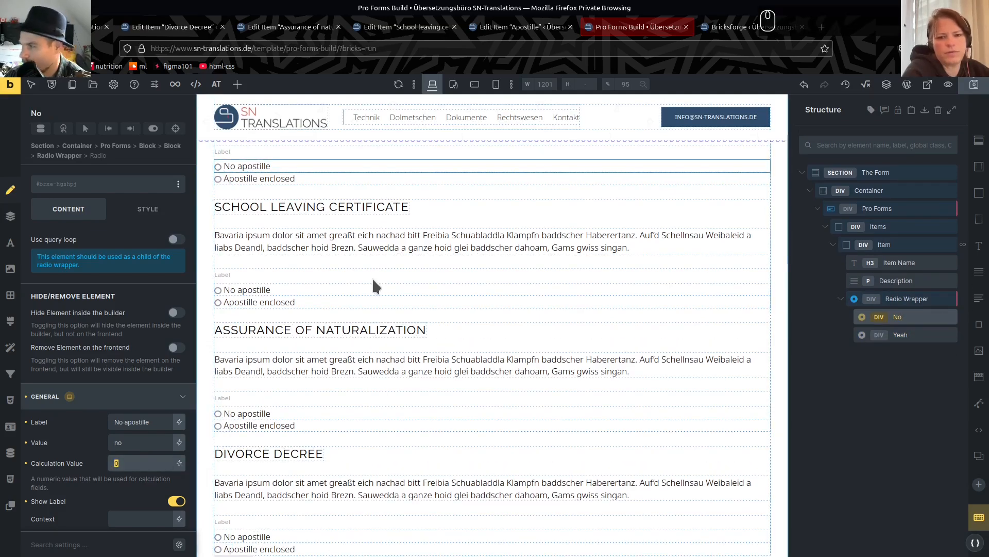
key(ctrl+s)
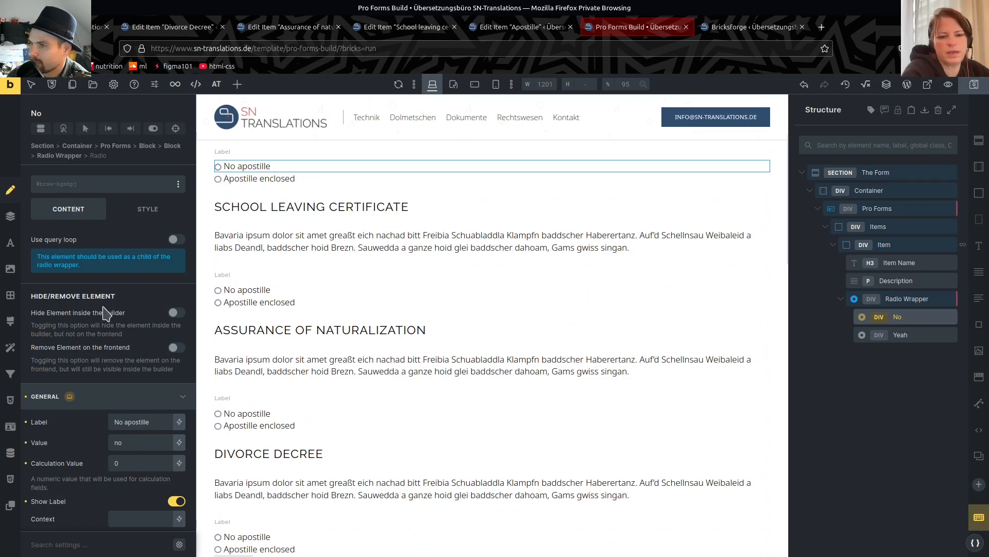
scroll(105, 330, down, 3)
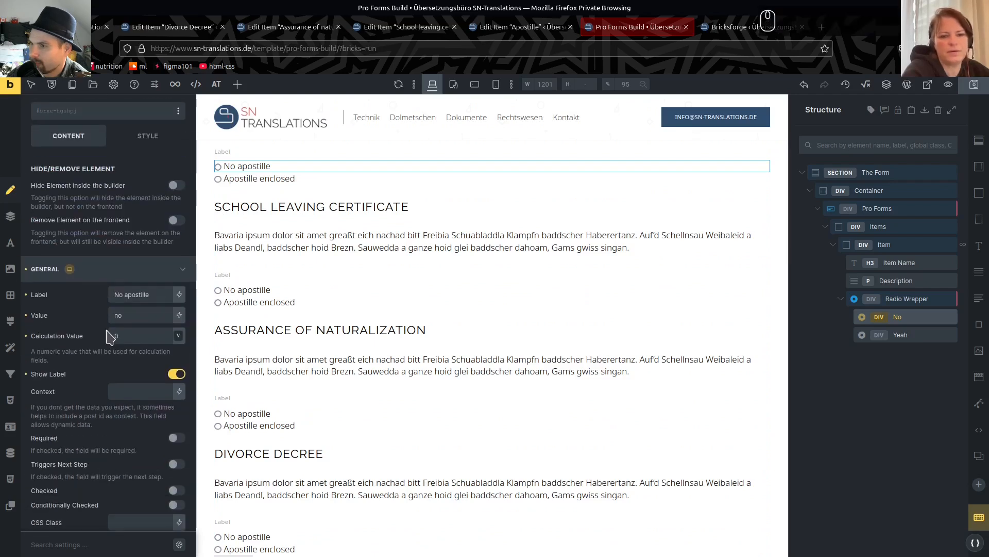
click(176, 490)
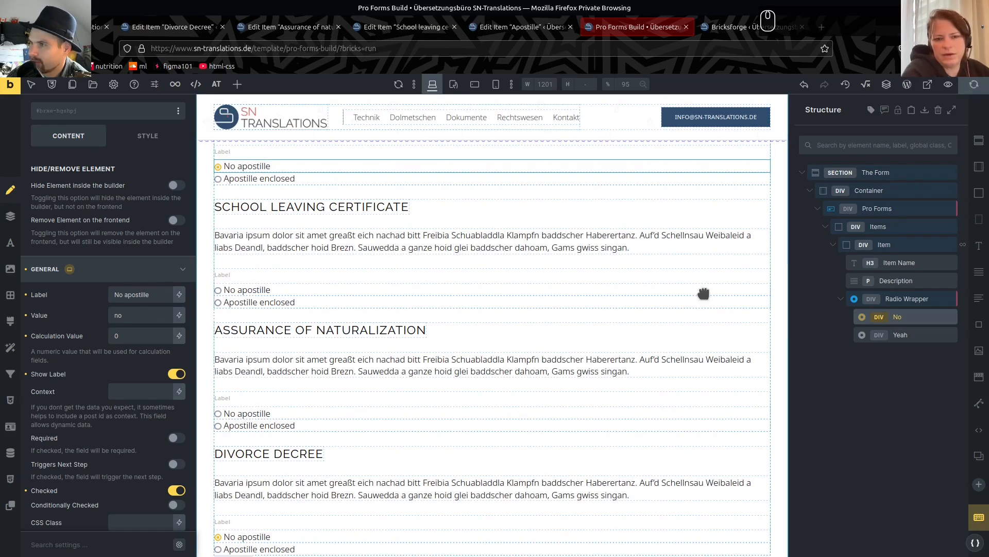
key(ctrl+s)
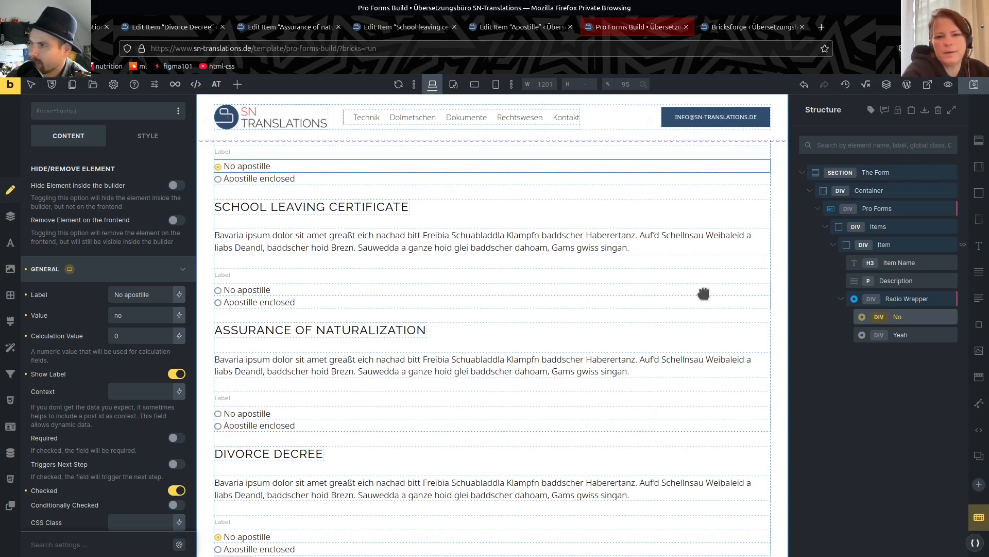
scroll(704, 294, up, 3)
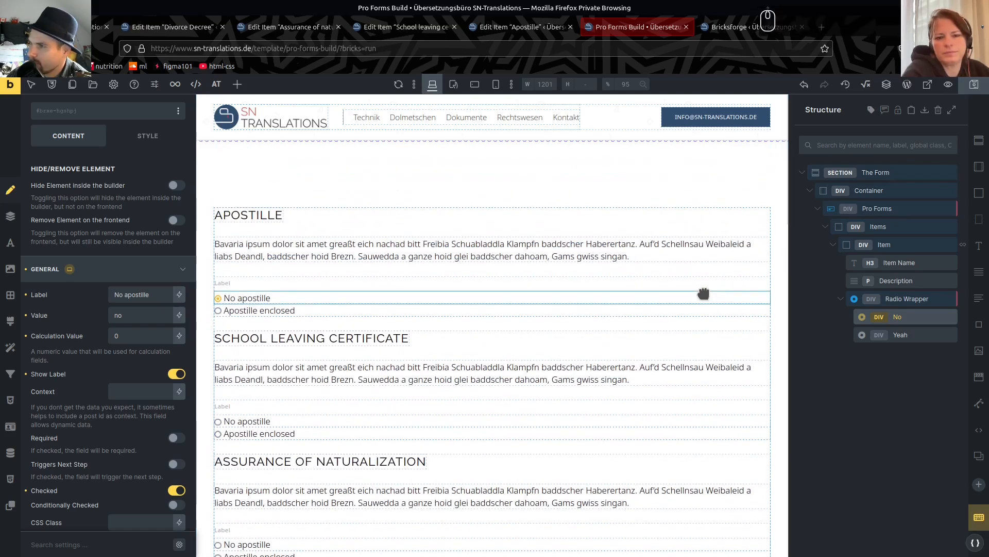